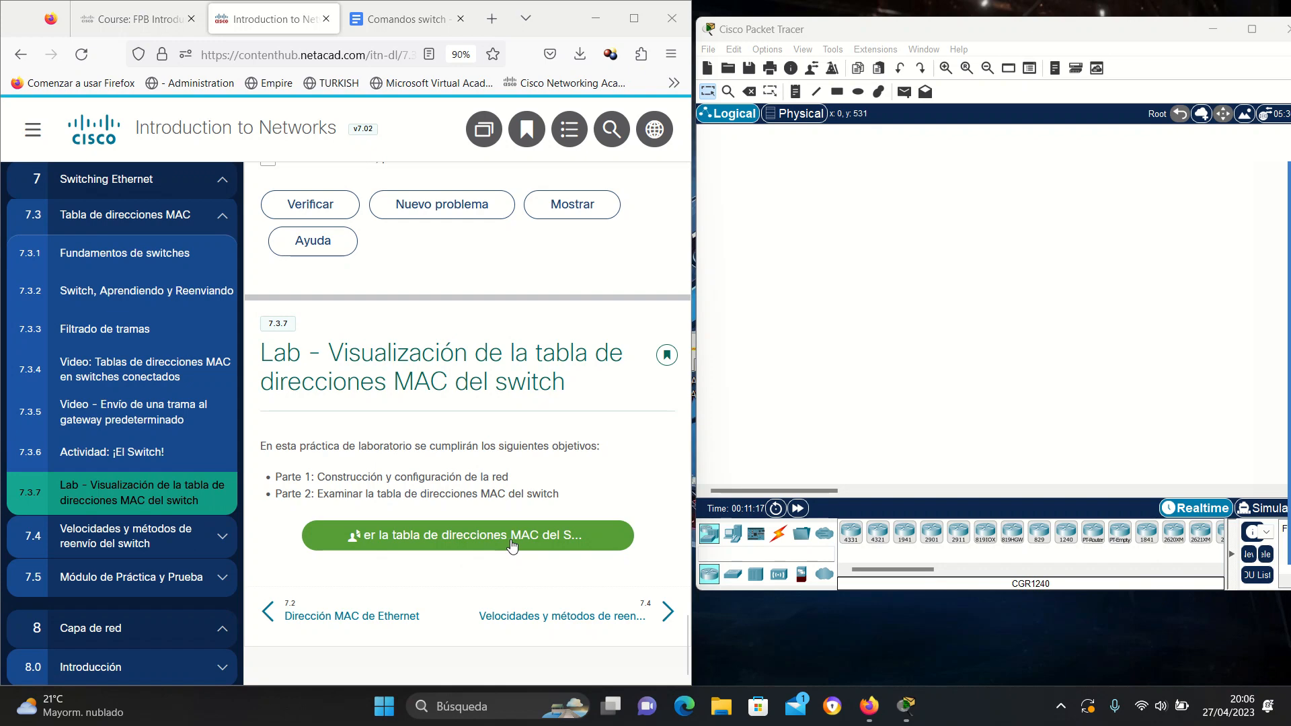
# Open the 7.3.7 MAC address table lab PDF from the course page.
pyautogui.click(462, 541)
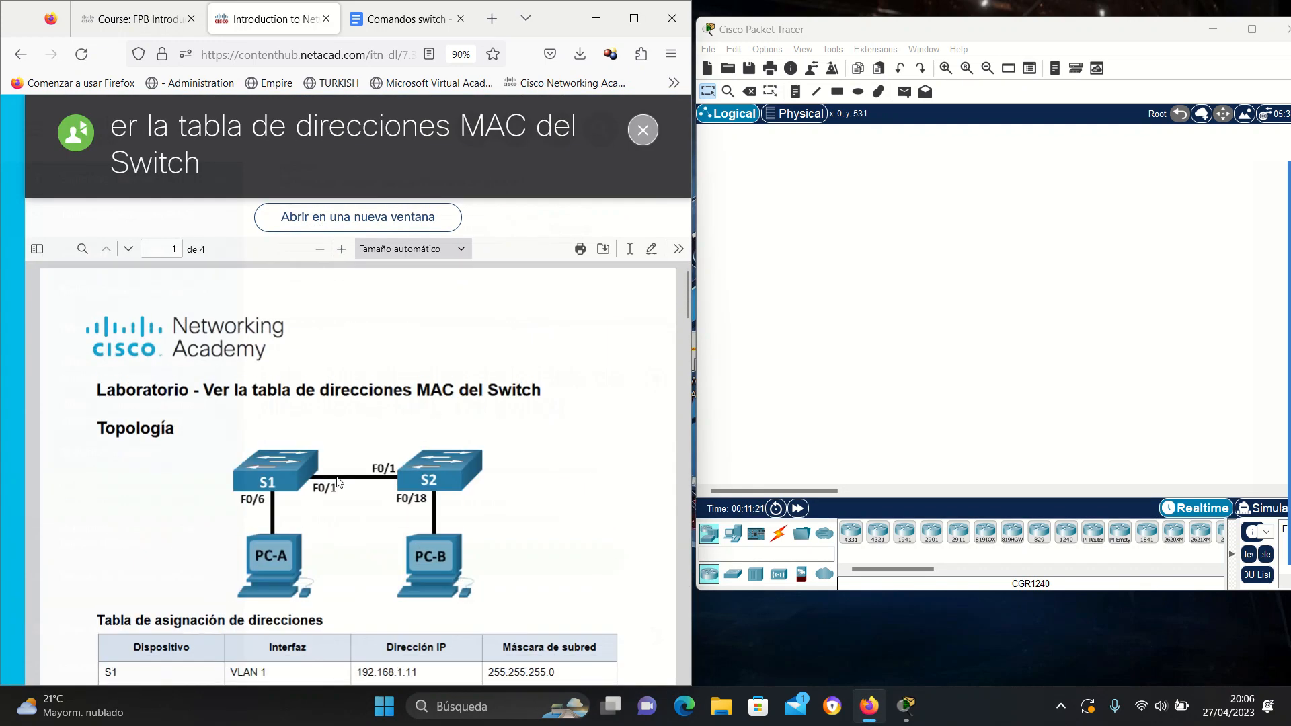
# Look over the Comandos switch notes document, then go back to the NetAcad lab tab.
pyautogui.click(393, 16)
pyautogui.scroll(3, 376, 267)
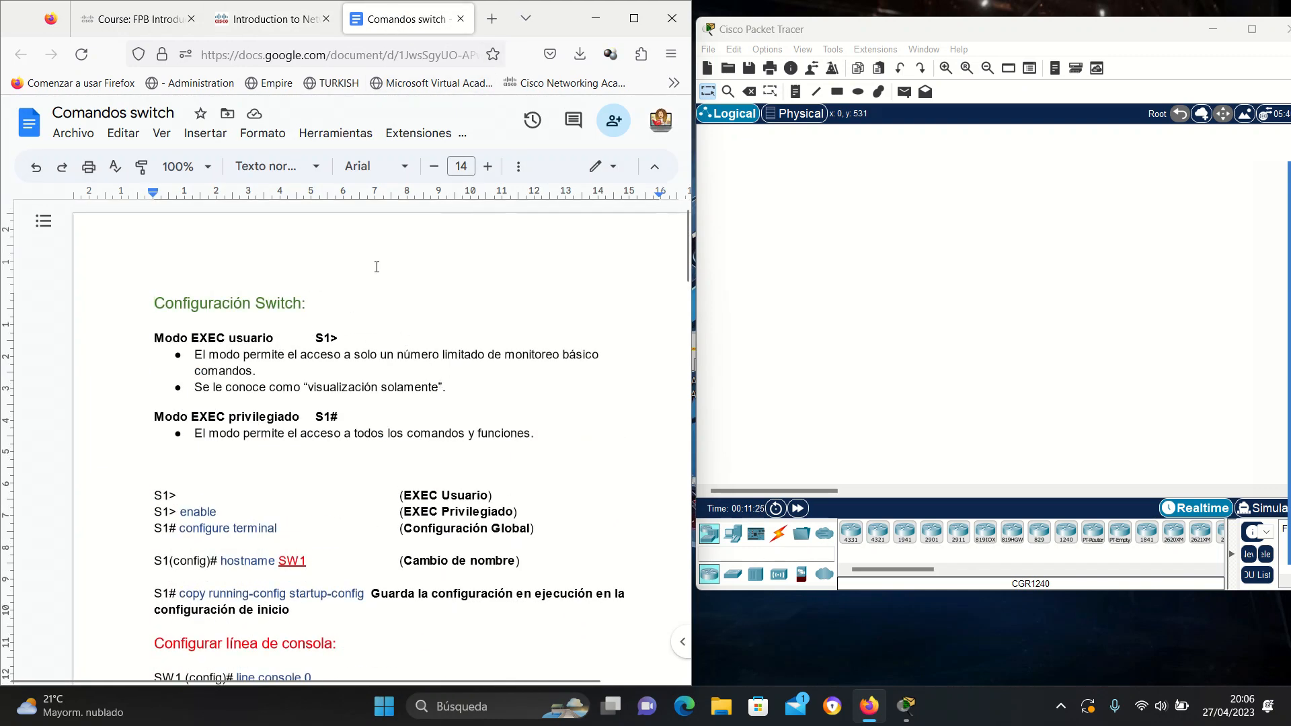
pyautogui.click(316, 19)
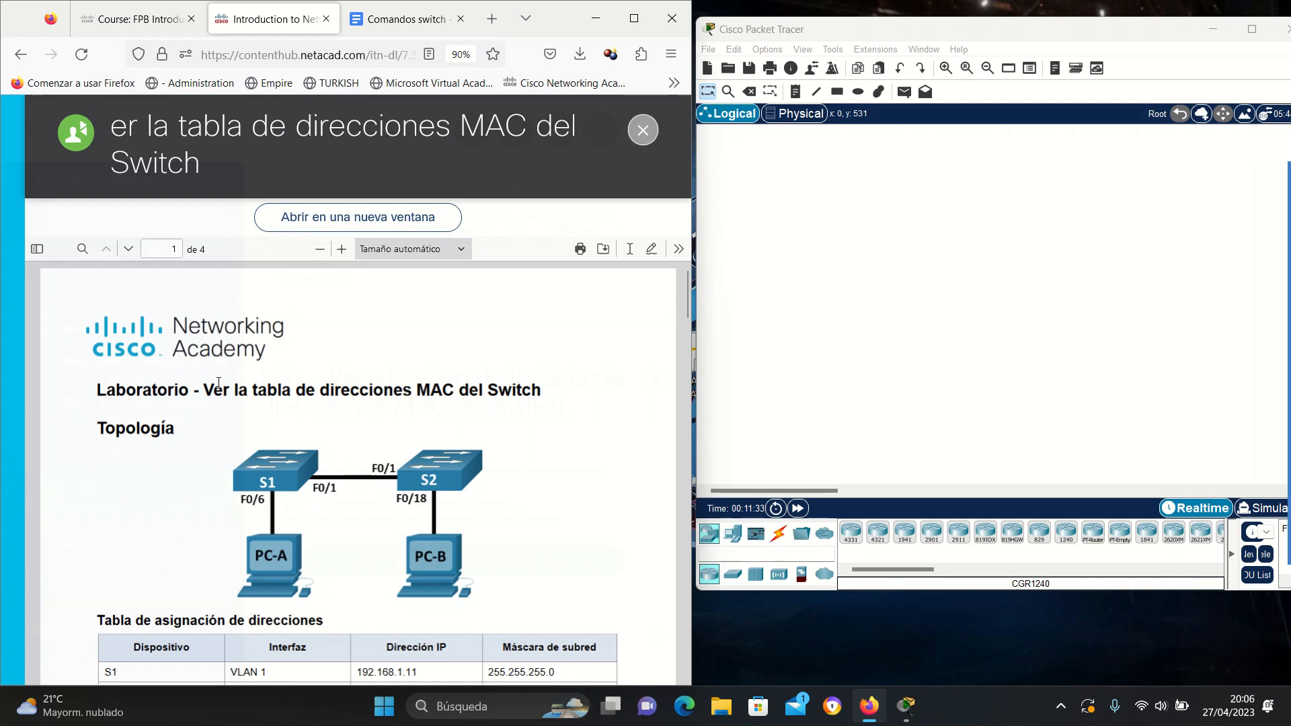
# Scroll the lab PDF to the addressing table and highlight the Part 1 objective.
pyautogui.scroll(-2, 296, 427)
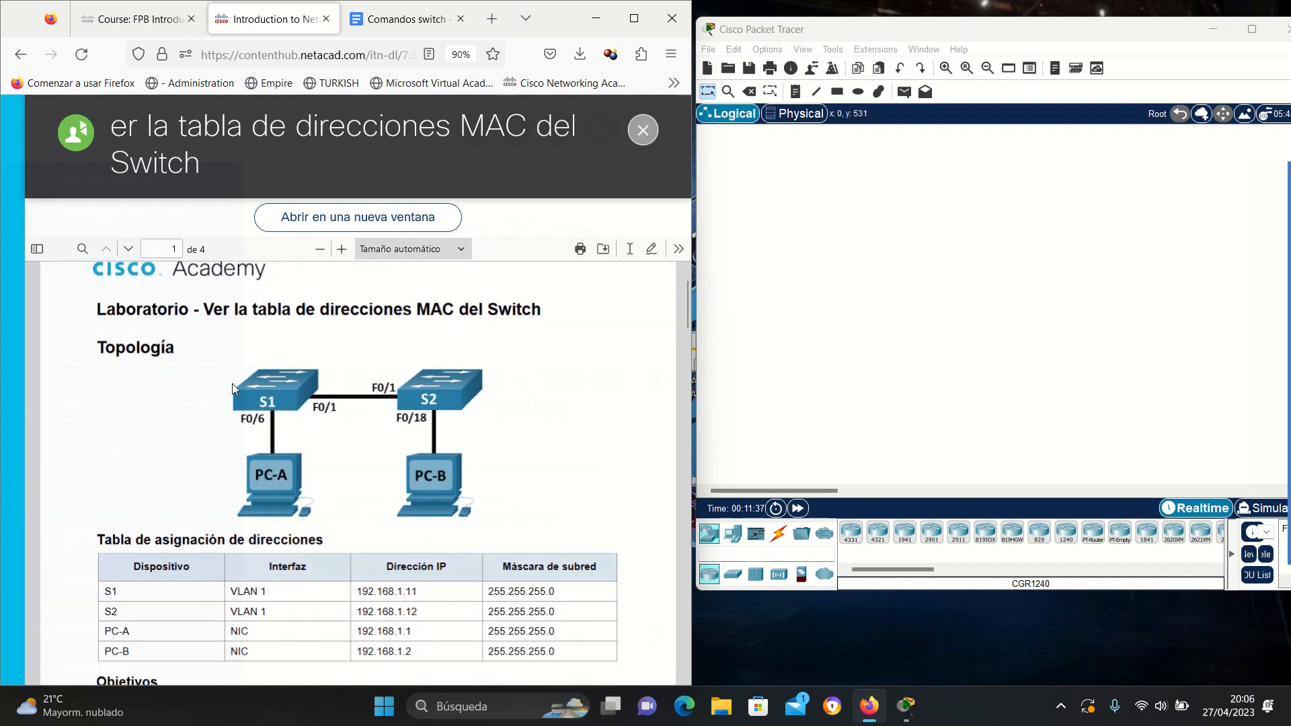
pyautogui.scroll(-4, 444, 397)
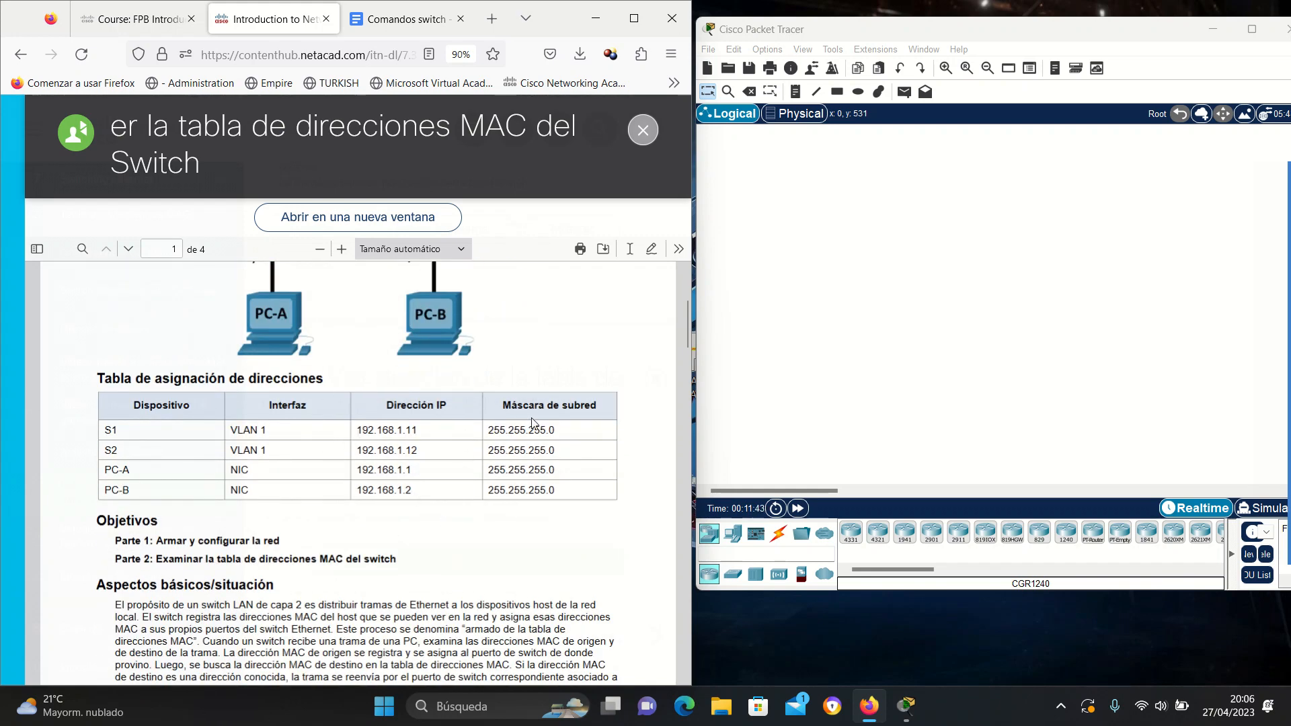
pyautogui.scroll(-3, 521, 450)
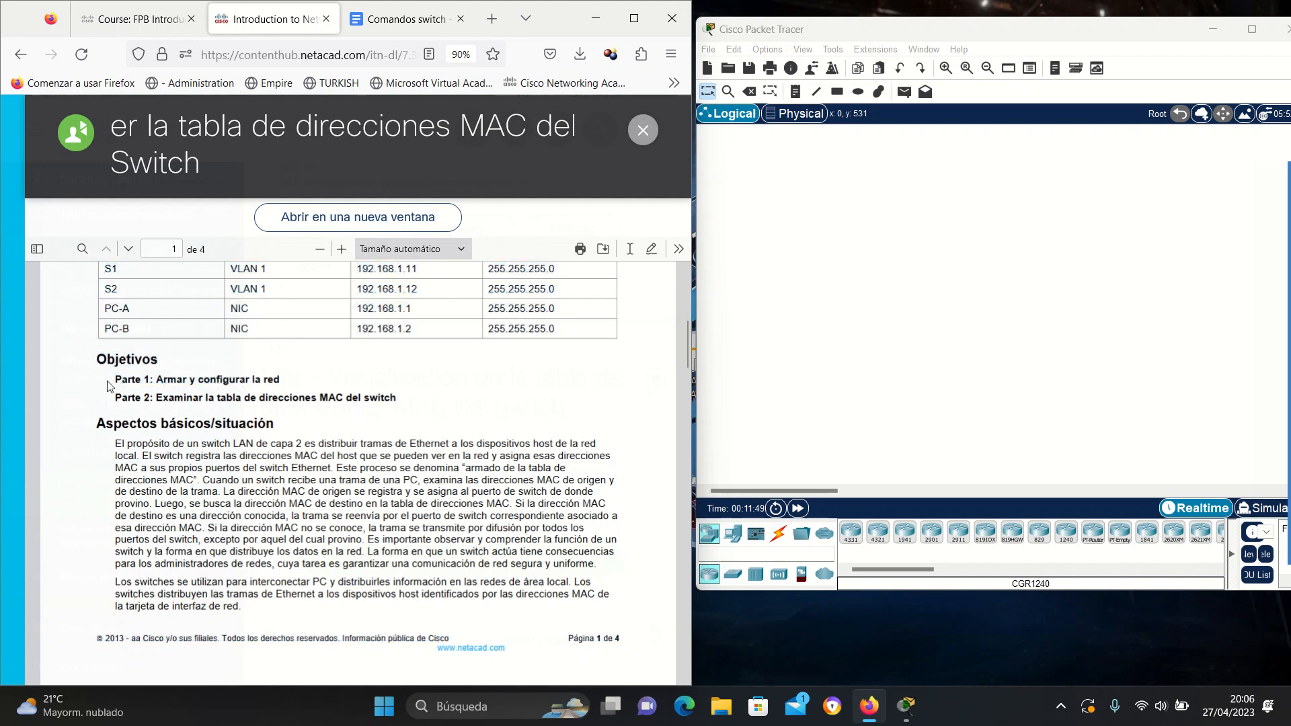
pyautogui.moveTo(127, 381); pyautogui.dragTo(285, 383)
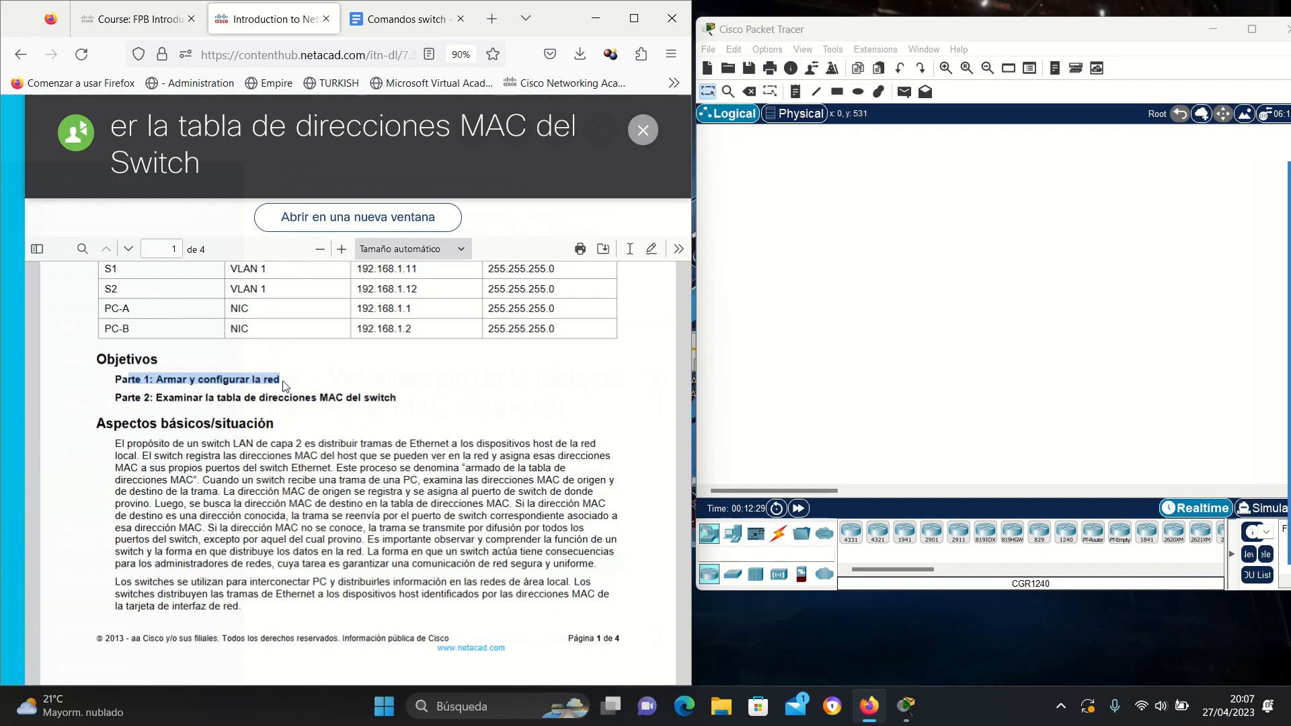
pyautogui.click(709, 49)
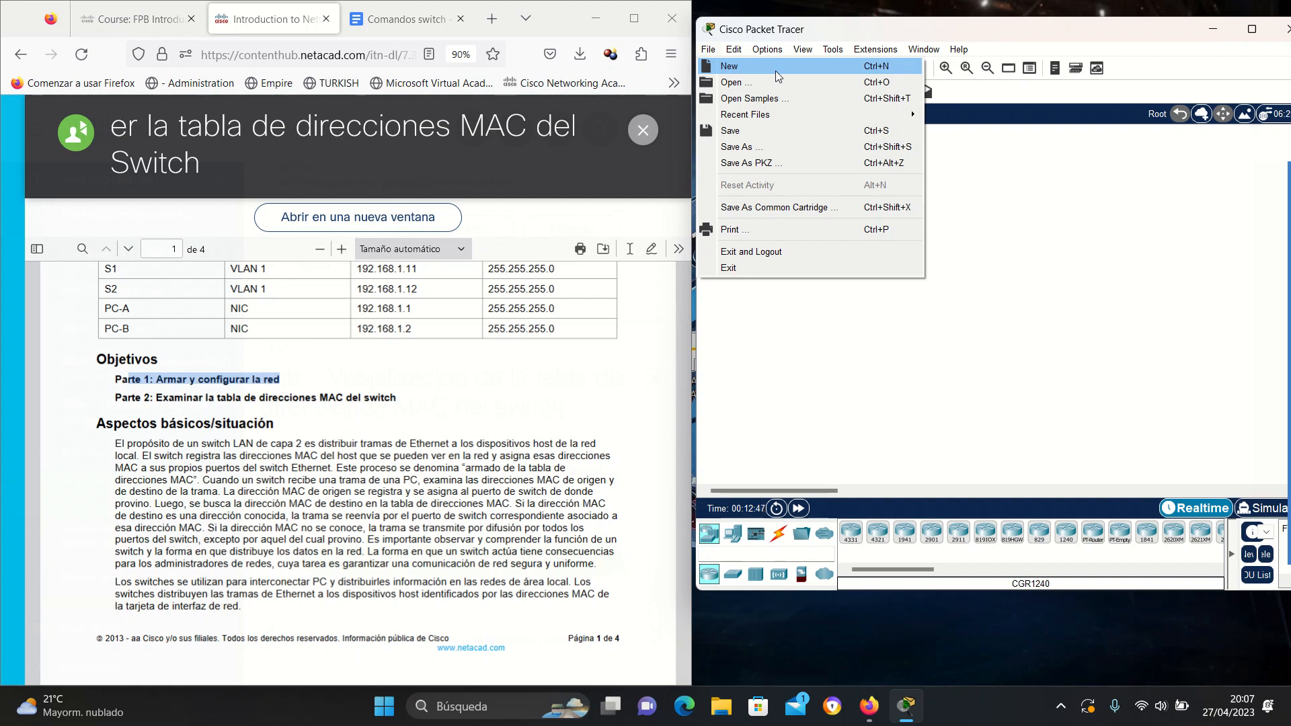
pyautogui.click(452, 408)
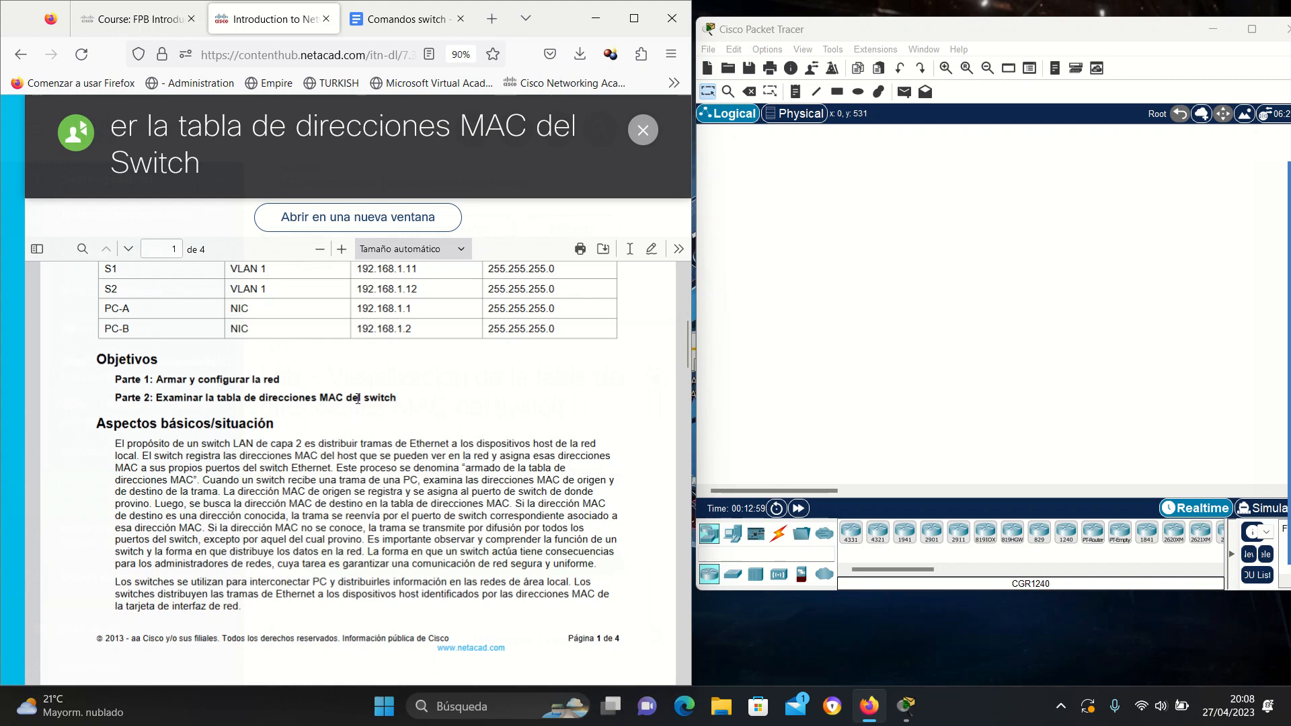
pyautogui.scroll(-2, 244, 370)
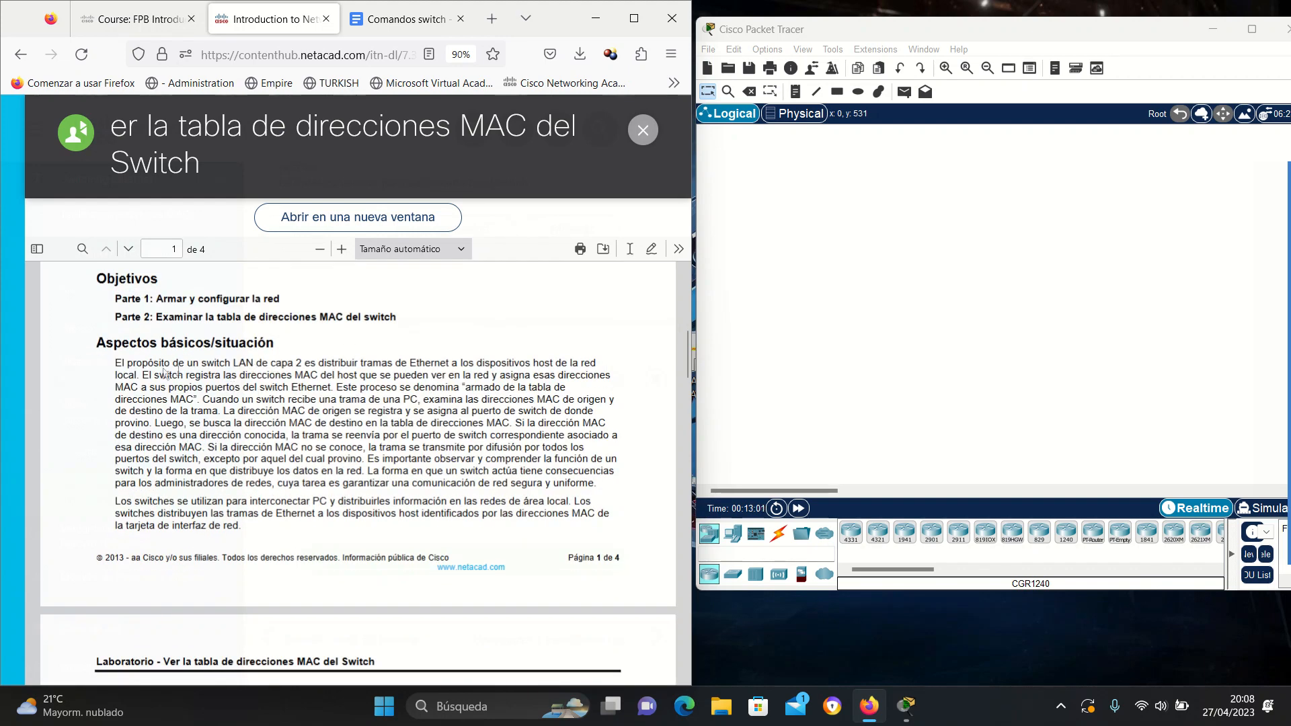
pyautogui.moveTo(114, 363); pyautogui.dragTo(593, 362)
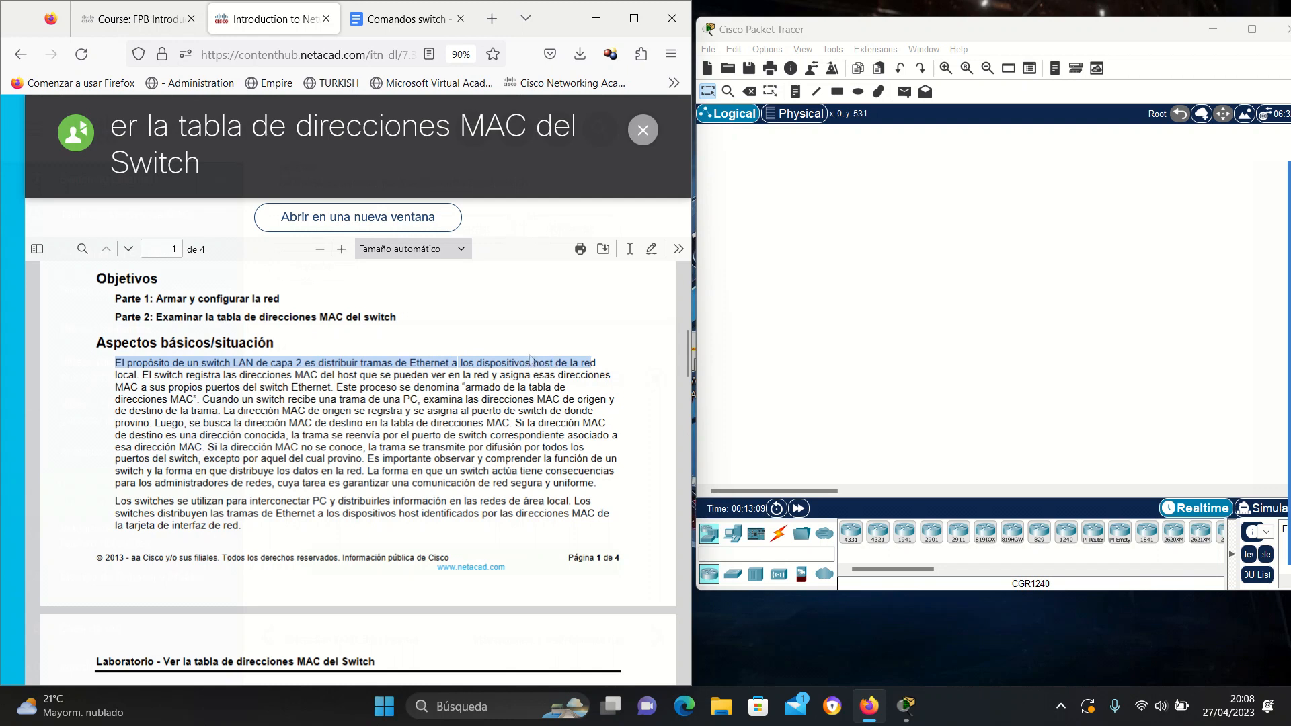
pyautogui.click(141, 376)
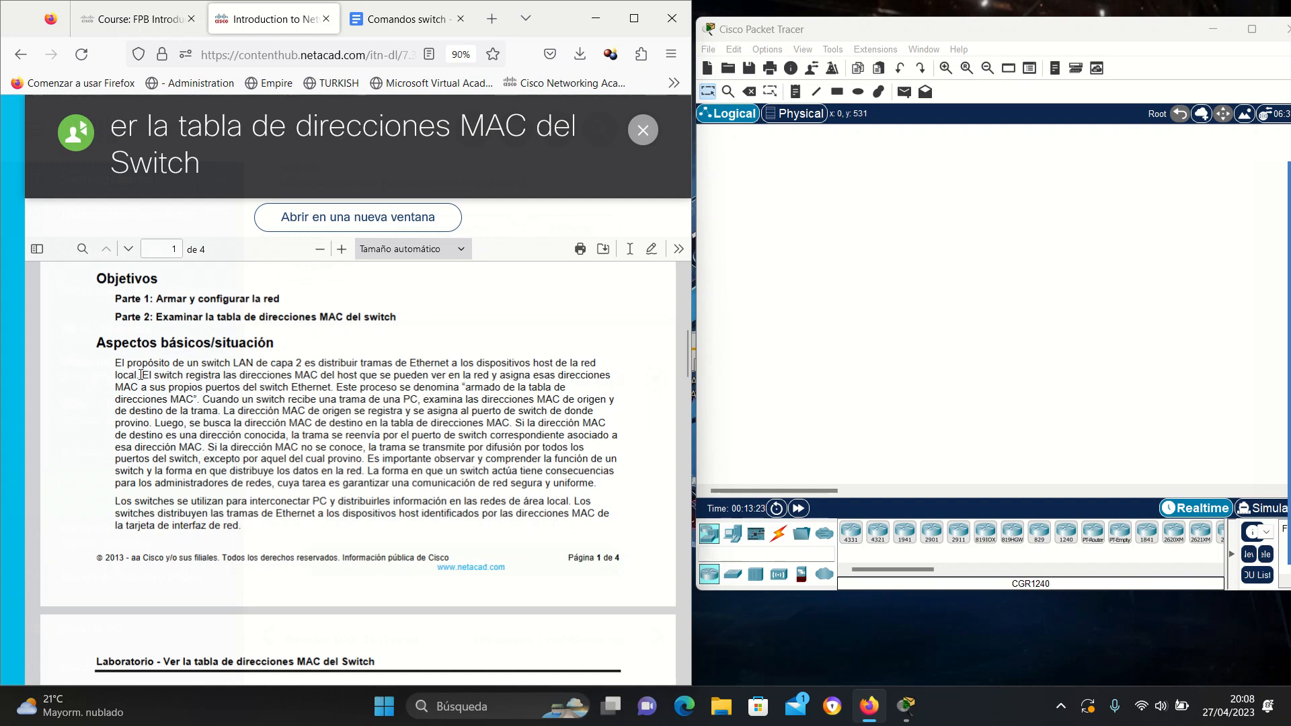
pyautogui.moveTo(141, 375); pyautogui.dragTo(551, 388)
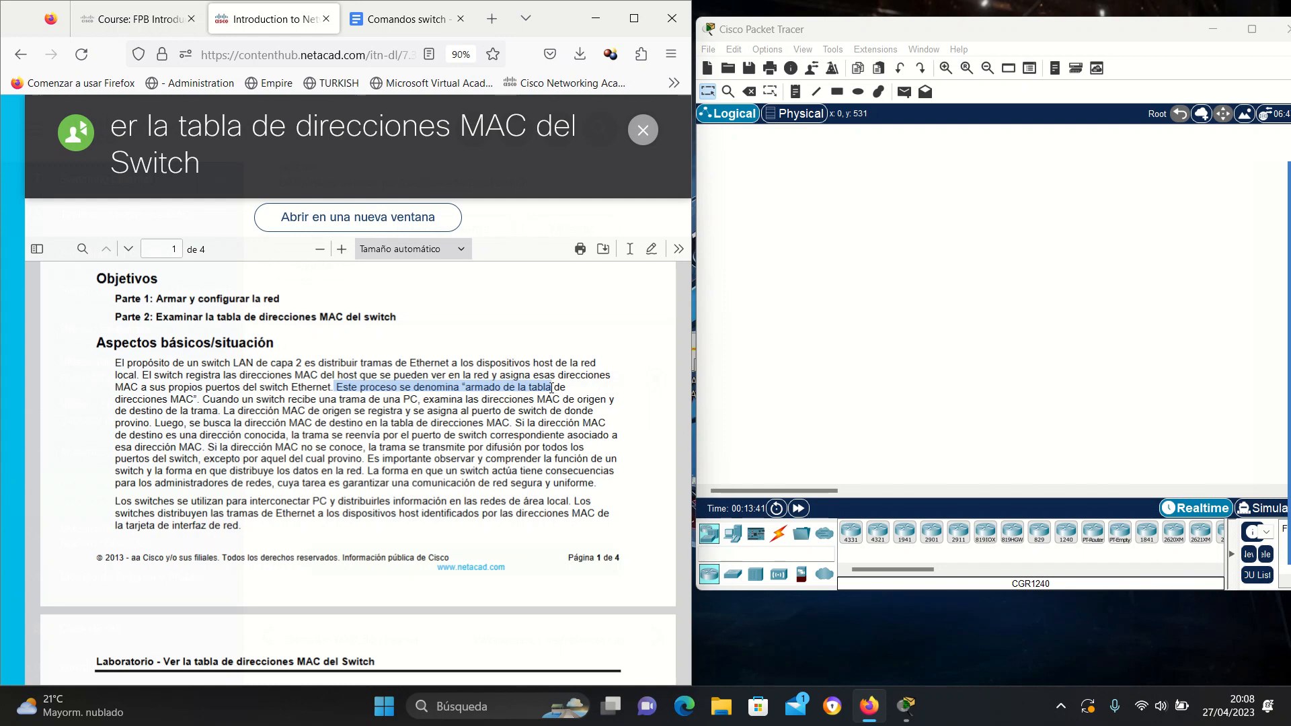
pyautogui.moveTo(202, 411); pyautogui.dragTo(352, 399)
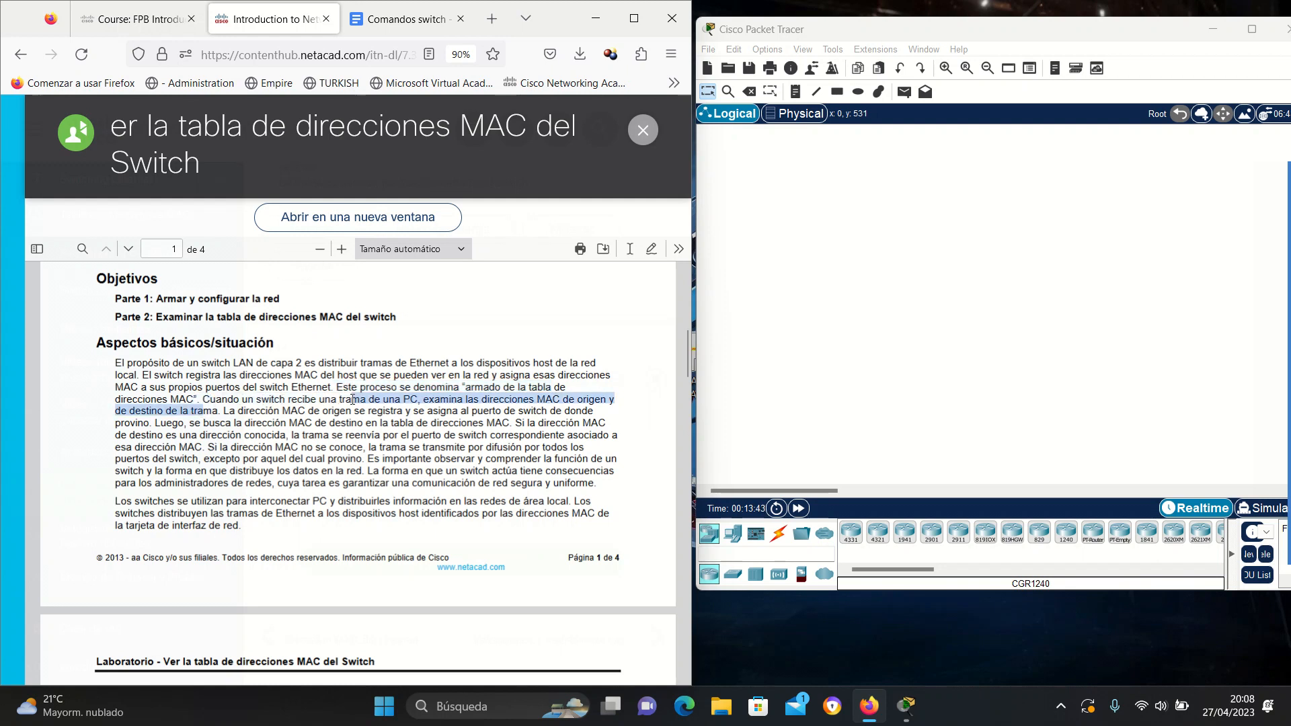
pyautogui.click(349, 399)
pyautogui.moveTo(402, 399); pyautogui.dragTo(418, 399)
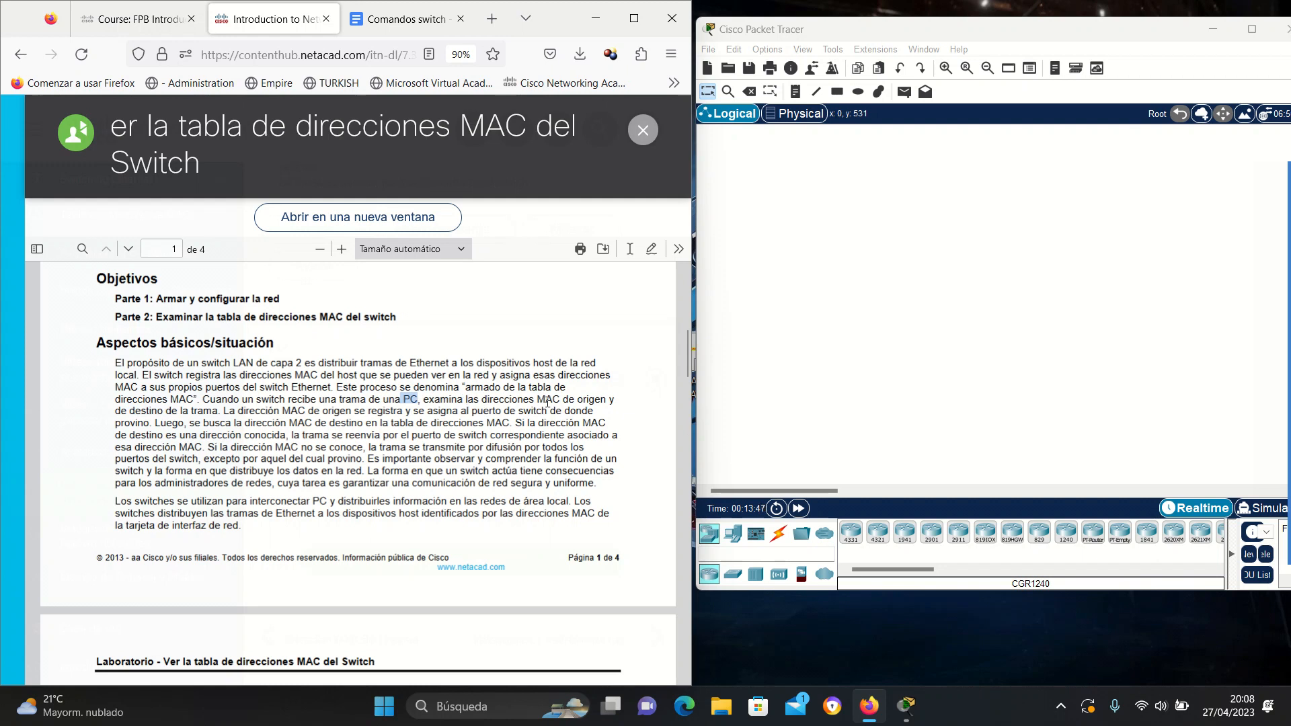
pyautogui.moveTo(539, 401); pyautogui.dragTo(408, 419)
pyautogui.click(172, 414)
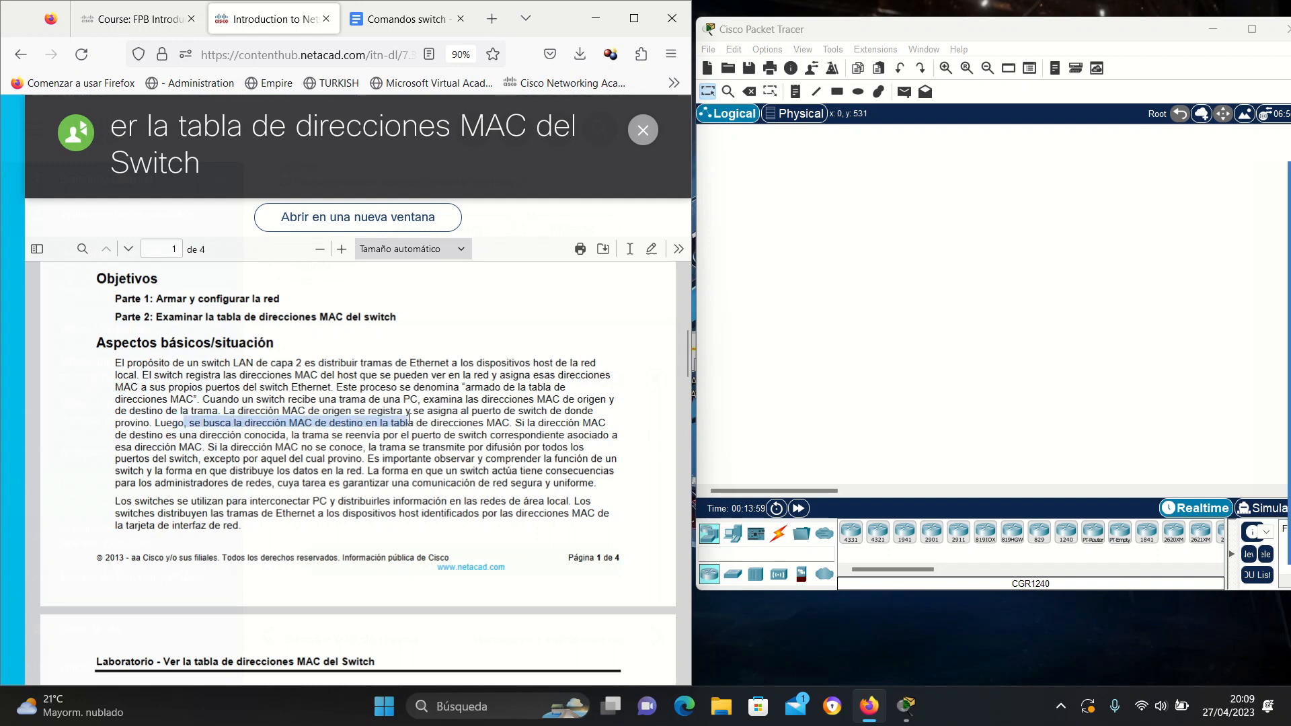
pyautogui.click(160, 442)
pyautogui.moveTo(170, 434); pyautogui.dragTo(330, 435)
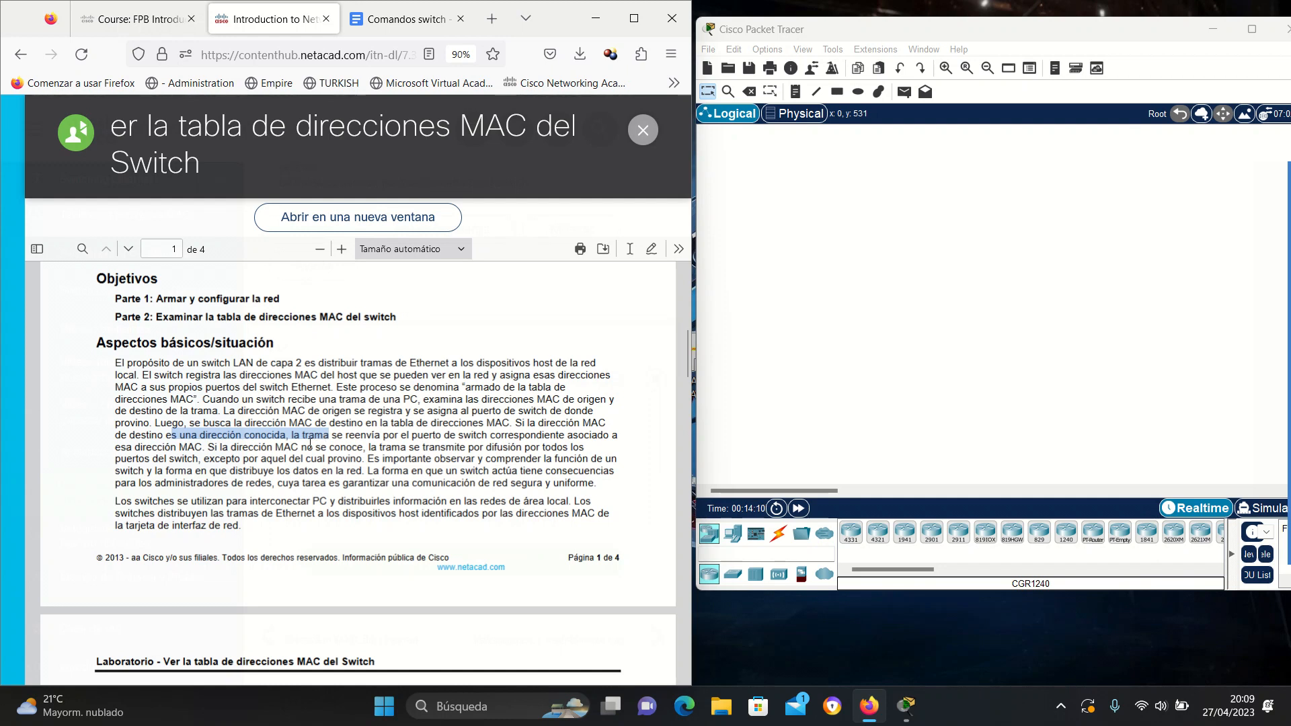
pyautogui.moveTo(202, 446); pyautogui.dragTo(464, 454)
pyautogui.doubleClick(377, 468)
pyautogui.moveTo(204, 463); pyautogui.dragTo(357, 462)
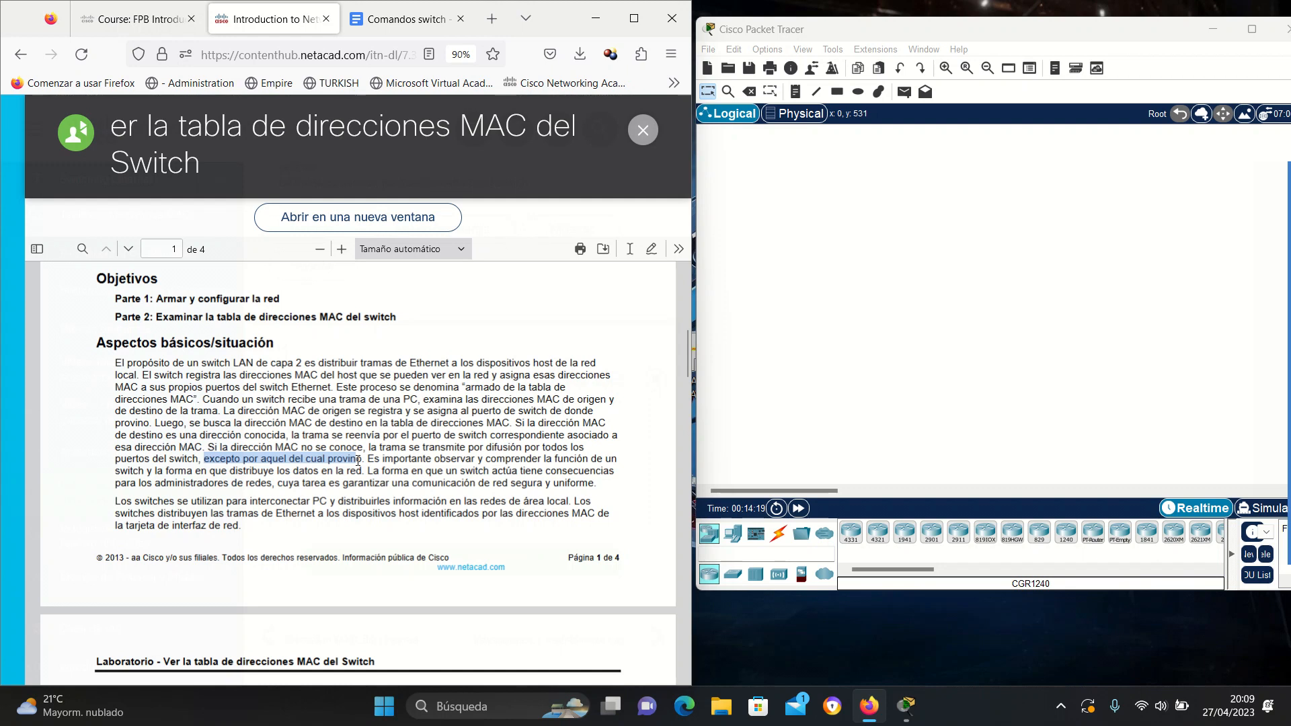
pyautogui.click(384, 461)
pyautogui.moveTo(389, 459); pyautogui.dragTo(569, 469)
pyautogui.click(395, 473)
pyautogui.moveTo(153, 482); pyautogui.dragTo(432, 481)
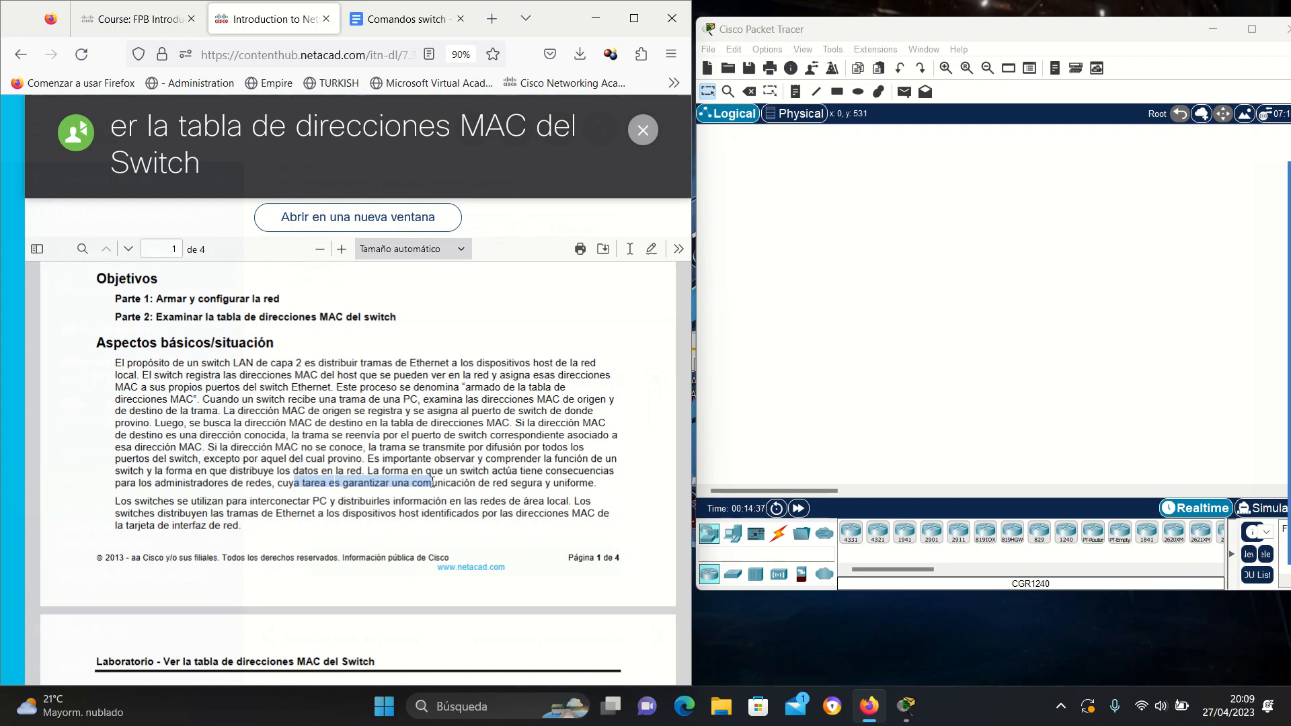
pyautogui.moveTo(121, 501); pyautogui.dragTo(320, 502)
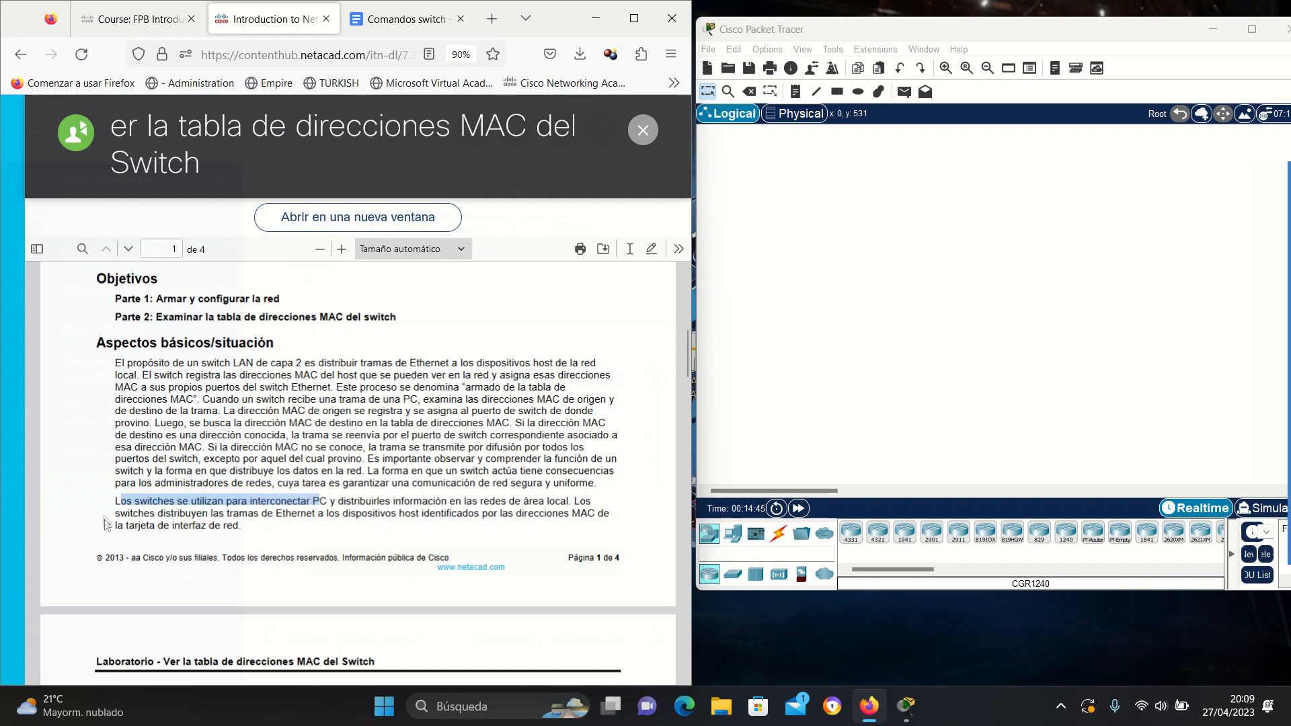
pyautogui.moveTo(276, 514); pyautogui.dragTo(613, 523)
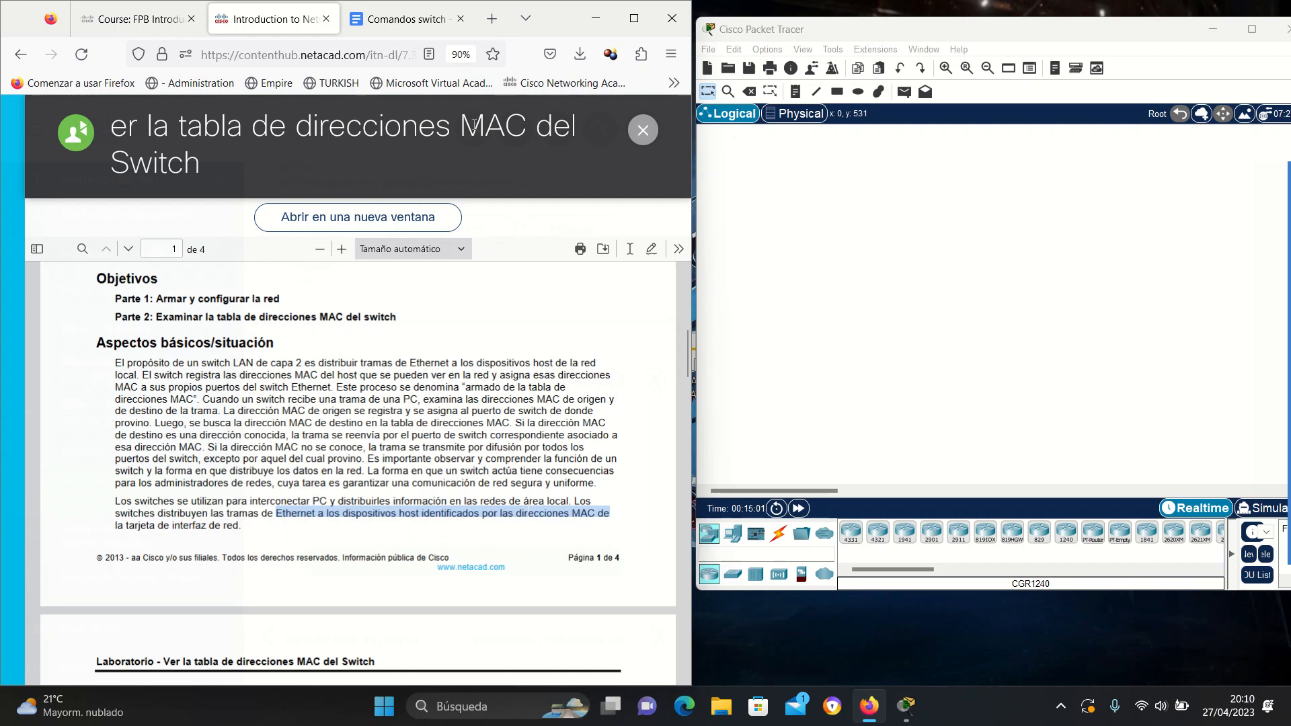
pyautogui.click(390, 455)
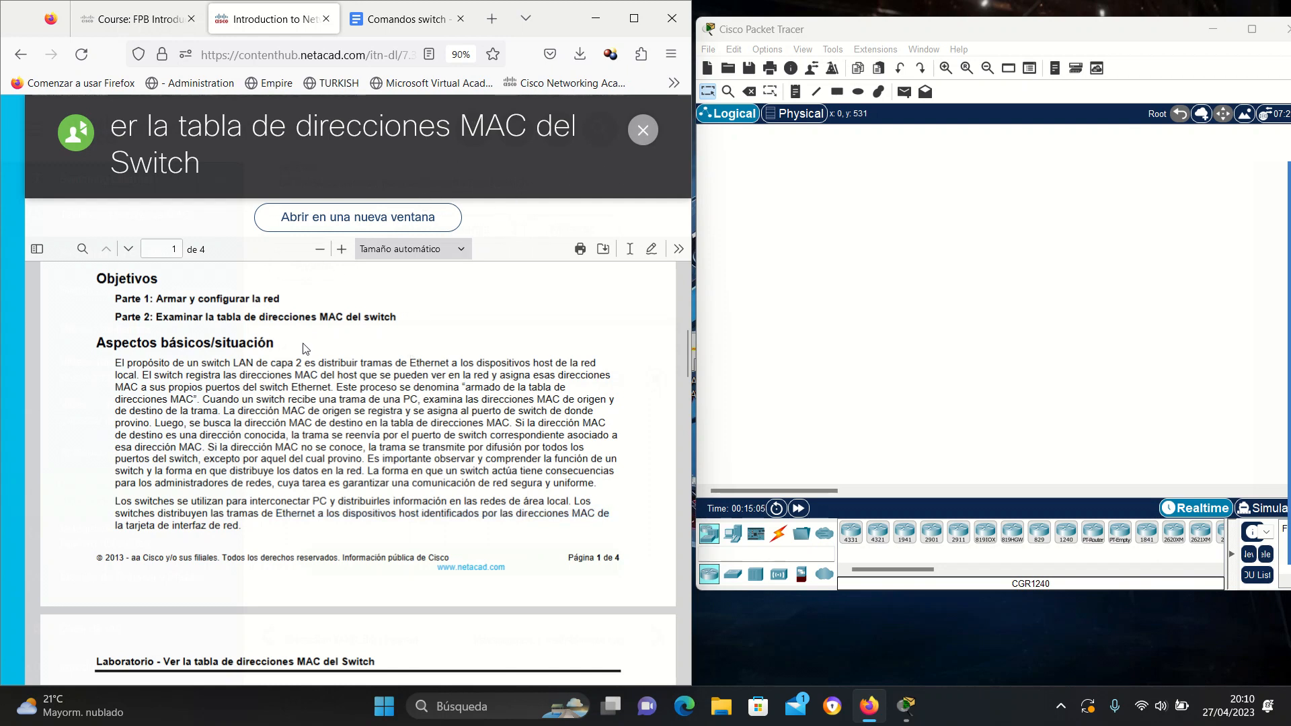
# Close the lab viewer and open 7.3.6 ¡El Switch!, scrolling to its frame and MAC table.
pyautogui.click(643, 131)
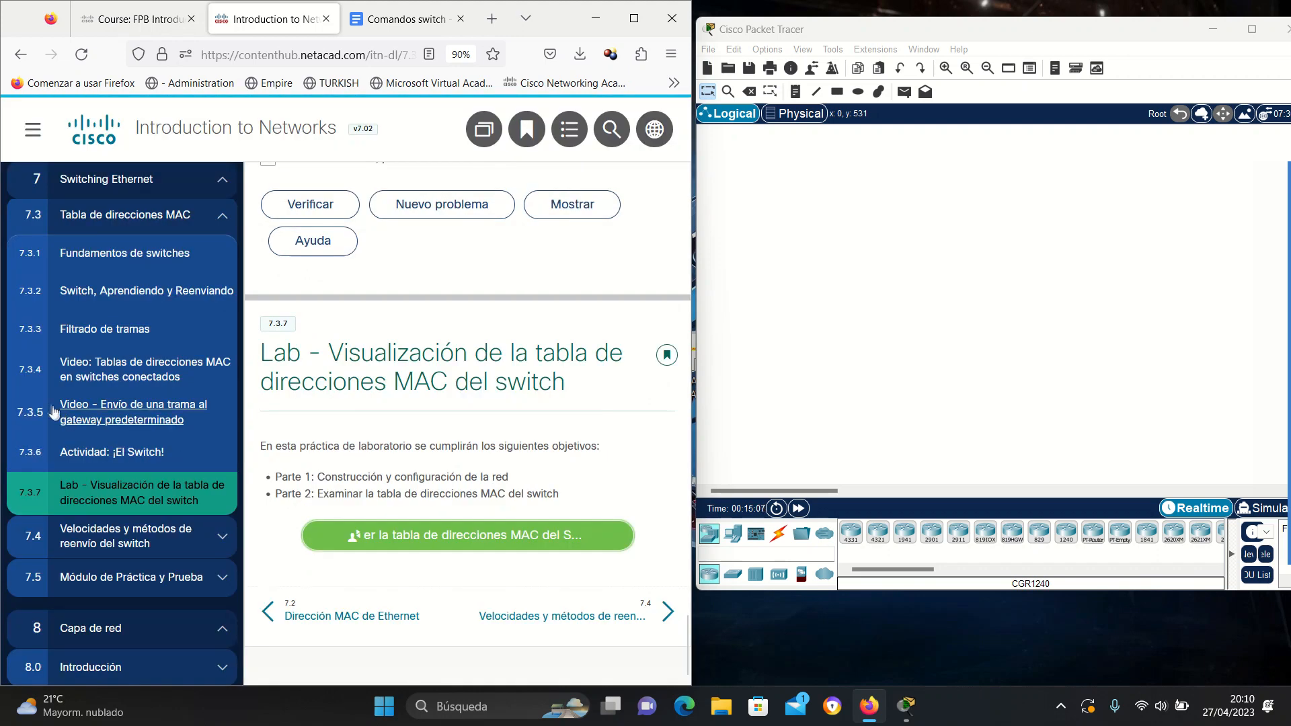
pyautogui.click(113, 455)
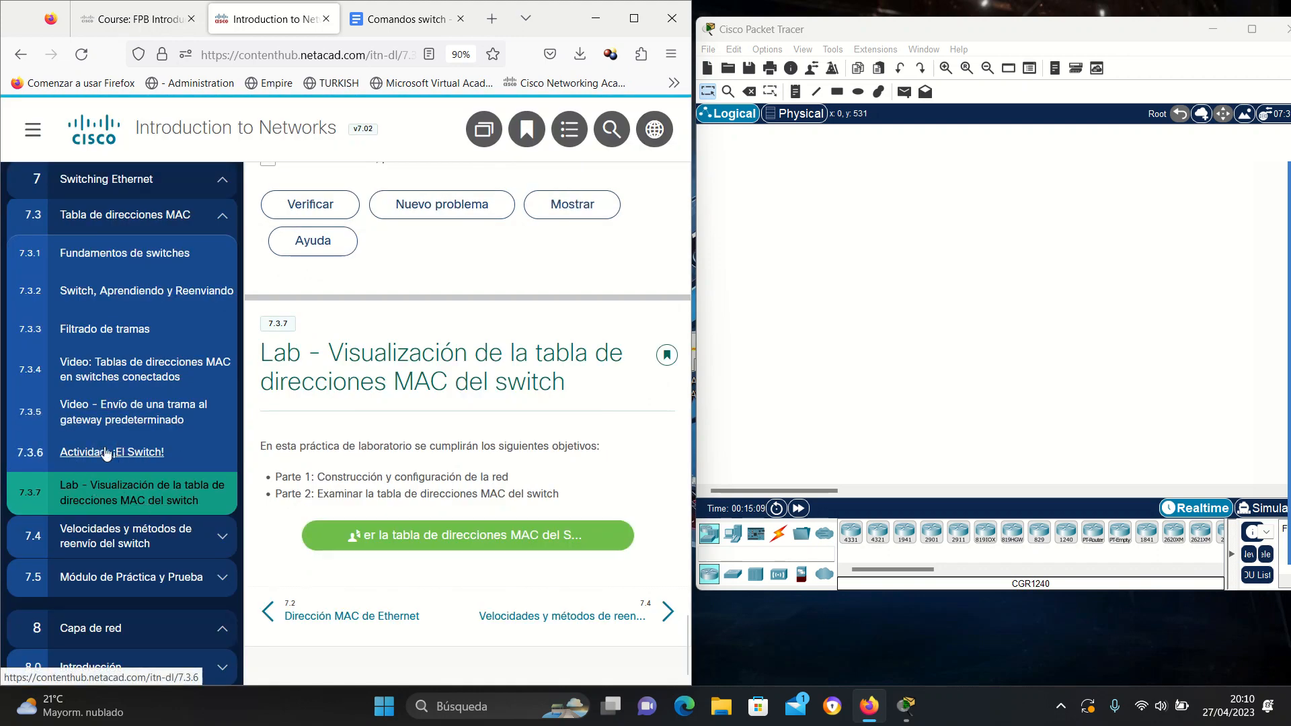
pyautogui.scroll(-2, 431, 480)
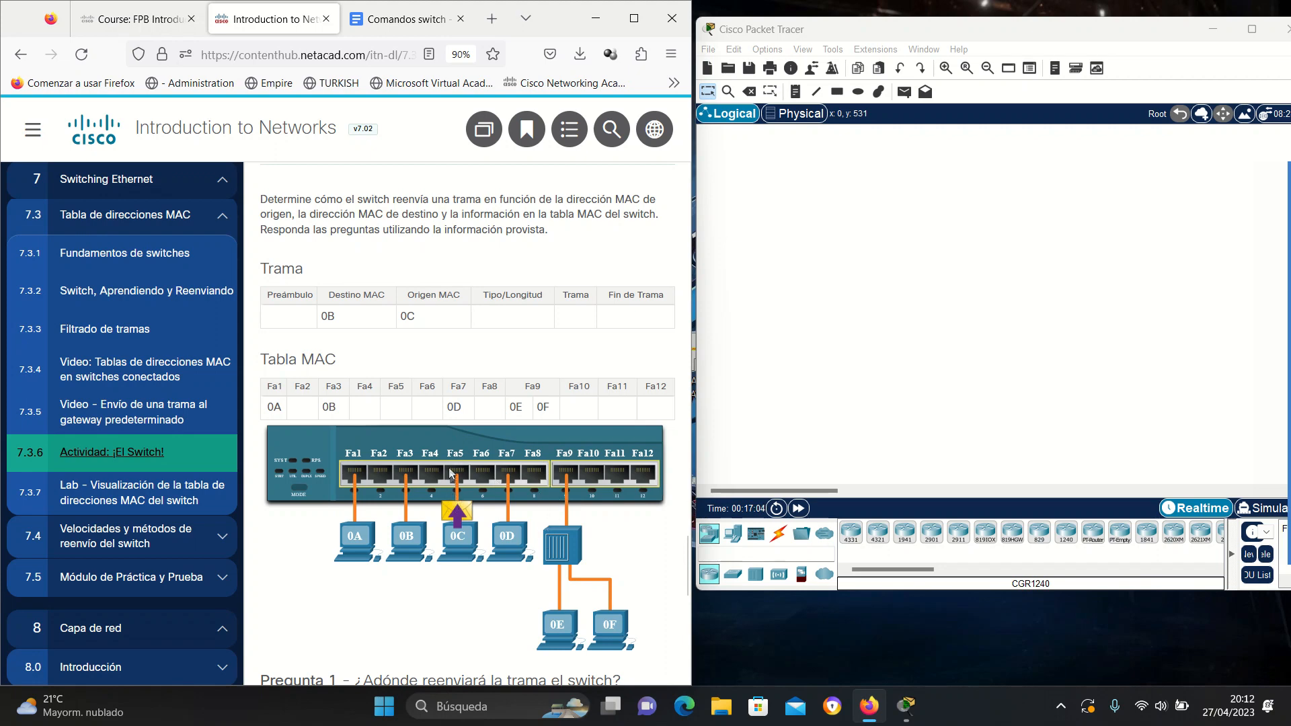
# Reopen the 7.3.7 lab PDF, read through it, and return to page 1's addressing table.
pyautogui.click(143, 488)
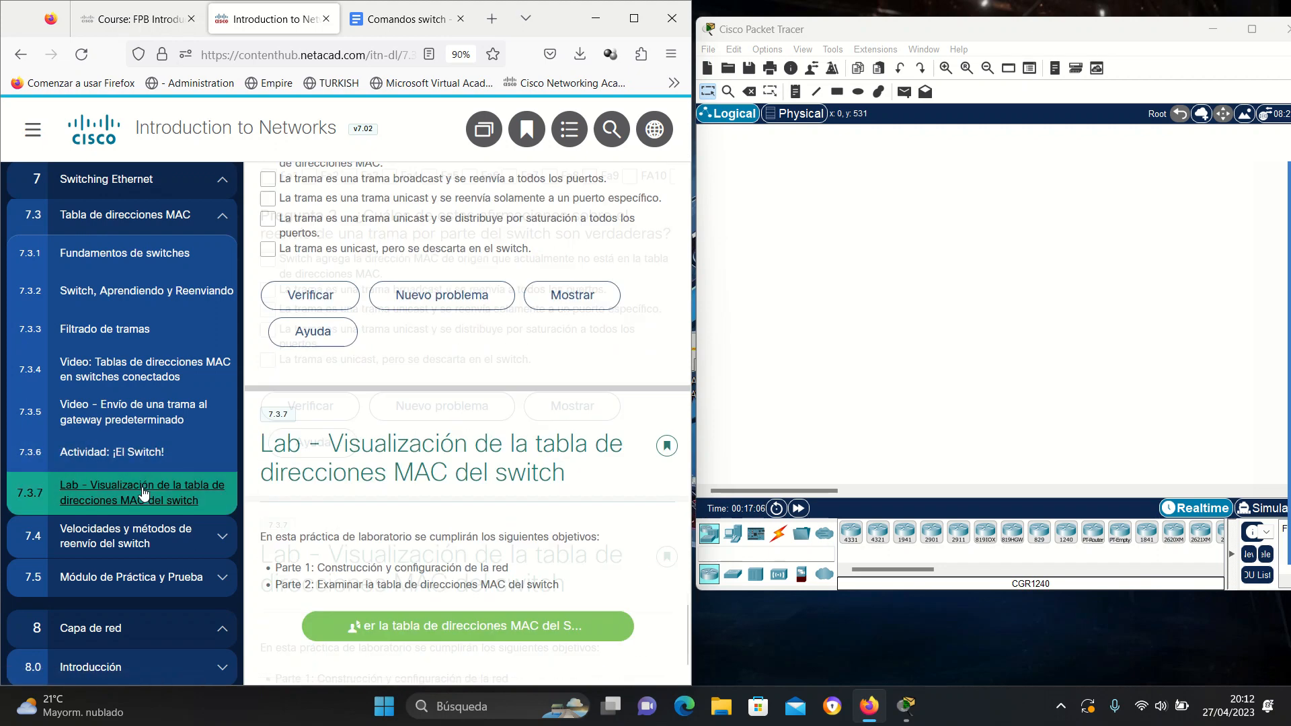
pyautogui.click(456, 535)
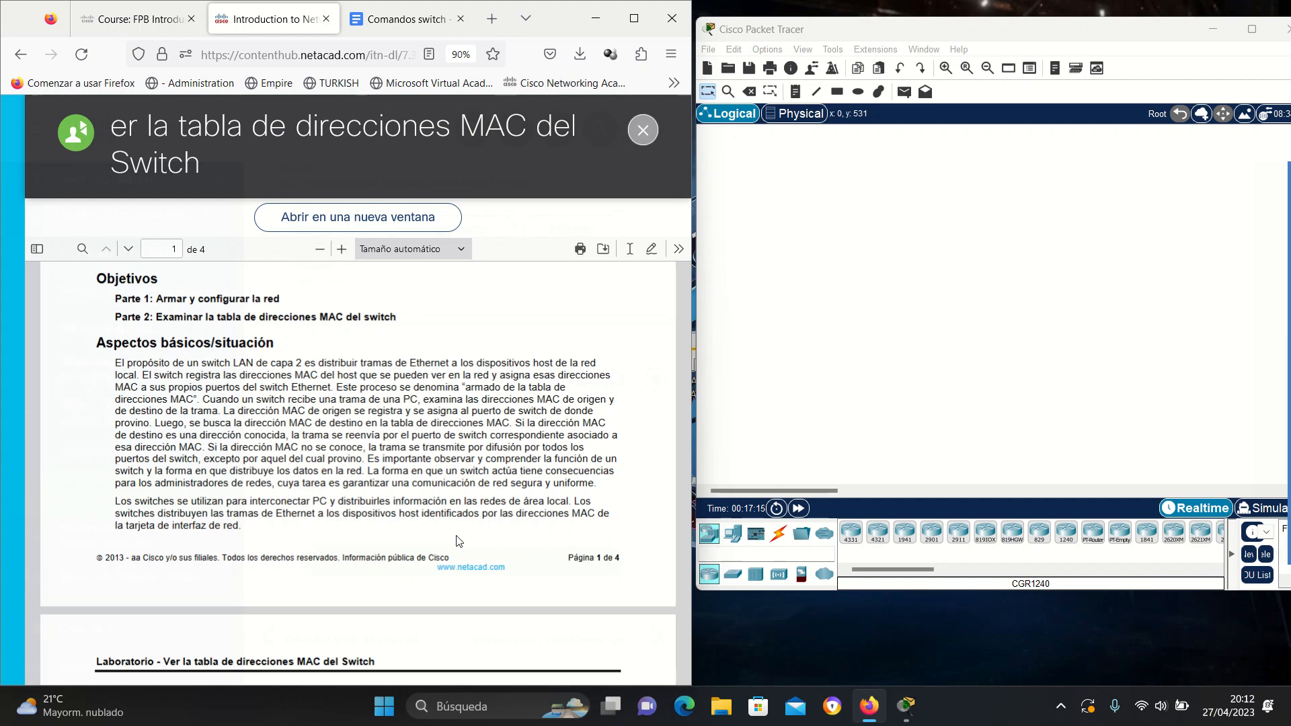
pyautogui.scroll(-2, 459, 541)
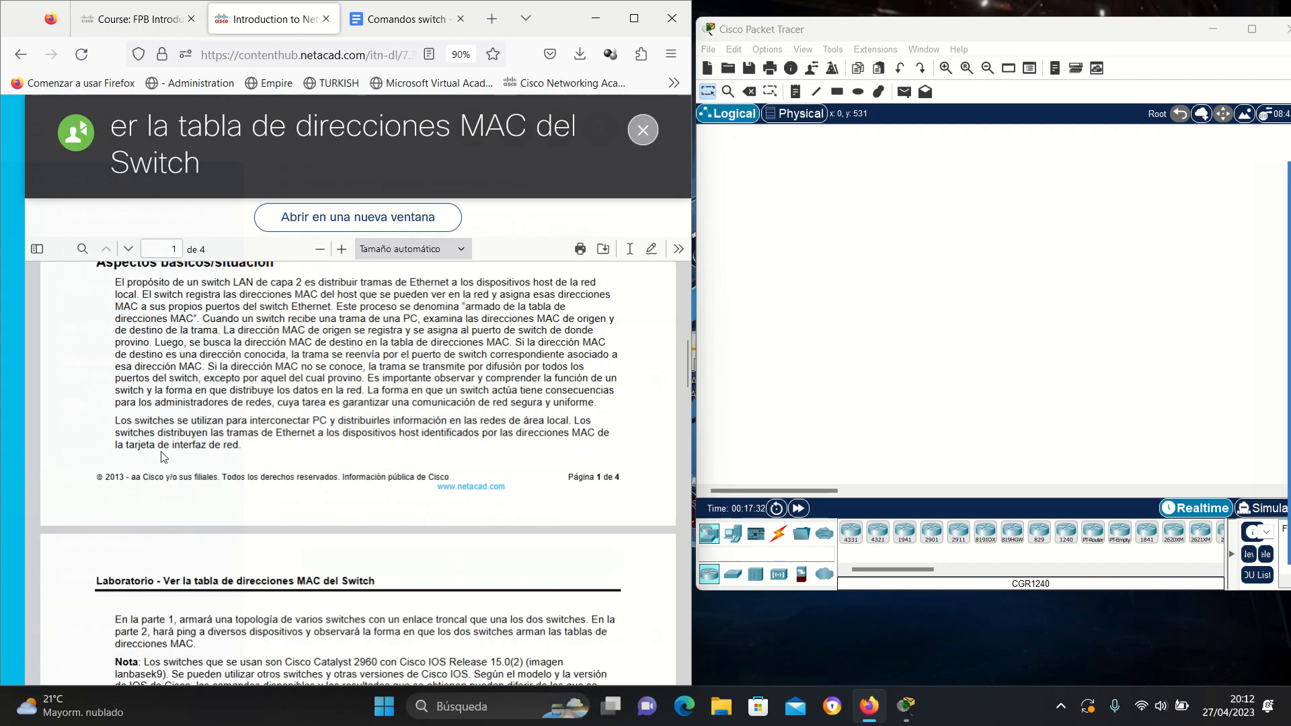
pyautogui.scroll(-5, 405, 429)
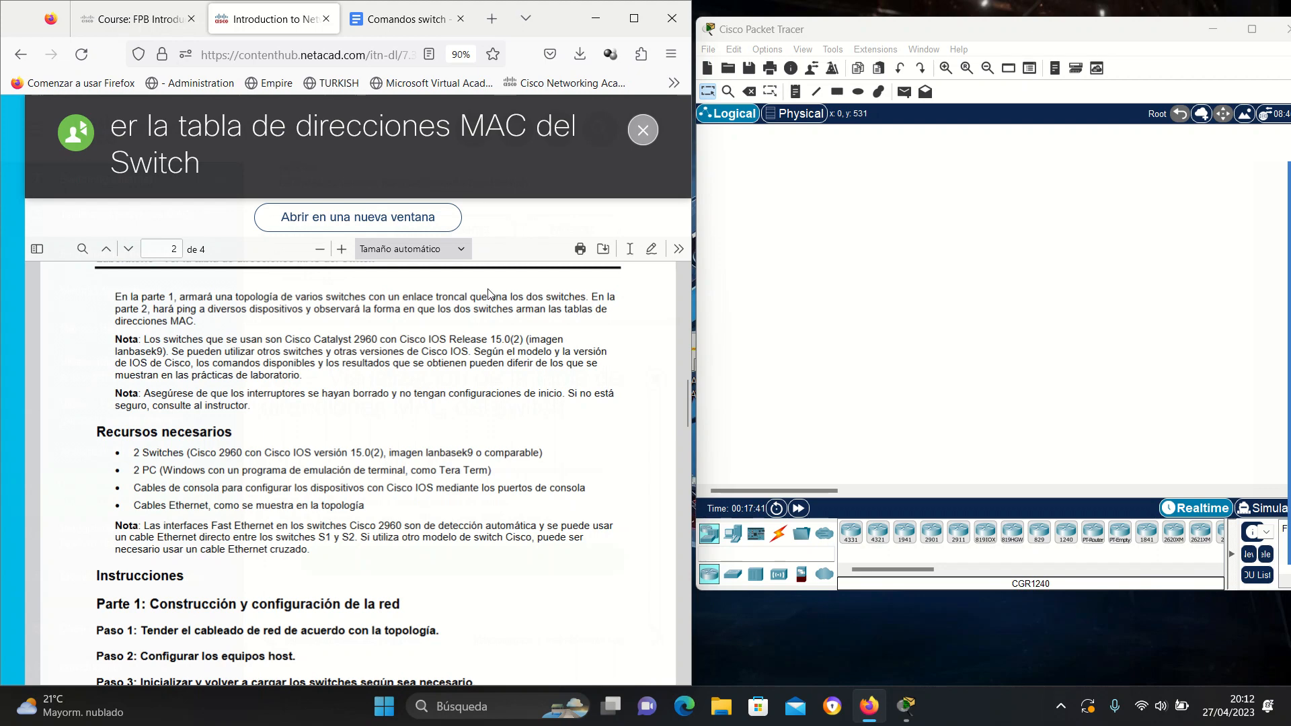
pyautogui.scroll(10, 575, 301)
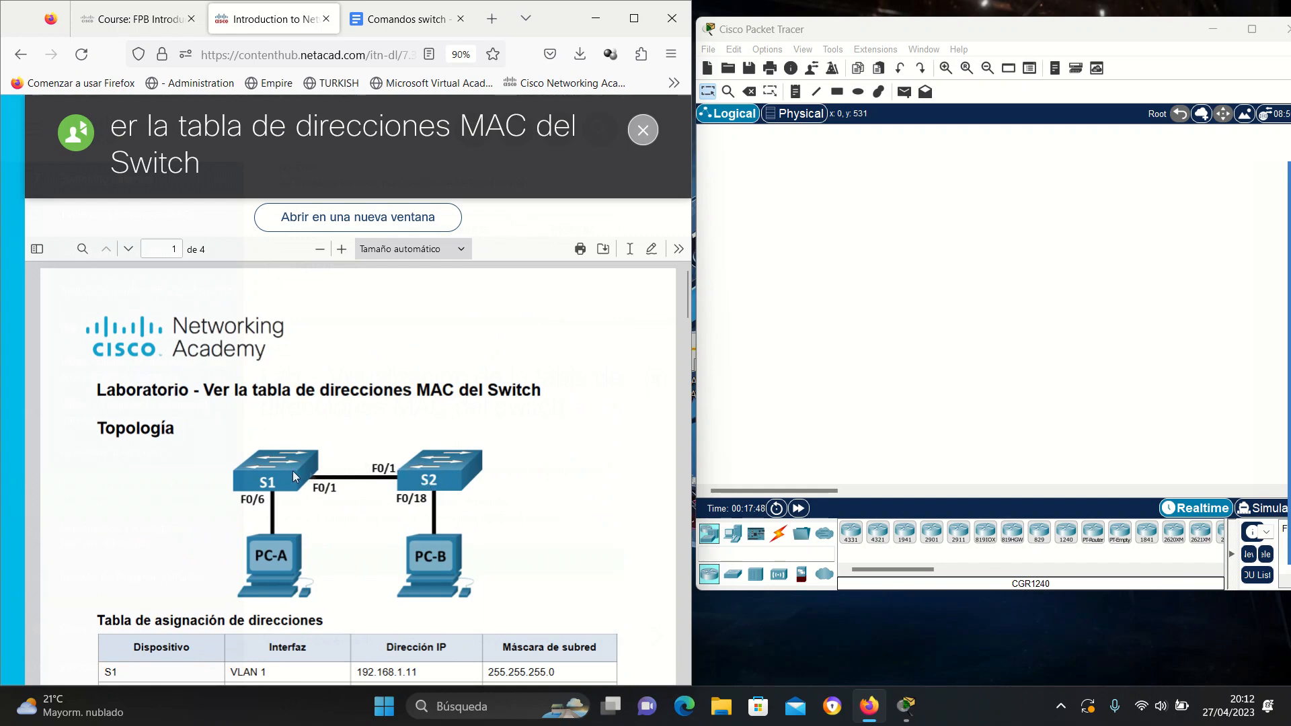
pyautogui.scroll(-10, 409, 490)
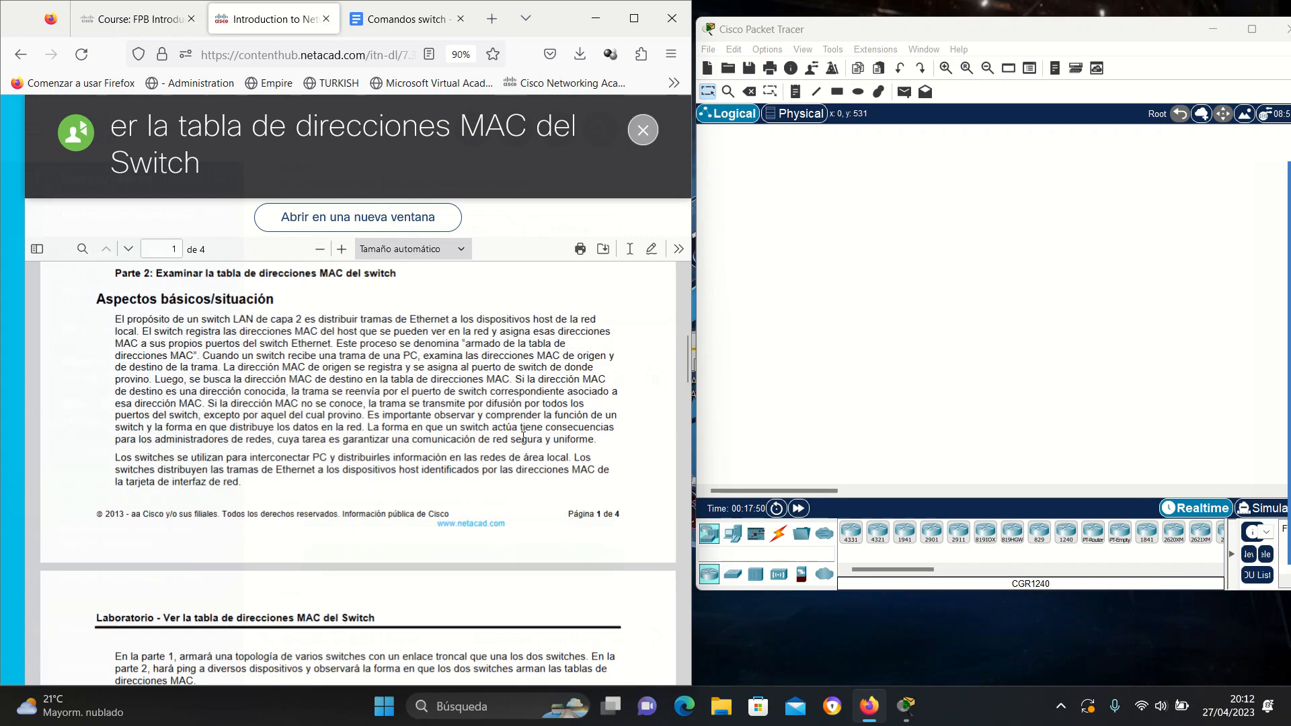
pyautogui.scroll(-3, 522, 441)
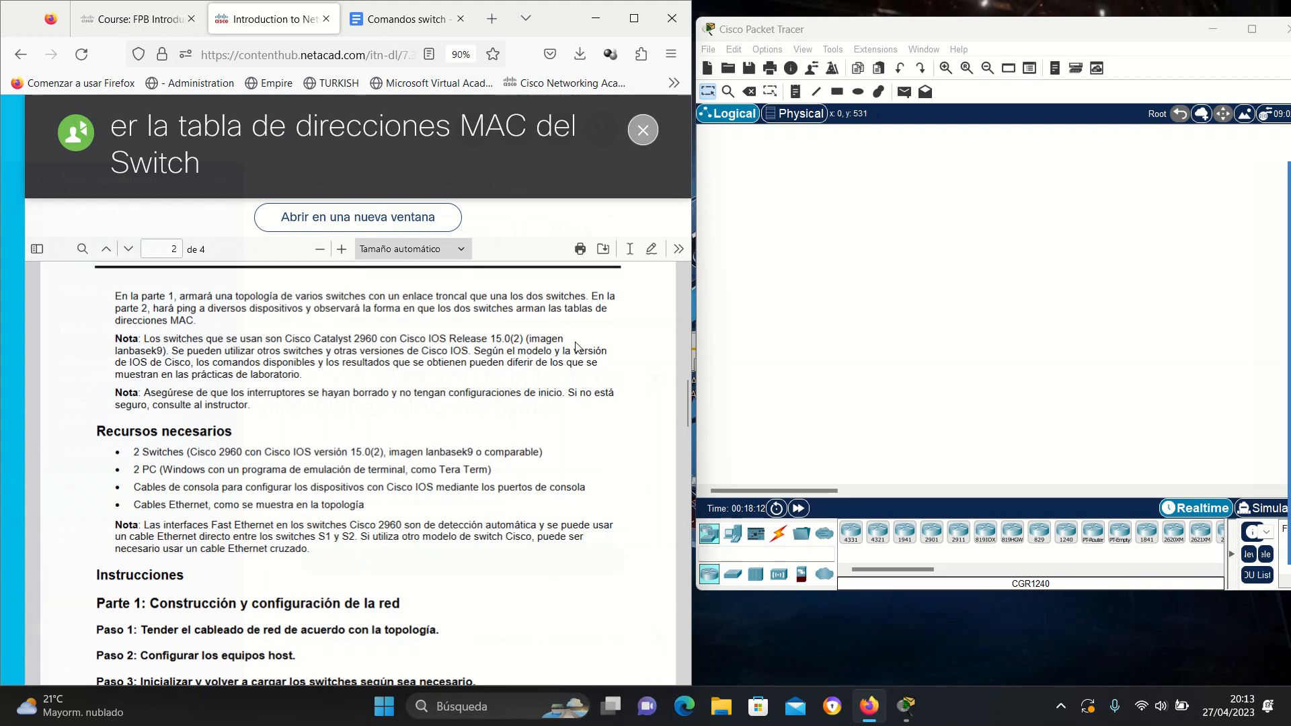
pyautogui.scroll(-2, 577, 348)
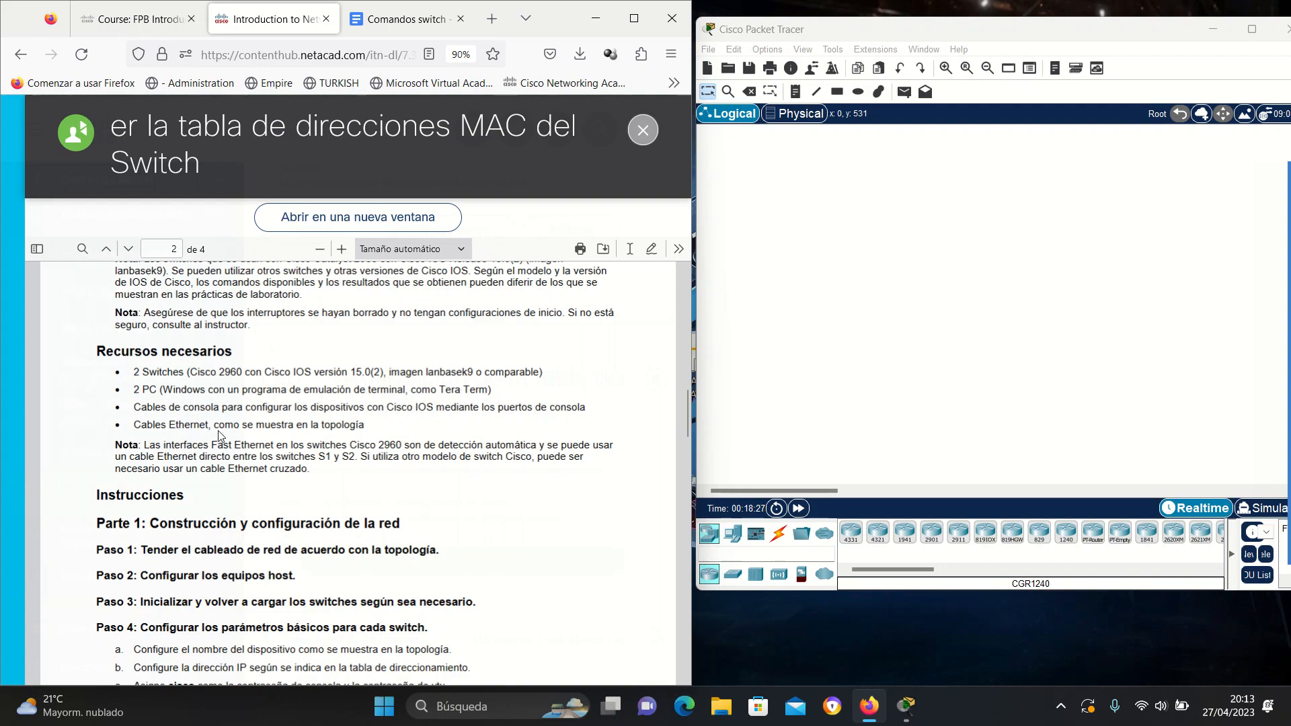
pyautogui.scroll(10, 220, 436)
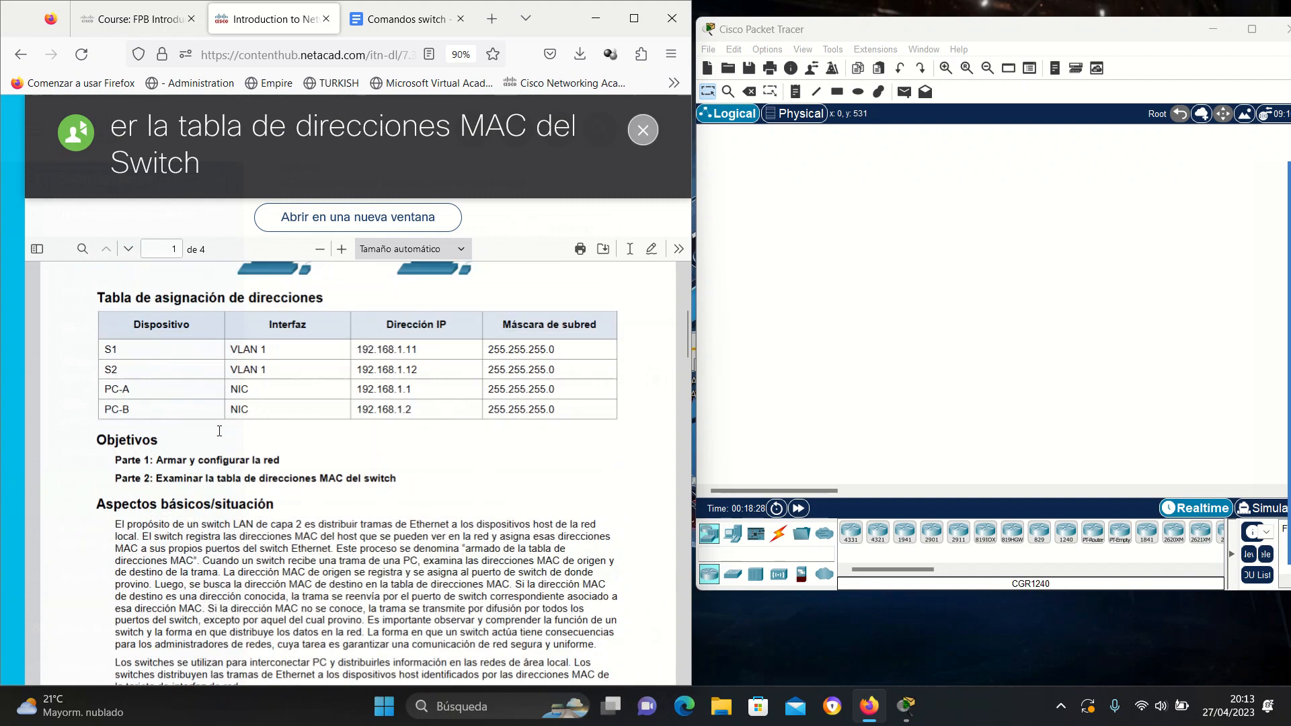
# Scroll the lab PDF to page 2's Recursos necesarios and Part 1 instructions.
pyautogui.scroll(3, 283, 367)
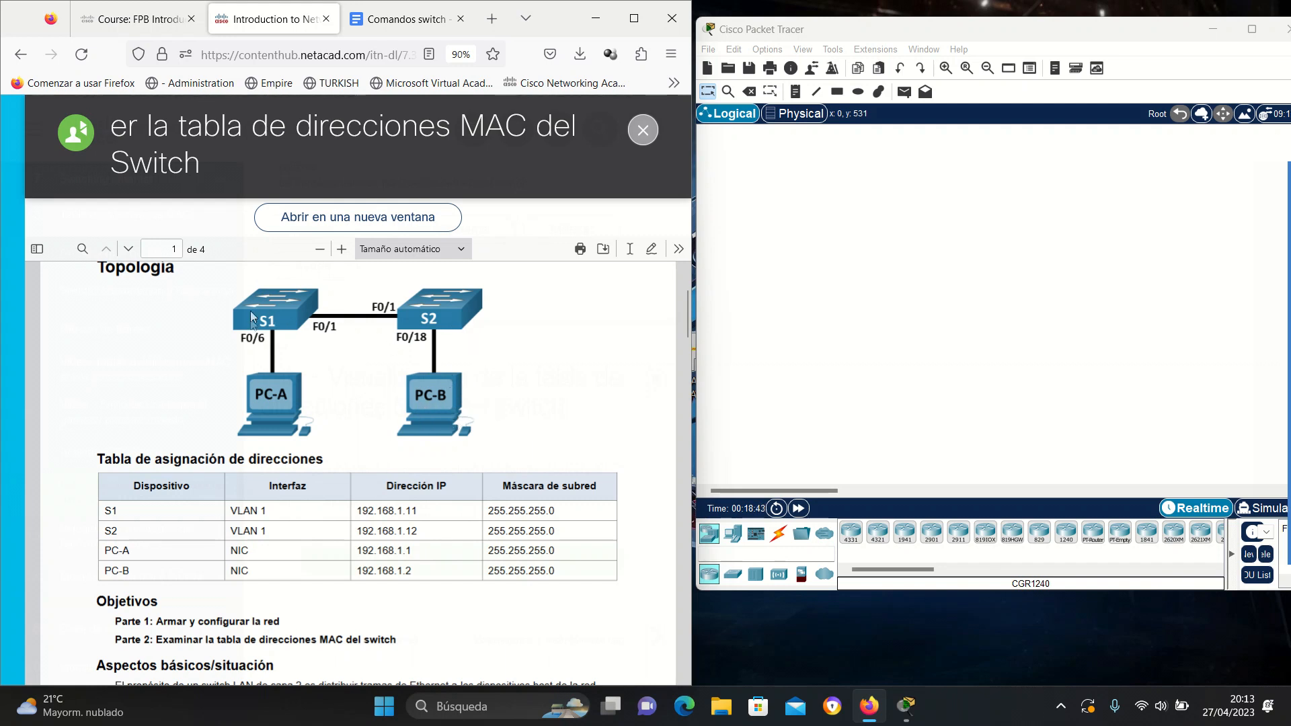
pyautogui.scroll(-10, 432, 334)
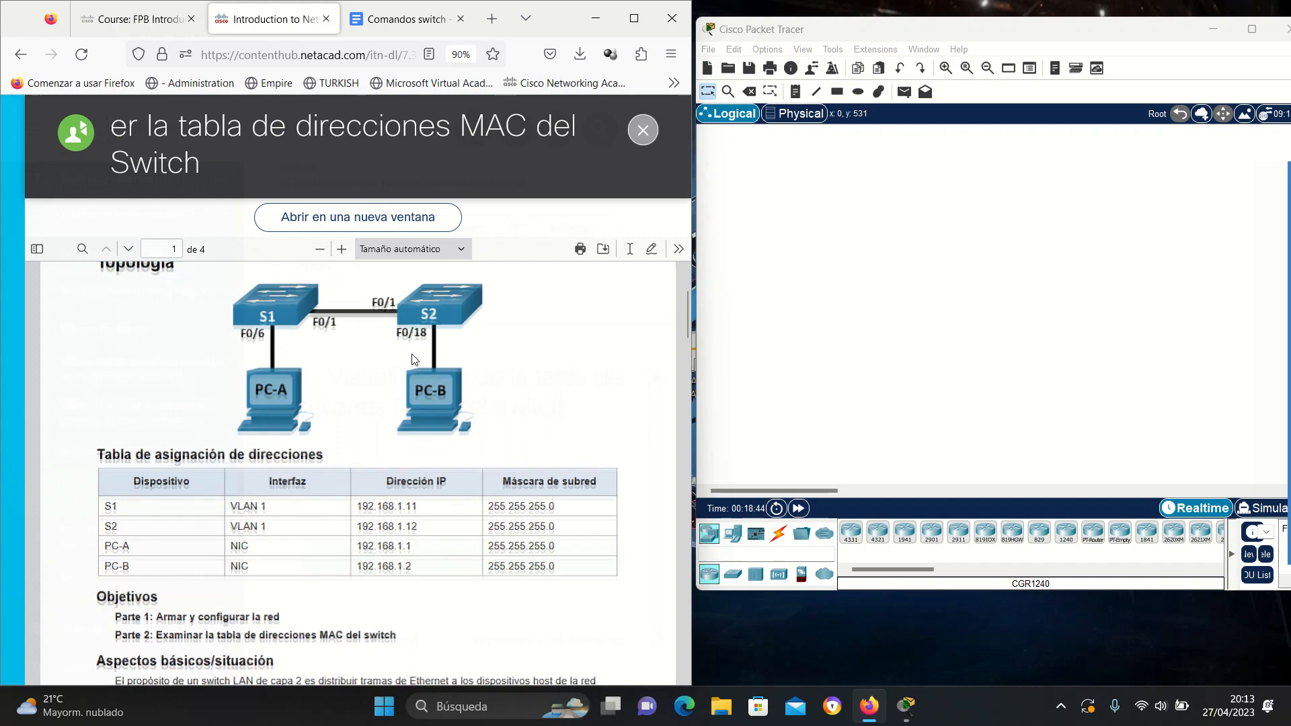
pyautogui.scroll(-3, 210, 426)
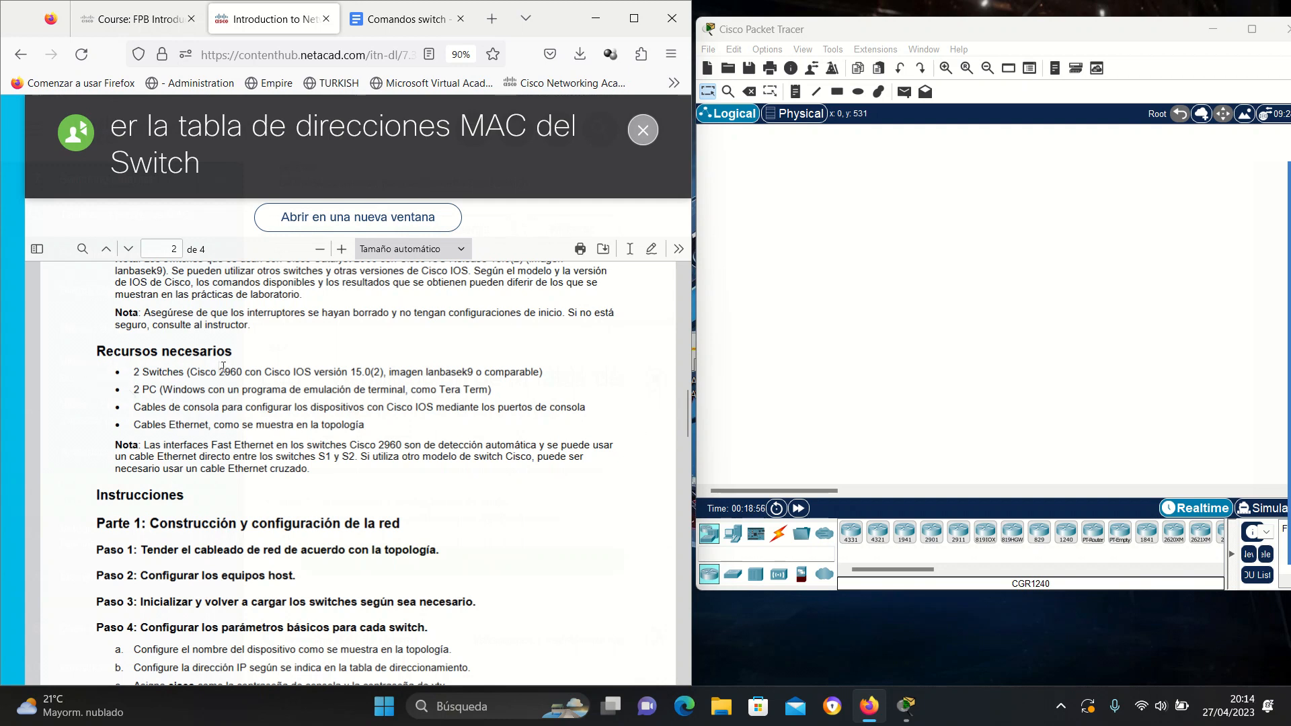
# Place two 2960 switches, Switch0 and Switch1, side by side on the workspace.
pyautogui.click(733, 580)
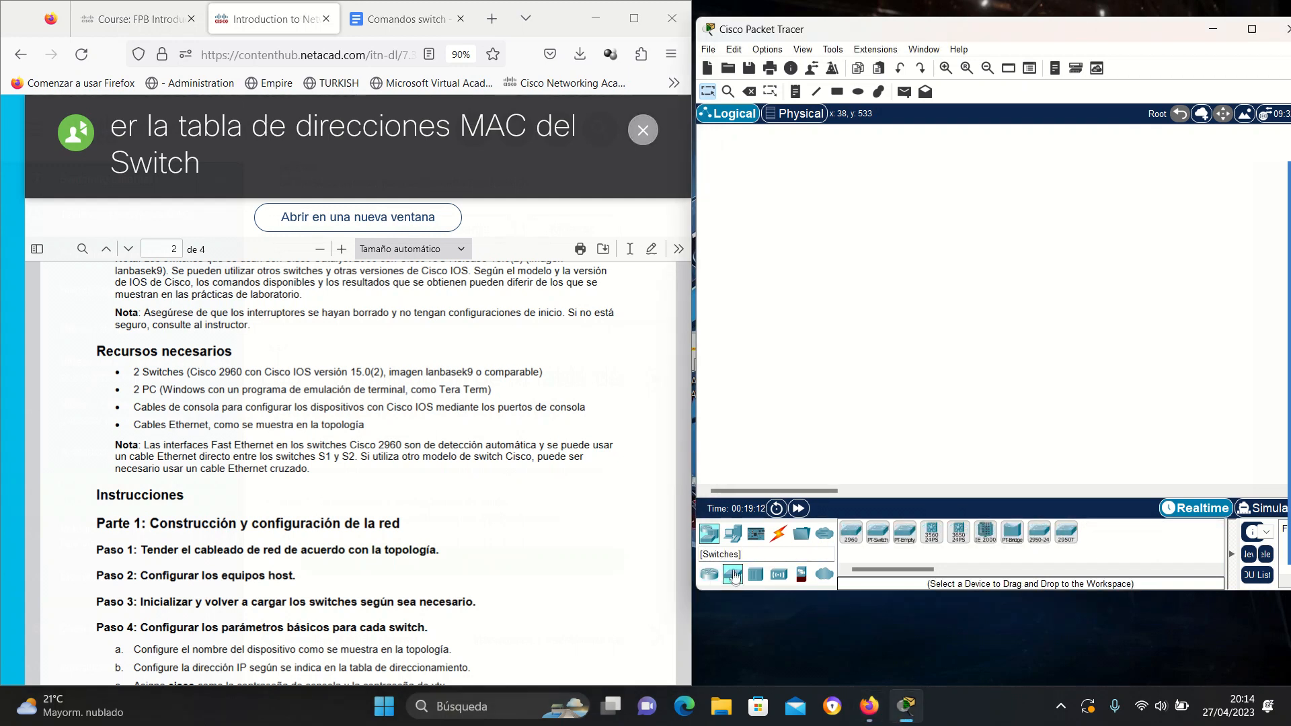
pyautogui.click(852, 539)
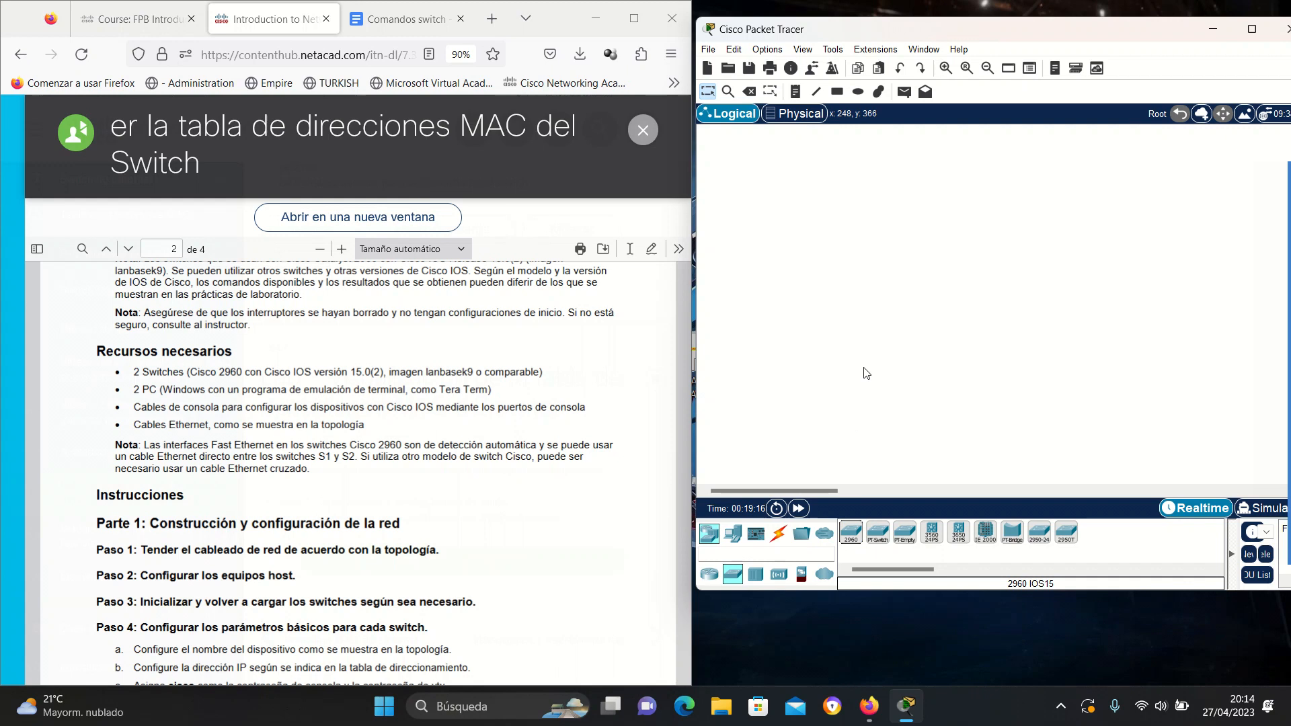
pyautogui.moveTo(850, 531); pyautogui.dragTo(853, 309)
pyautogui.moveTo(860, 530); pyautogui.dragTo(977, 314)
# Rename Switch0 to S1 and Switch1 to S2.
pyautogui.click(864, 323)
pyautogui.moveTo(869, 323); pyautogui.dragTo(845, 322)
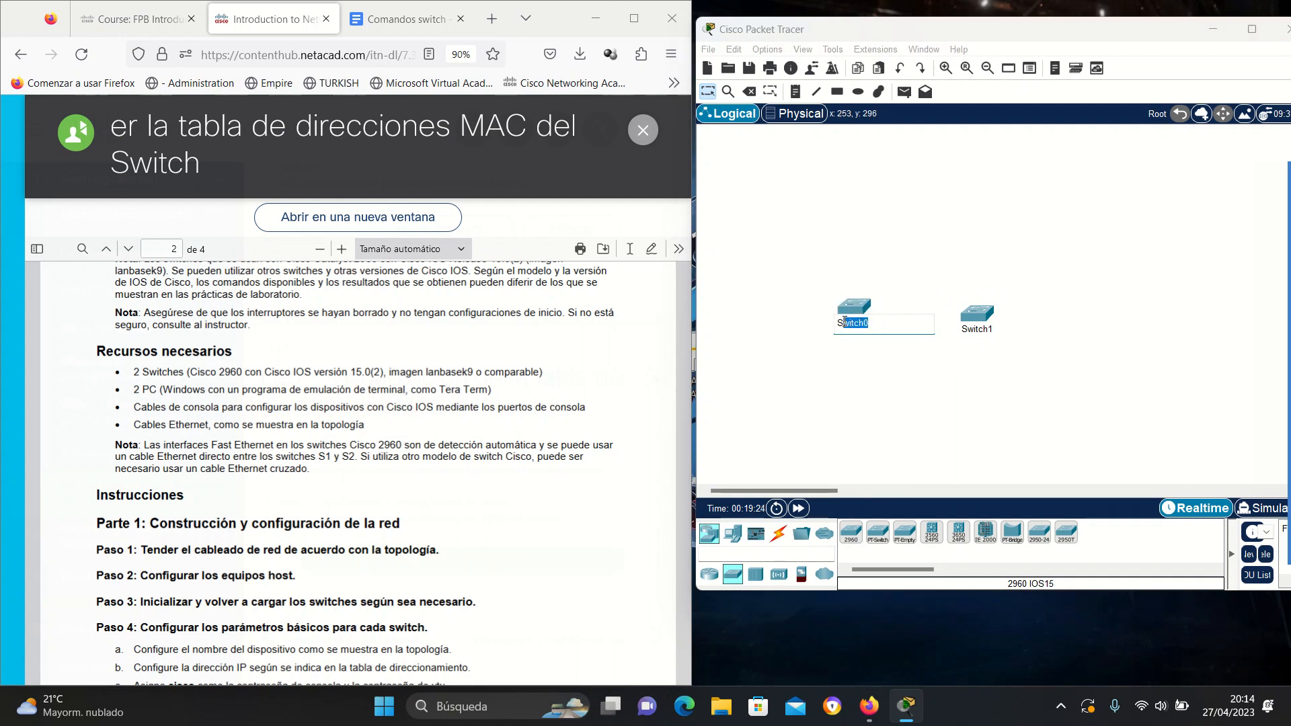
pyautogui.write('1')
pyautogui.scroll(10, 462, 435)
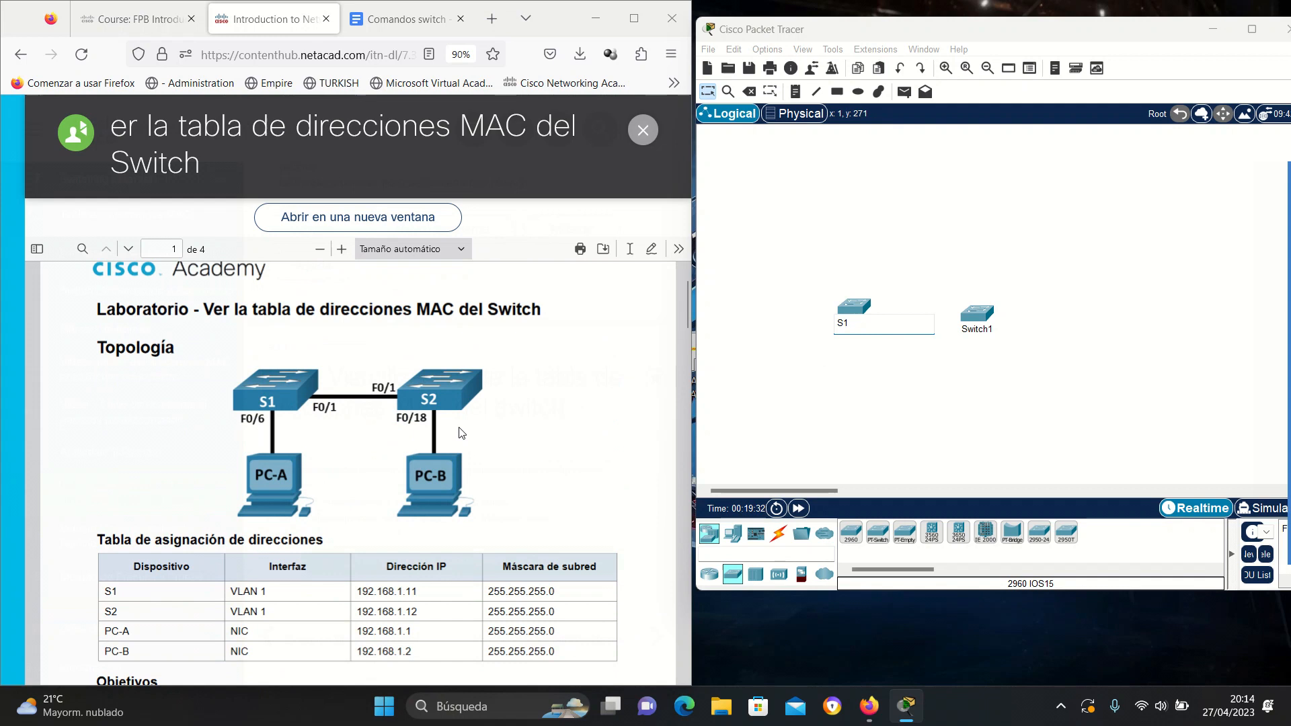
pyautogui.click(976, 329)
pyautogui.moveTo(977, 330)
pyautogui.mouseDown()
pyautogui.moveTo(990, 330)
pyautogui.moveTo(970, 328)
pyautogui.mouseUp()
pyautogui.write('2')
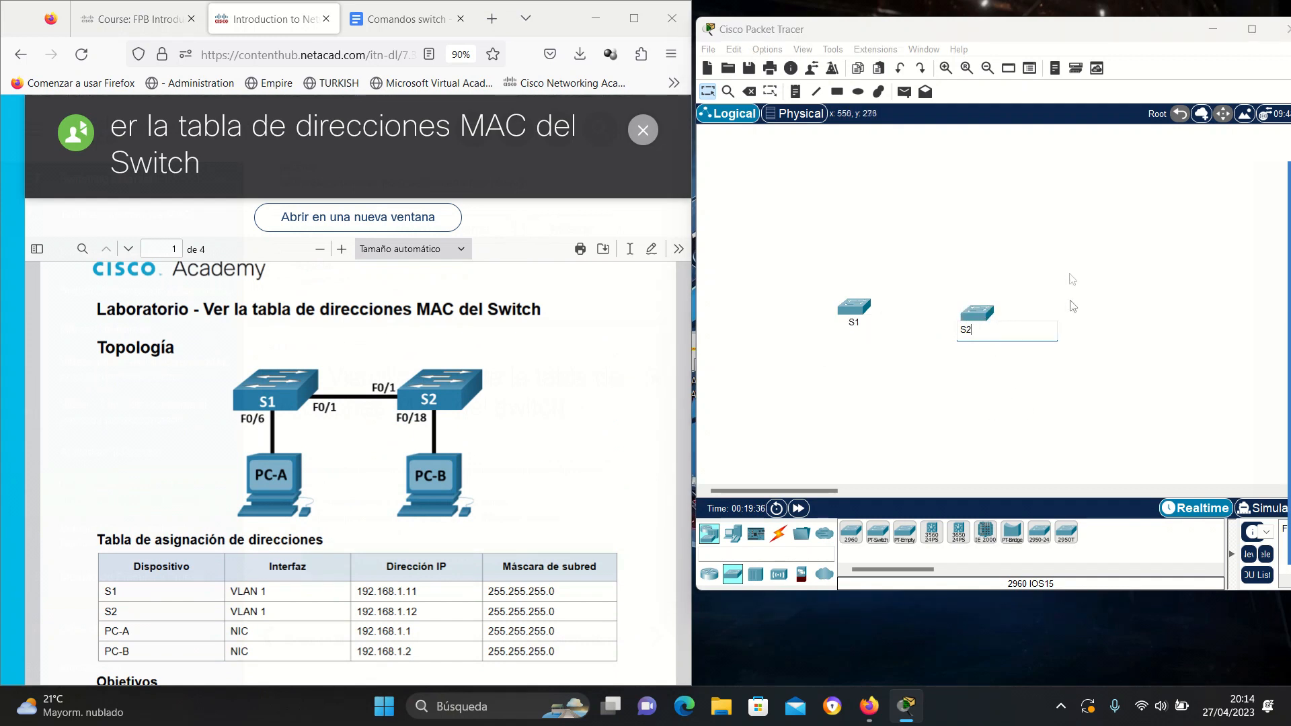
pyautogui.click(983, 315)
# Move S1 and S2 up into a level row near the top of the workspace.
pyautogui.moveTo(983, 317); pyautogui.dragTo(972, 310)
pyautogui.moveTo(858, 307); pyautogui.dragTo(867, 212)
pyautogui.moveTo(953, 303); pyautogui.dragTo(960, 210)
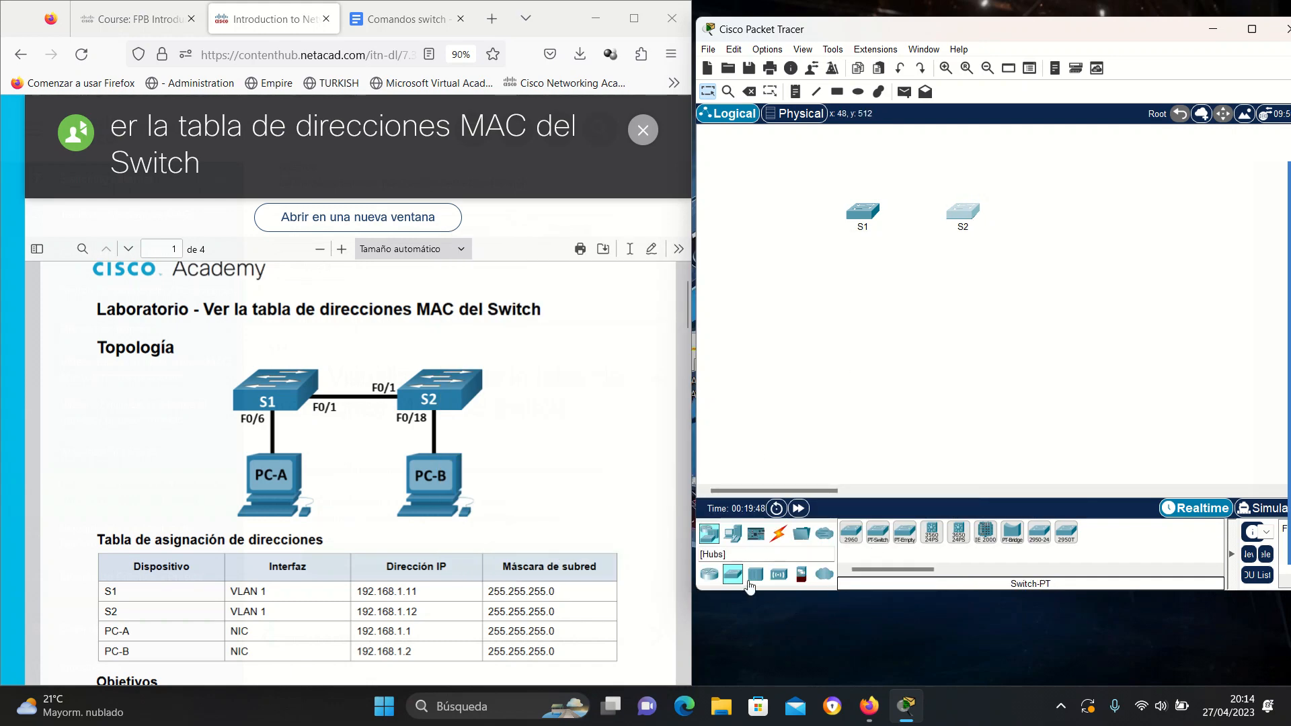
# Place two generic PCs, one below S1 and one below S2.
pyautogui.click(732, 535)
pyautogui.click(853, 540)
pyautogui.click(859, 310)
pyautogui.click(855, 541)
pyautogui.click(962, 310)
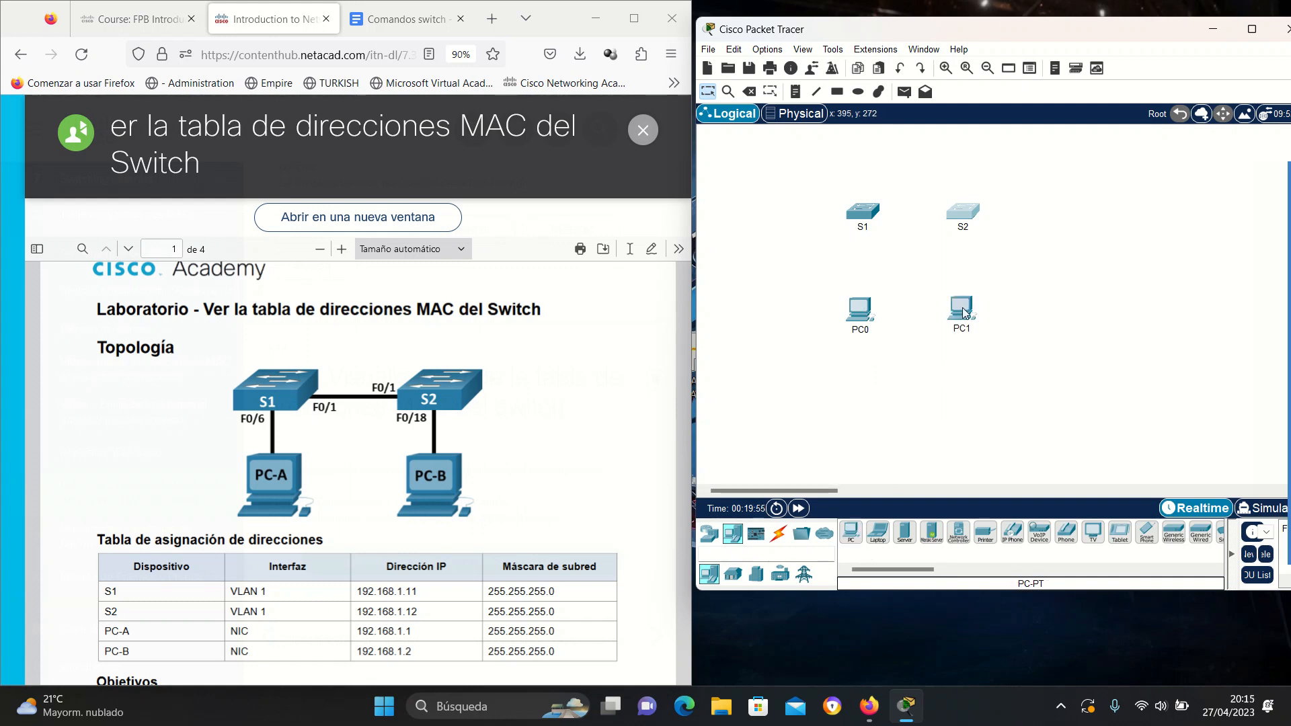
# Rename the two PCs PC-A and PC-B.
pyautogui.click(860, 329)
pyautogui.press('BackSpace')
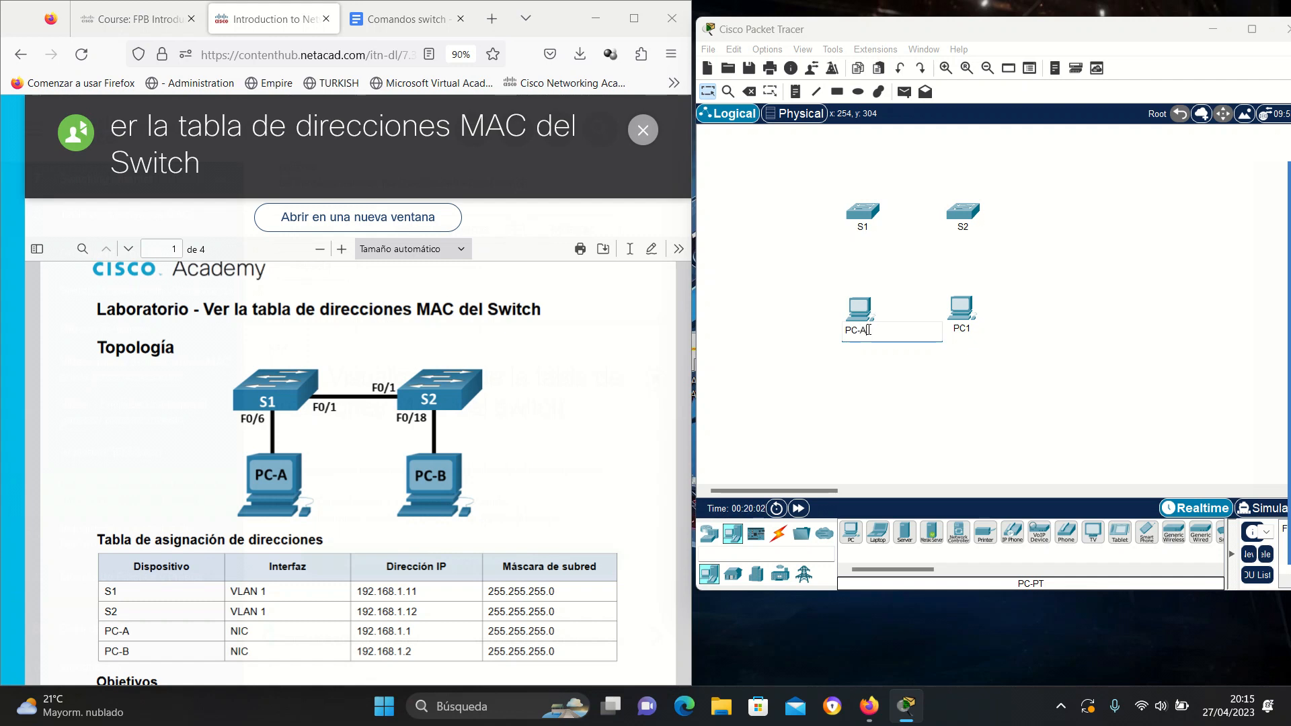
pyautogui.click(968, 328)
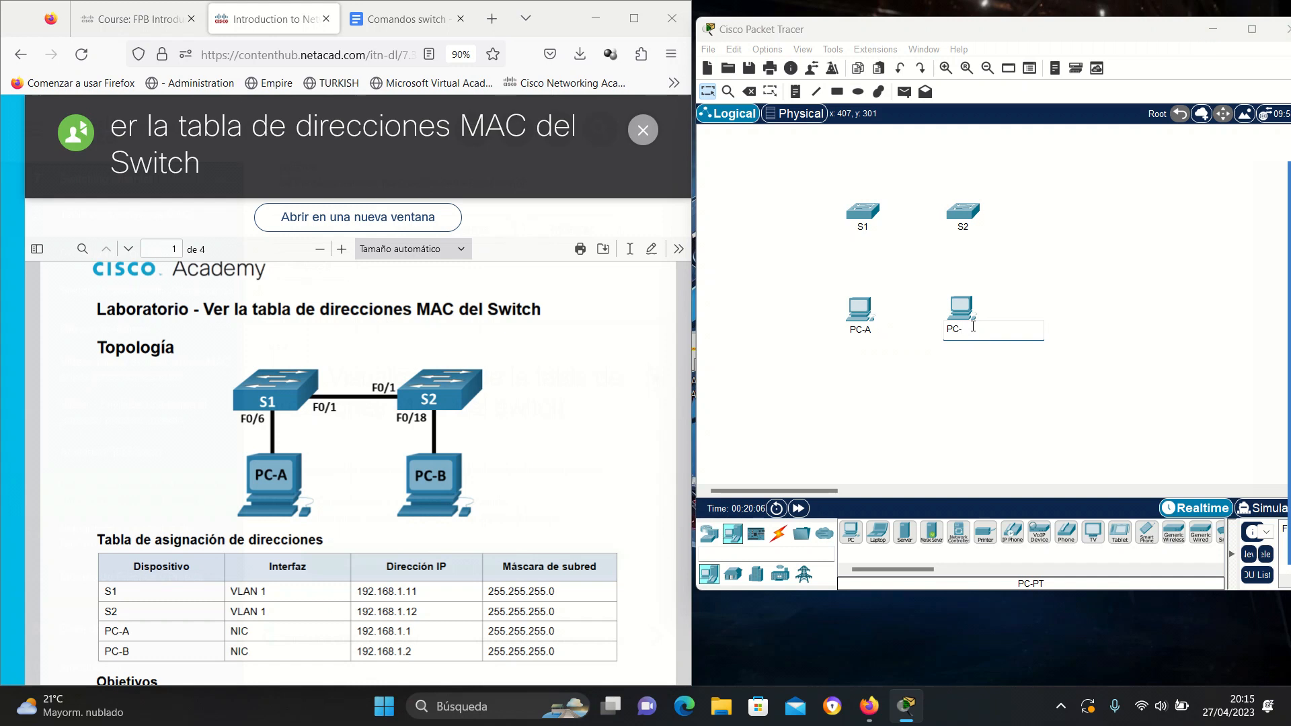
pyautogui.press('Return')
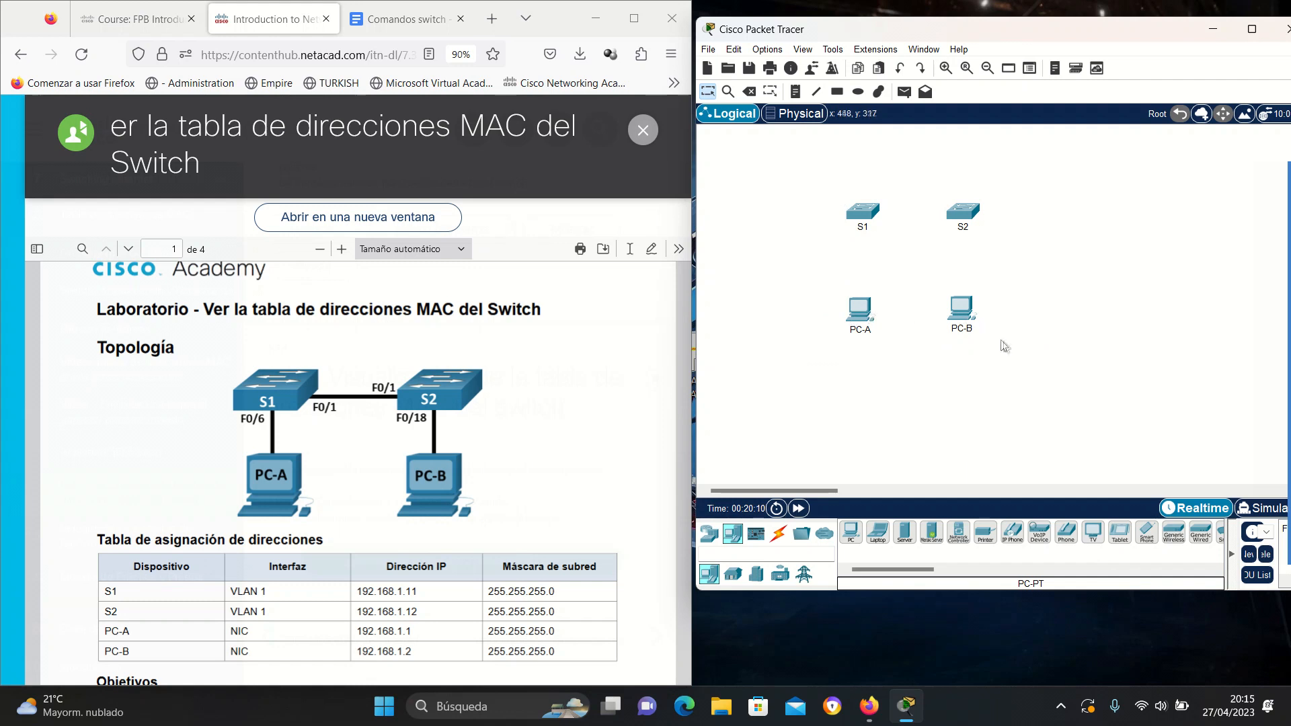
pyautogui.moveTo(962, 328)
# Cable PC-A Fa0 to S1 Fa0/6 and PC-B Fa0 to S2 Fa0/18 with copper straight-through.
pyautogui.click(780, 538)
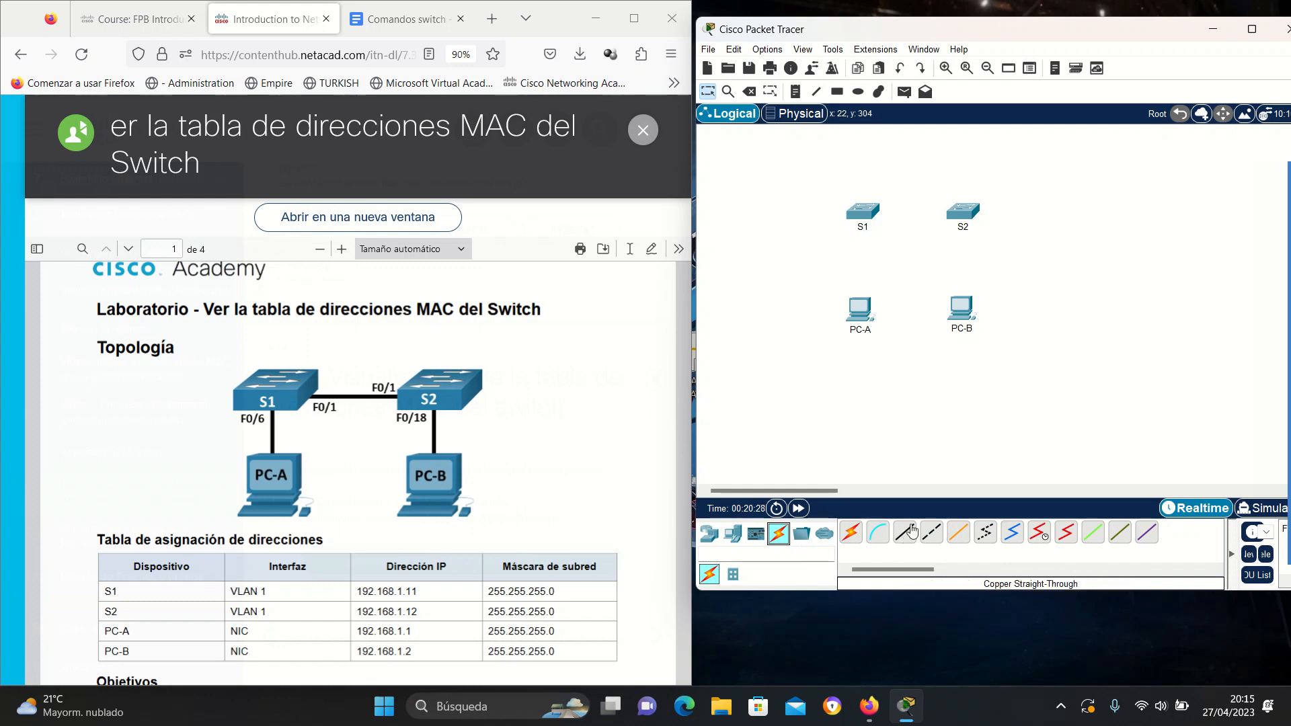
pyautogui.click(909, 537)
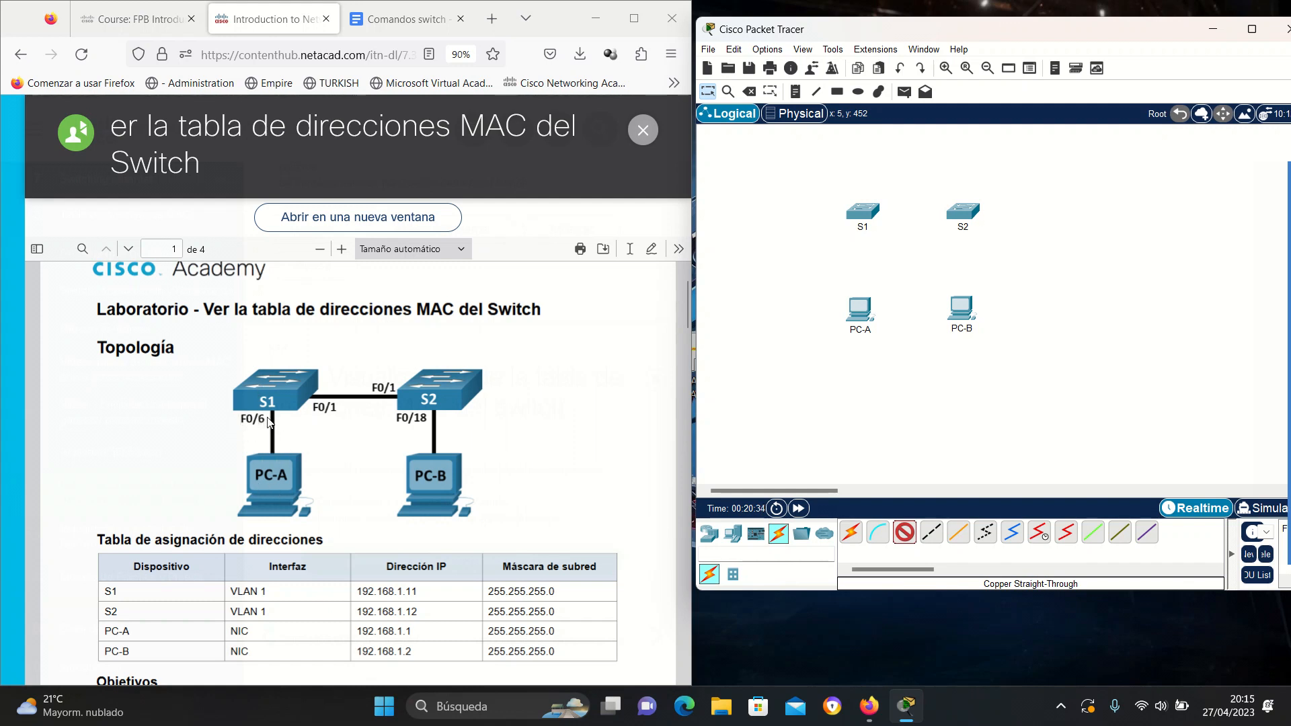
pyautogui.click(864, 314)
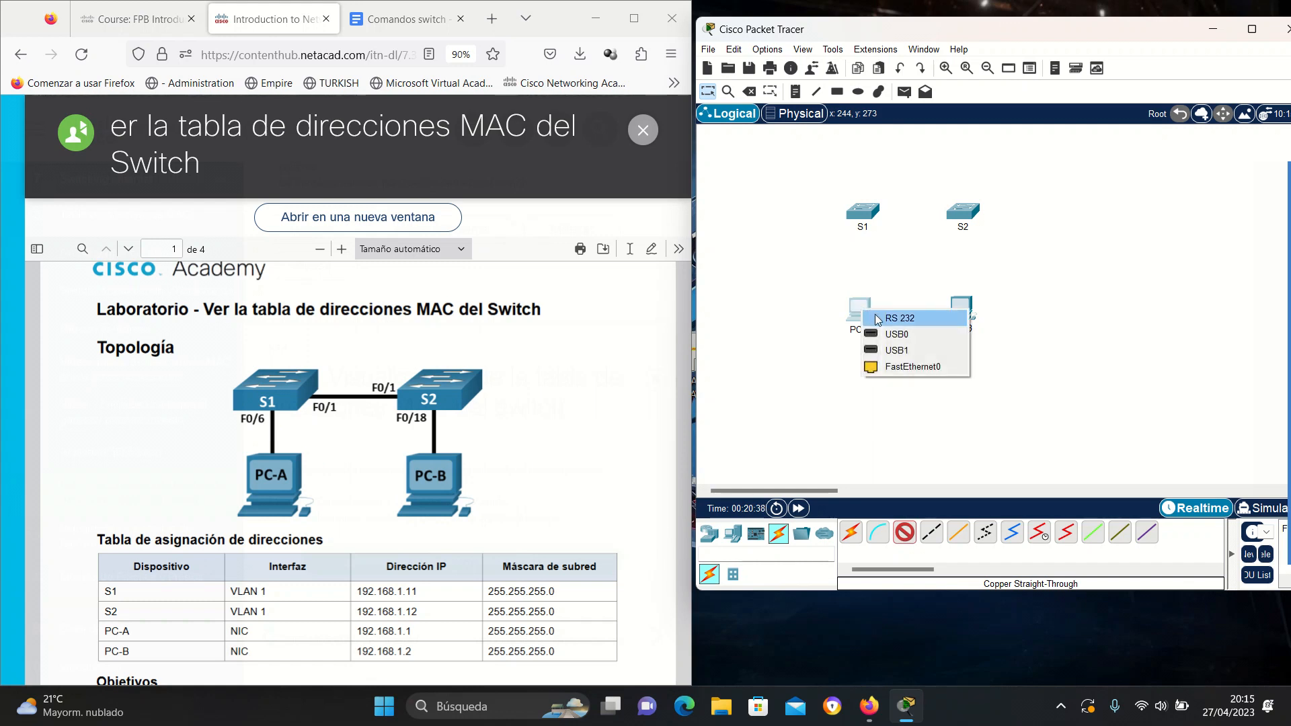
pyautogui.click(935, 368)
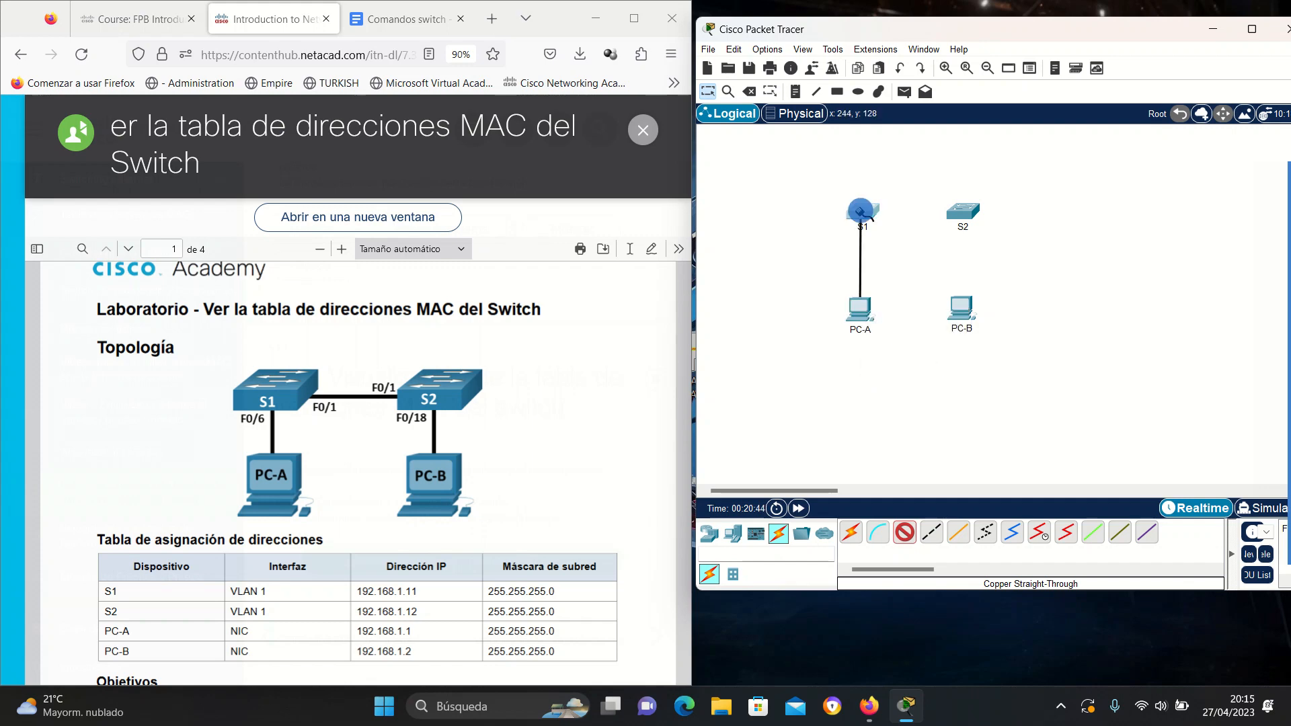
pyautogui.click(861, 212)
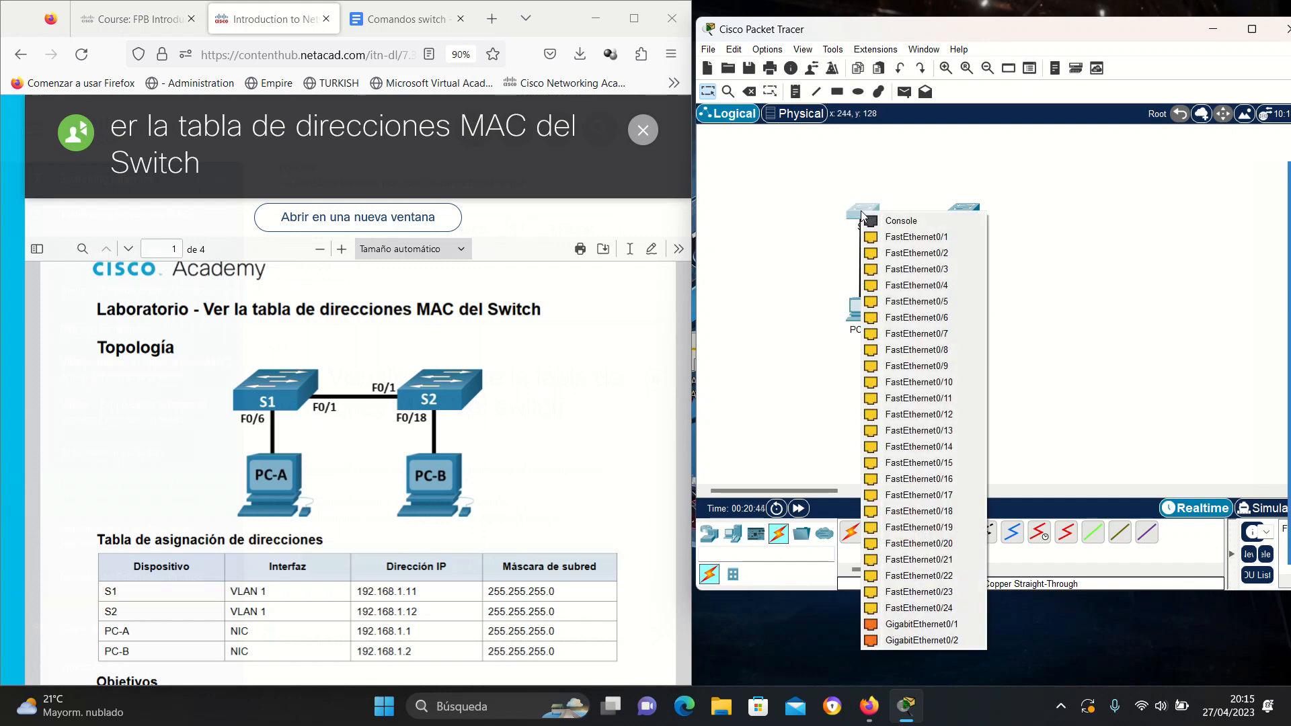
pyautogui.click(919, 319)
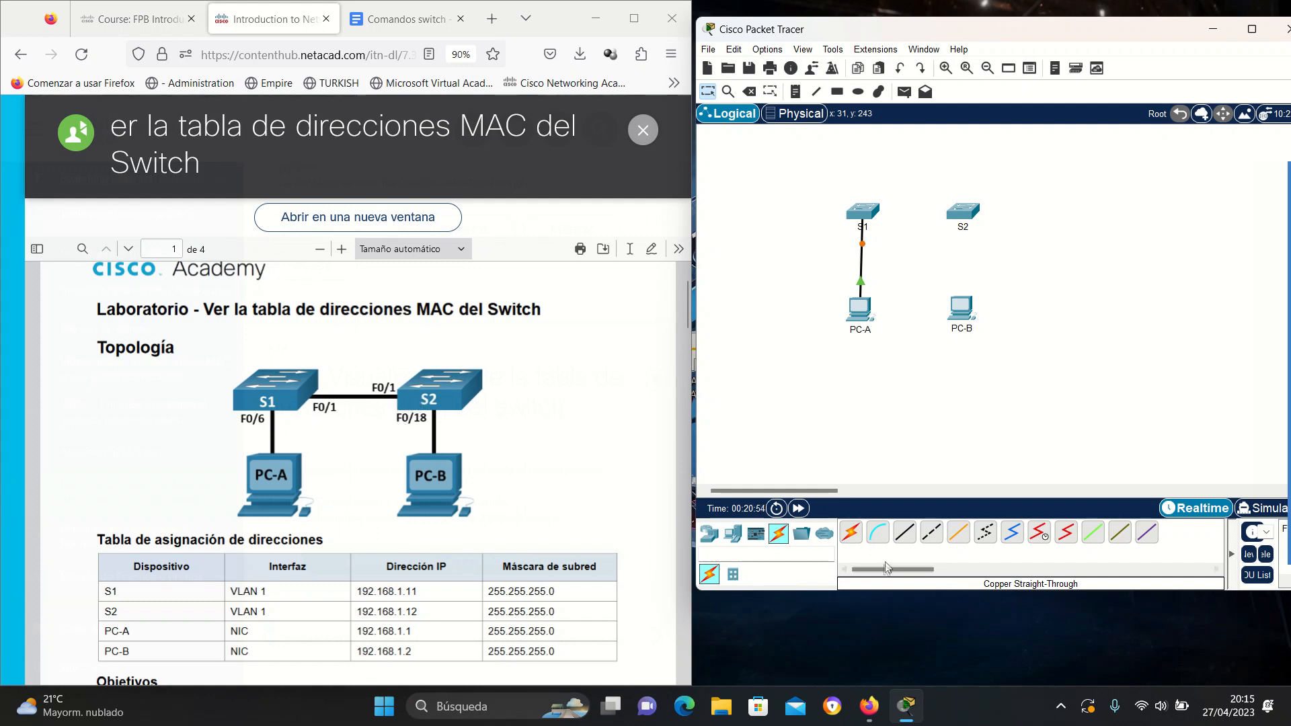
pyautogui.click(904, 532)
pyautogui.click(967, 312)
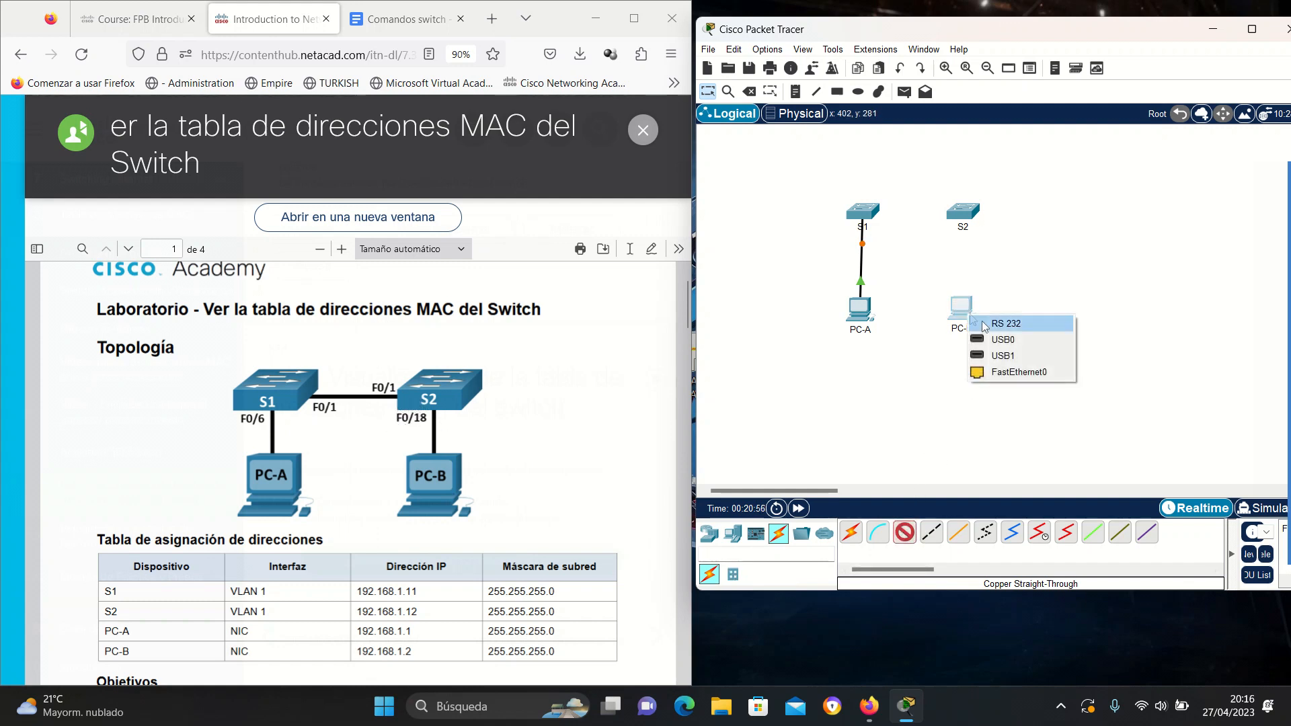
pyautogui.click(1019, 372)
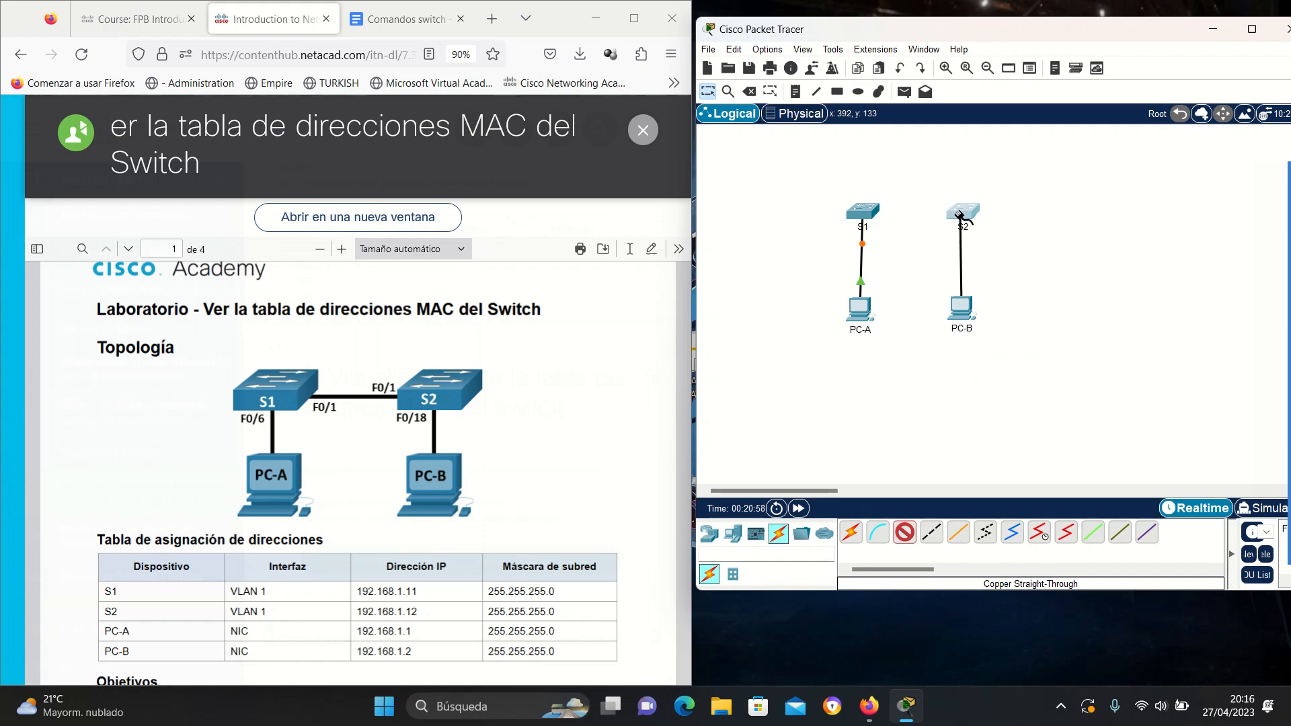
pyautogui.click(959, 215)
pyautogui.click(1028, 515)
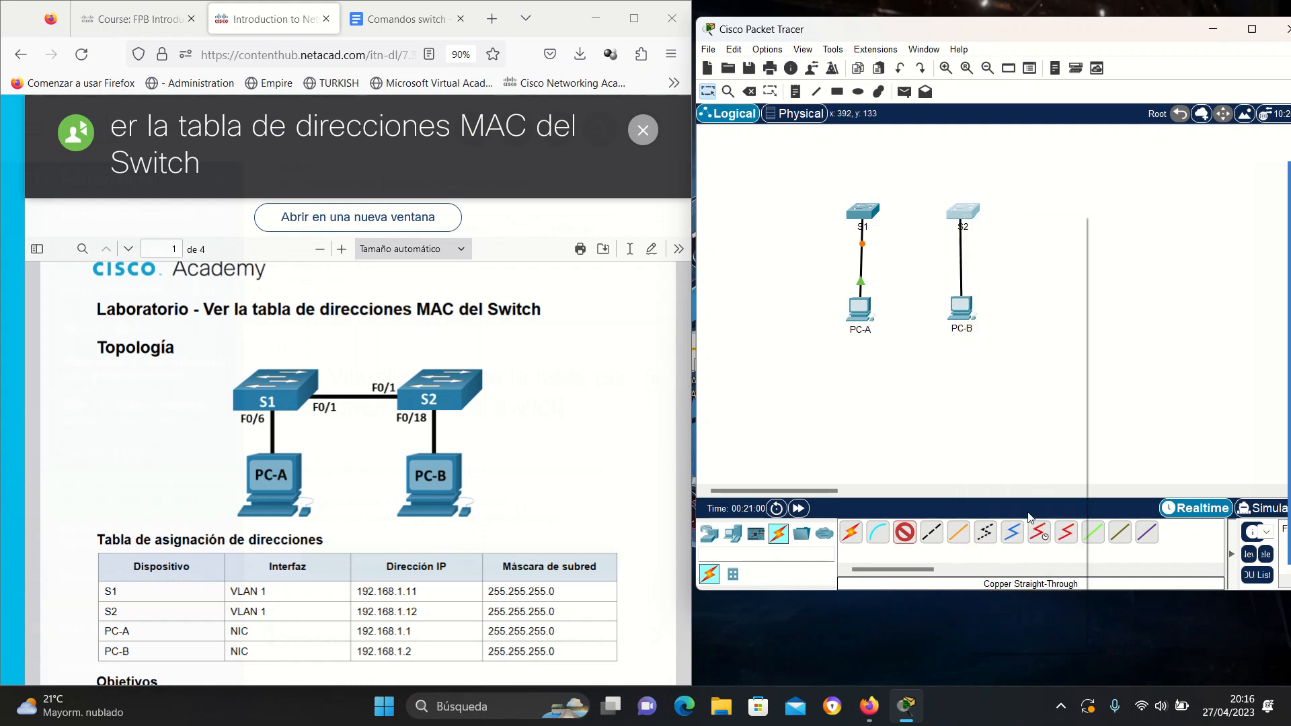
# Nudge the switches left and link S1 Fa0/1 to S2 Fa0/1 with a straight-through cable.
pyautogui.moveTo(860, 211); pyautogui.dragTo(856, 210)
pyautogui.moveTo(965, 212); pyautogui.dragTo(962, 213)
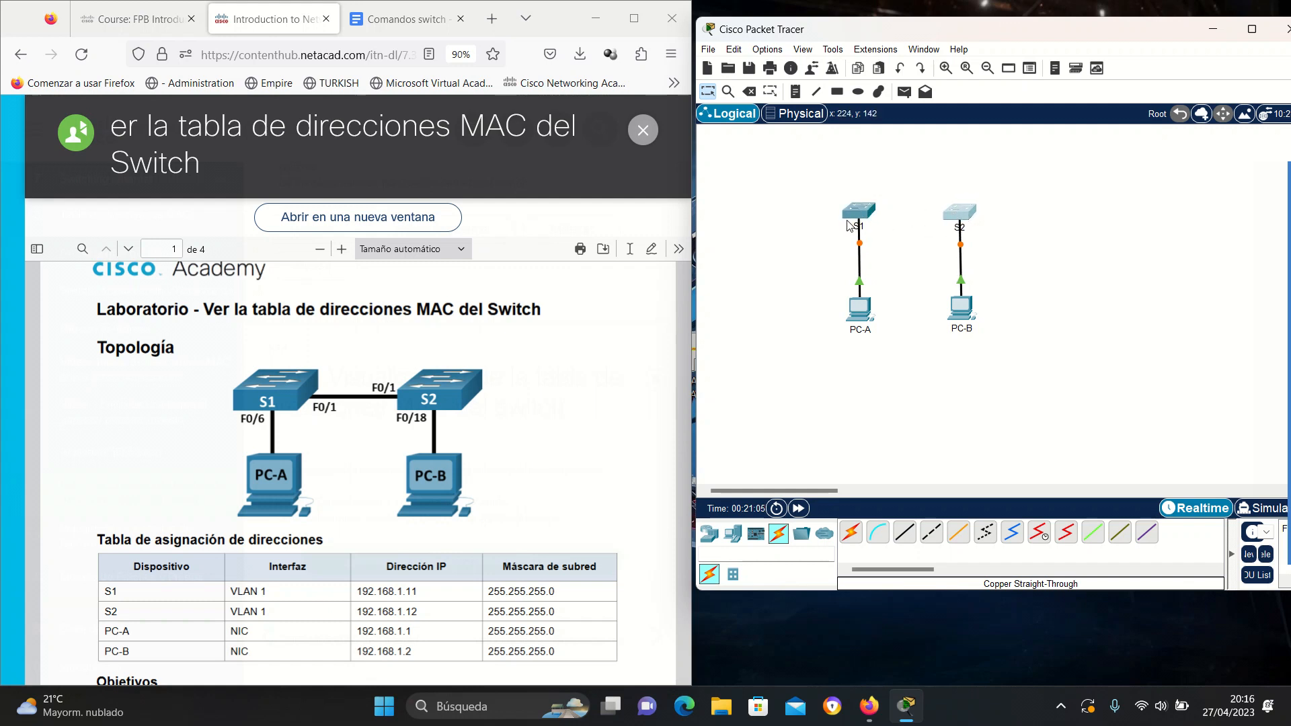
pyautogui.click(904, 532)
pyautogui.click(858, 213)
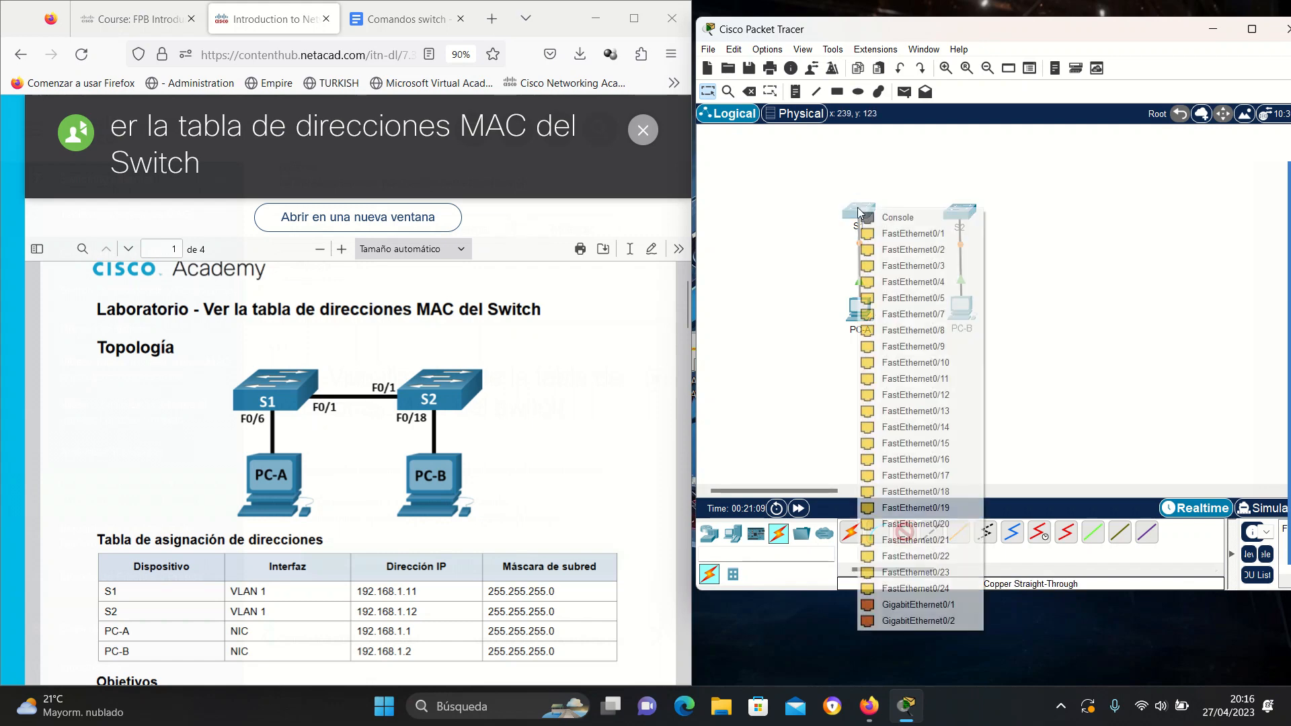
pyautogui.click(913, 234)
pyautogui.click(962, 213)
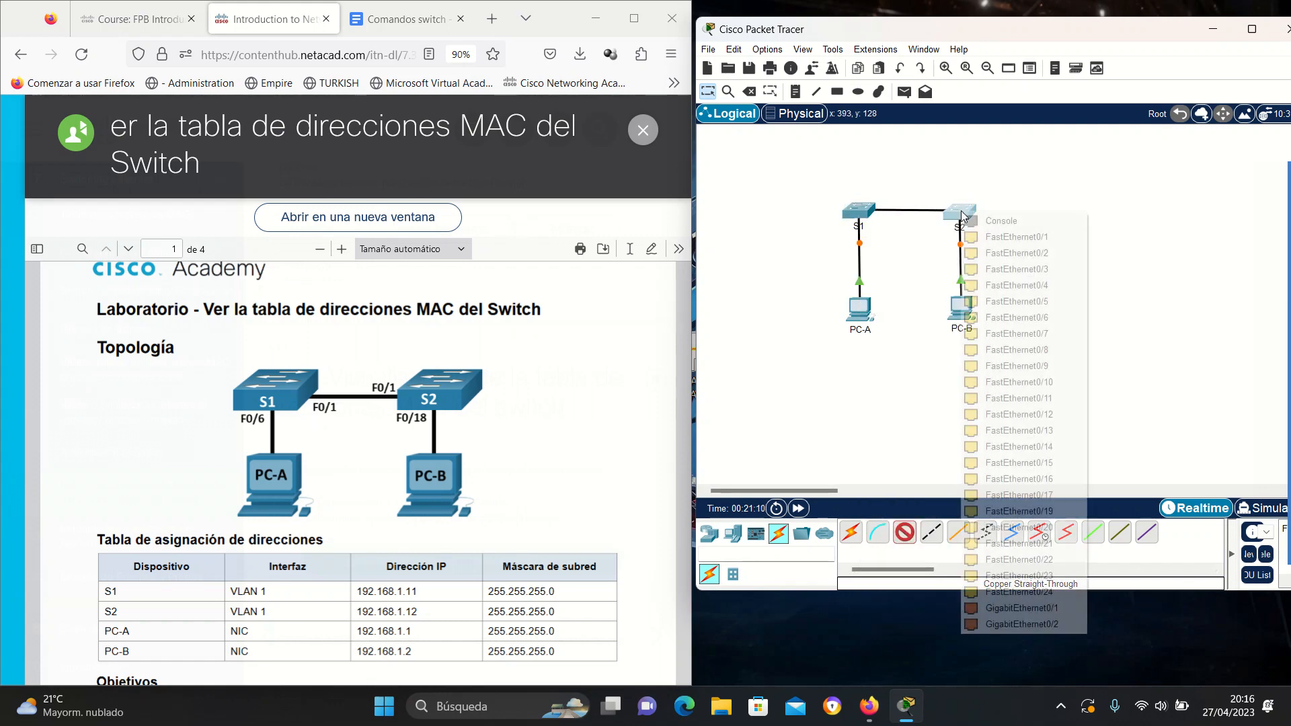
pyautogui.click(988, 236)
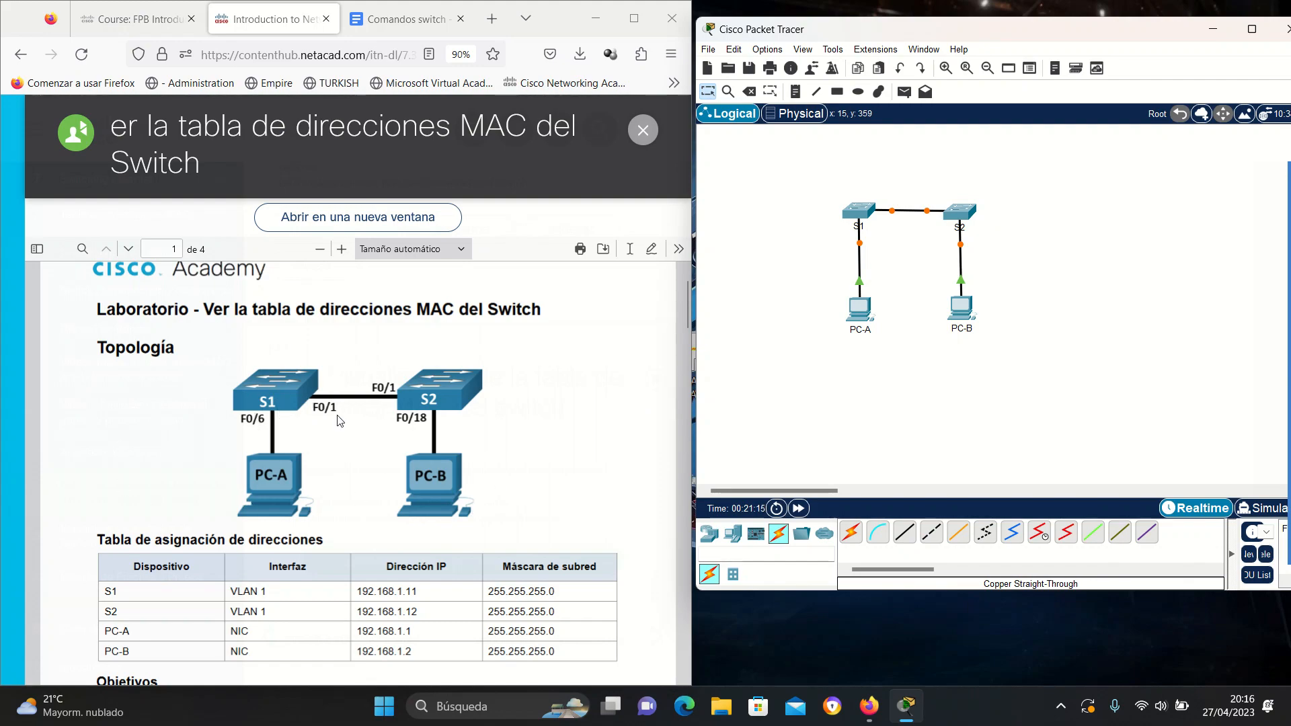
# Connect a console cable from PC-A's RS 232 port to S1's Console port.
pyautogui.scroll(-15, 361, 441)
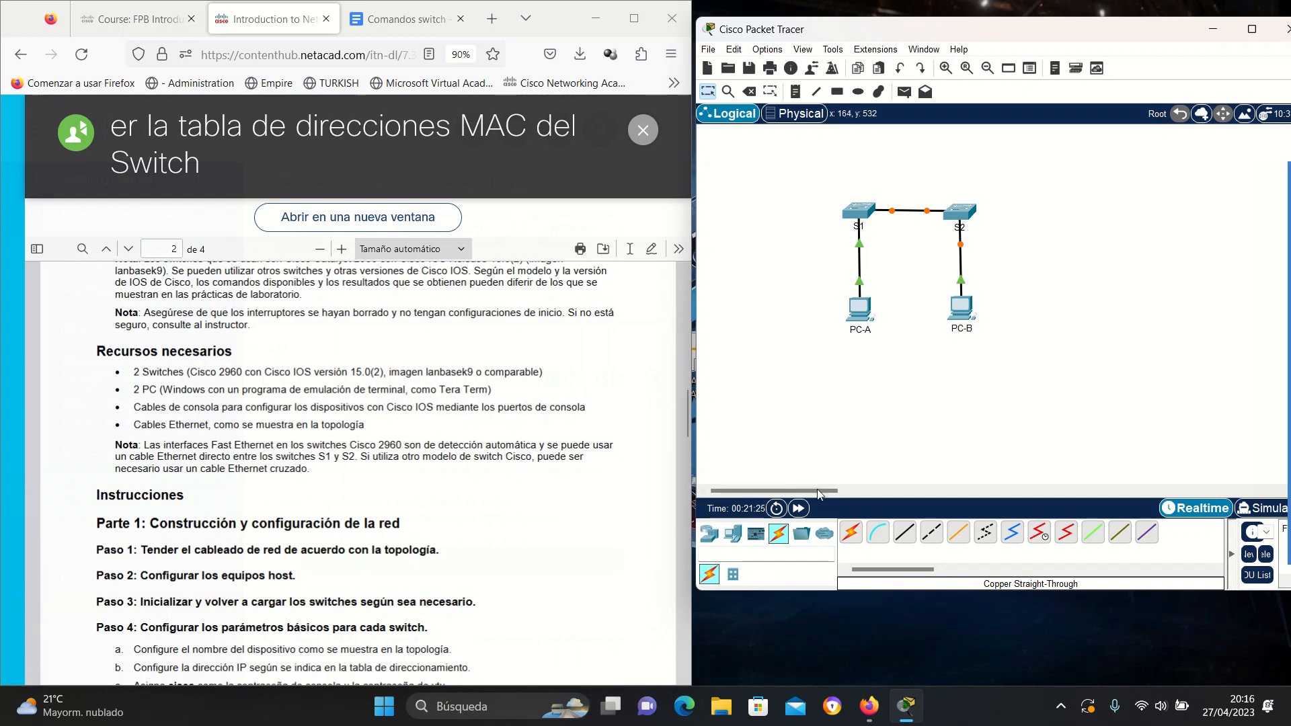
pyautogui.click(876, 535)
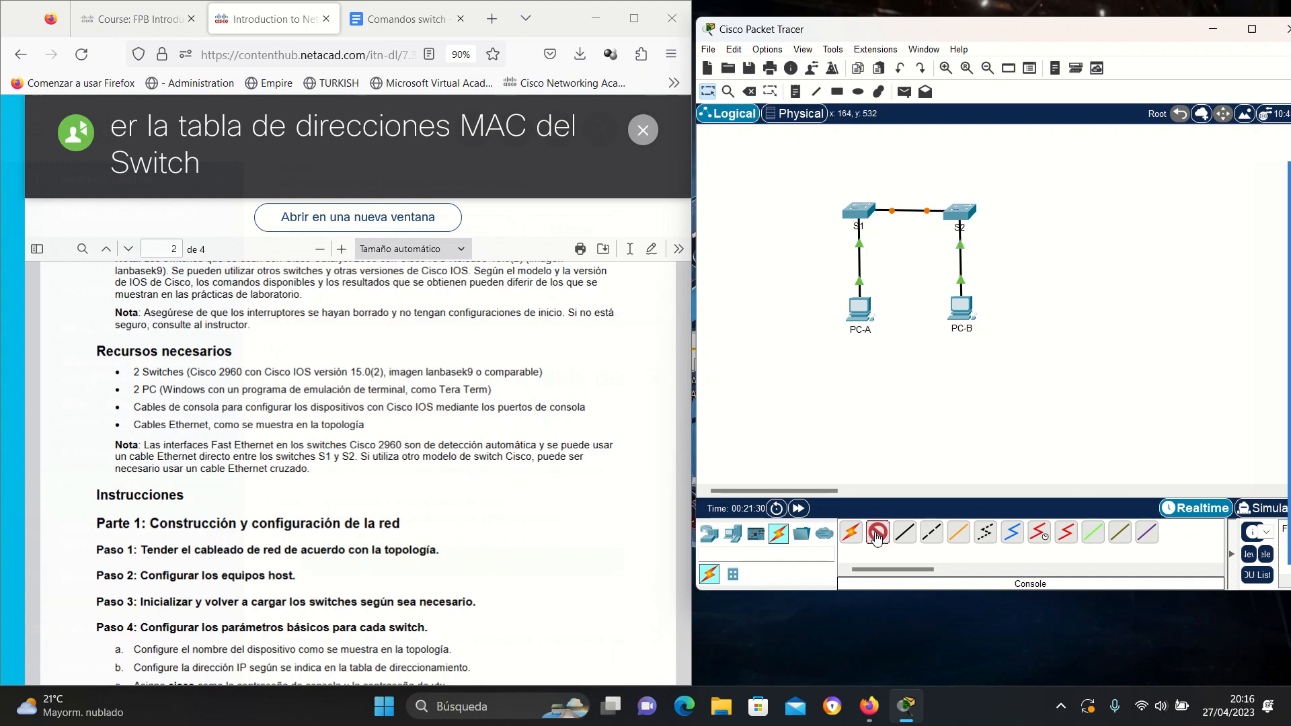
pyautogui.click(861, 312)
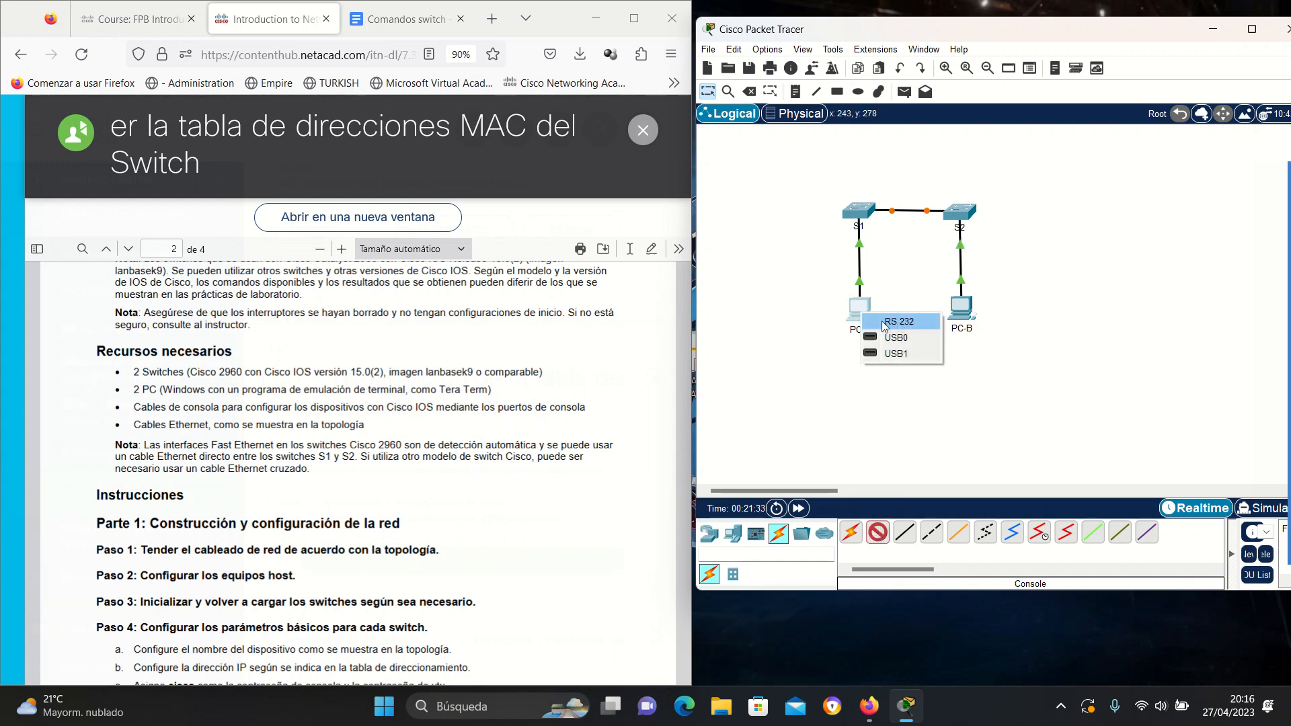
pyautogui.click(903, 322)
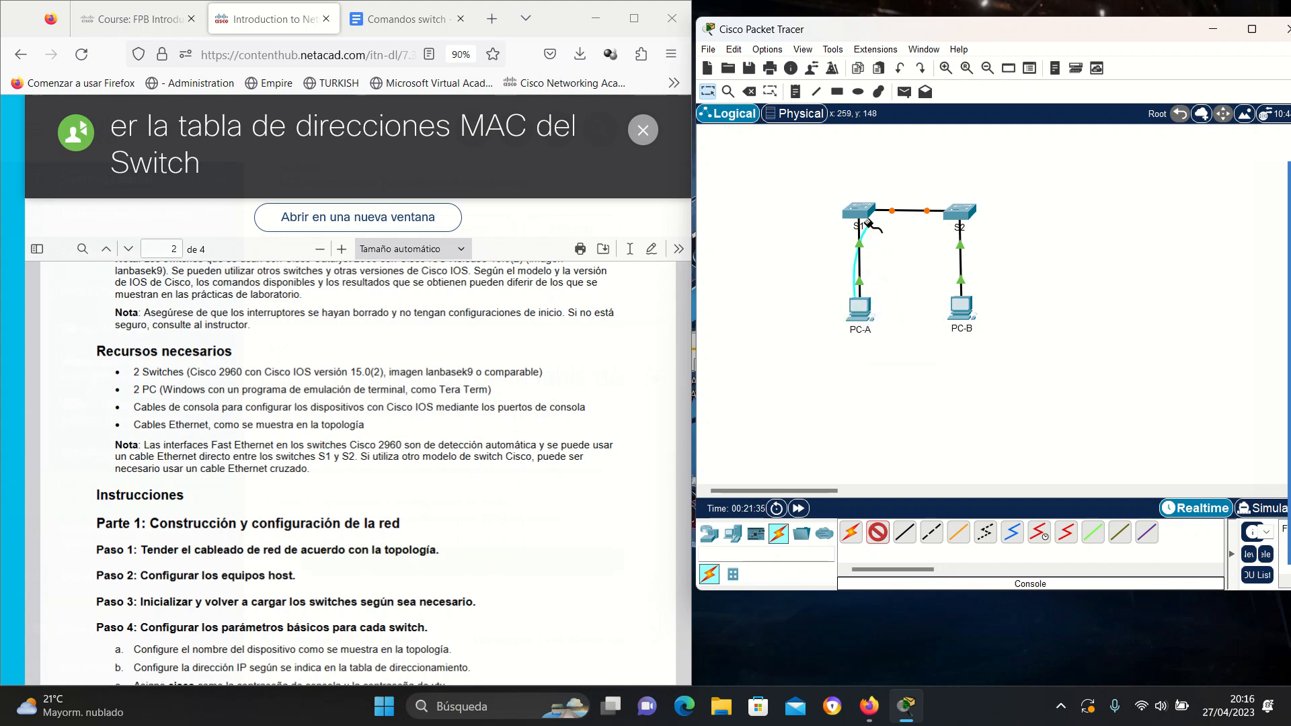
pyautogui.click(862, 209)
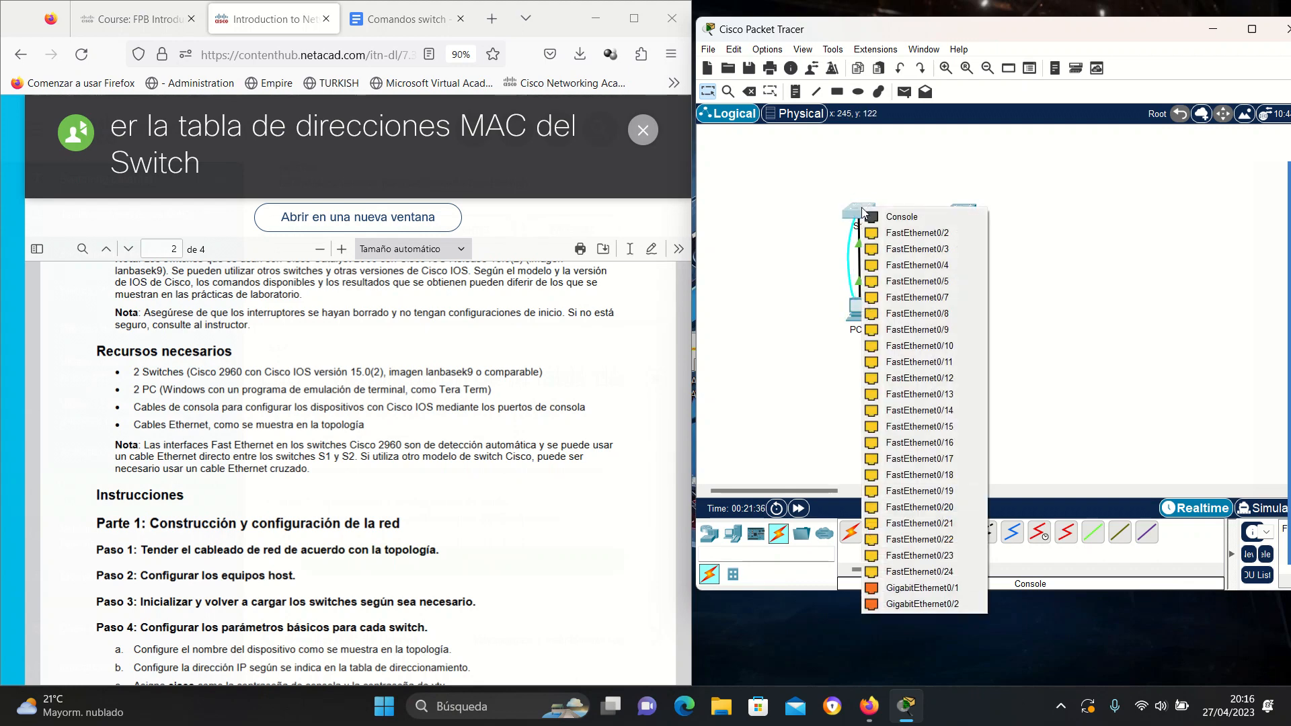
pyautogui.click(902, 219)
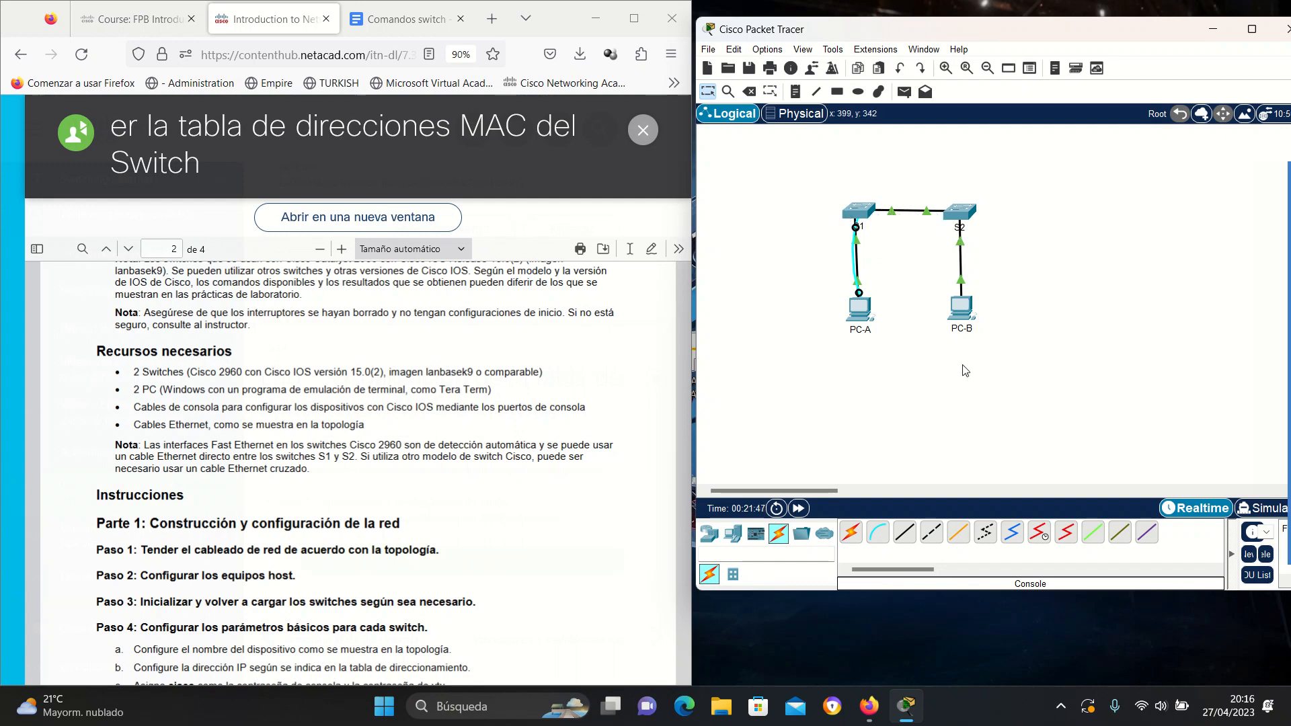
# Connect a second console cable from PC-B's RS 232 port to S2's Console port.
pyautogui.click(877, 532)
pyautogui.click(963, 309)
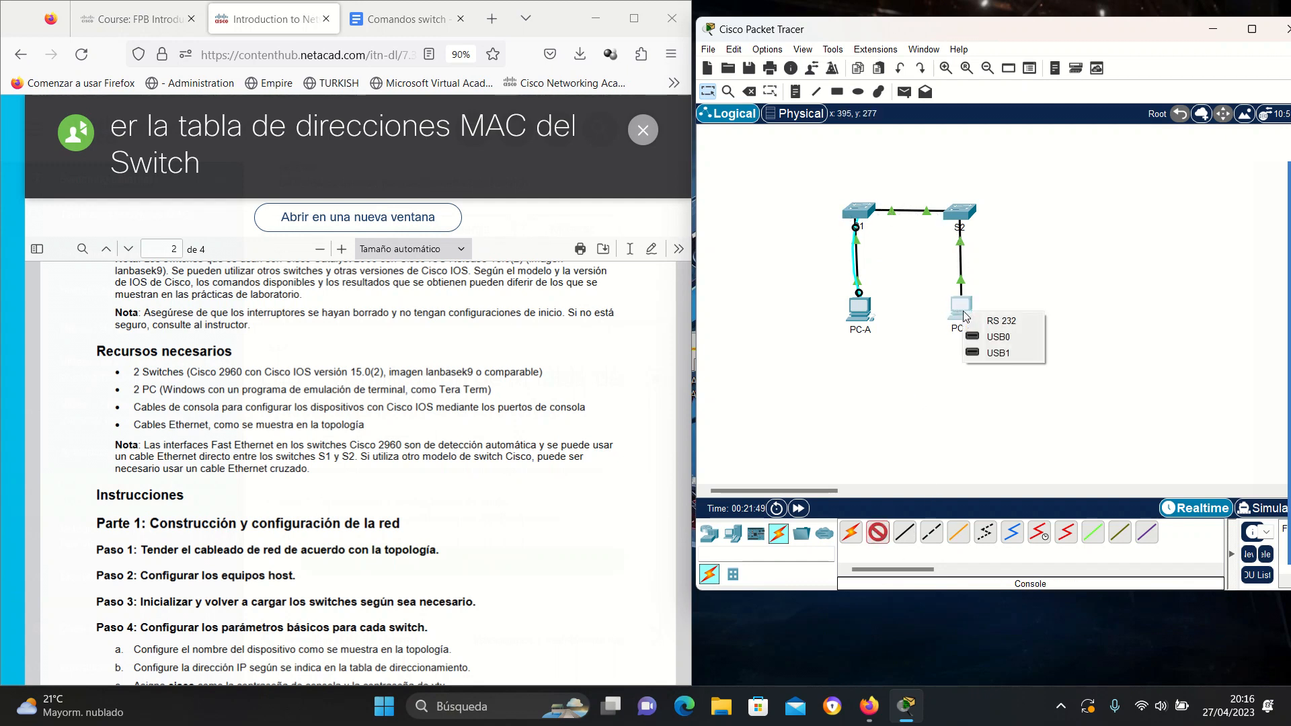
pyautogui.click(1013, 322)
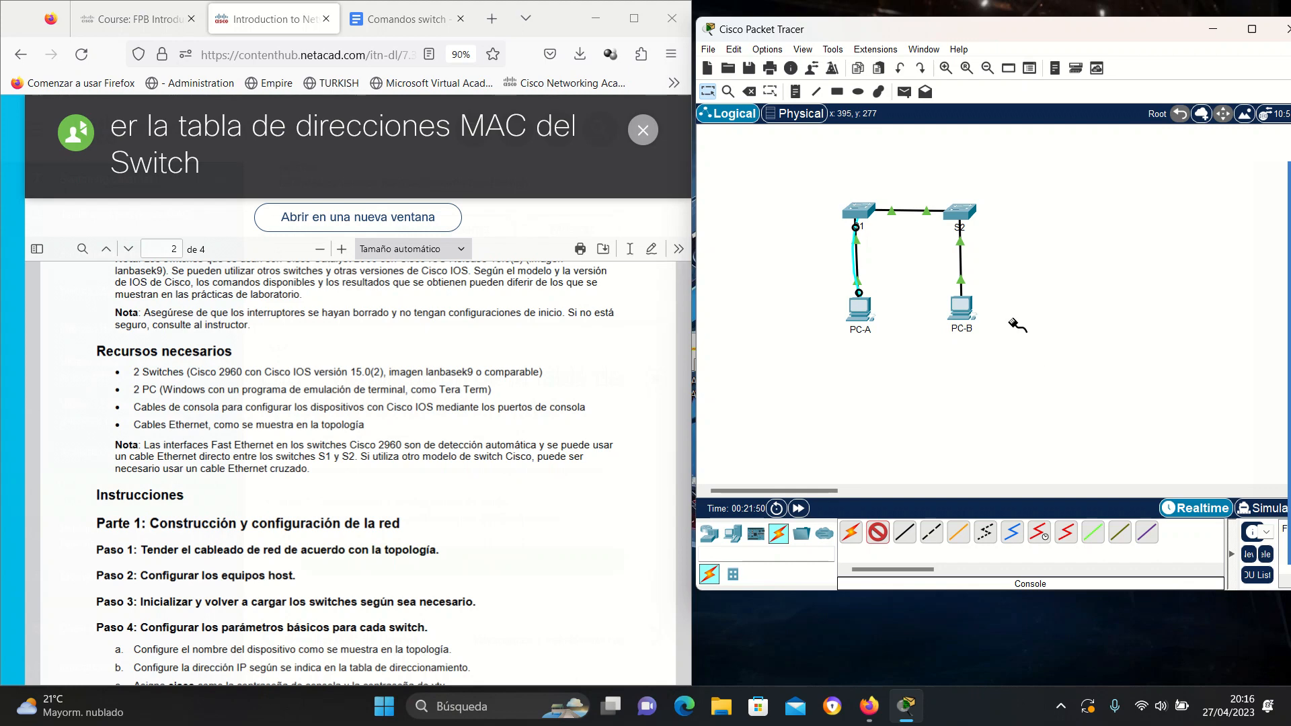
pyautogui.click(962, 214)
pyautogui.click(1013, 223)
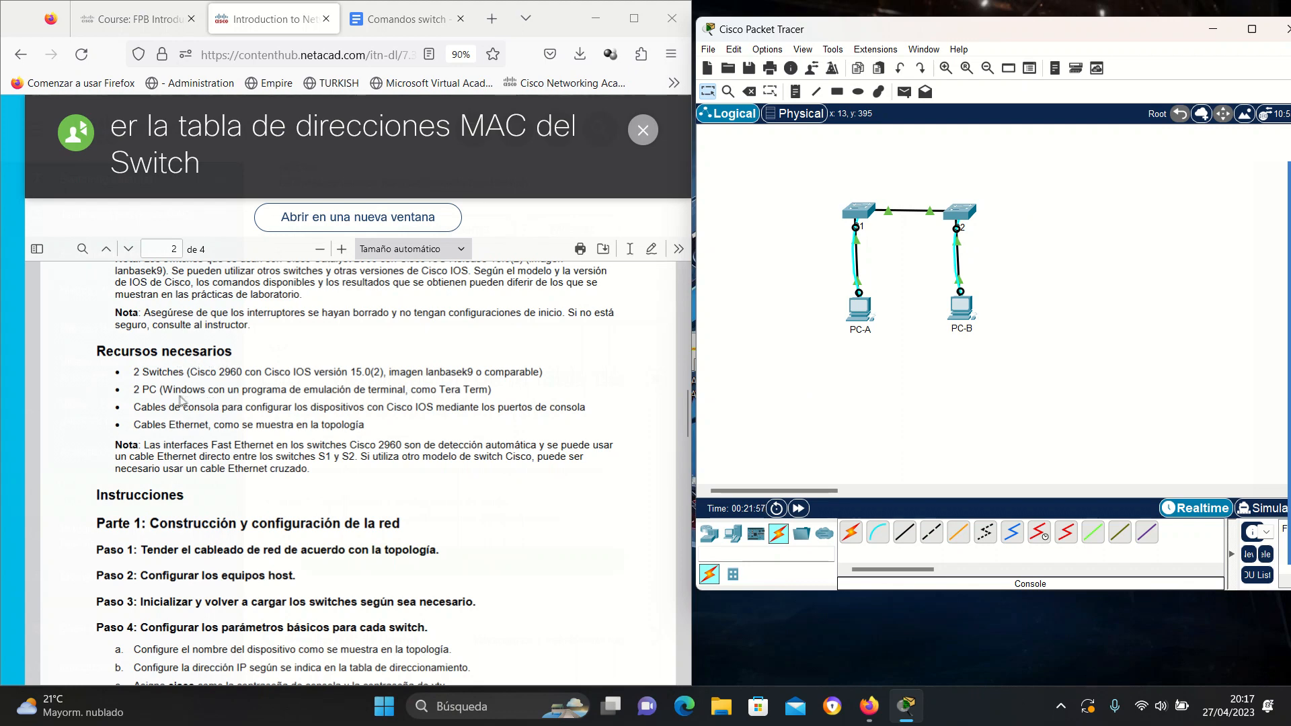
# Scroll the lab PDF back to the address table for S1, S2, PC-A and PC-B and select its rows.
pyautogui.scroll(-2, 311, 404)
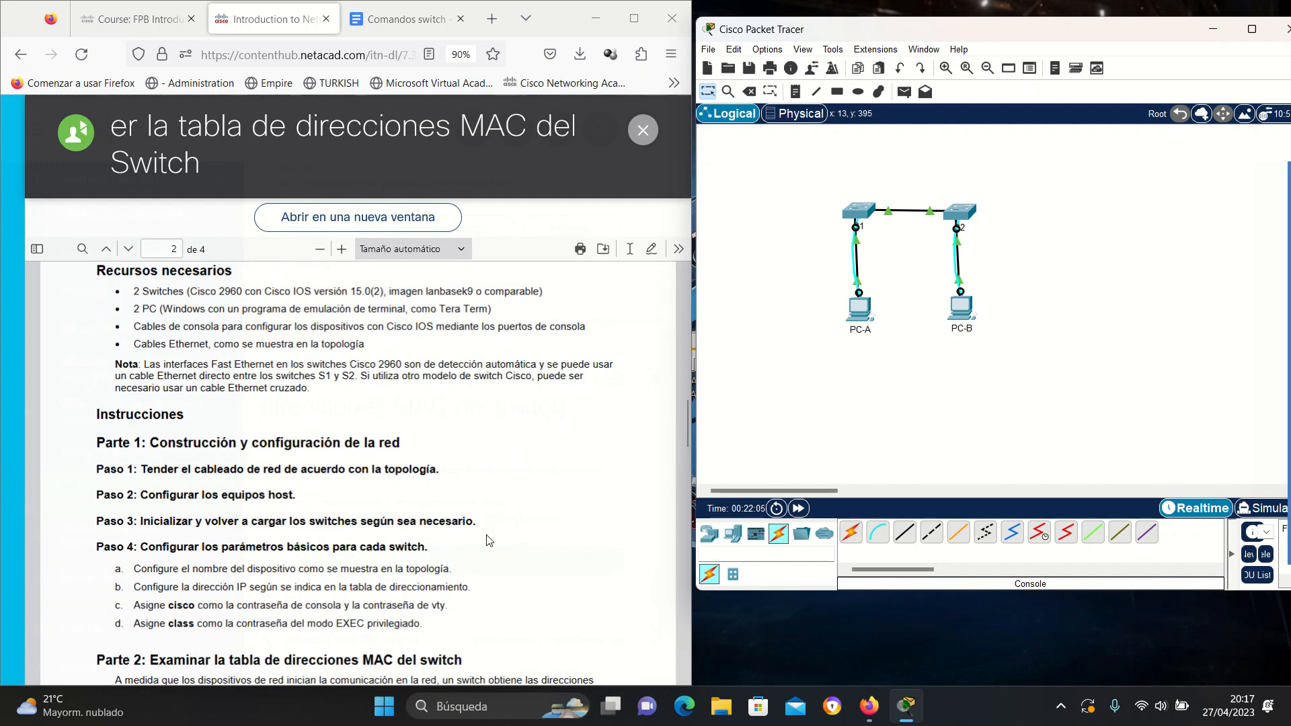
pyautogui.scroll(10, 487, 537)
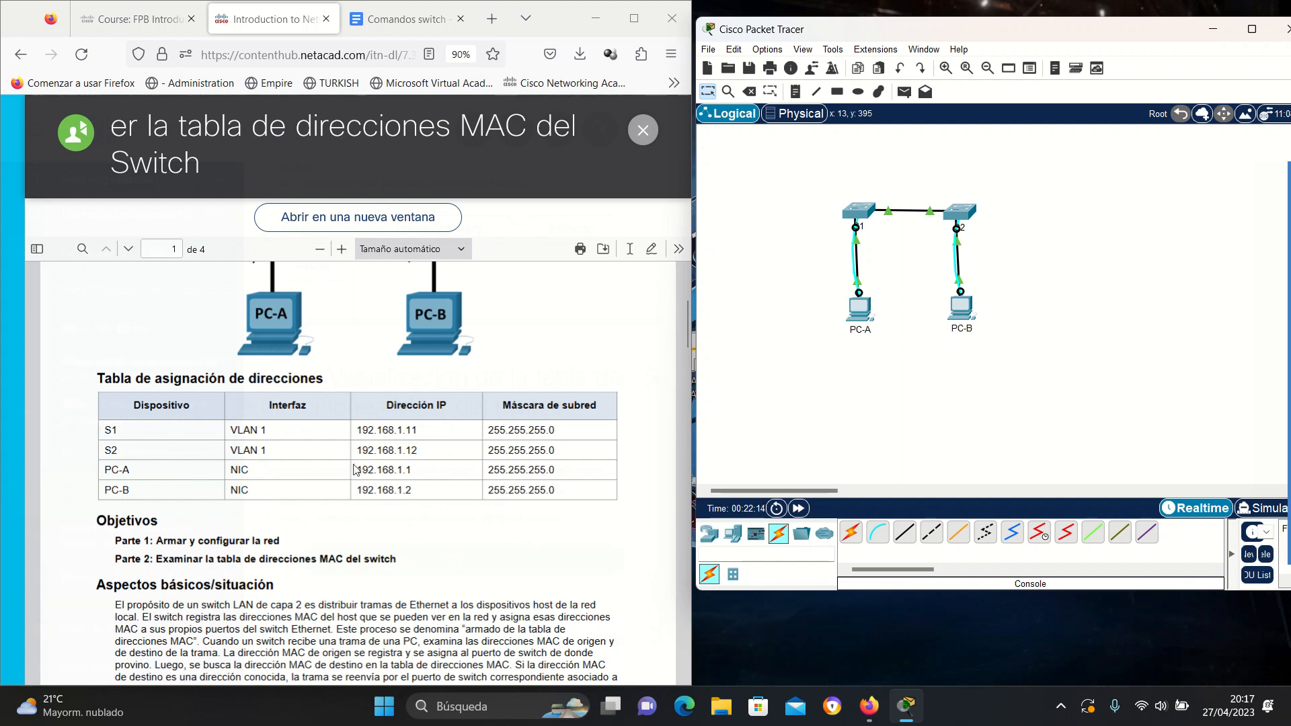
pyautogui.click(408, 466)
pyautogui.moveTo(408, 466); pyautogui.dragTo(499, 478)
# Give PC-A the static IPv4 address 192.168.1.1 with subnet mask 255.255.255.0.
pyautogui.click(361, 470)
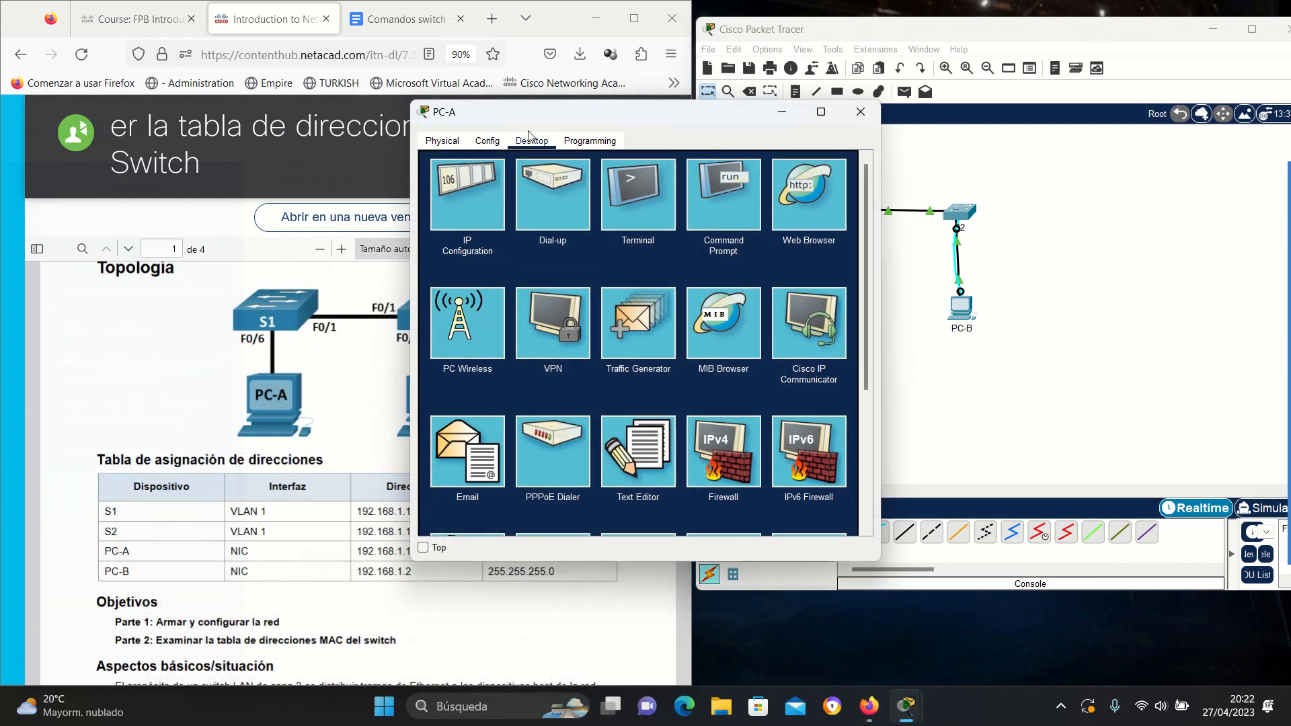
pyautogui.click(470, 202)
pyautogui.moveTo(669, 121); pyautogui.dragTo(877, 144)
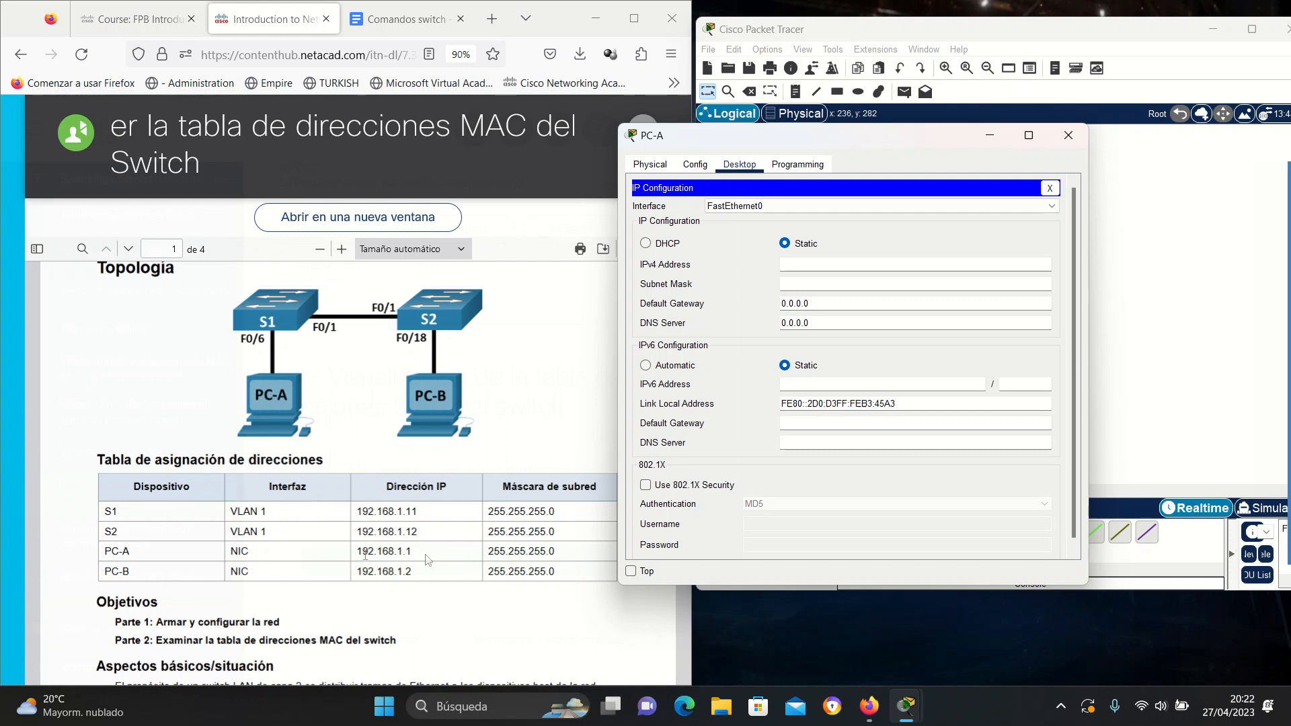
pyautogui.click(820, 259)
pyautogui.click(867, 285)
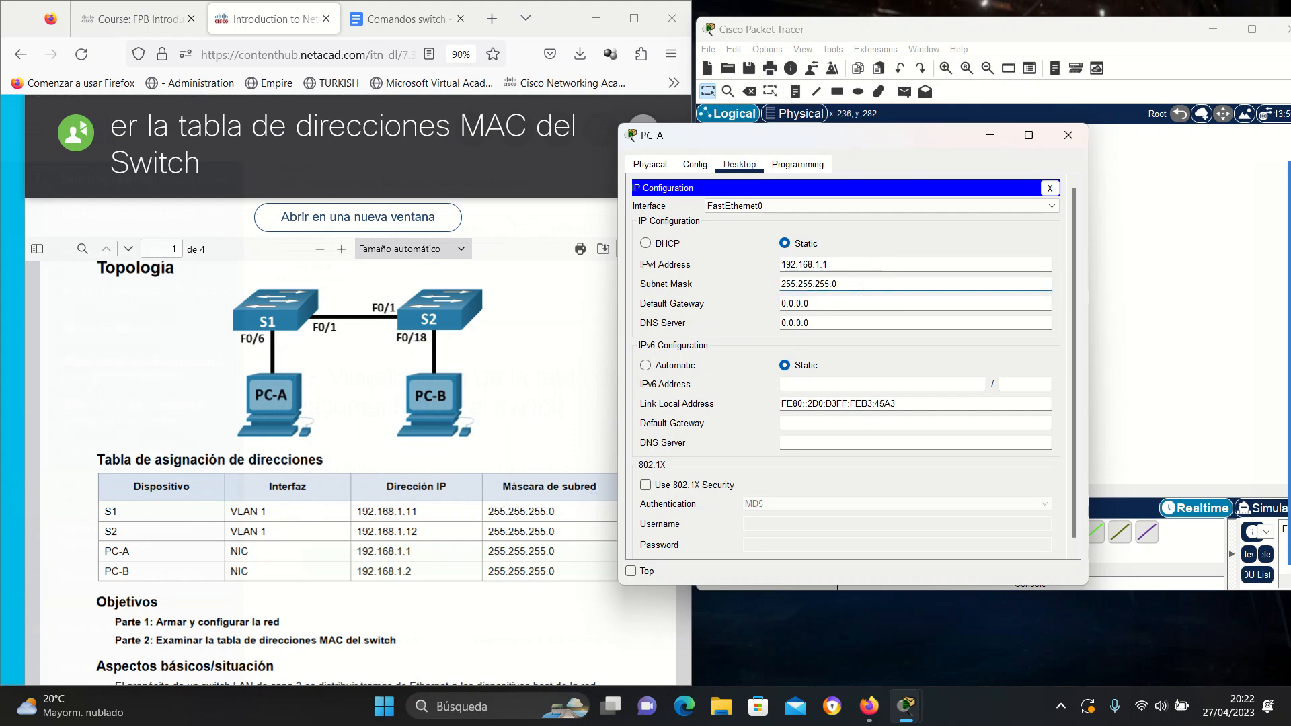
# Close PC-A, then give PC-B IPv4 address 192.168.1.2 with mask 255.255.255.0 and close it.
pyautogui.click(1069, 136)
pyautogui.click(961, 308)
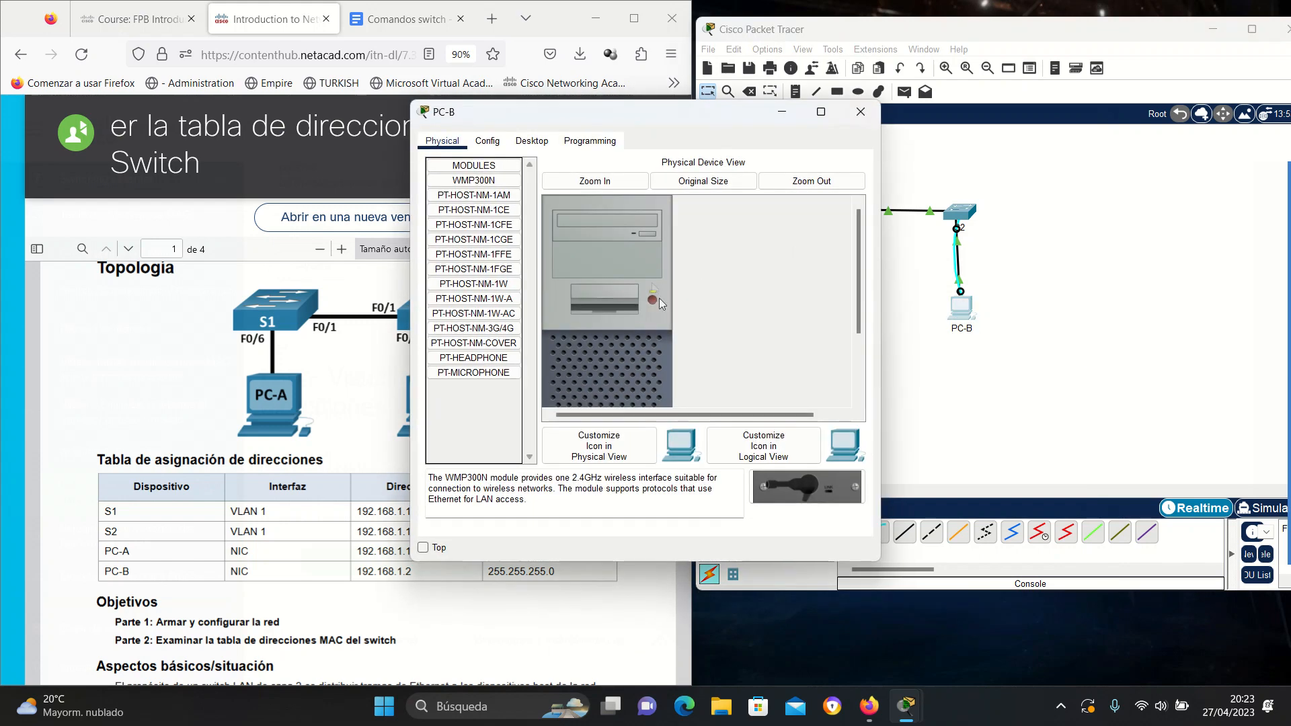
pyautogui.click(532, 141)
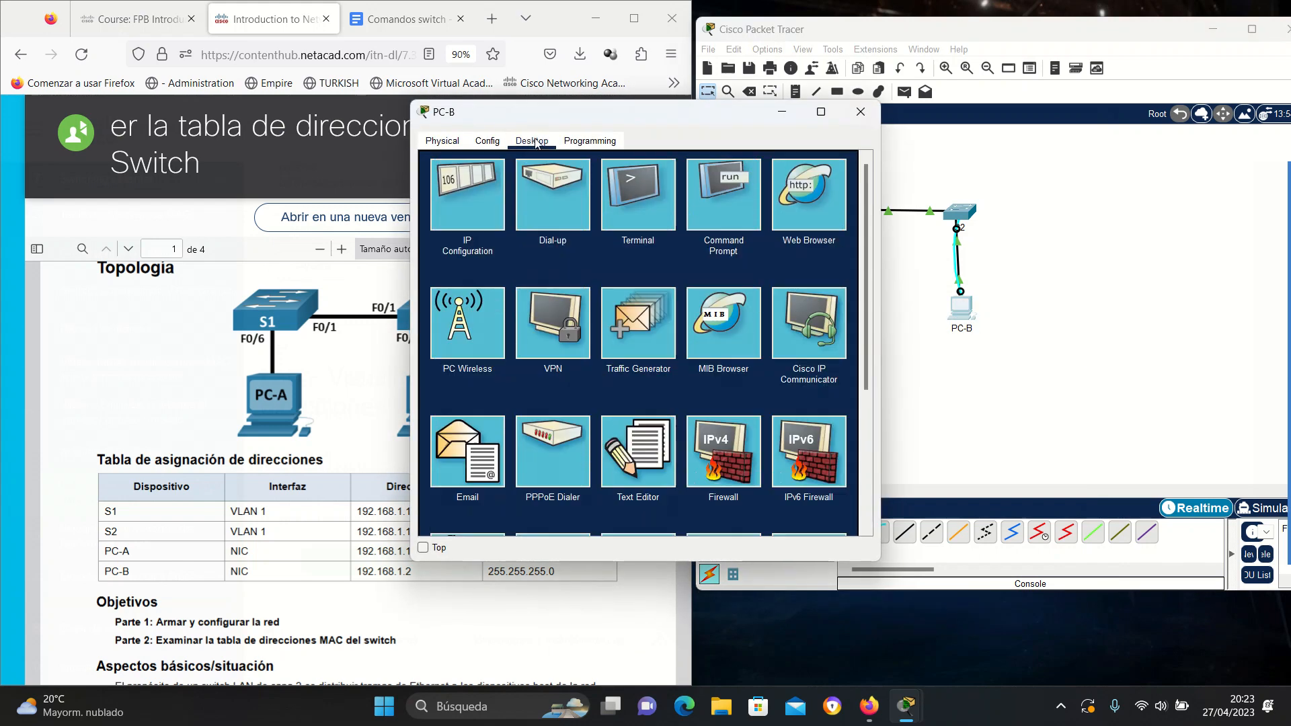
pyautogui.click(480, 206)
pyautogui.moveTo(538, 111); pyautogui.dragTo(749, 116)
pyautogui.write('192.168.1.2')
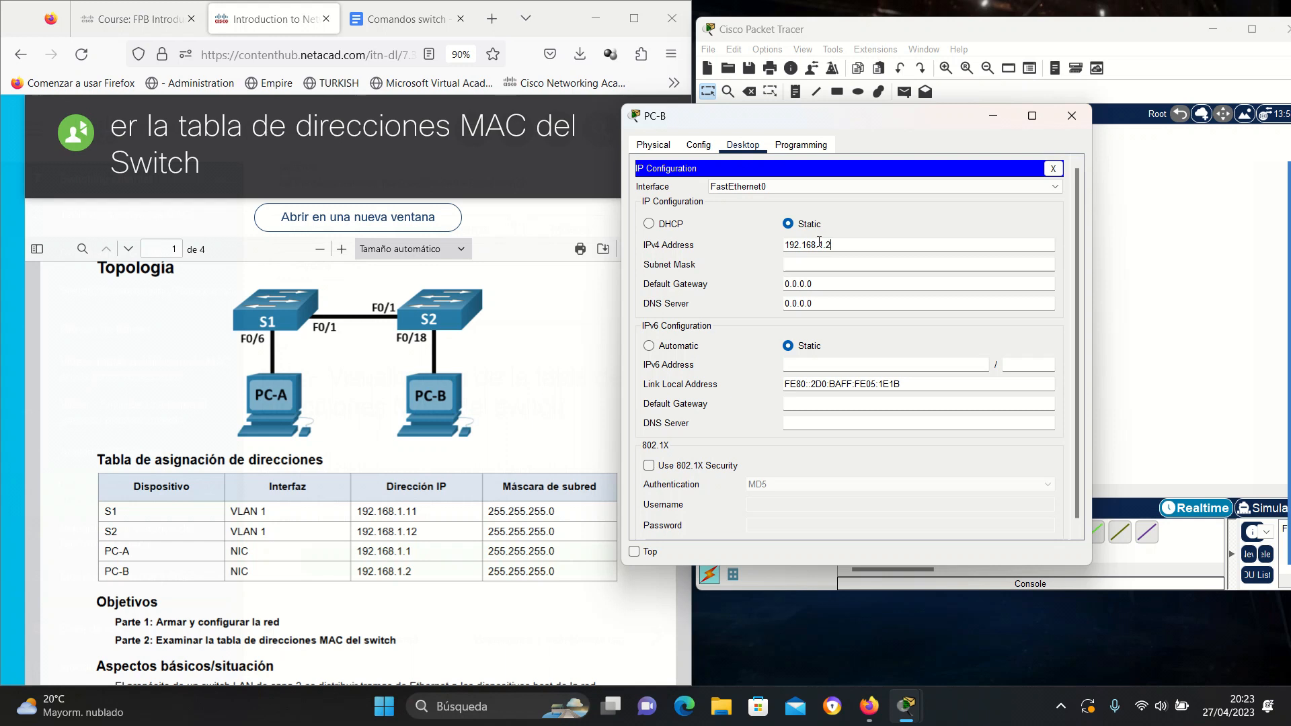
pyautogui.click(894, 268)
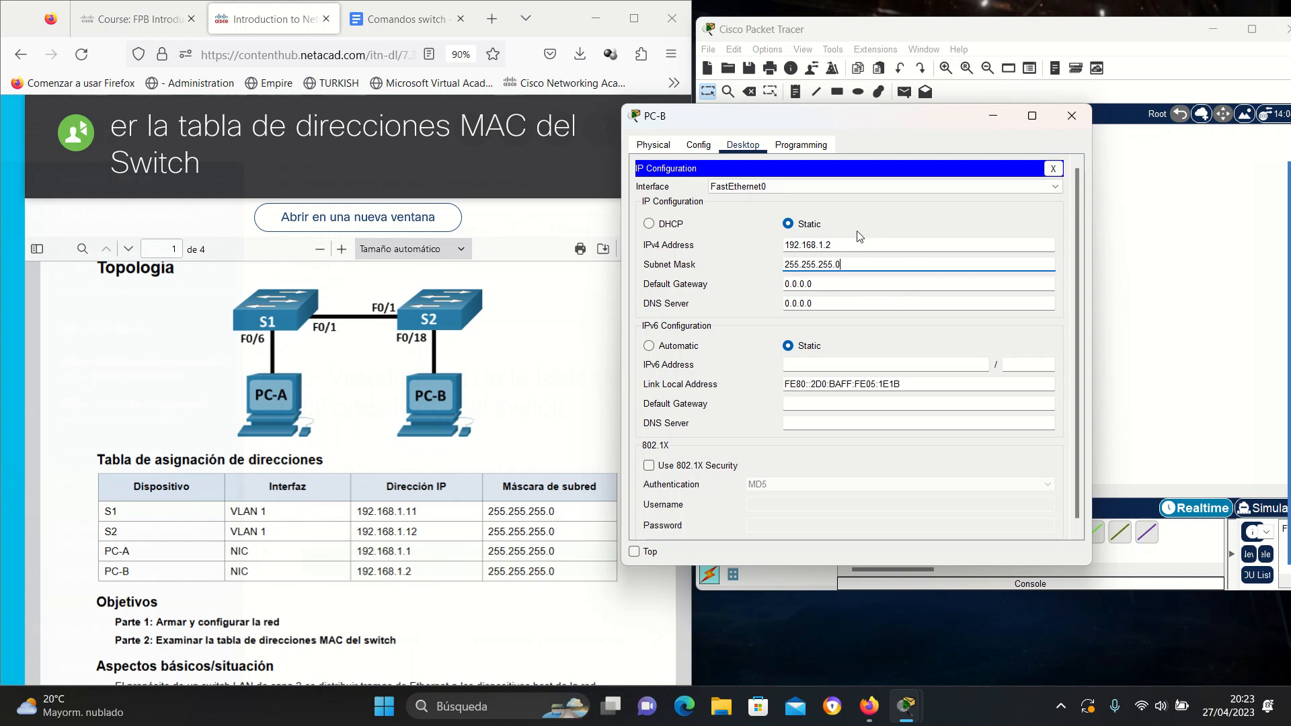
pyautogui.click(1074, 118)
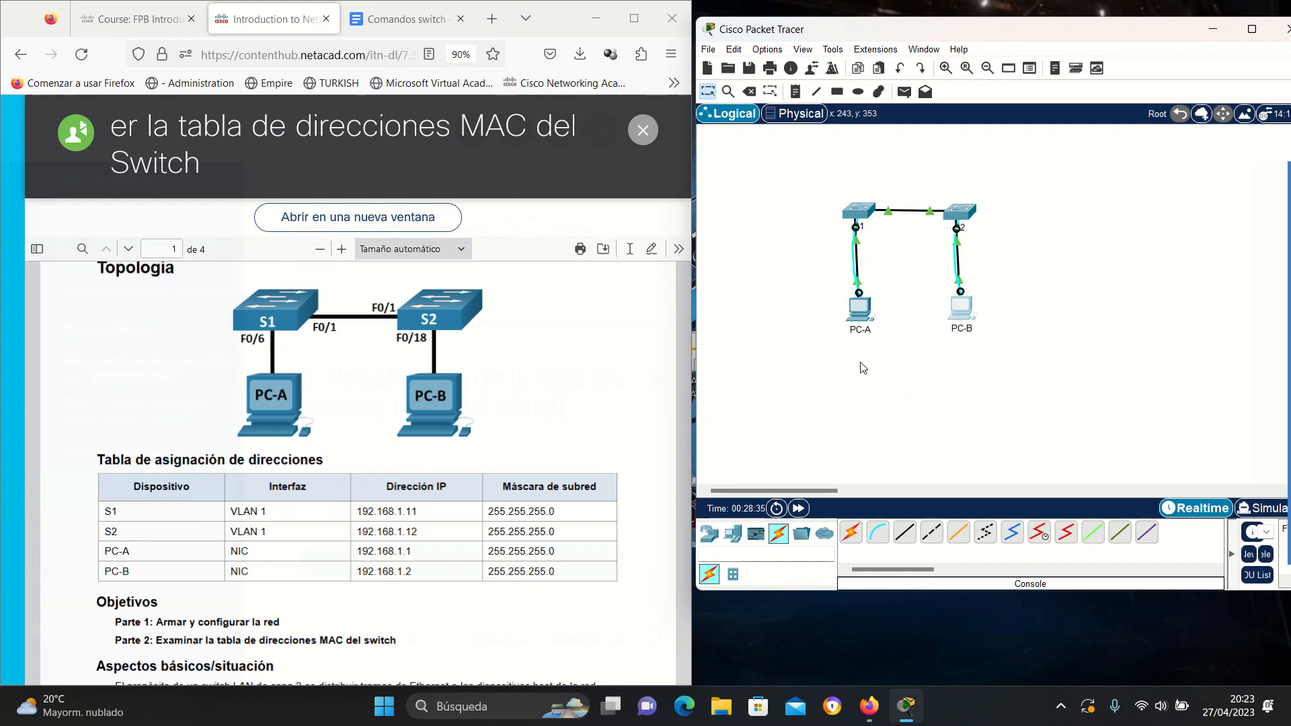
# Connect PC-A's Terminal to the switch console and wake it to the Switch> prompt.
pyautogui.moveTo(862, 314)
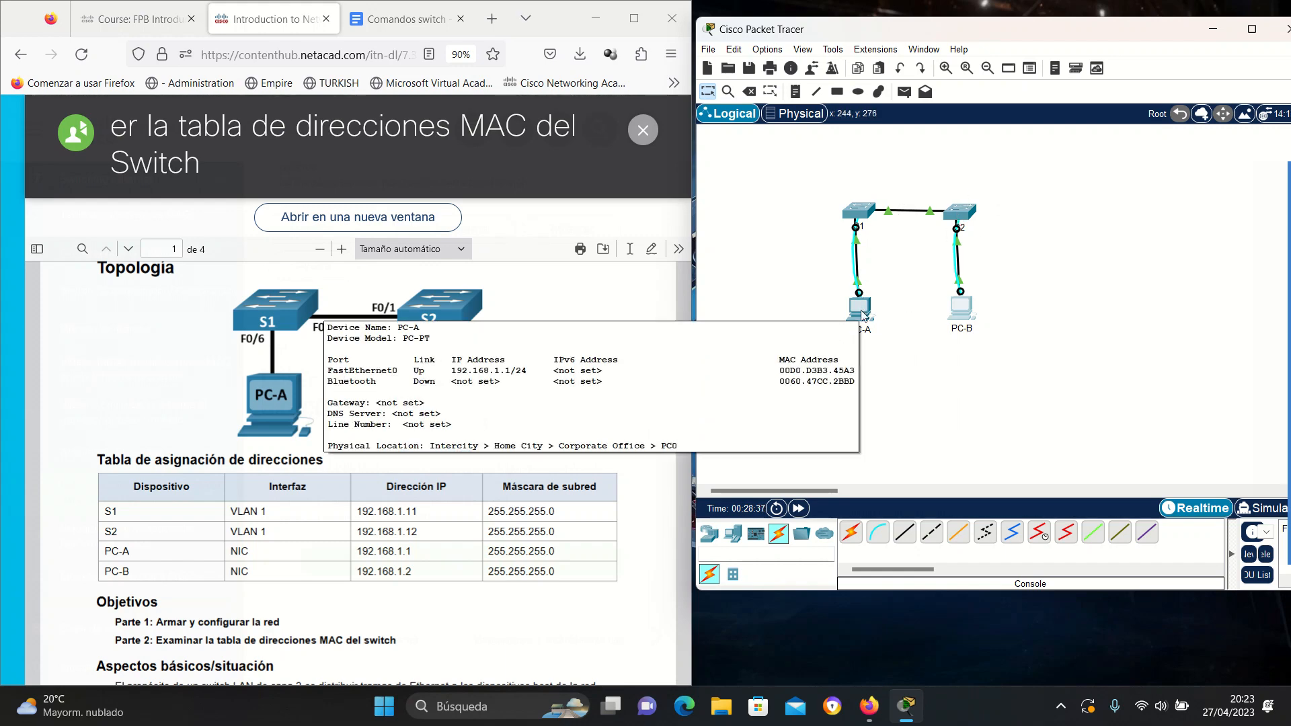
pyautogui.click(860, 308)
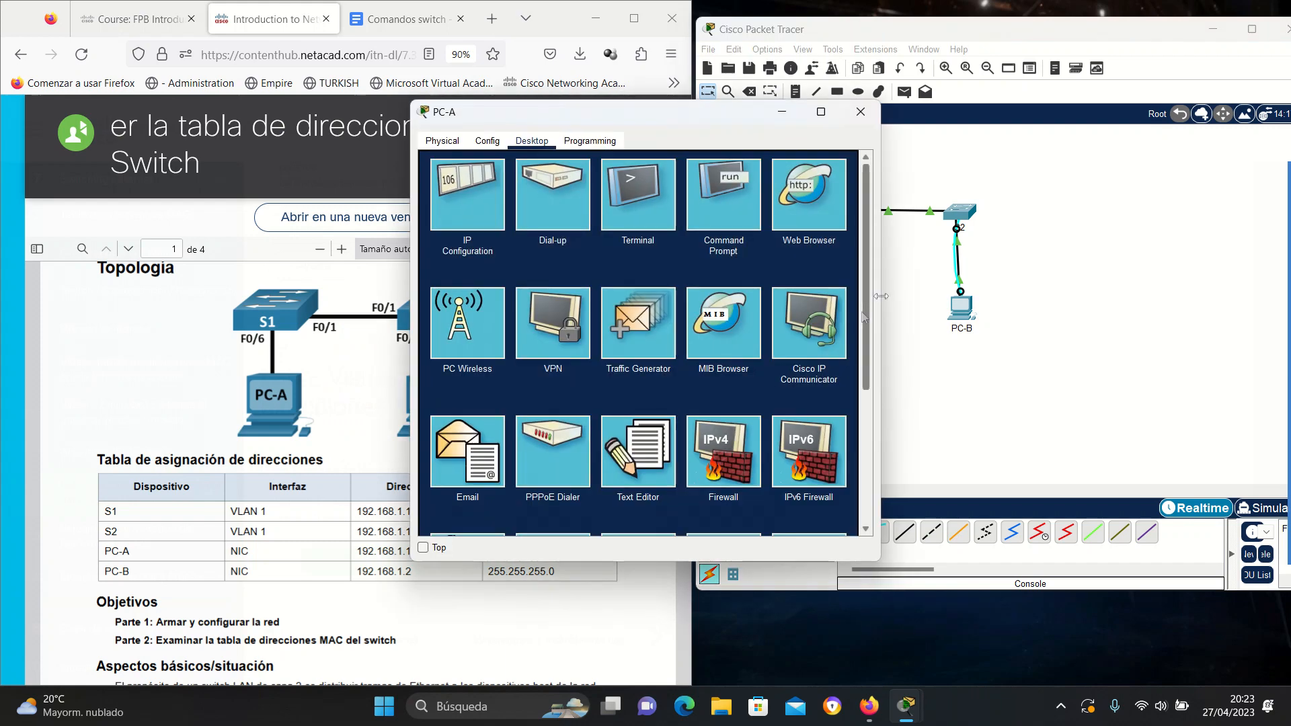
pyautogui.moveTo(711, 126); pyautogui.dragTo(969, 135)
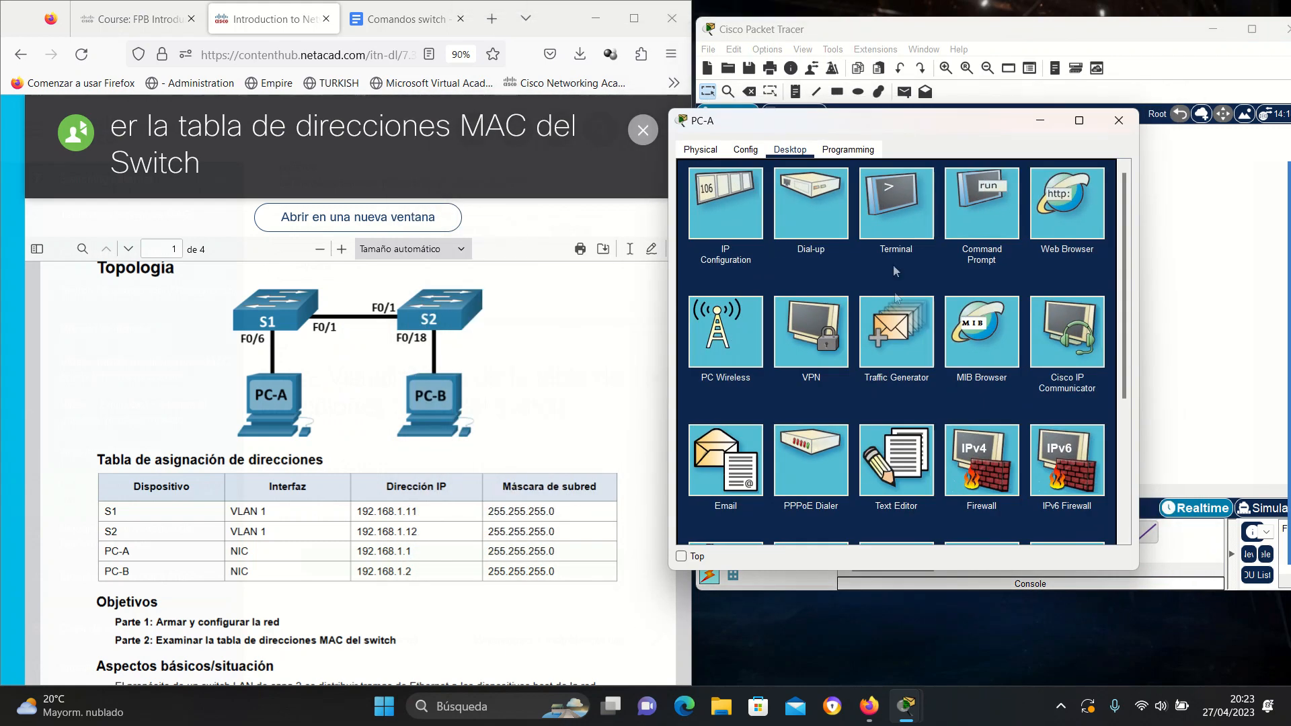
pyautogui.click(892, 226)
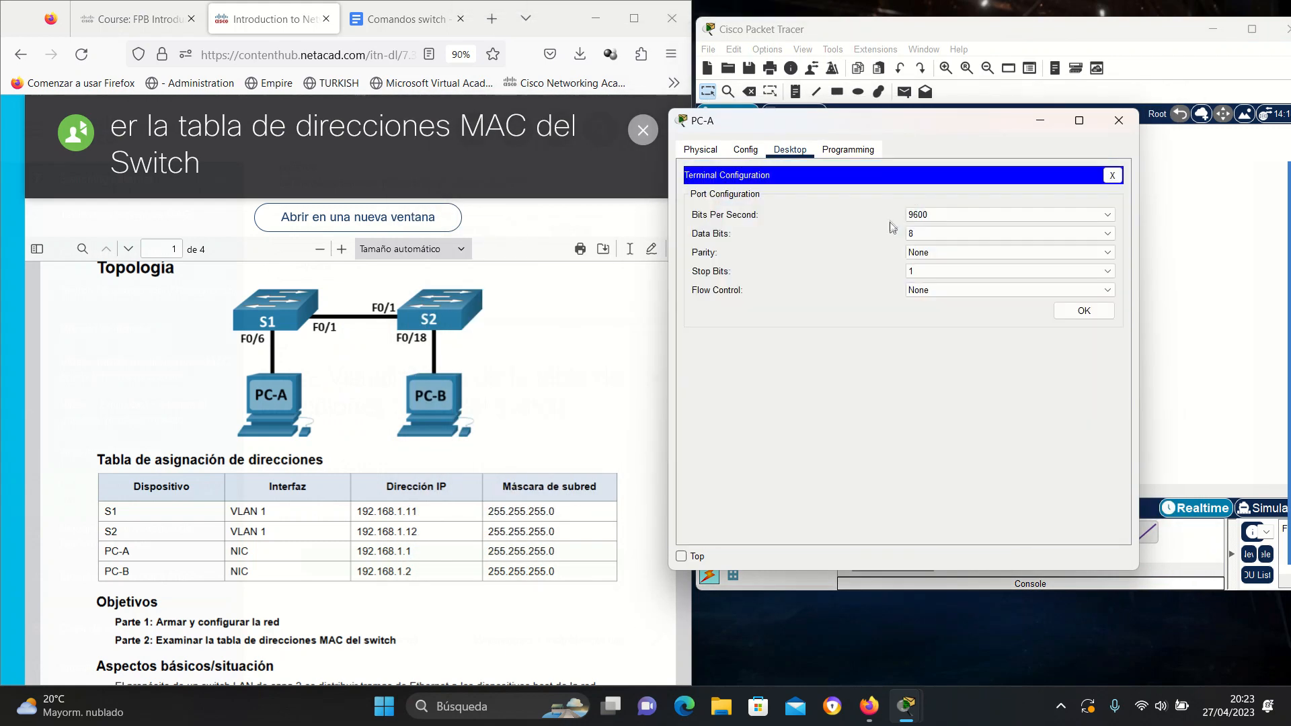
pyautogui.click(1084, 311)
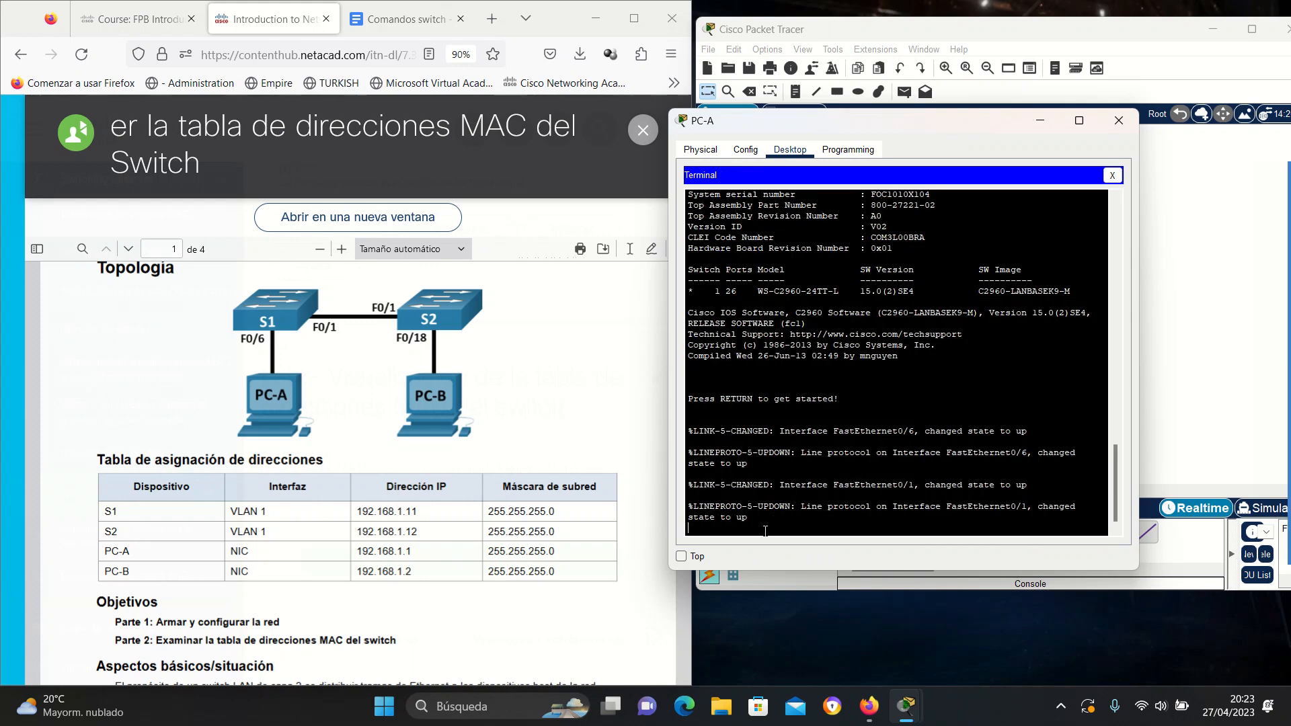
pyautogui.press('Return')
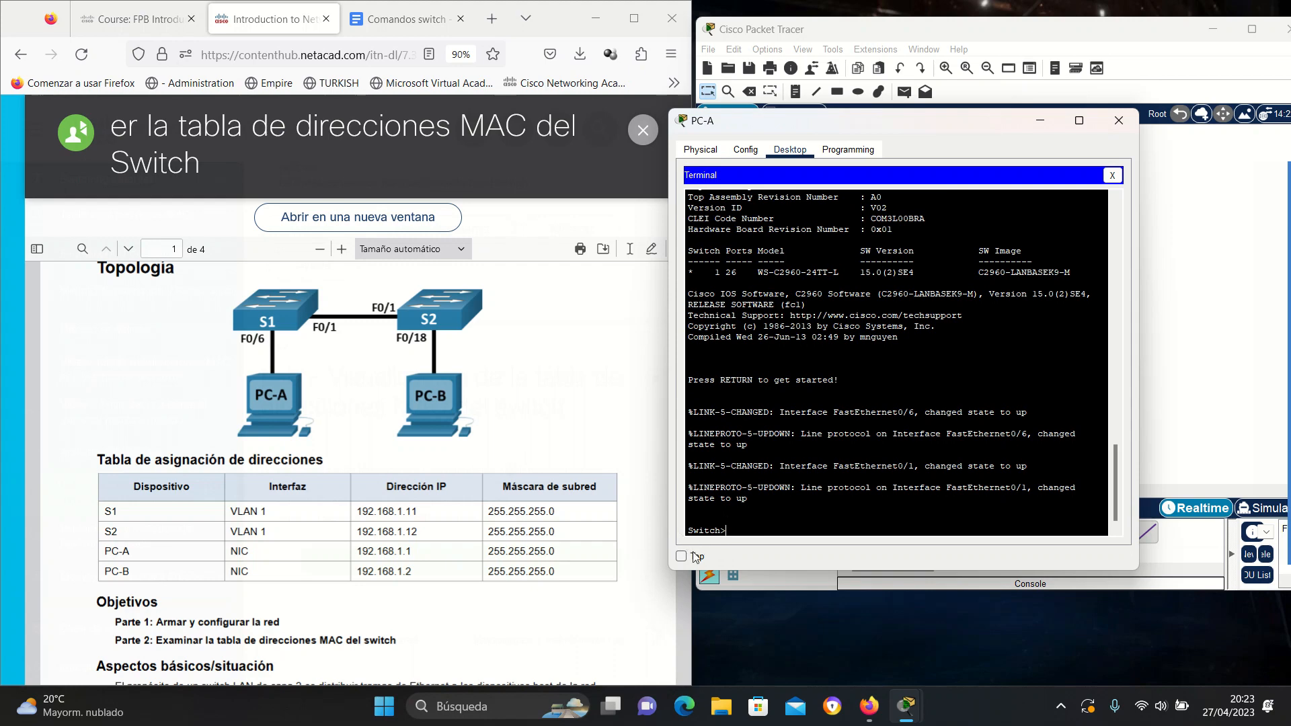
pyautogui.moveTo(956, 124); pyautogui.dragTo(998, 353)
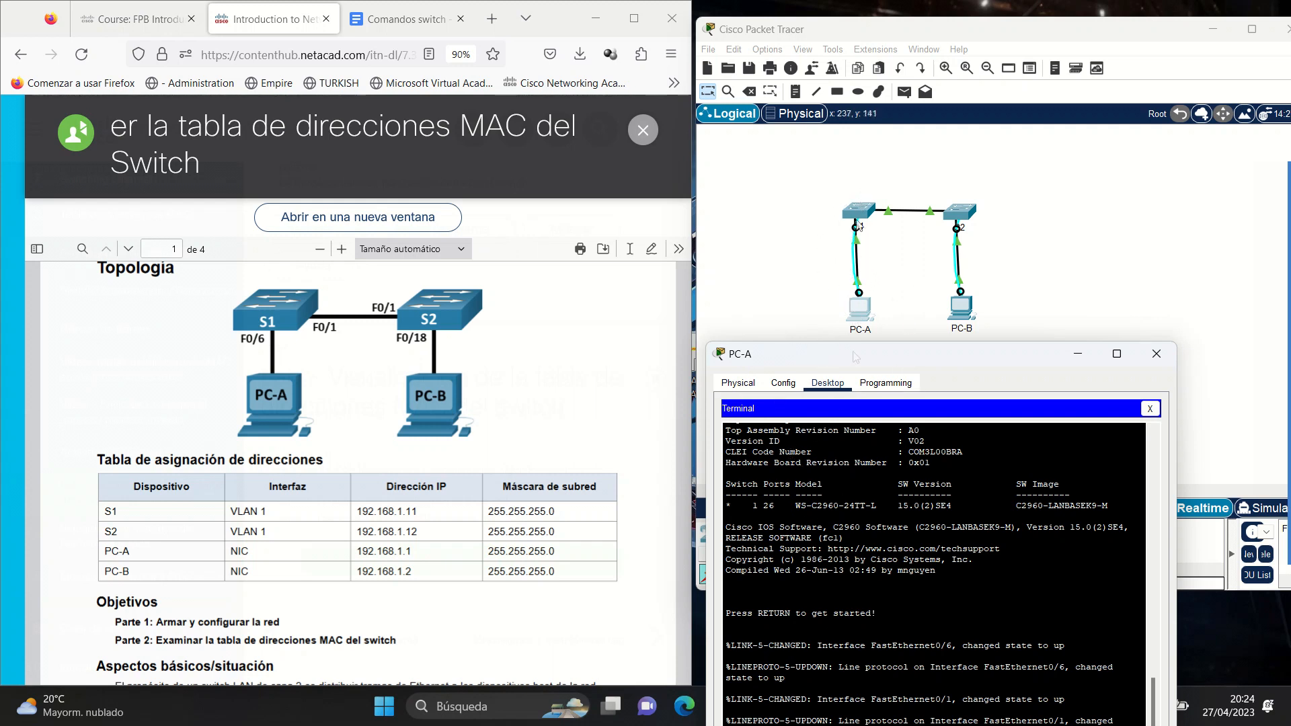
pyautogui.click(963, 356)
pyautogui.moveTo(970, 365); pyautogui.dragTo(881, 141)
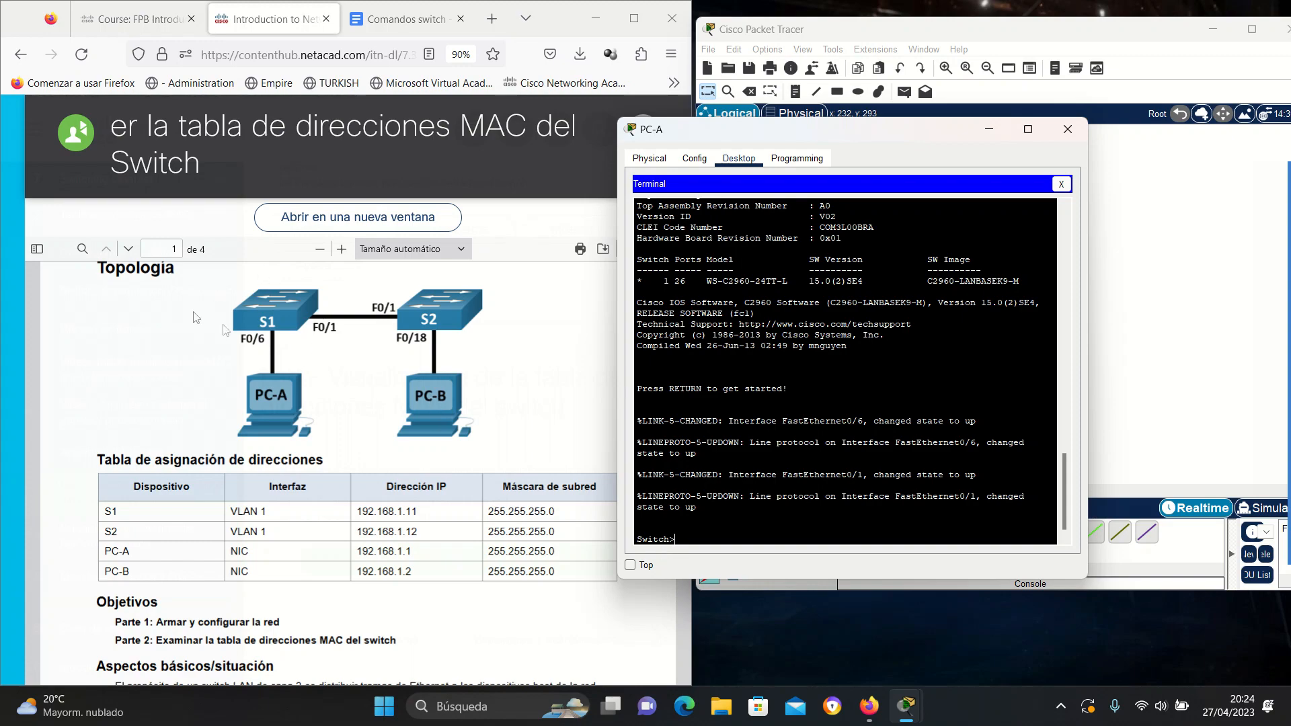
pyautogui.scroll(-10, 320, 422)
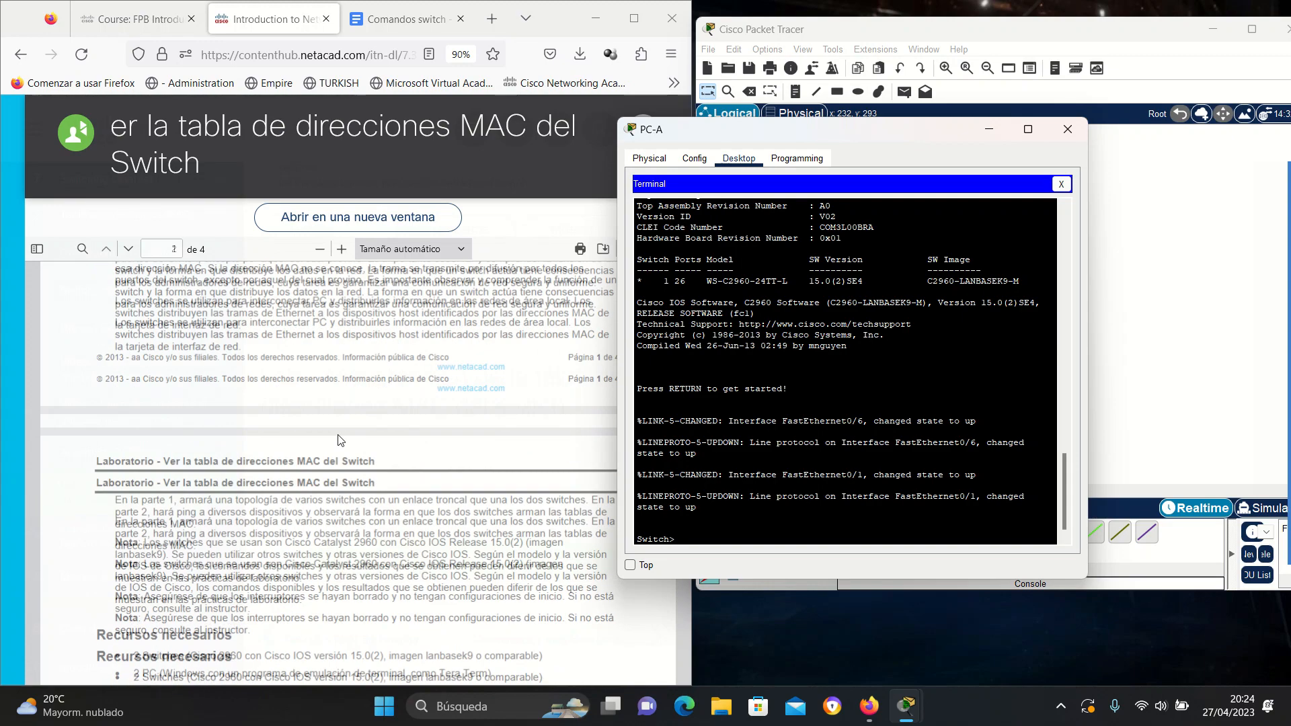
pyautogui.scroll(-3, 339, 440)
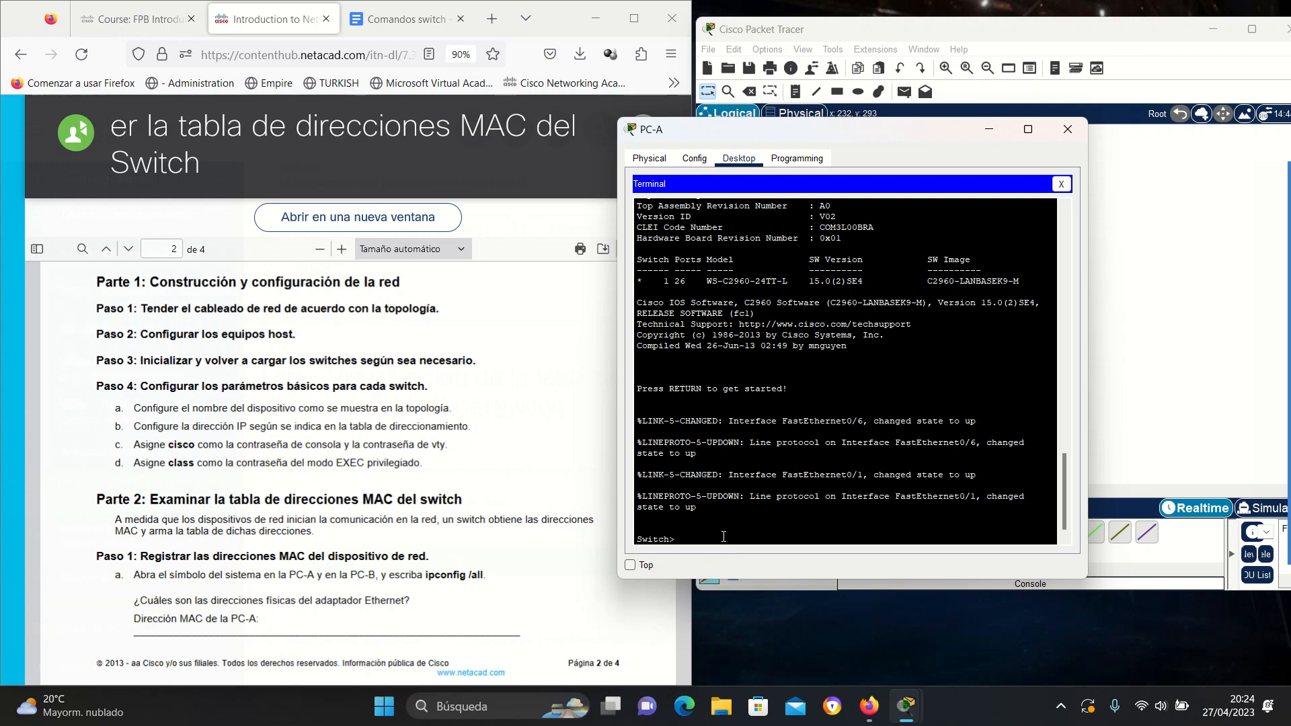
# Reach global configuration with en and conf t, then set the switch hostname to S1.
pyautogui.write('onf t')
pyautogui.press('Return')
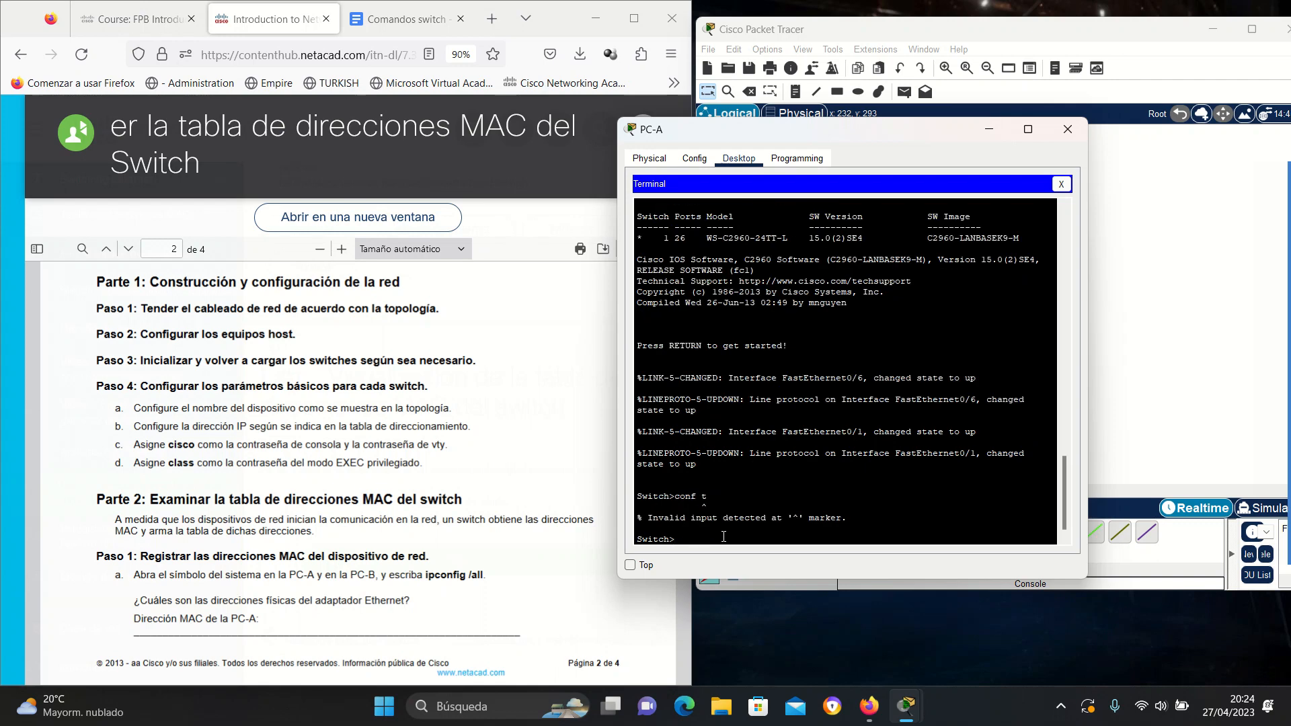
pyautogui.write('config t')
pyautogui.press('Return')
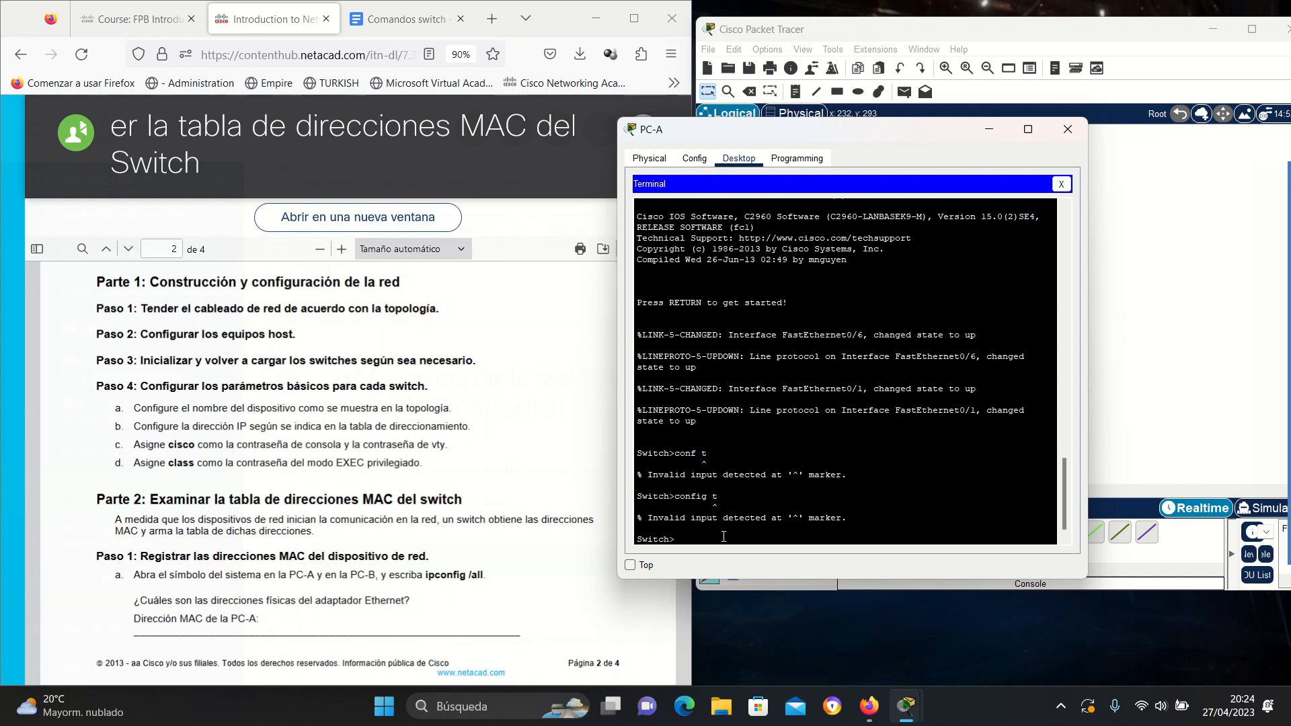
pyautogui.write('en')
pyautogui.press('Return')
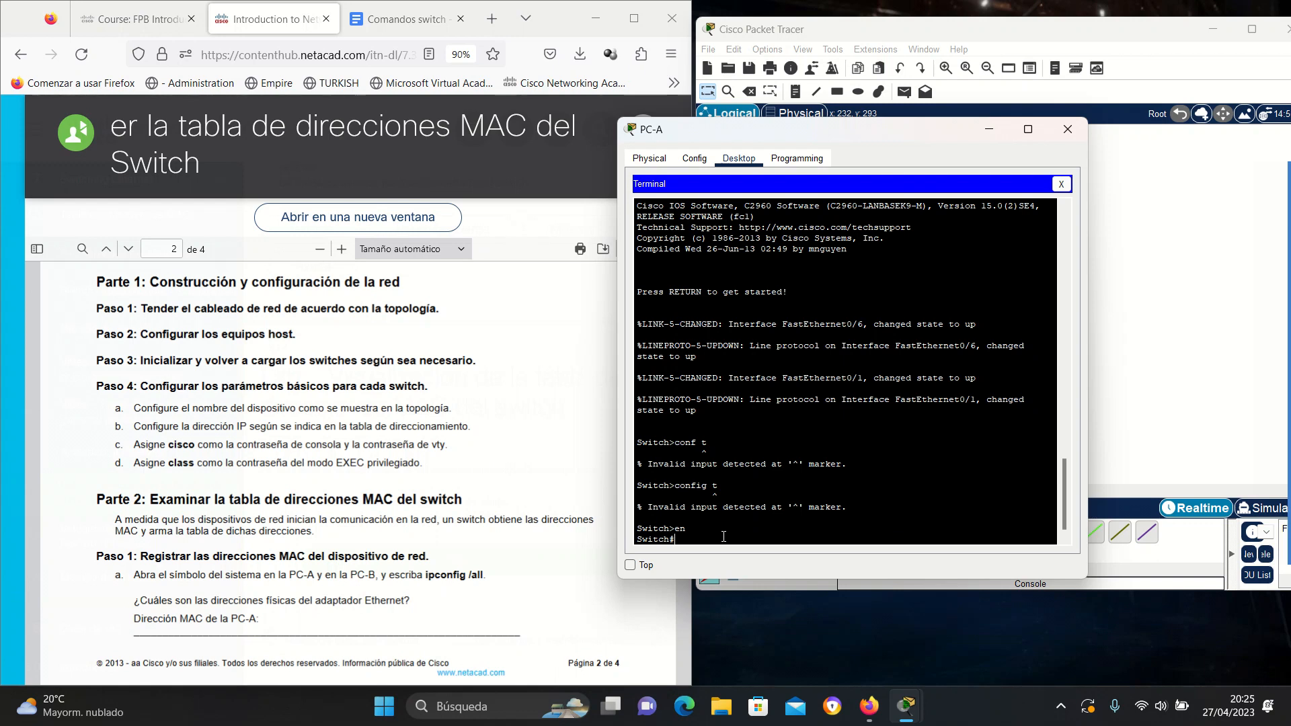
pyautogui.write('conf t')
pyautogui.press('Return')
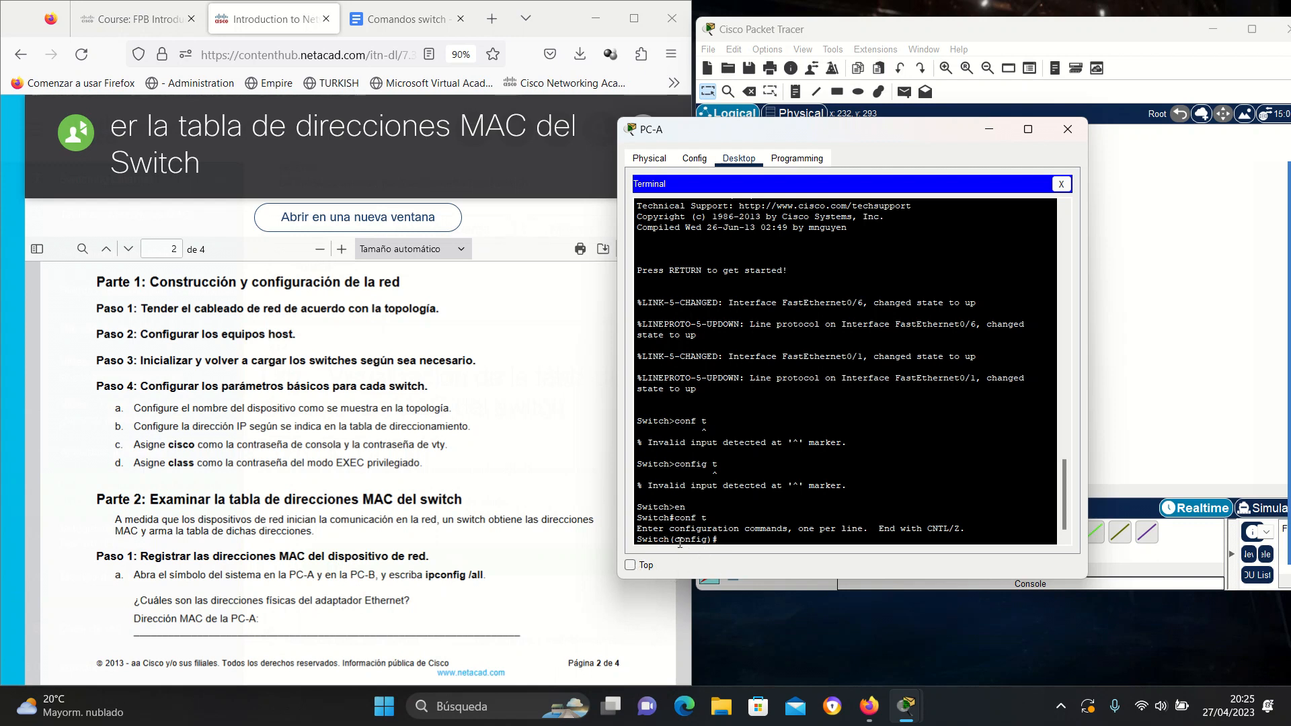
pyautogui.write('hostname S1')
pyautogui.press('Return')
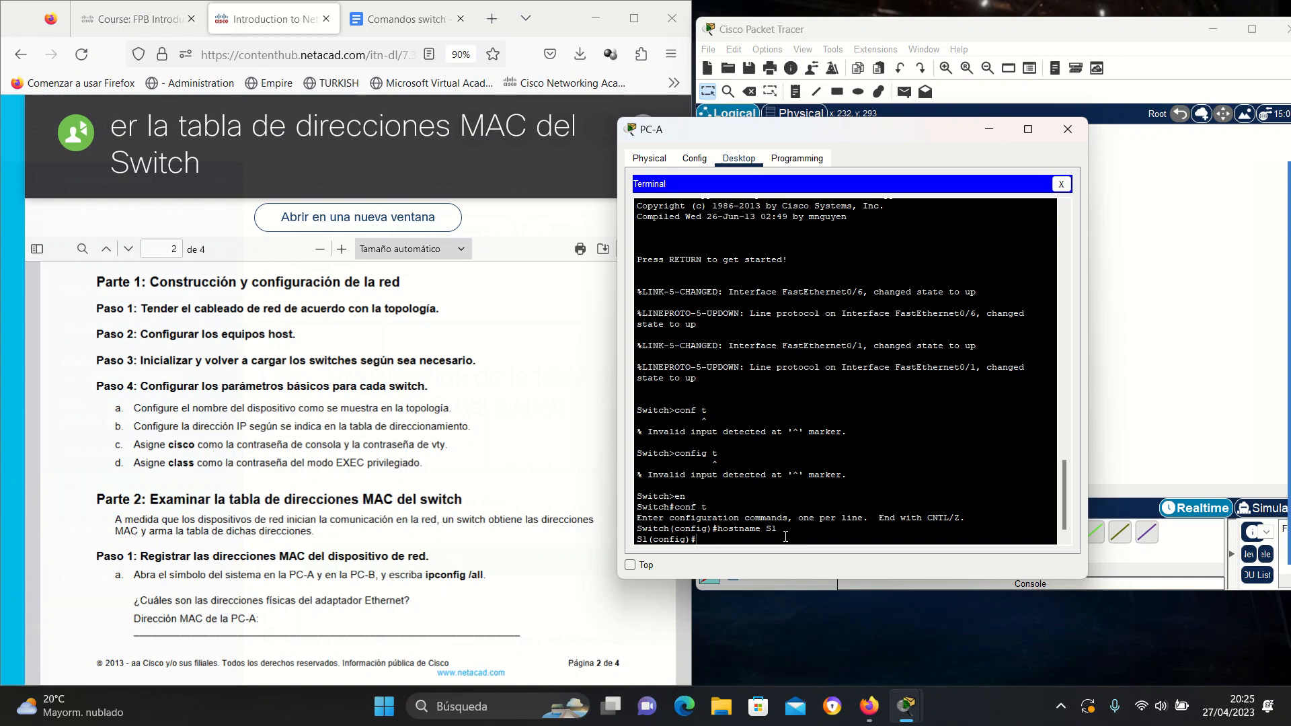
# Enter interface configuration for VLAN 1 on S1 with interface vlan1.
pyautogui.scroll(10, 269, 470)
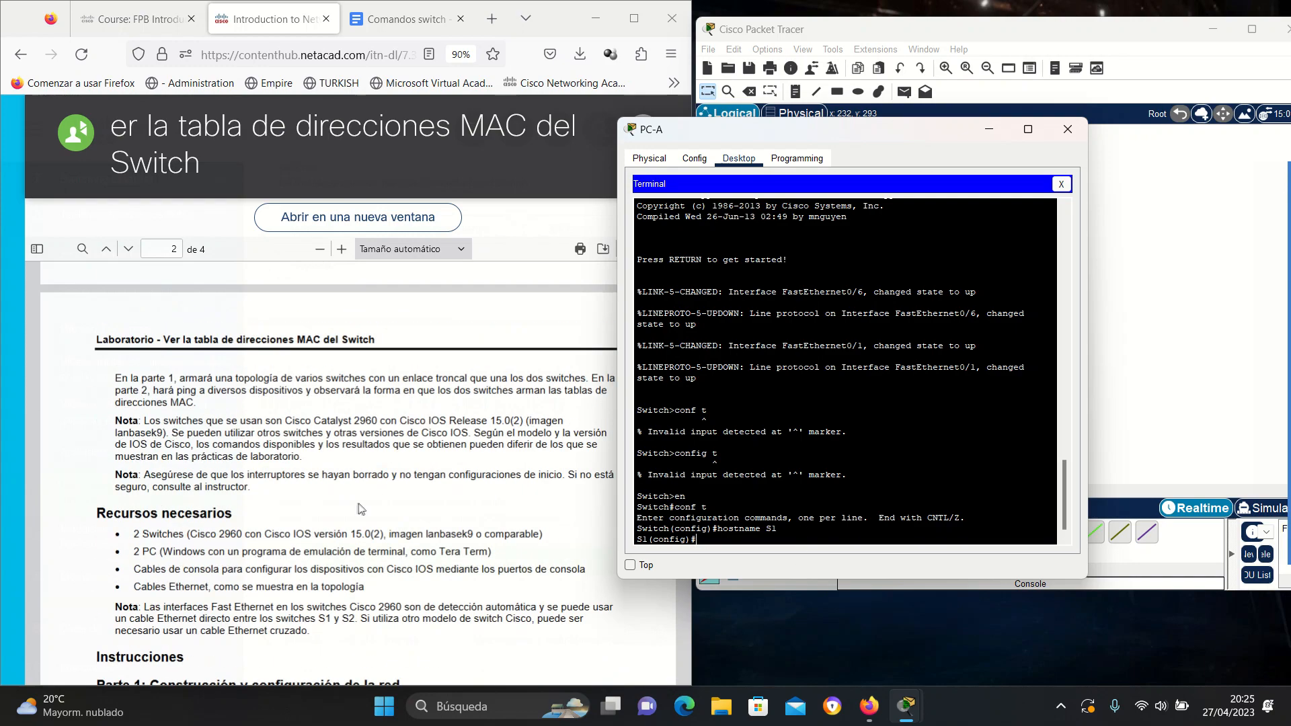
pyautogui.scroll(8, 362, 509)
pyautogui.scroll(-4, 356, 403)
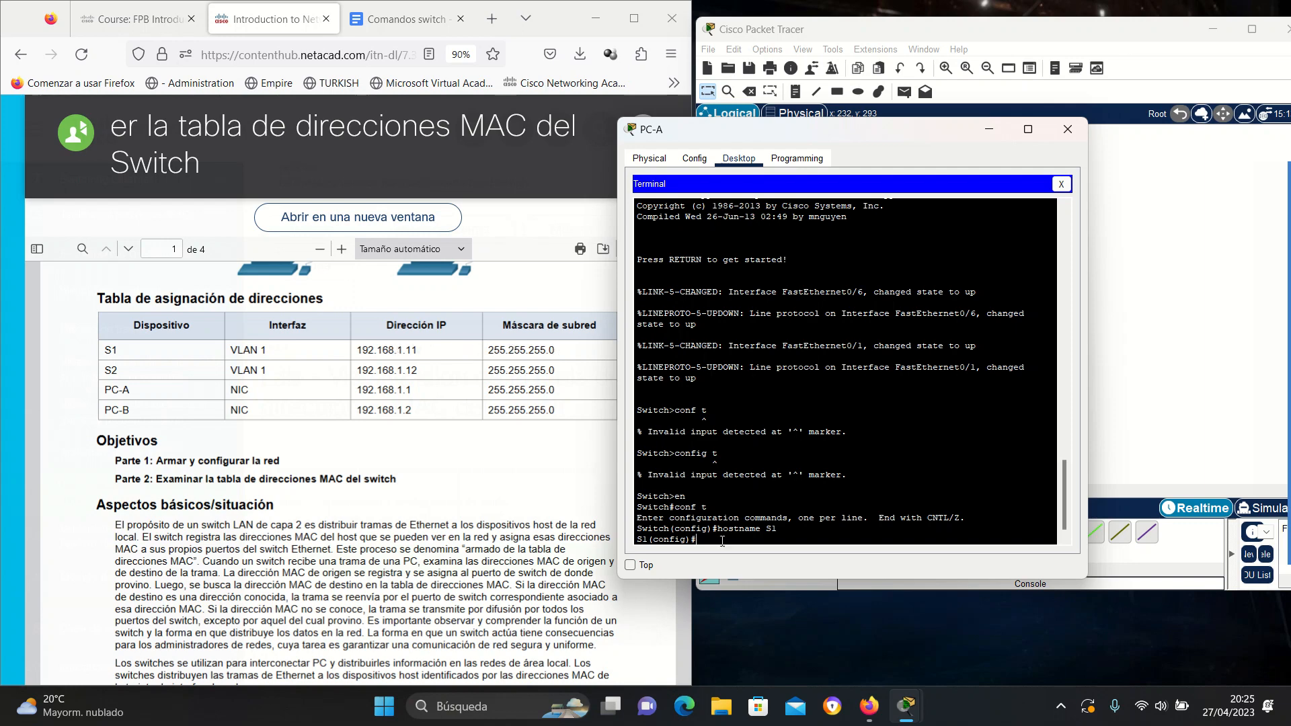
pyautogui.write('interface')
pyautogui.write(' vkan')
pyautogui.press('BackSpace')
pyautogui.press('BackSpace')
pyautogui.press('BackSpace')
pyautogui.press('BackSpace')
pyautogui.write('lan1')
pyautogui.press('Return')
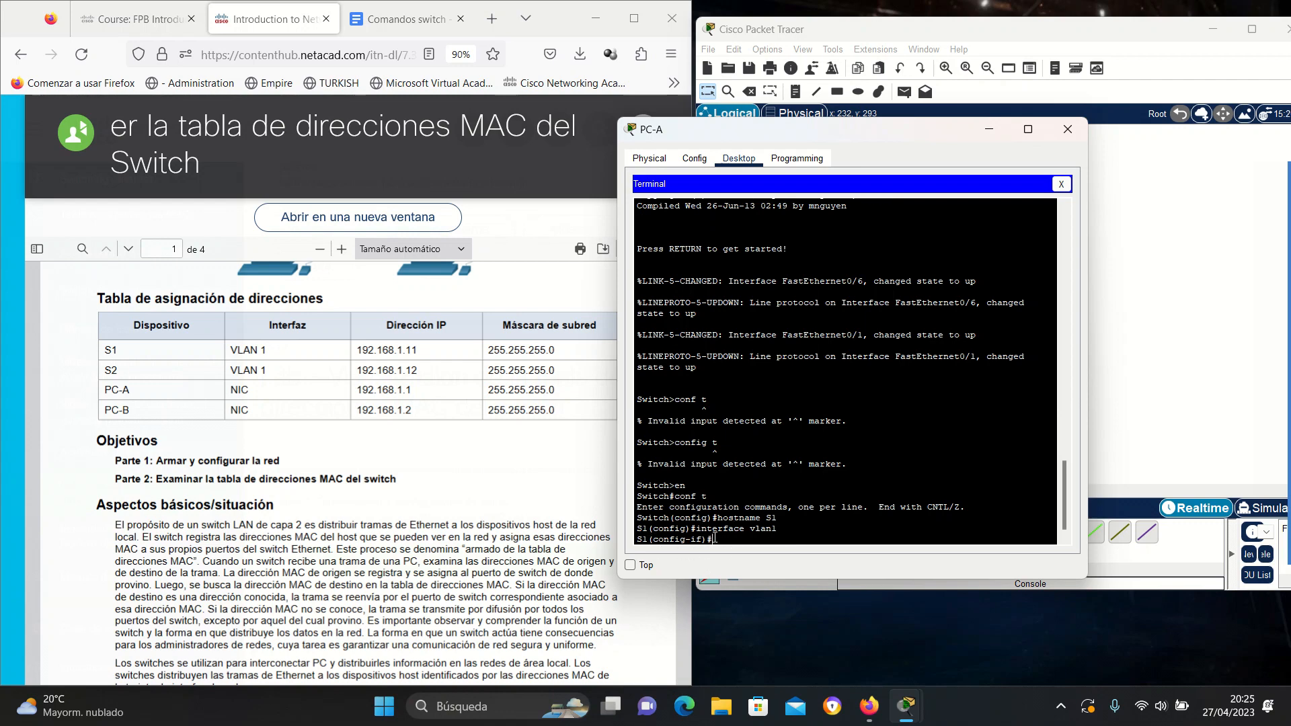
# Assign VLAN 1 the address 192.168.1.11 255.255.255.0 and exit to global configuration.
pyautogui.write('ip add')
pyautogui.press('Tab')
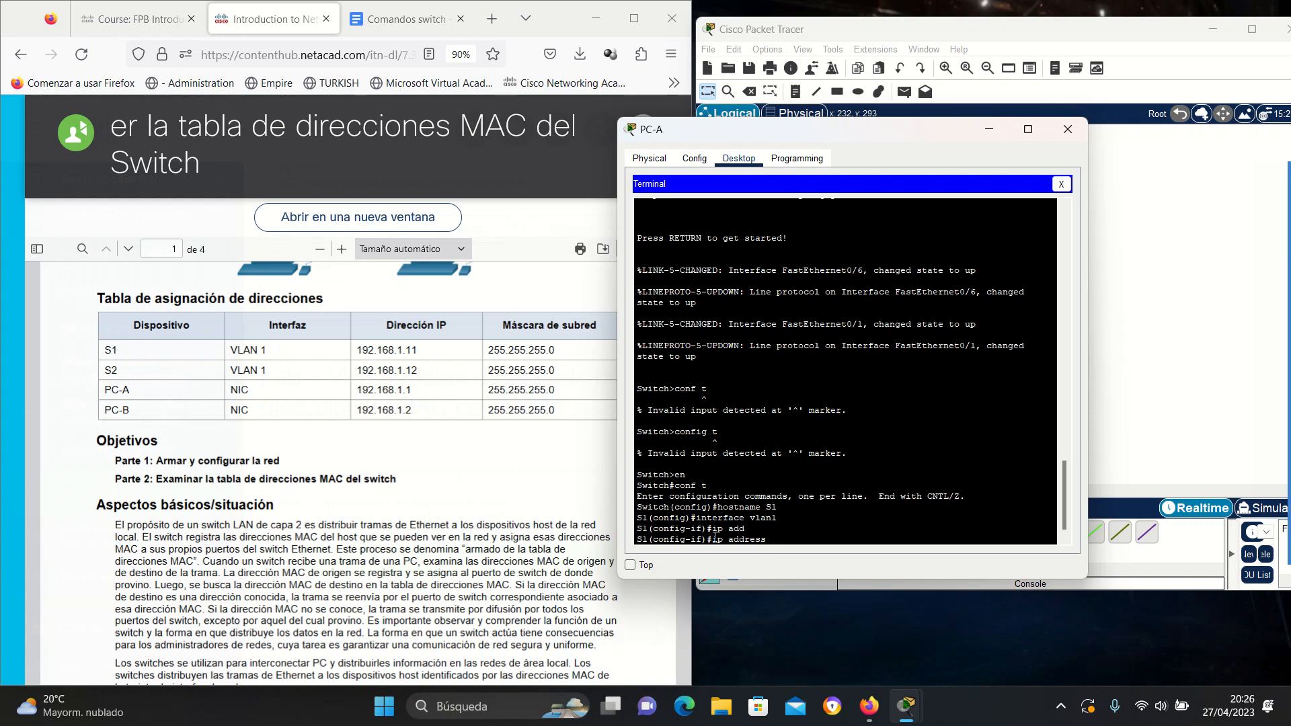
pyautogui.write('2.168.1.11 255.255.255.0')
pyautogui.press('Return')
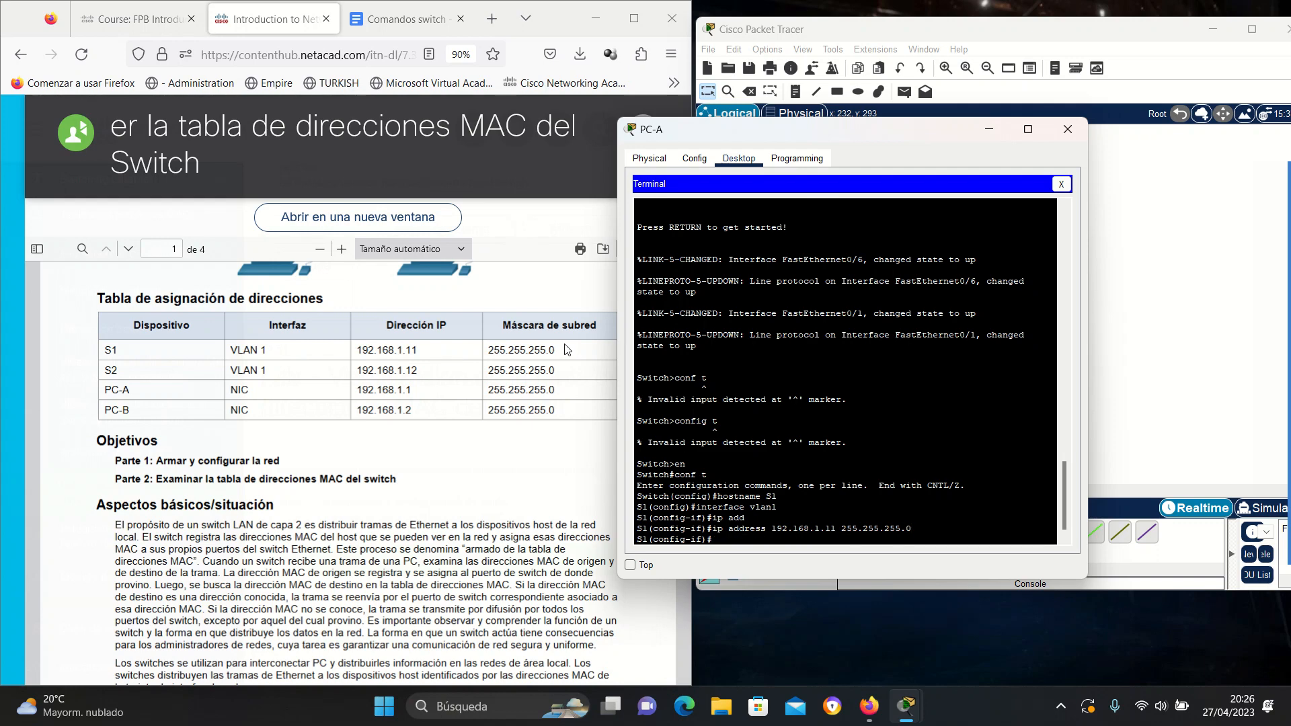
pyautogui.write('exit')
pyautogui.press('Return')
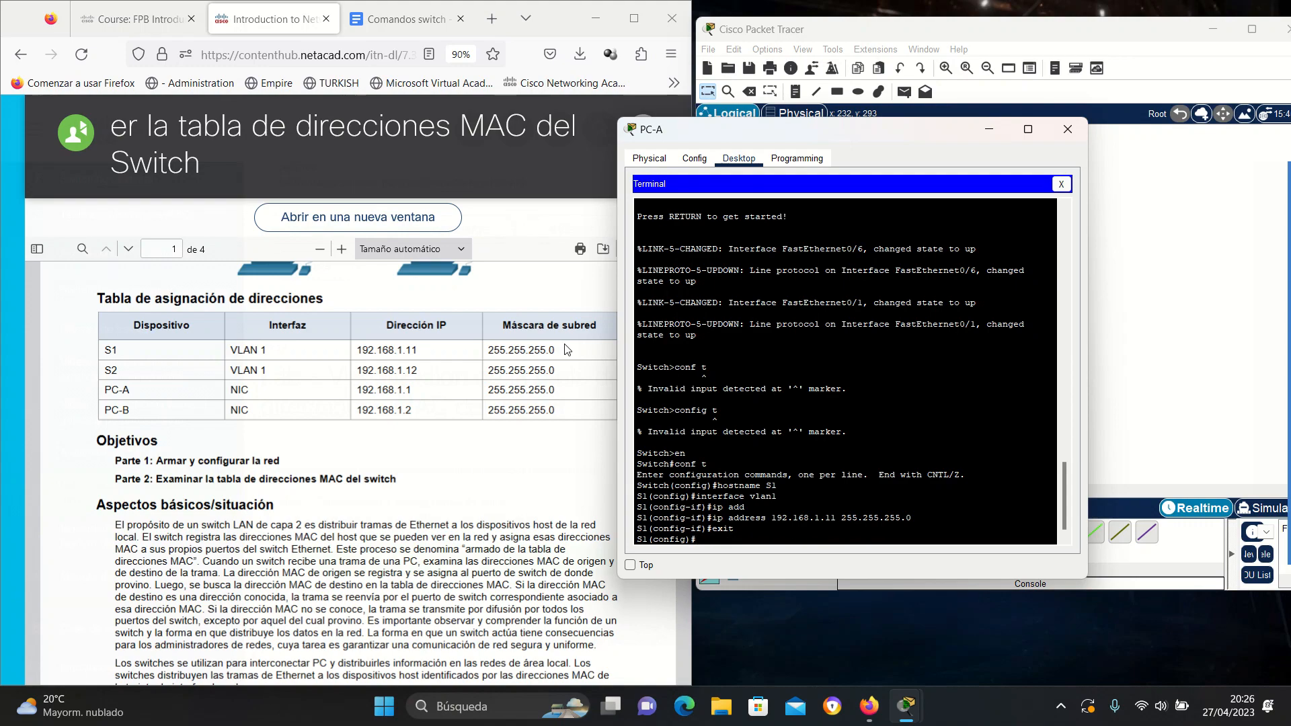
pyautogui.scroll(-2, 276, 475)
pyautogui.scroll(-5, 276, 474)
pyautogui.scroll(-2, 277, 475)
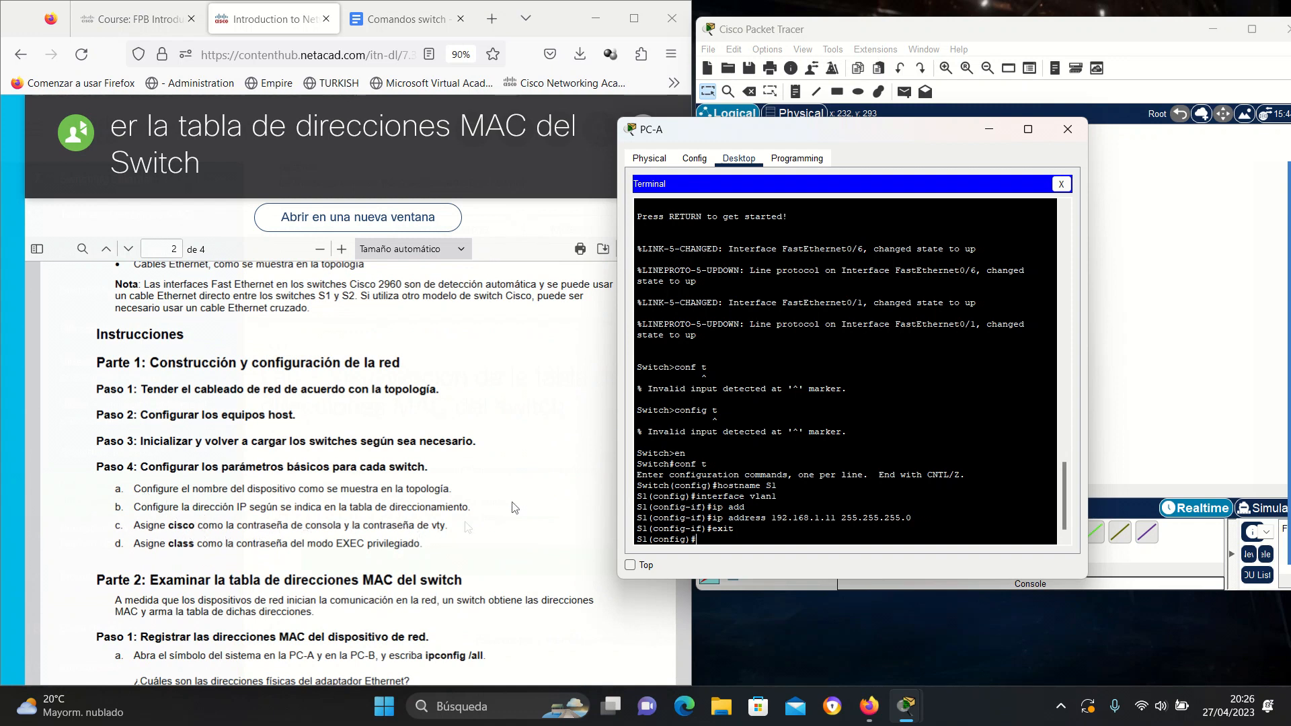
pyautogui.moveTo(914, 134); pyautogui.dragTo(1013, 134)
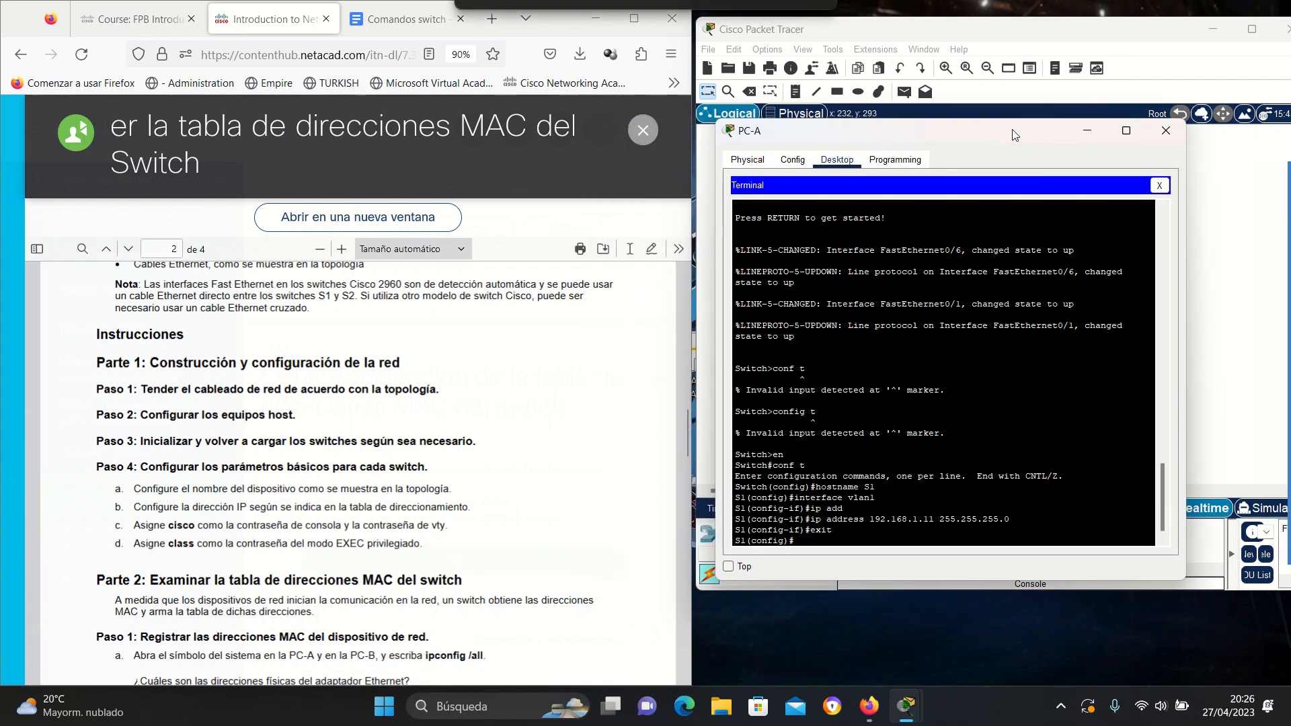
# Scroll the Comandos switch notes to Configurar IP VLAN99 and highlight the interface and ip address commands.
pyautogui.click(417, 21)
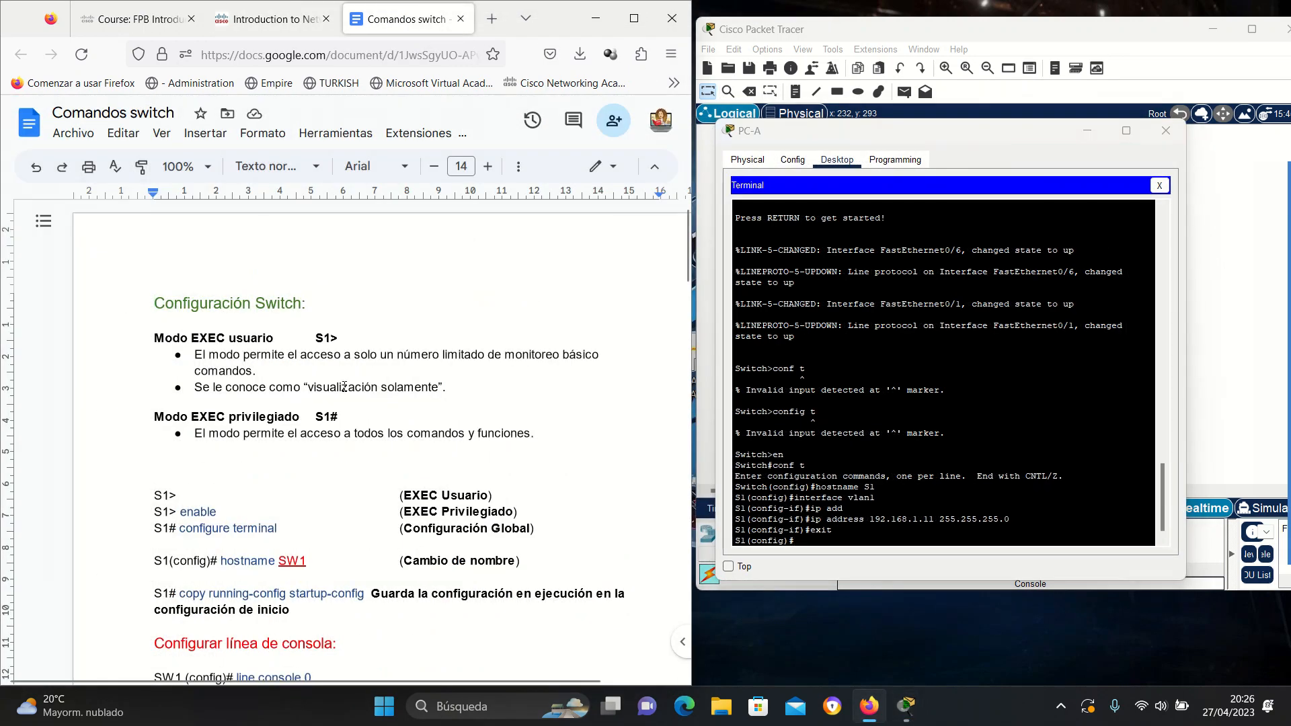
pyautogui.scroll(-3, 344, 387)
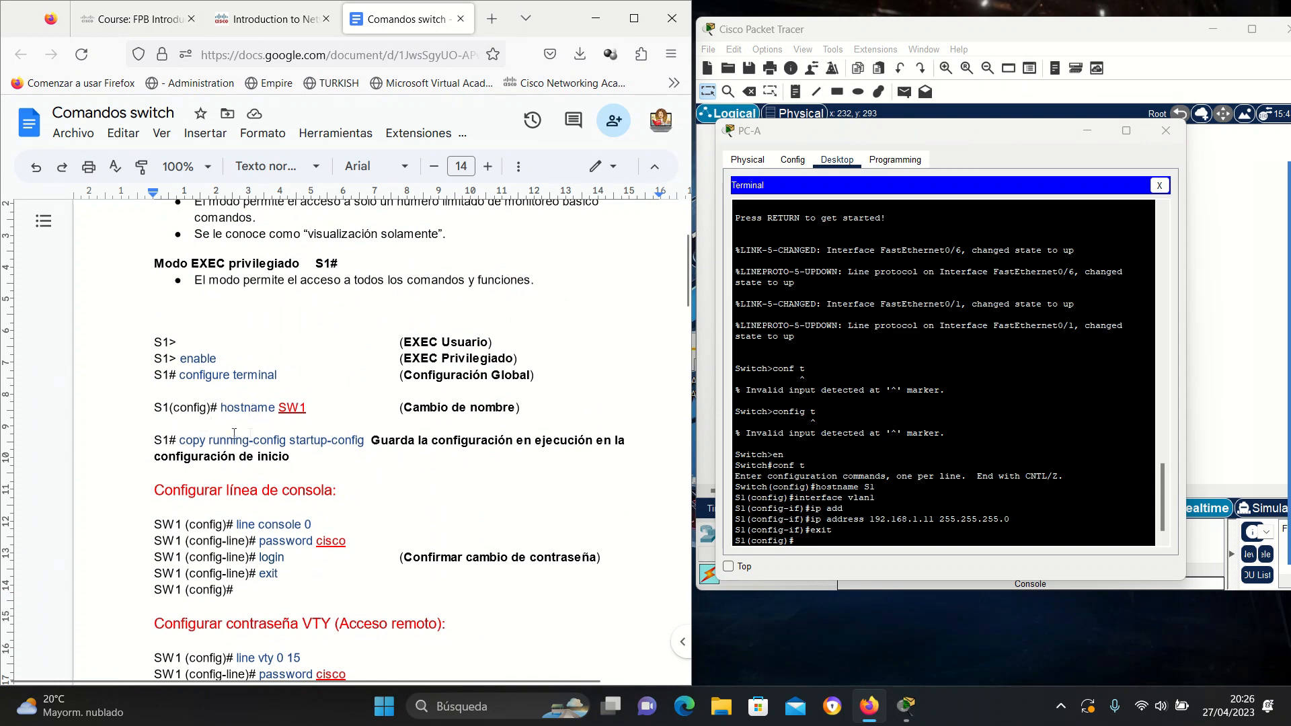
pyautogui.scroll(-5, 343, 417)
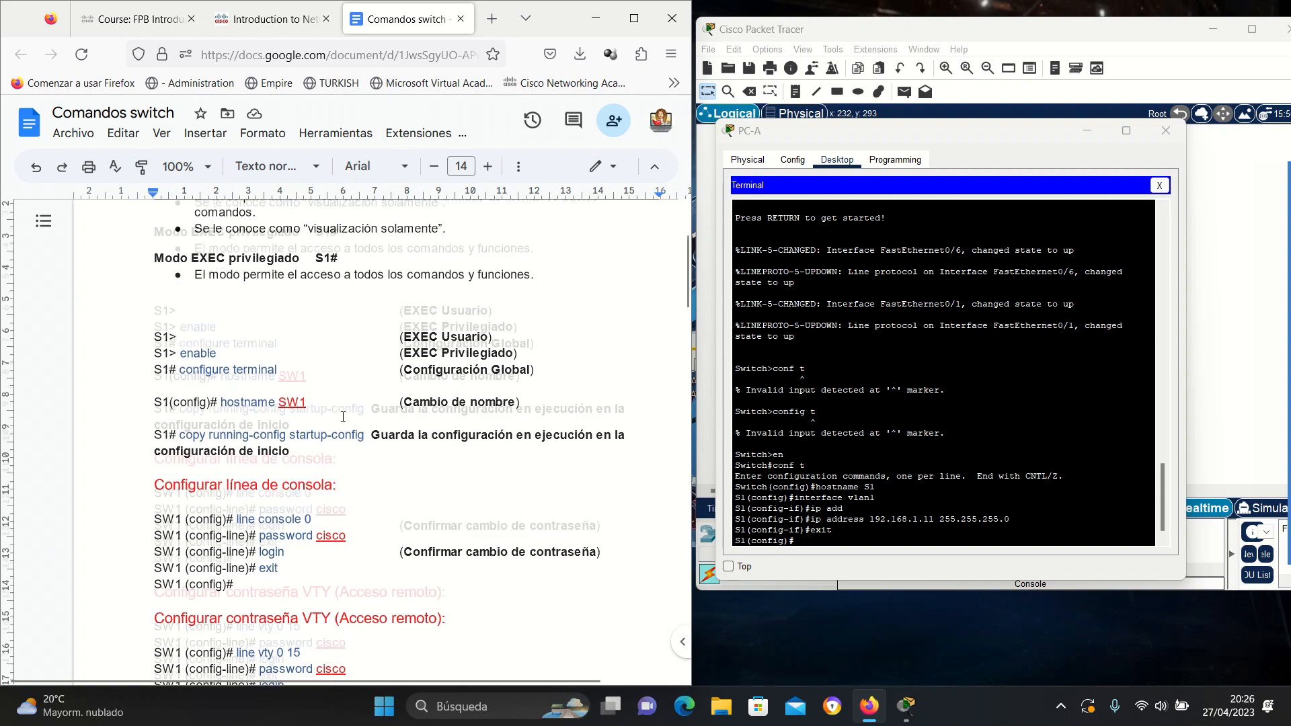
pyautogui.scroll(-12, 343, 416)
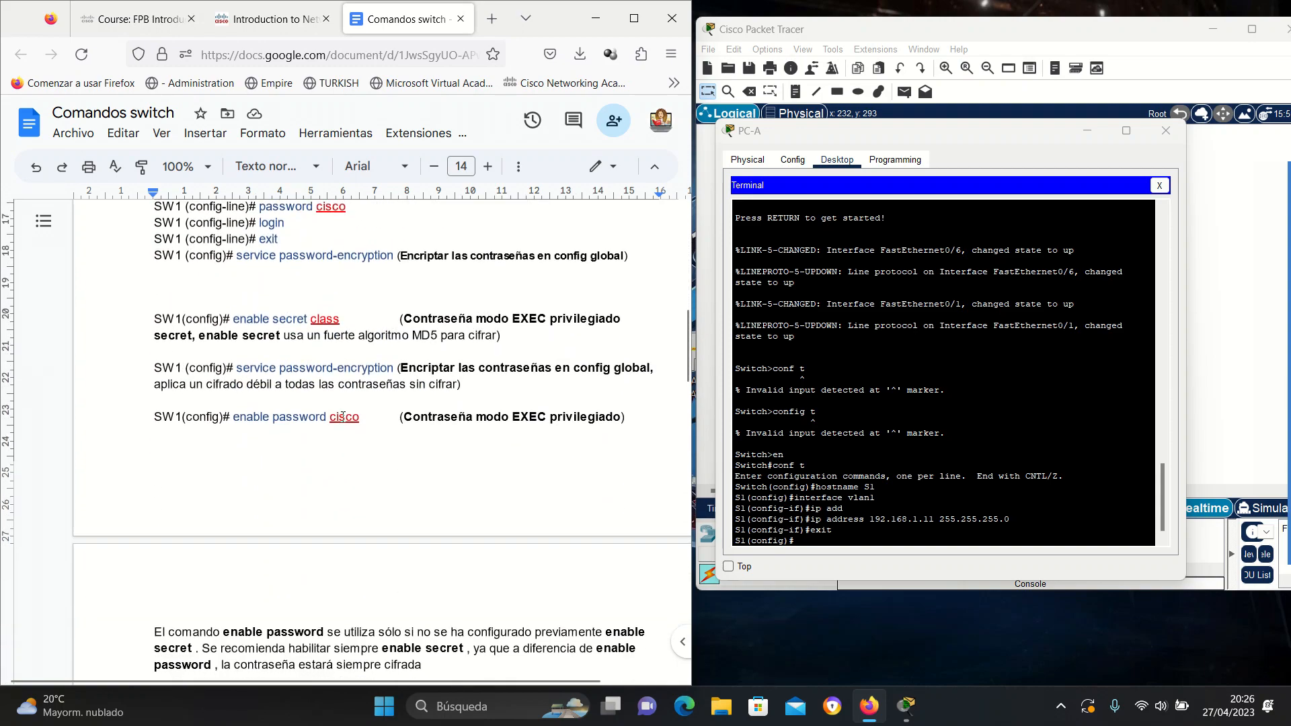
pyautogui.scroll(-2, 343, 417)
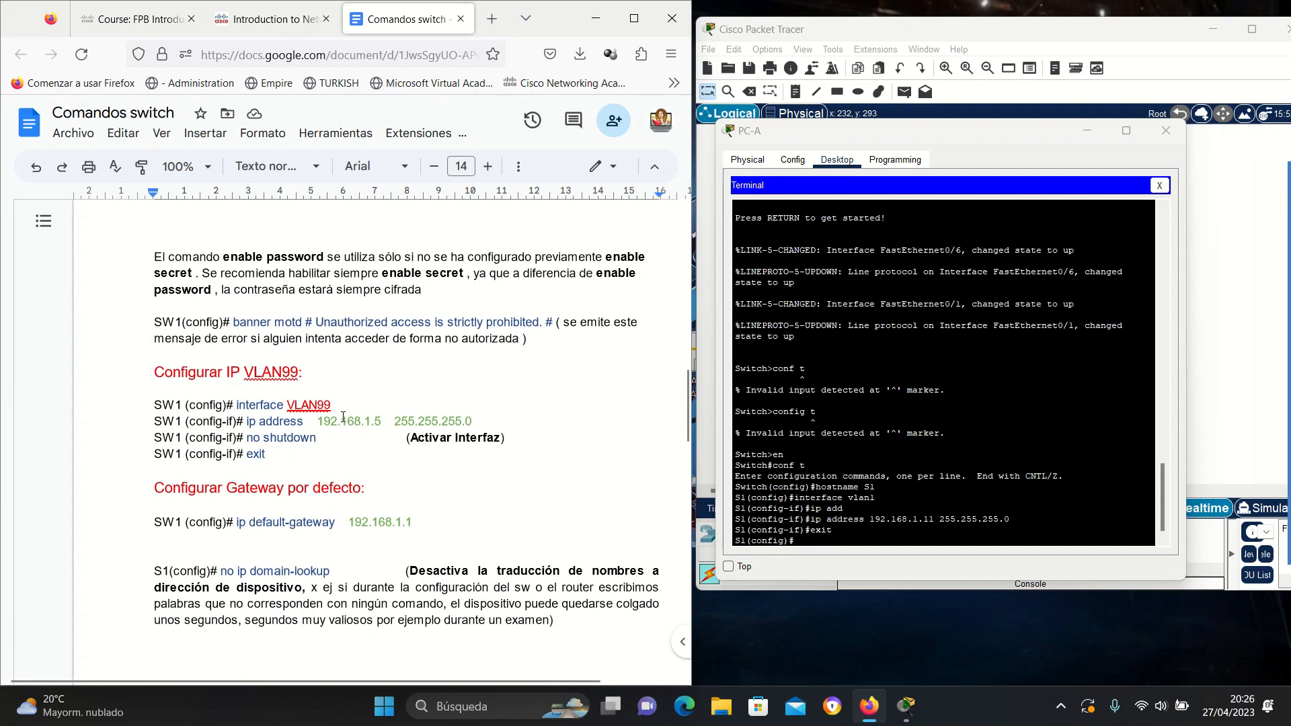
pyautogui.scroll(-3, 343, 417)
pyautogui.scroll(3, 342, 417)
pyautogui.moveTo(236, 406); pyautogui.dragTo(330, 406)
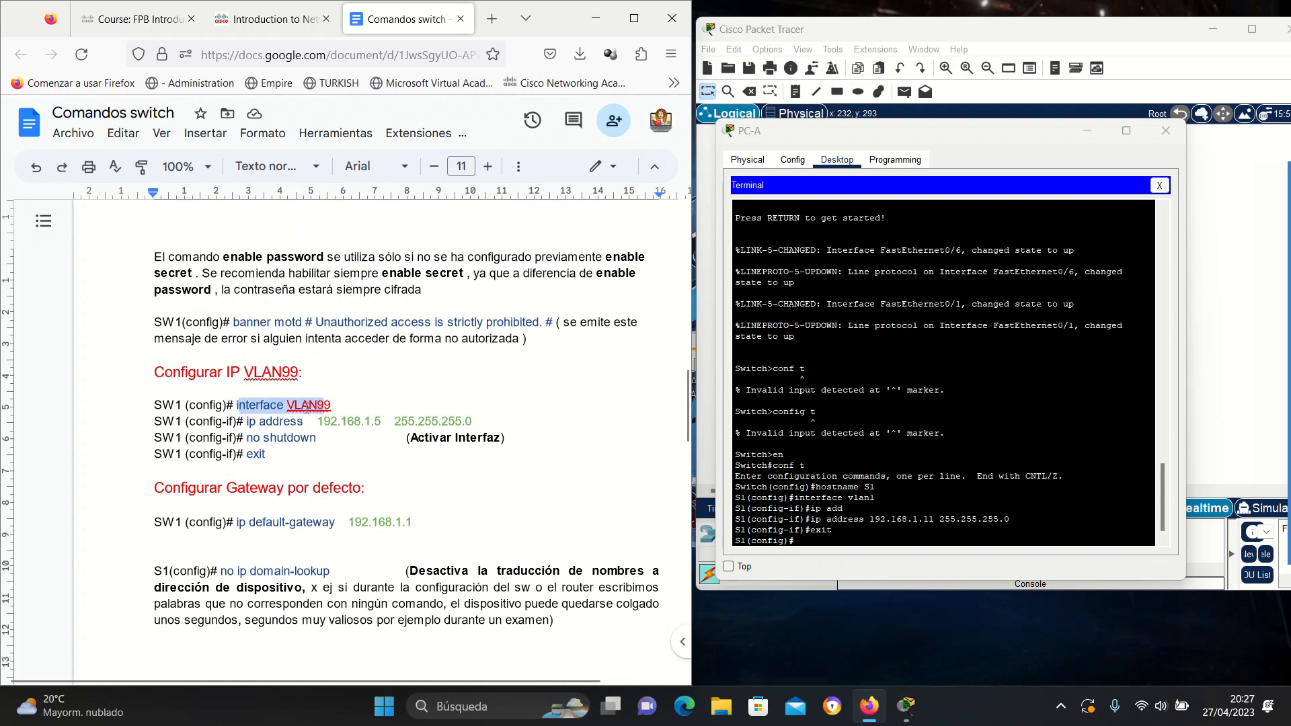
pyautogui.moveTo(246, 422); pyautogui.dragTo(360, 422)
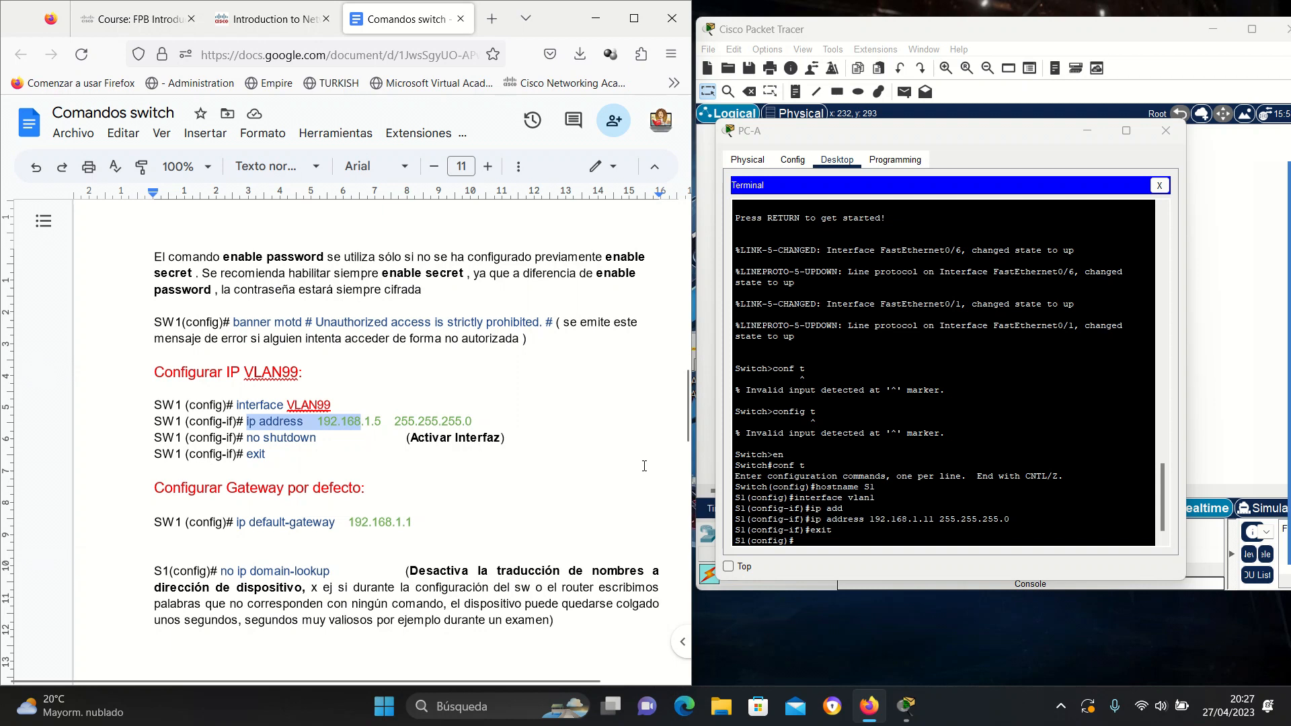
pyautogui.click(906, 539)
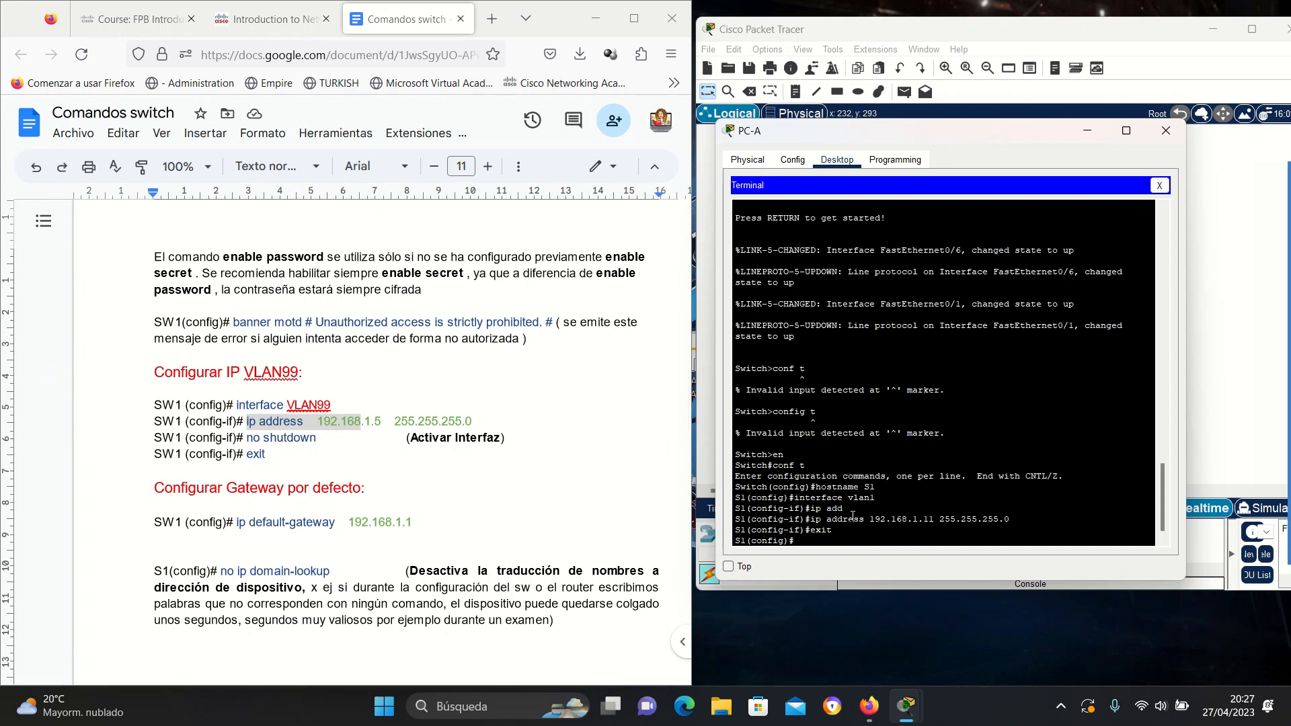
# Enable S1's VLAN 1 interface with no shutdown and return to global configuration.
pyautogui.write('interf')
pyautogui.press('Tab')
pyautogui.write('vla')
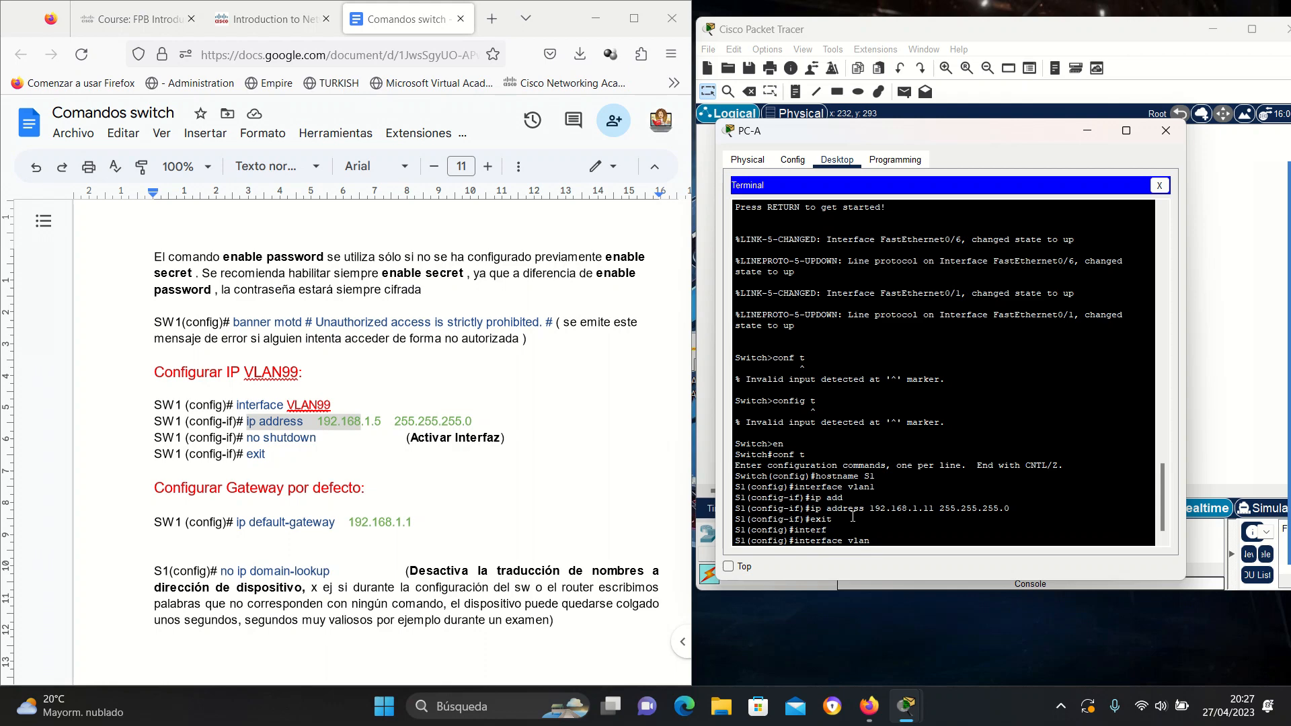
pyautogui.press('Return')
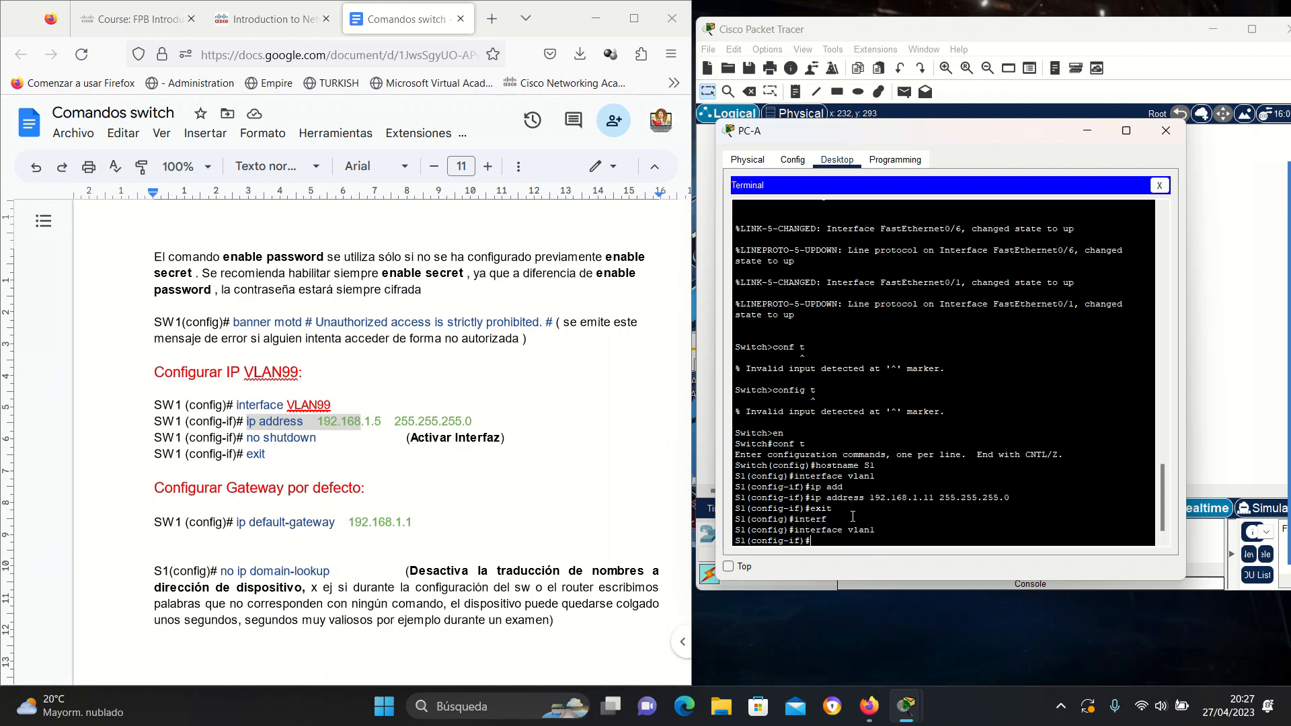
pyautogui.write('no shu')
pyautogui.press('Tab')
pyautogui.press('Return')
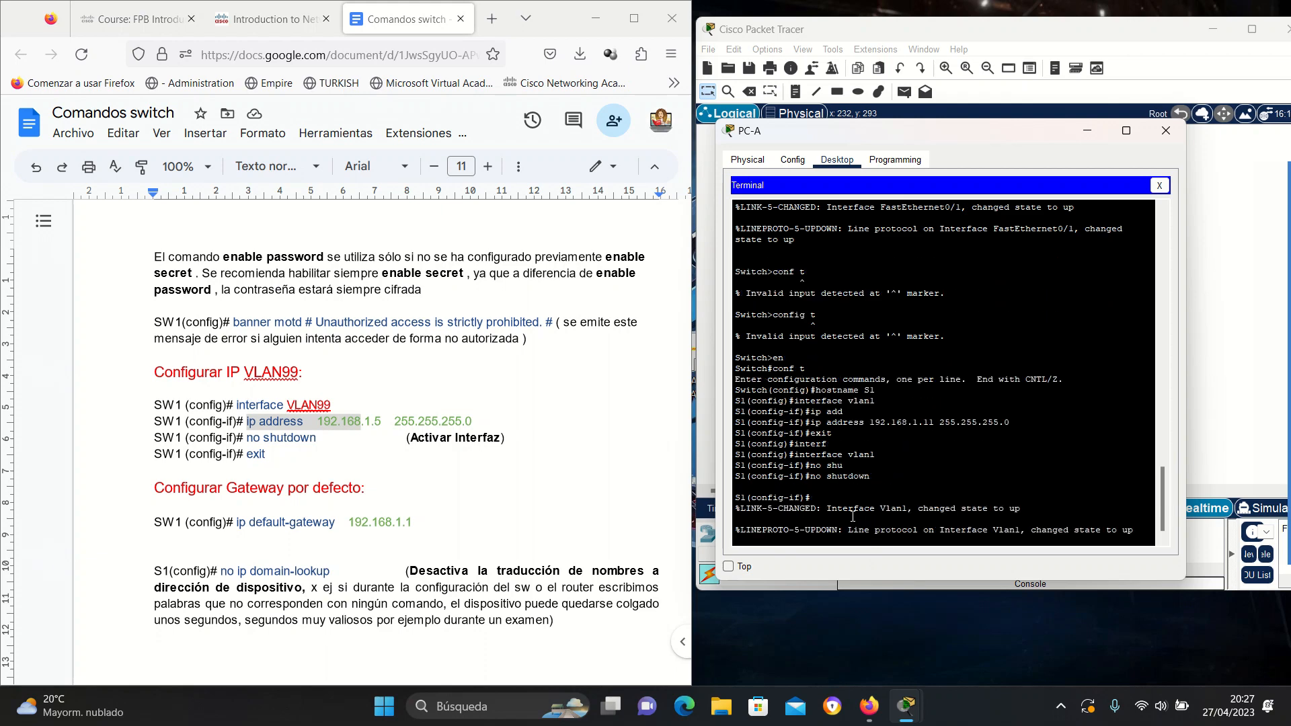
pyautogui.write('exit')
pyautogui.press('Return')
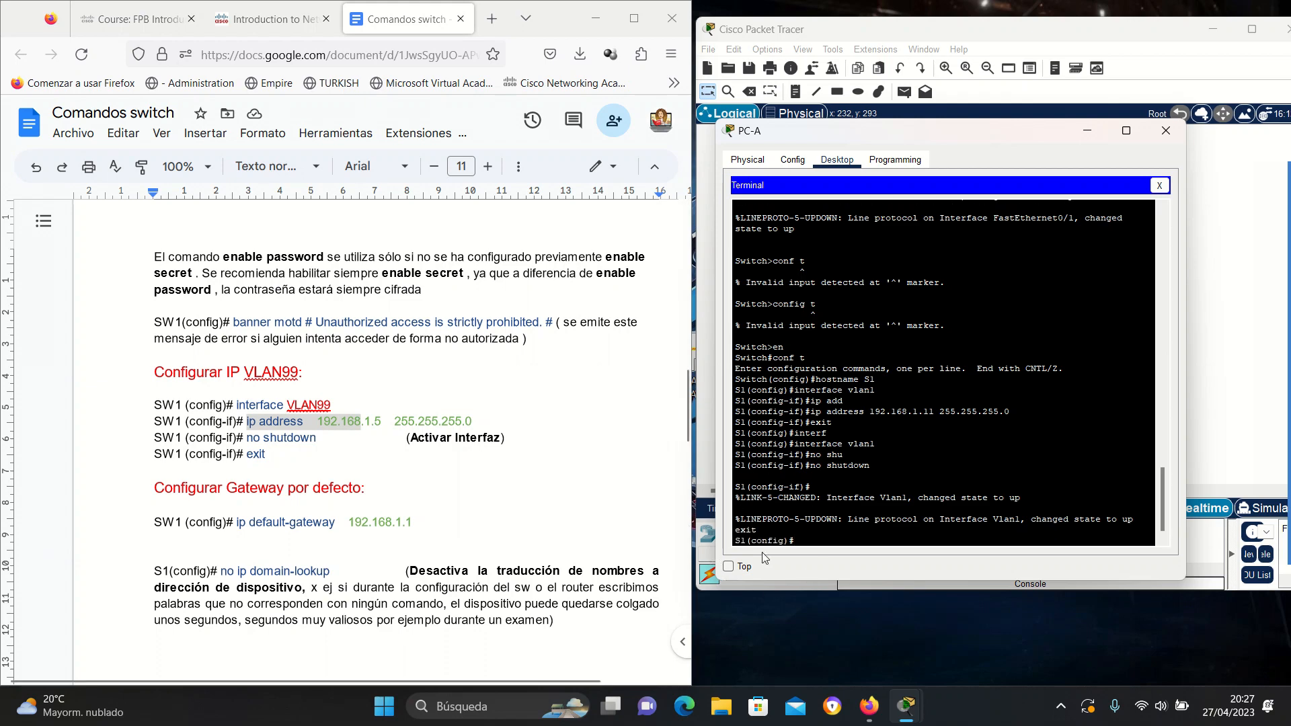
pyautogui.scroll(15, 523, 465)
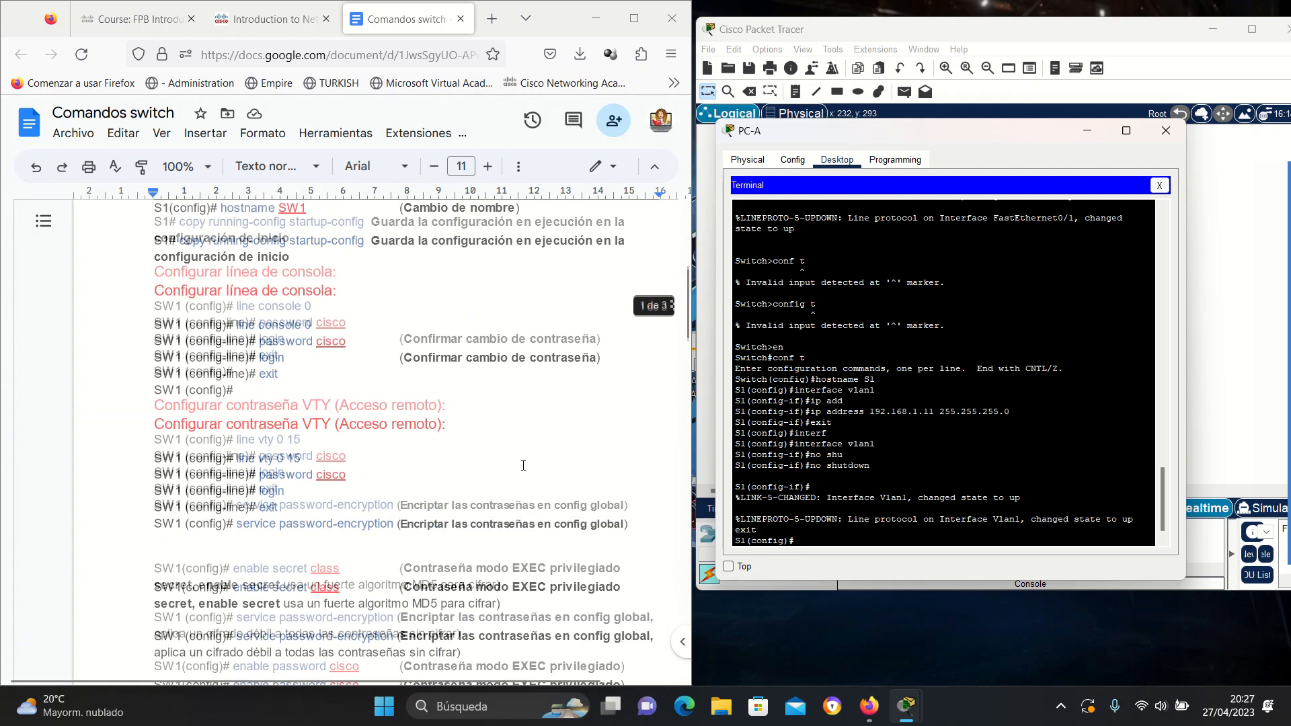
# Check the lab PDF and switch command notes before entering the console line commands.
pyautogui.click(268, 19)
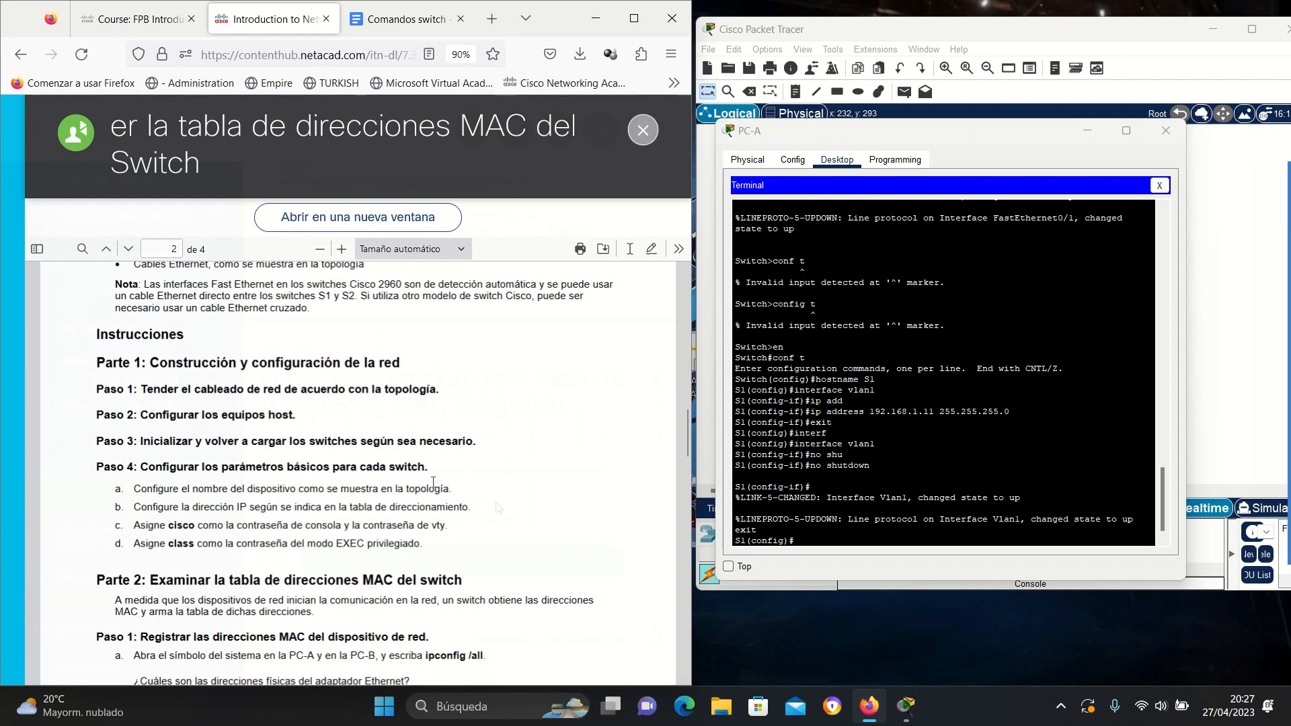
pyautogui.click(441, 19)
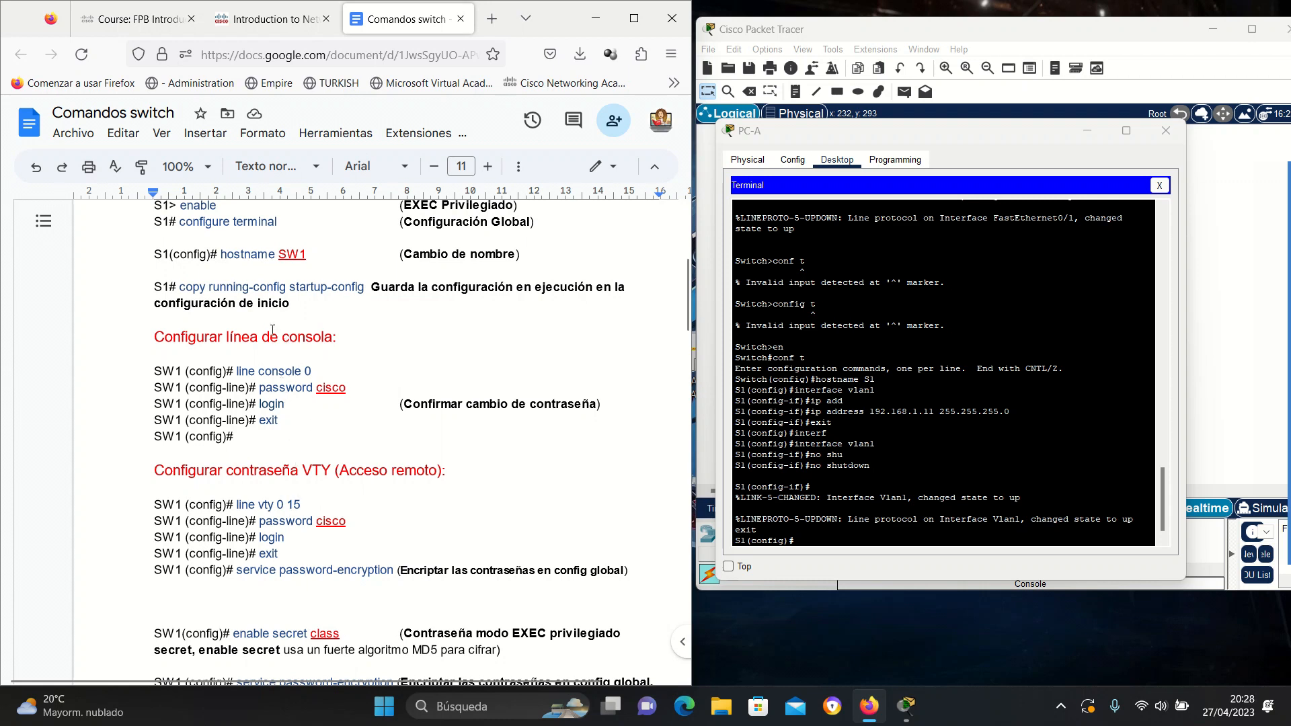
pyautogui.click(833, 538)
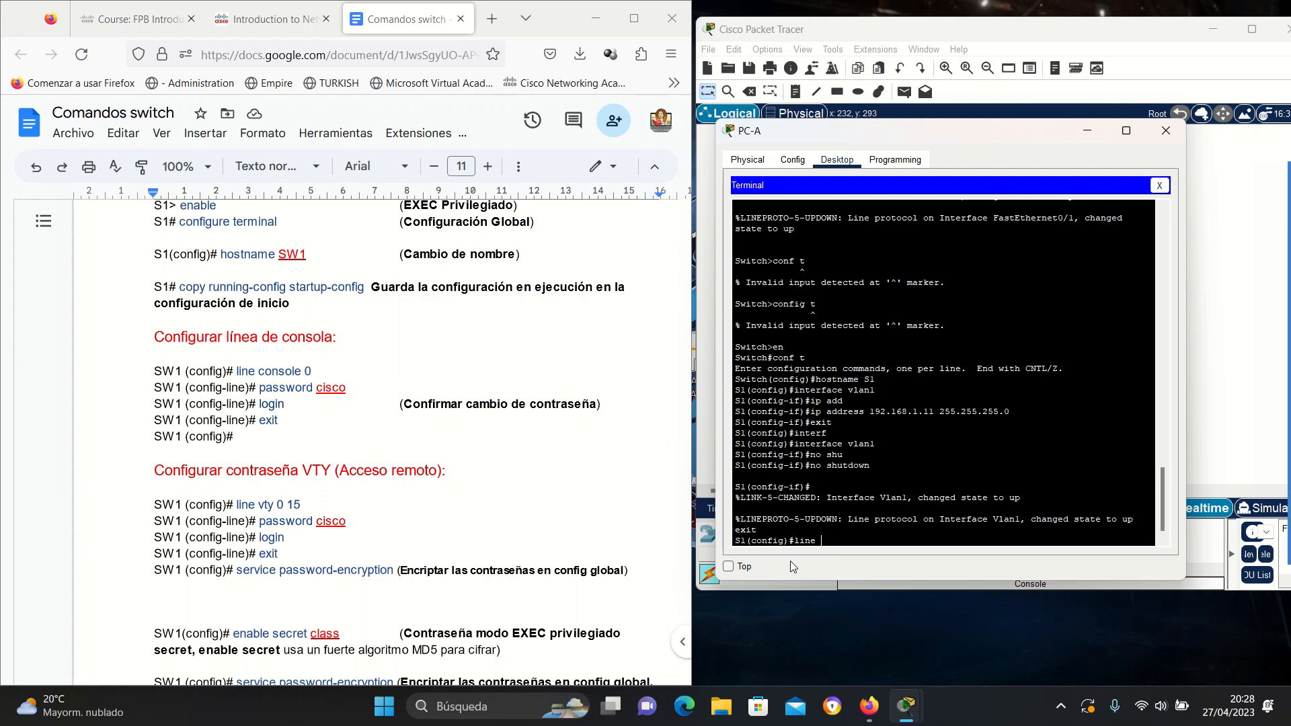
# Give console line 0 a password and require login, then exit to global configuration.
pyautogui.write('onsole 0')
pyautogui.press('Return')
pyautogui.write('password')
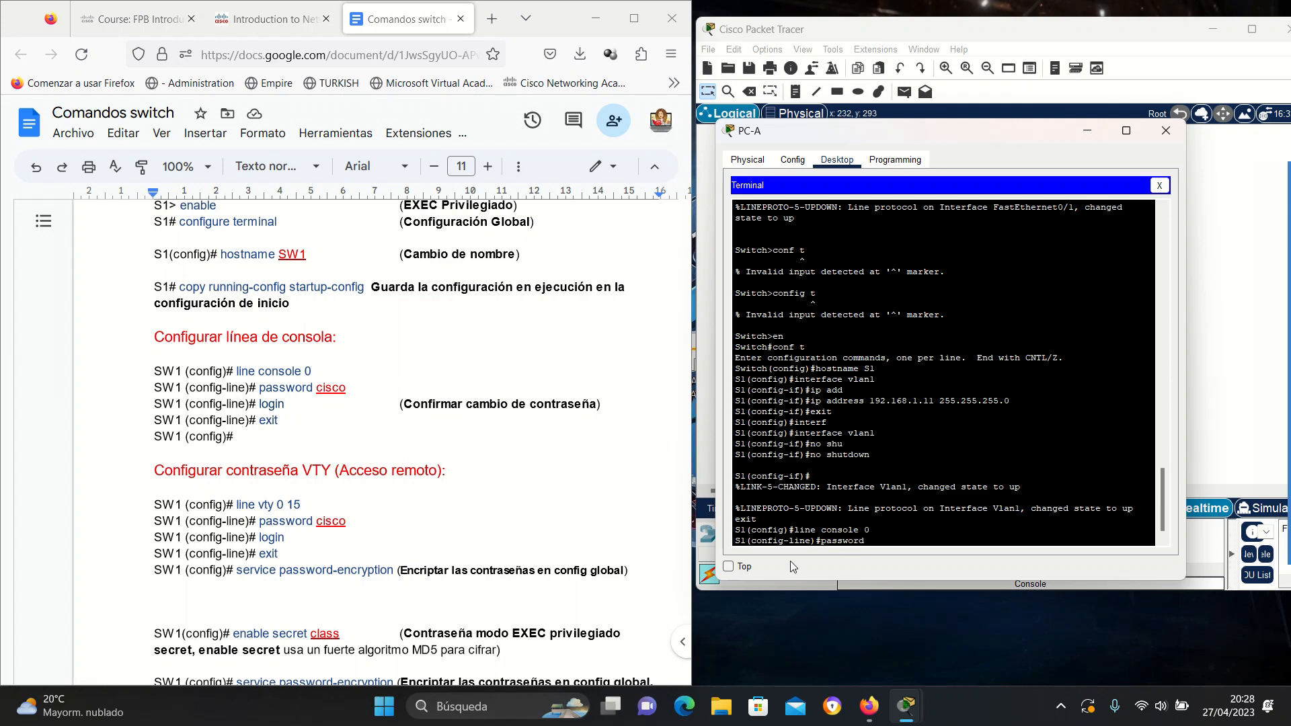
pyautogui.write(' cisco')
pyautogui.press('Return')
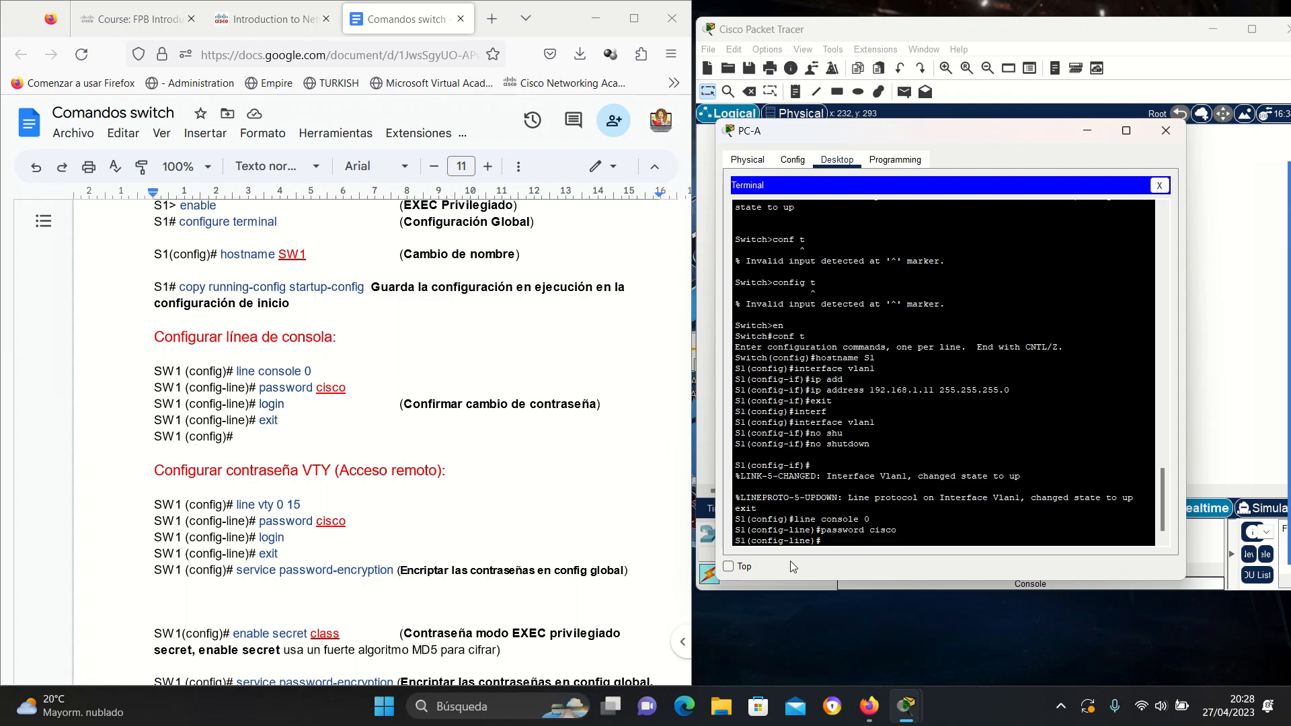
pyautogui.write('login')
pyautogui.press('Return')
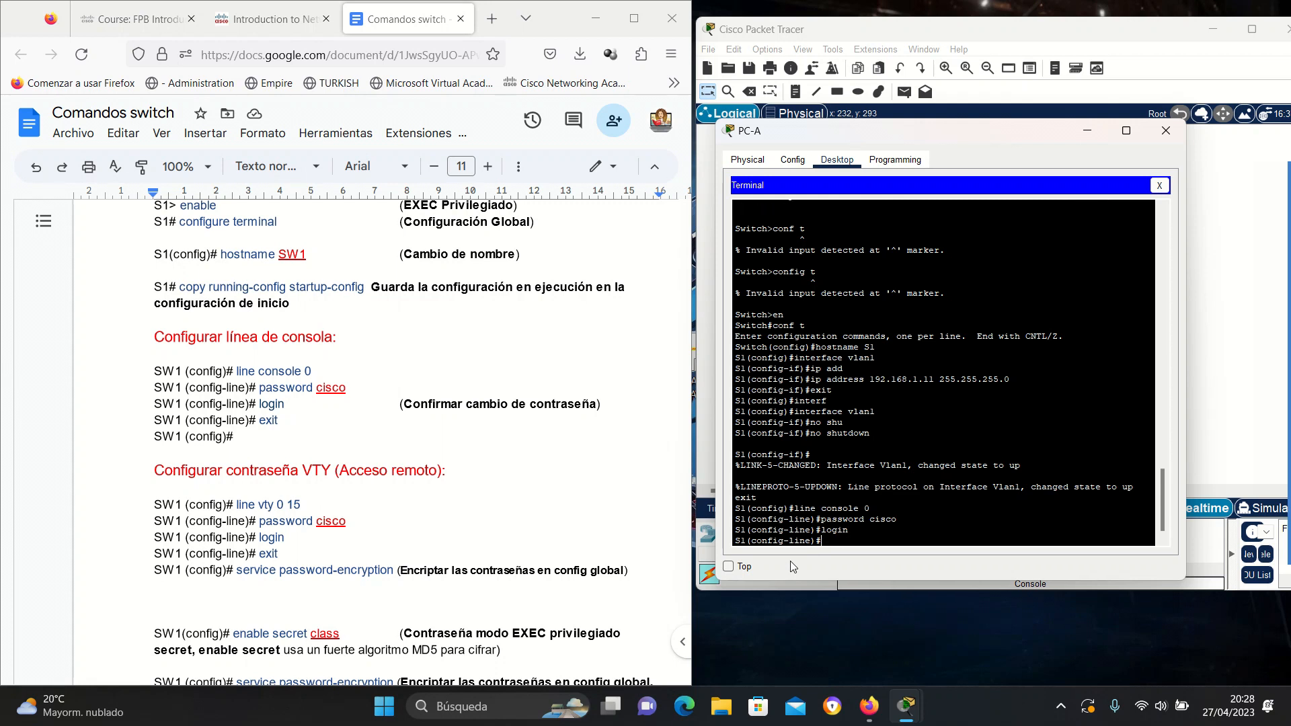
pyautogui.write('exit')
pyautogui.press('Return')
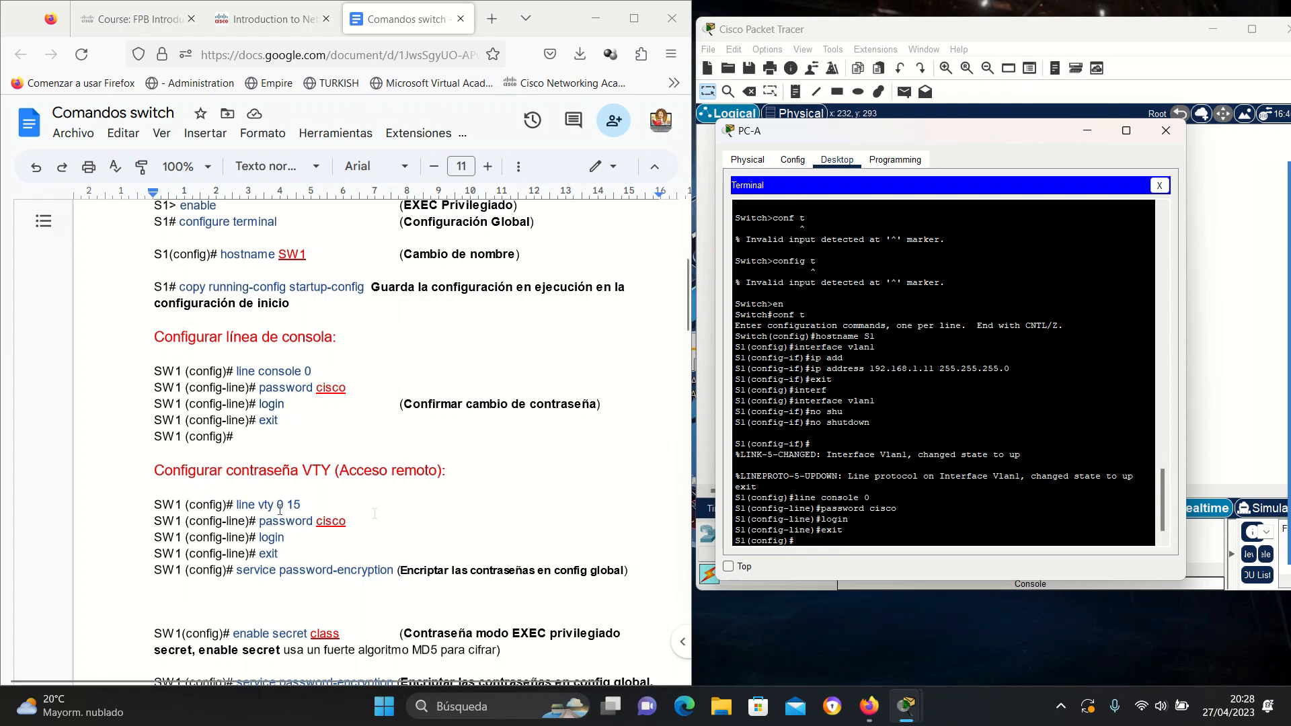
# Give vty lines 0 15 a password and require login, then exit to global configuration.
pyautogui.scroll(-2, 224, 475)
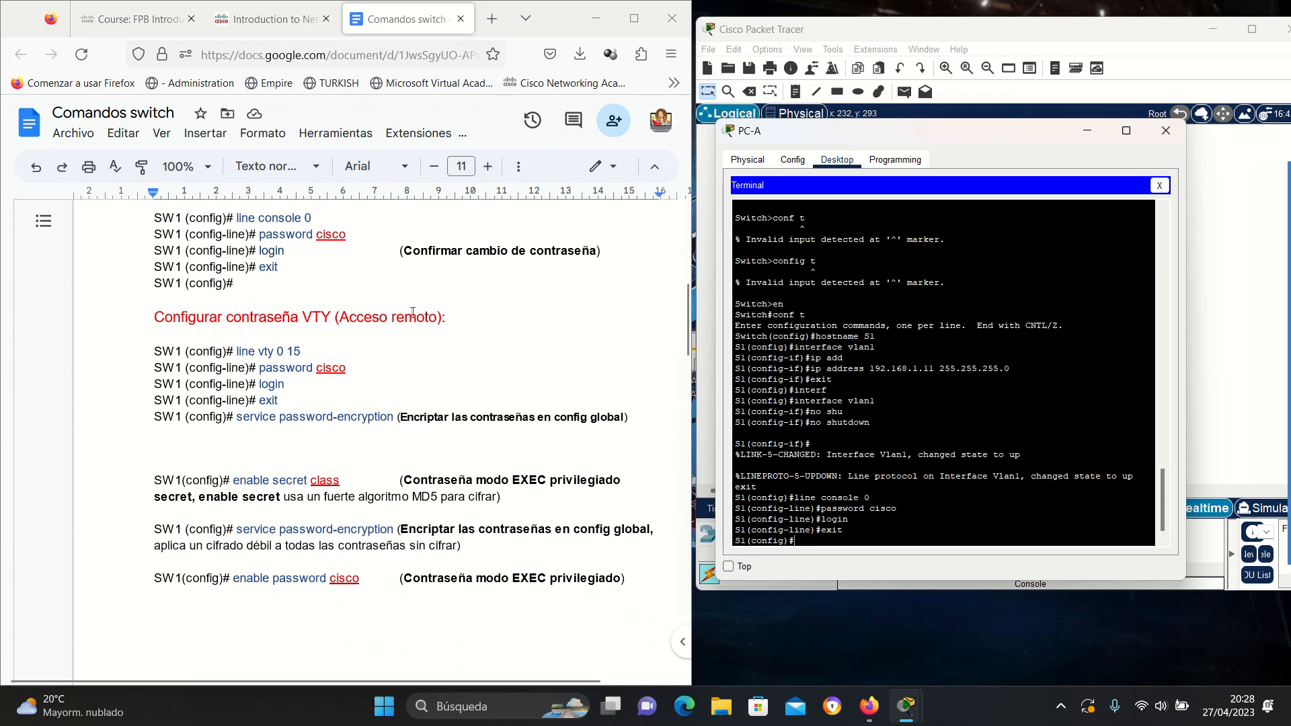
pyautogui.write('line vty 0')
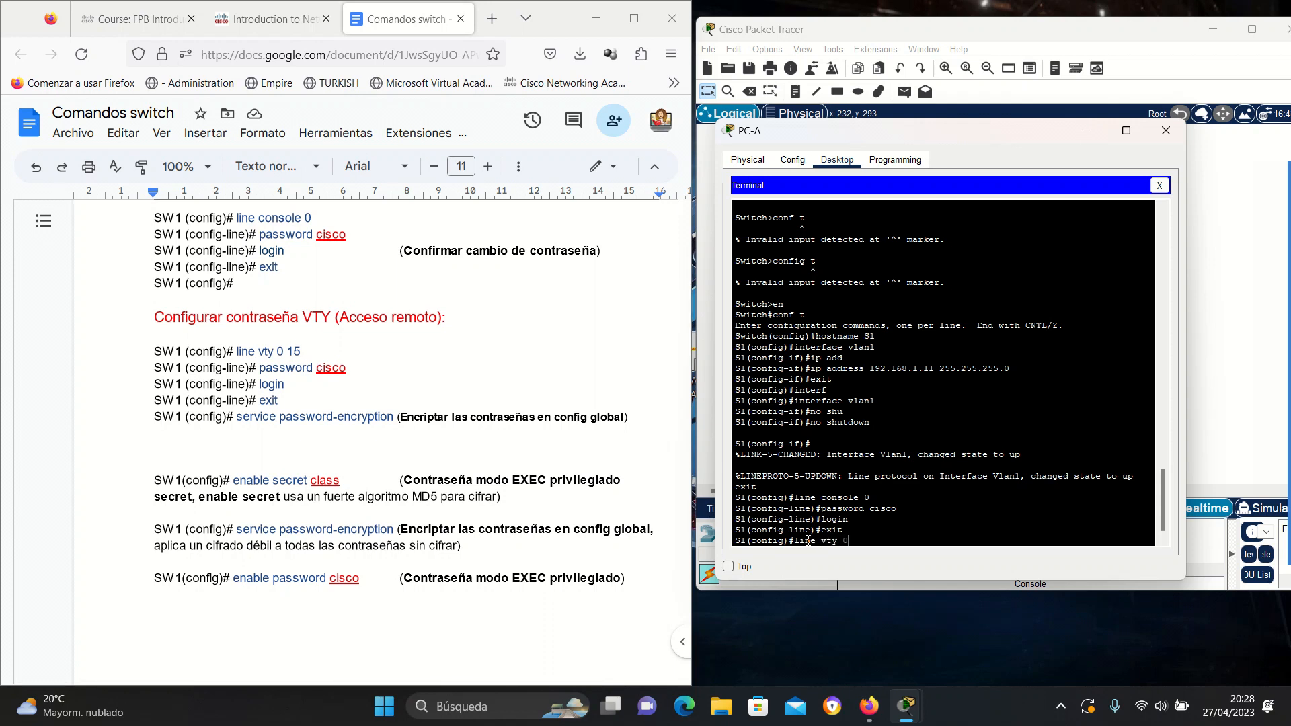
pyautogui.write(' 15')
pyautogui.press('Return')
pyautogui.write('pa')
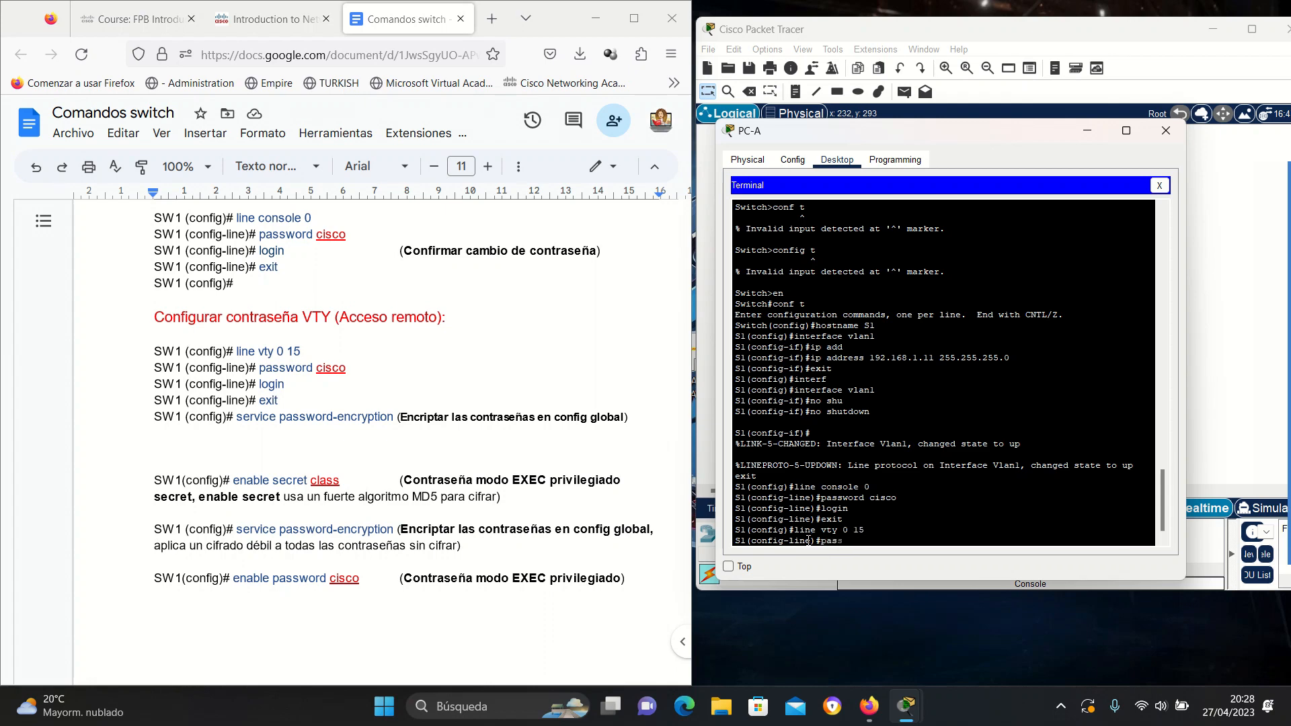
pyautogui.write('ss')
pyautogui.press('Tab')
pyautogui.write('c')
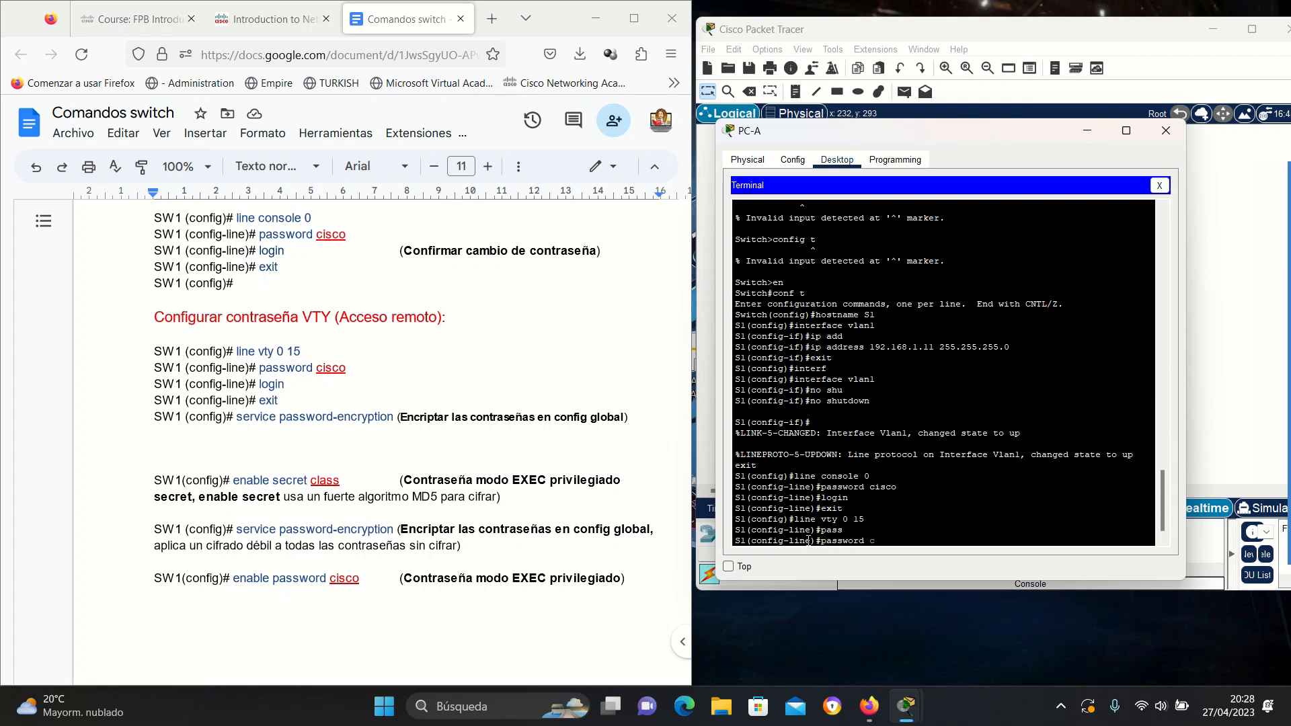
pyautogui.write('isco')
pyautogui.press('Return')
pyautogui.write('login')
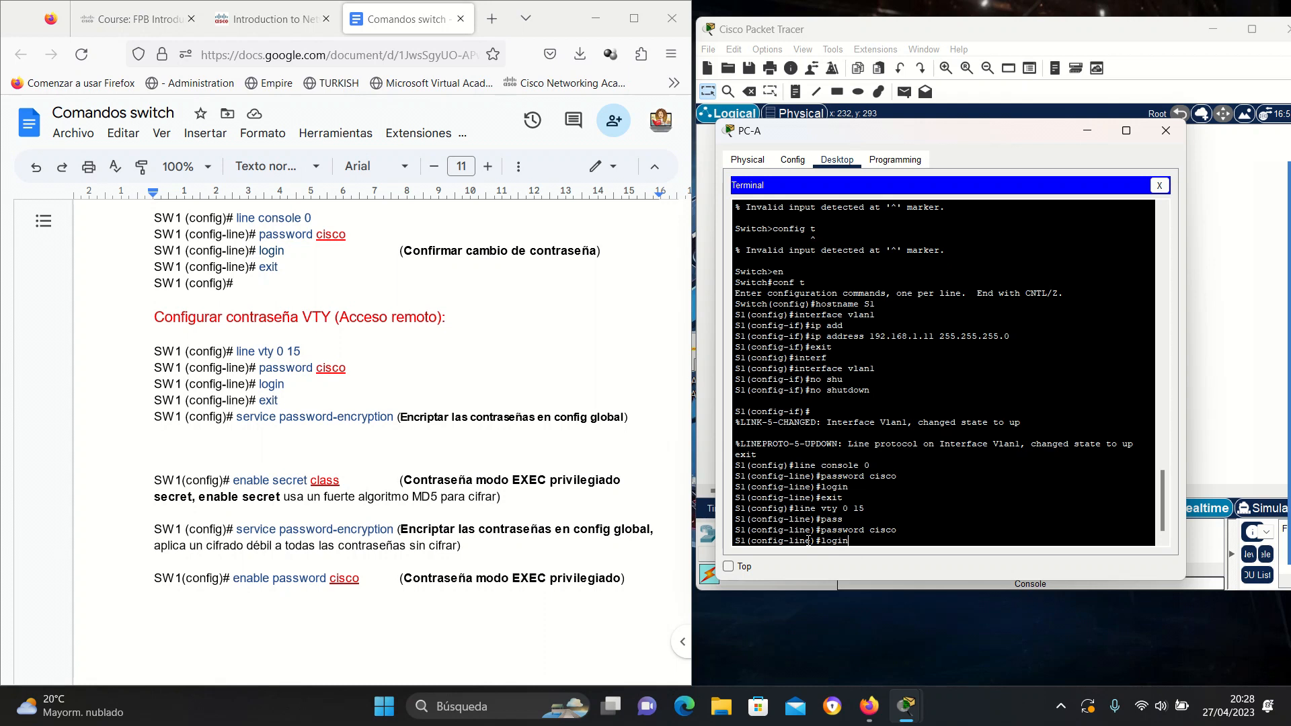
pyautogui.press('Return')
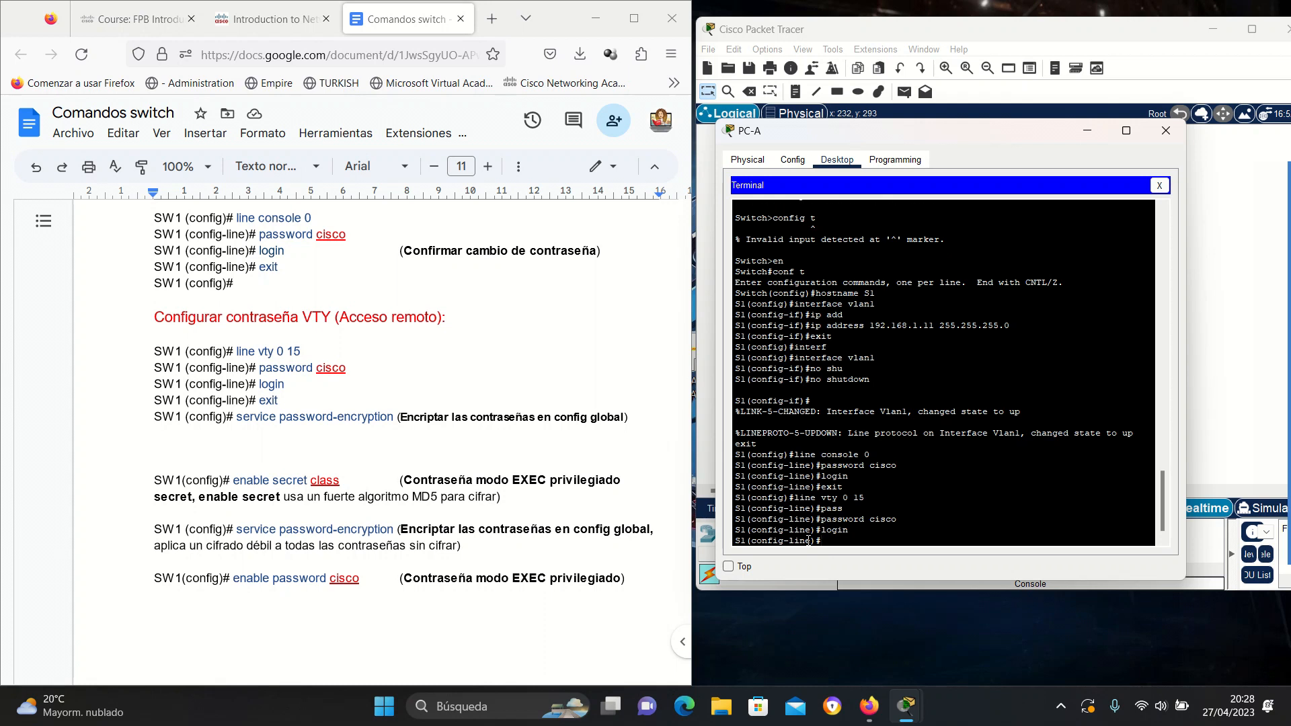
pyautogui.write('exit')
pyautogui.press('Return')
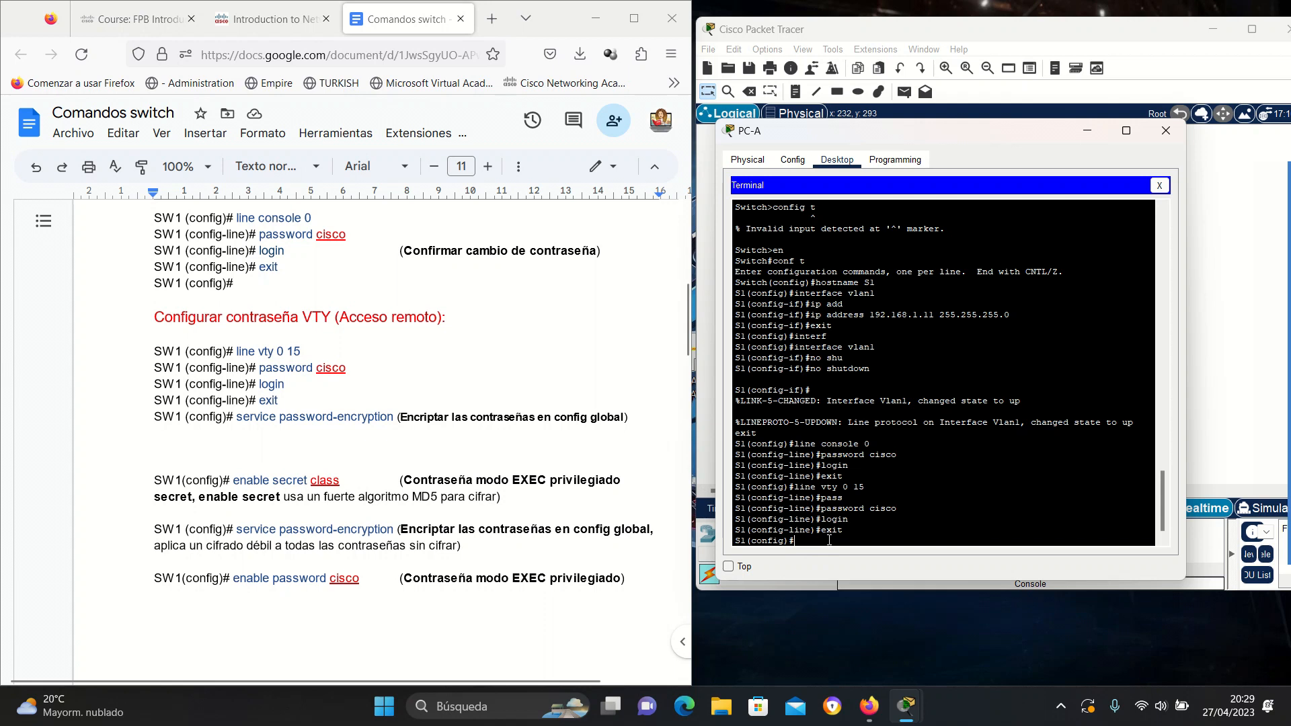
# Set the privileged EXEC enable secret password on switch S1.
pyautogui.write('na')
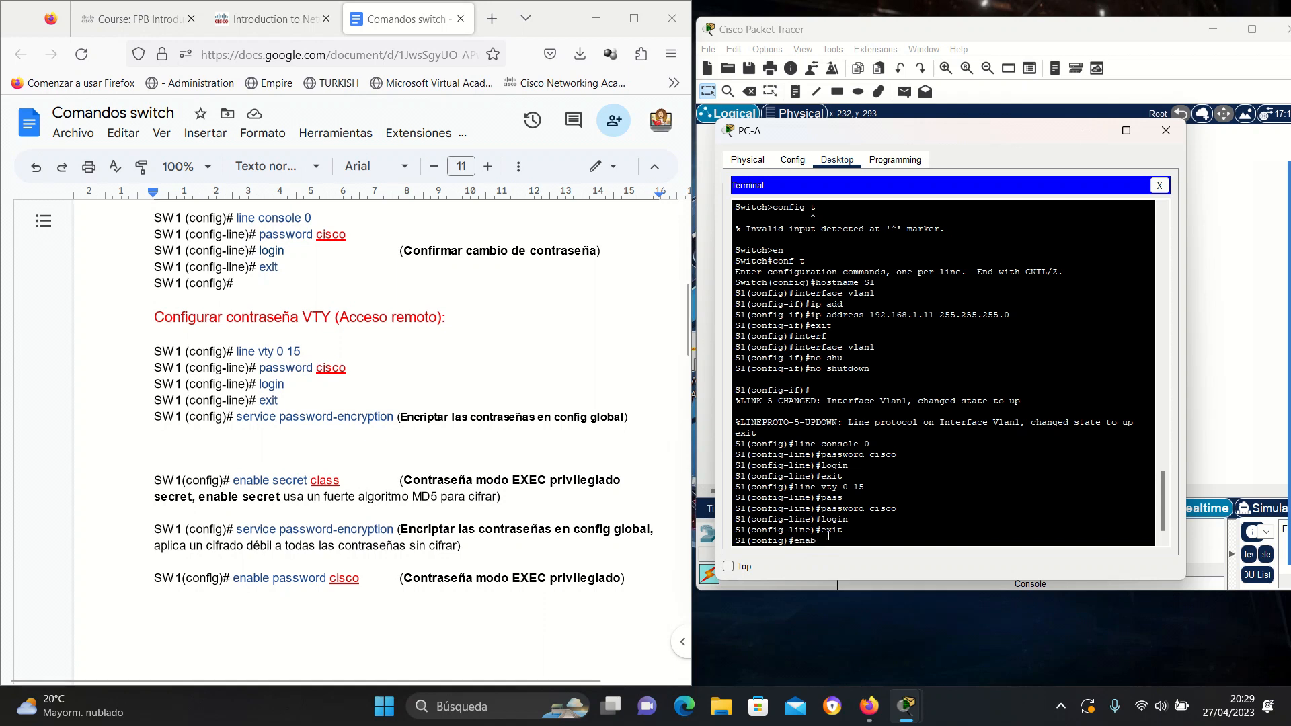
pyautogui.write('b')
pyautogui.press('Tab')
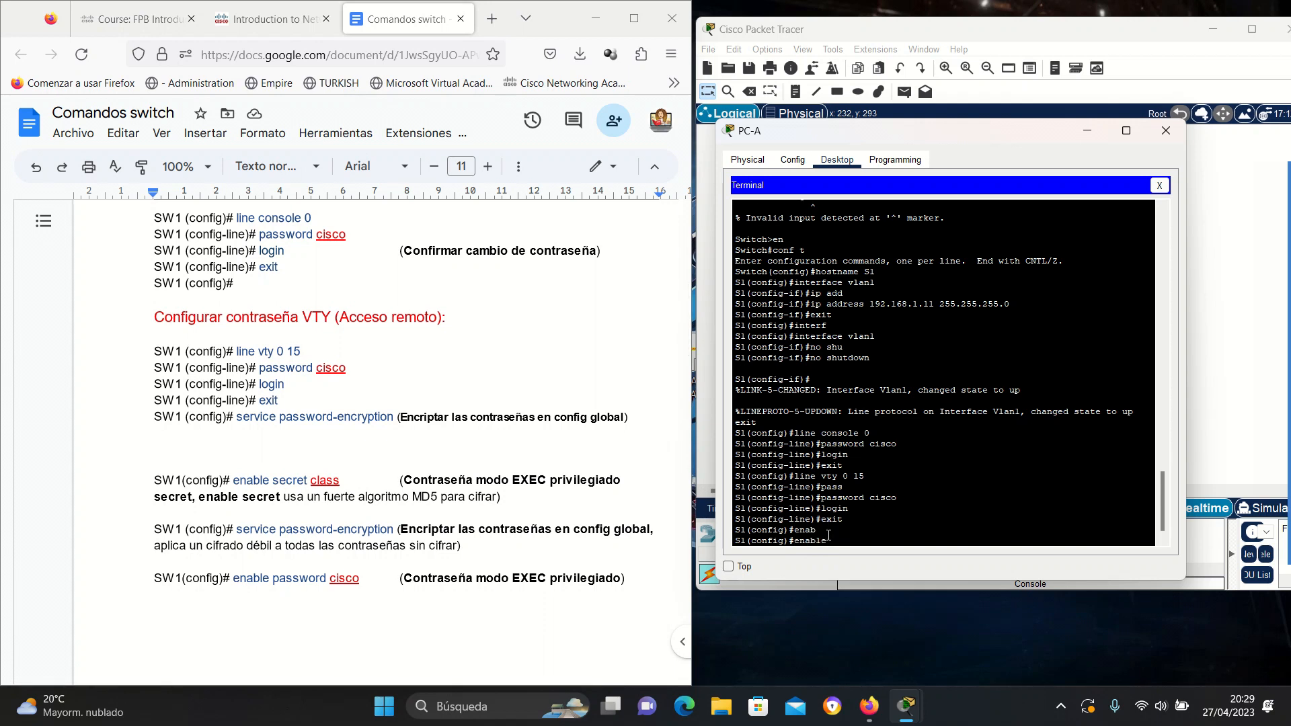
pyautogui.write('SE')
pyautogui.press('BackSpace')
pyautogui.write('secret class')
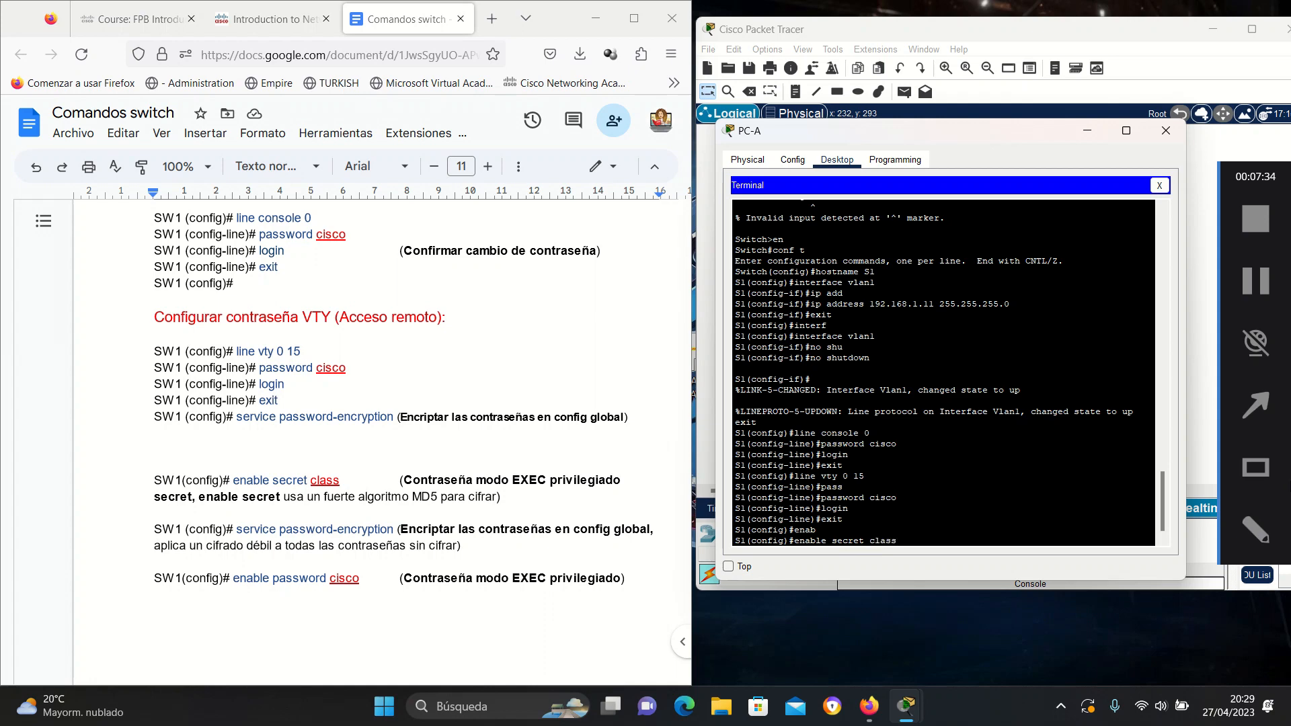
pyautogui.press('Return')
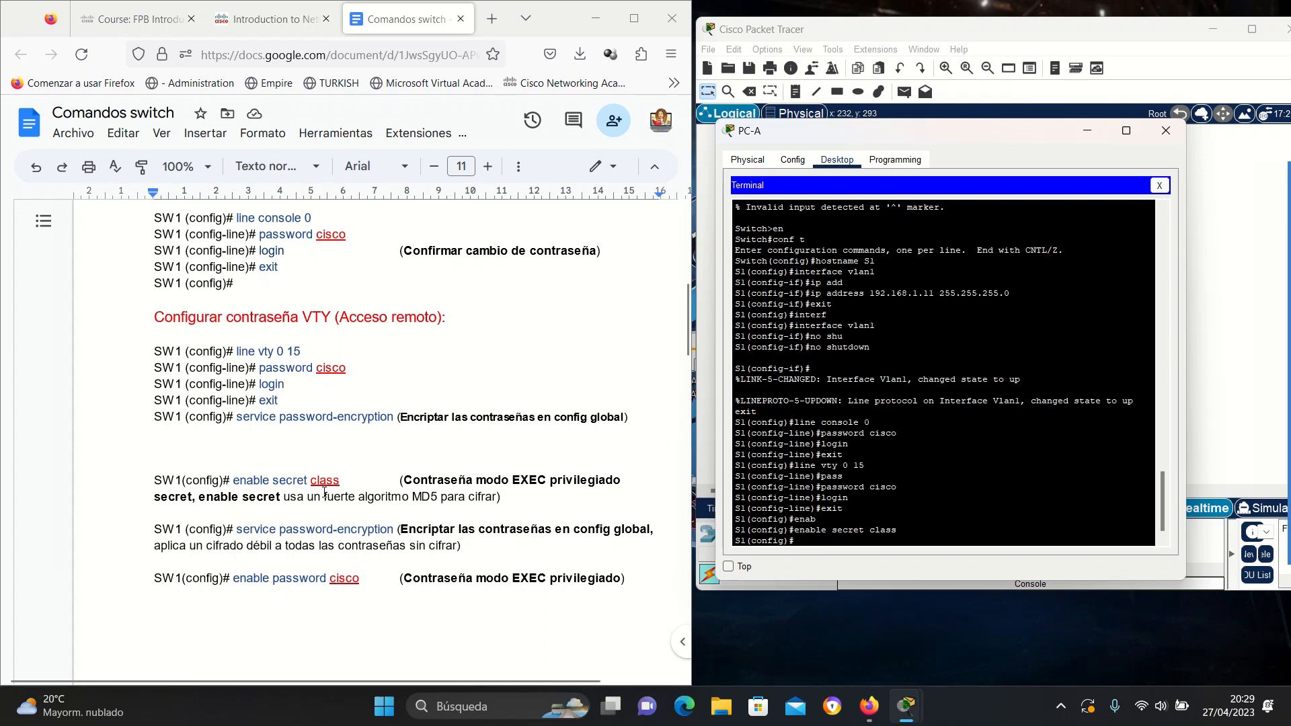
# Check the lab instructions, then exit configuration mode back to the S1# prompt.
pyautogui.click(286, 27)
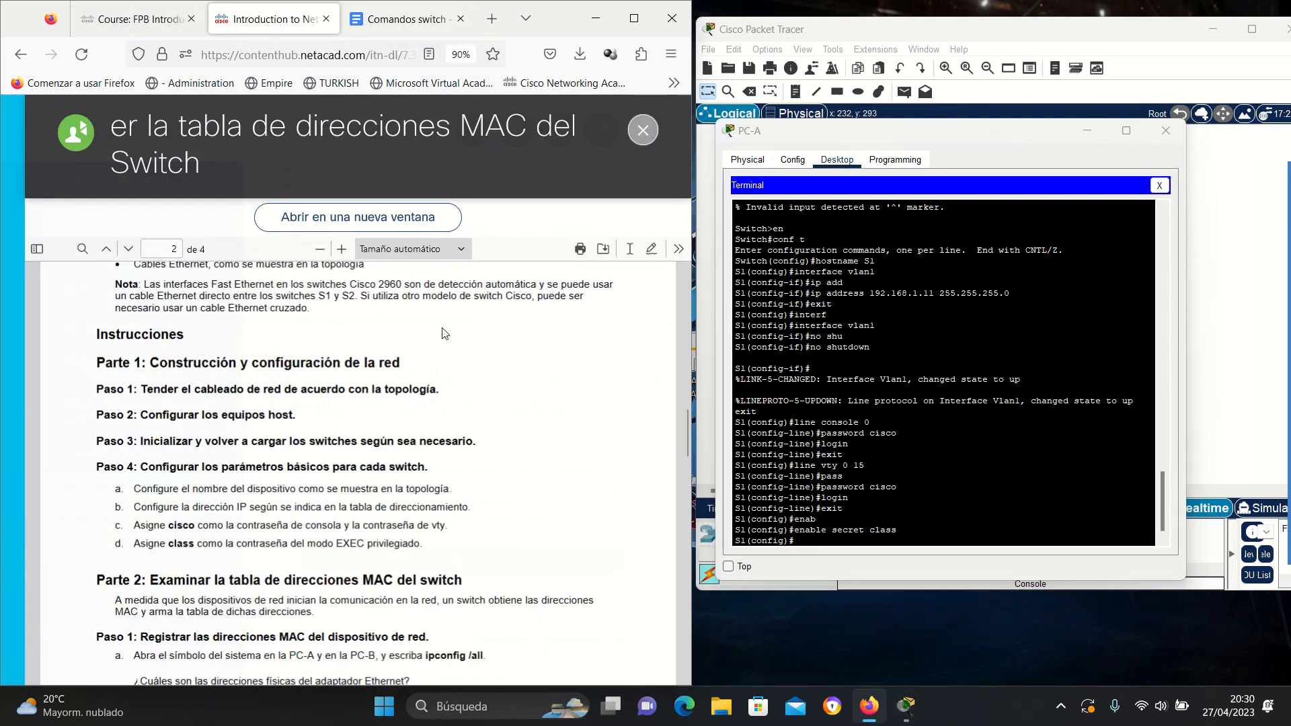
pyautogui.scroll(-2, 456, 461)
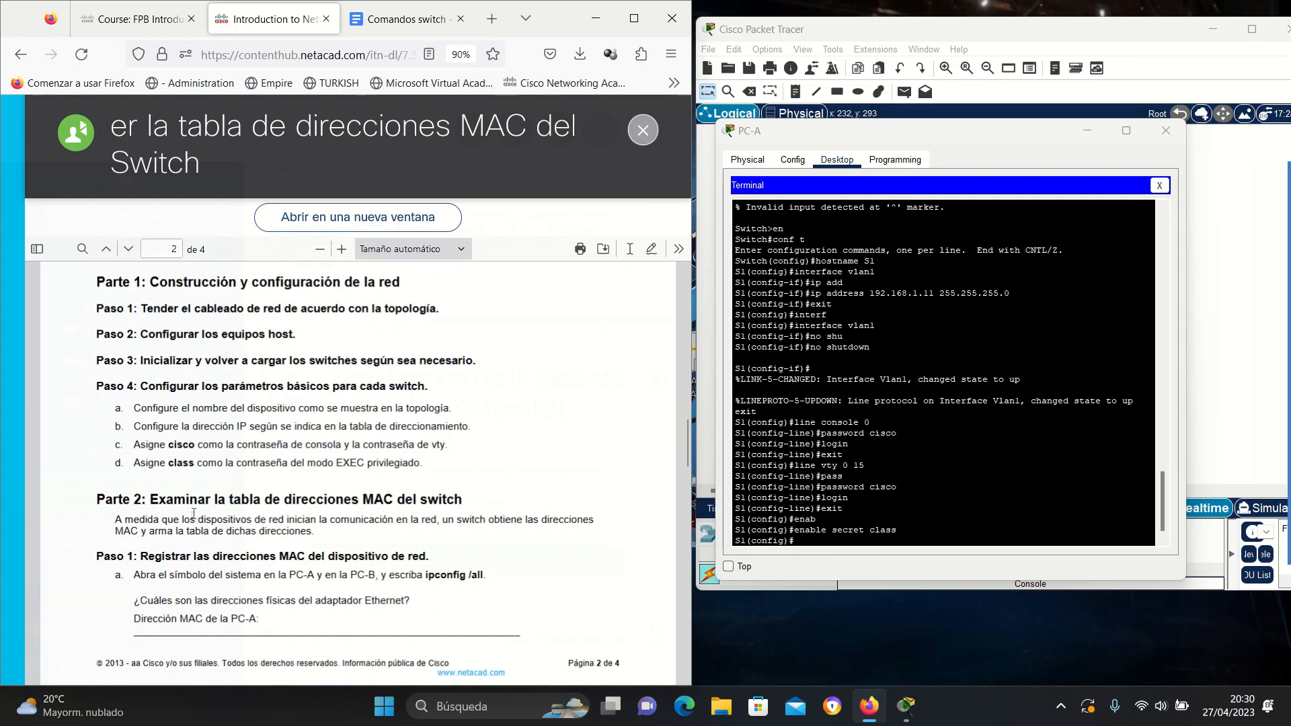
pyautogui.click(812, 538)
pyautogui.write('exit')
pyautogui.press('Return')
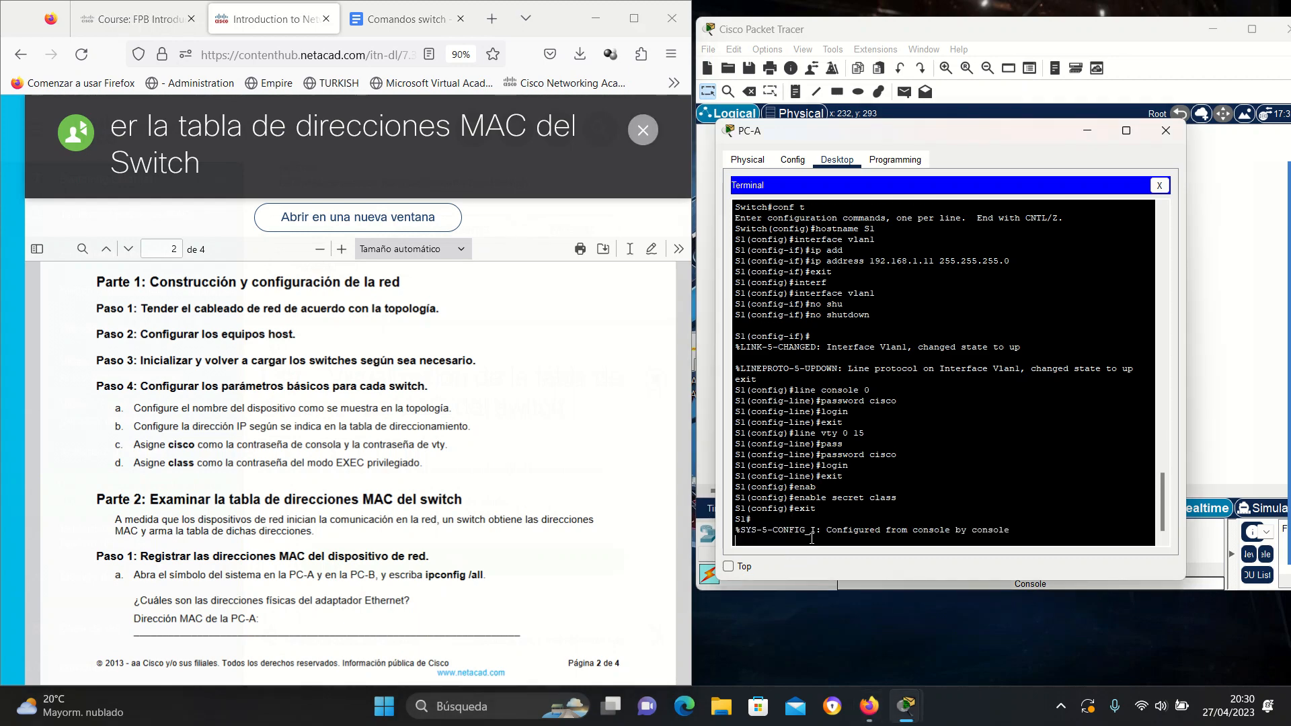
pyautogui.press('Return')
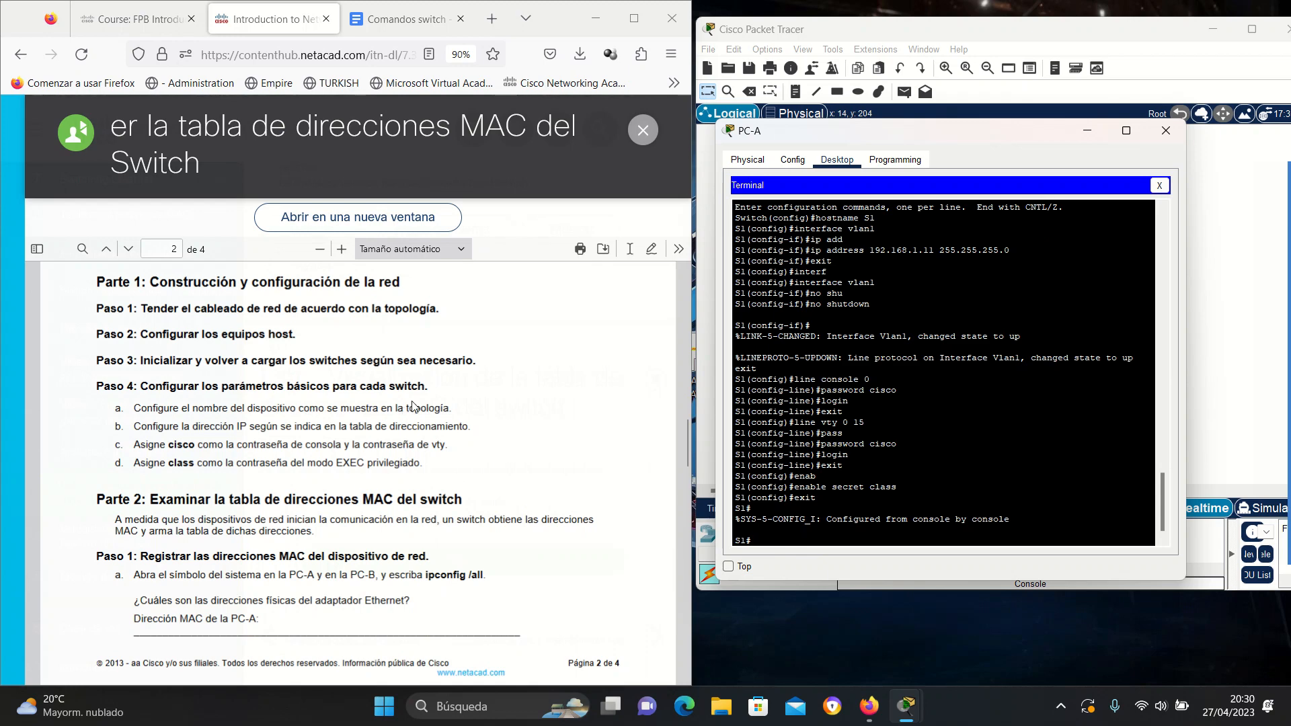
# Open switch S2's command line and bring up its Switch> prompt.
pyautogui.click(1089, 136)
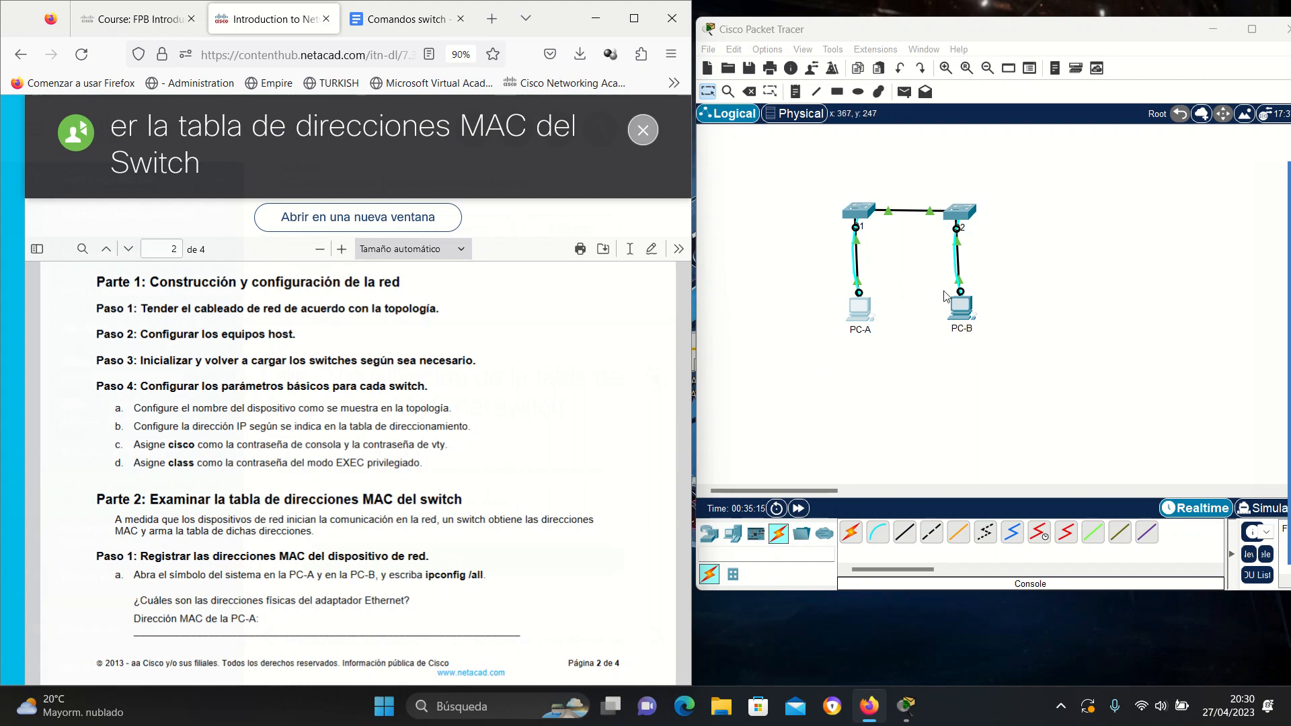
pyautogui.click(960, 213)
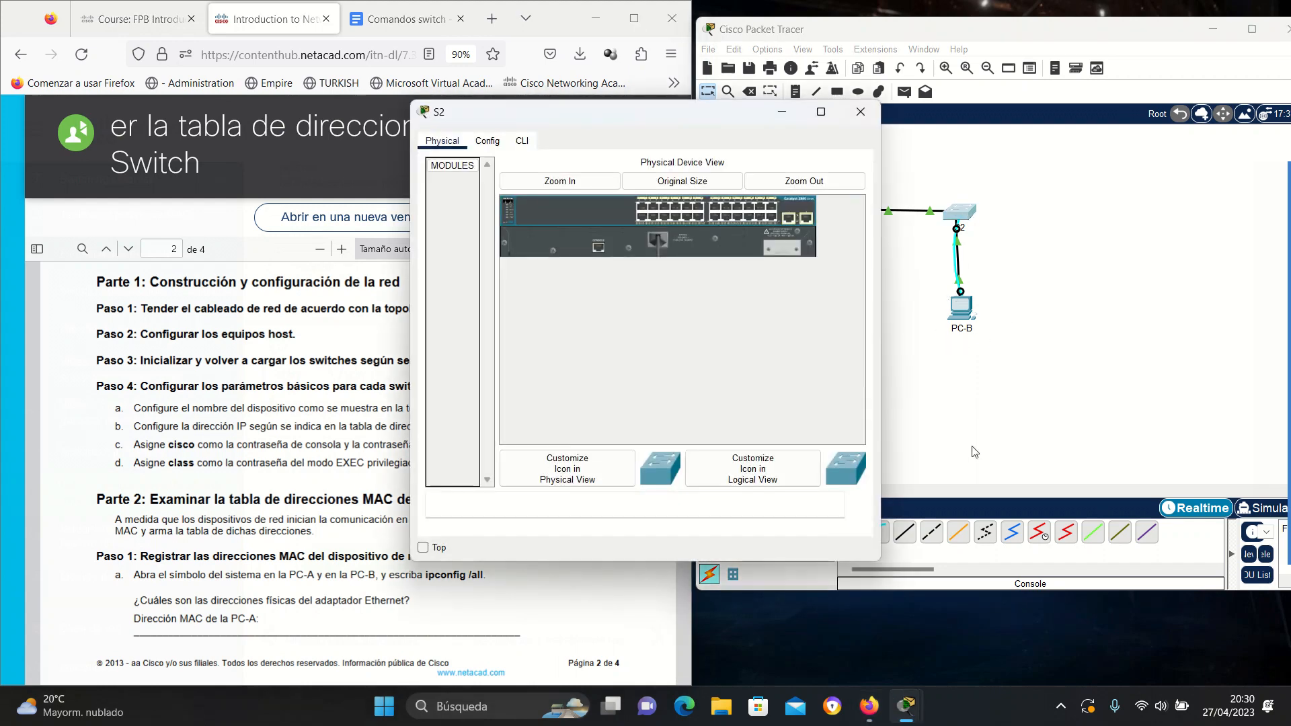
pyautogui.moveTo(646, 115); pyautogui.dragTo(938, 235)
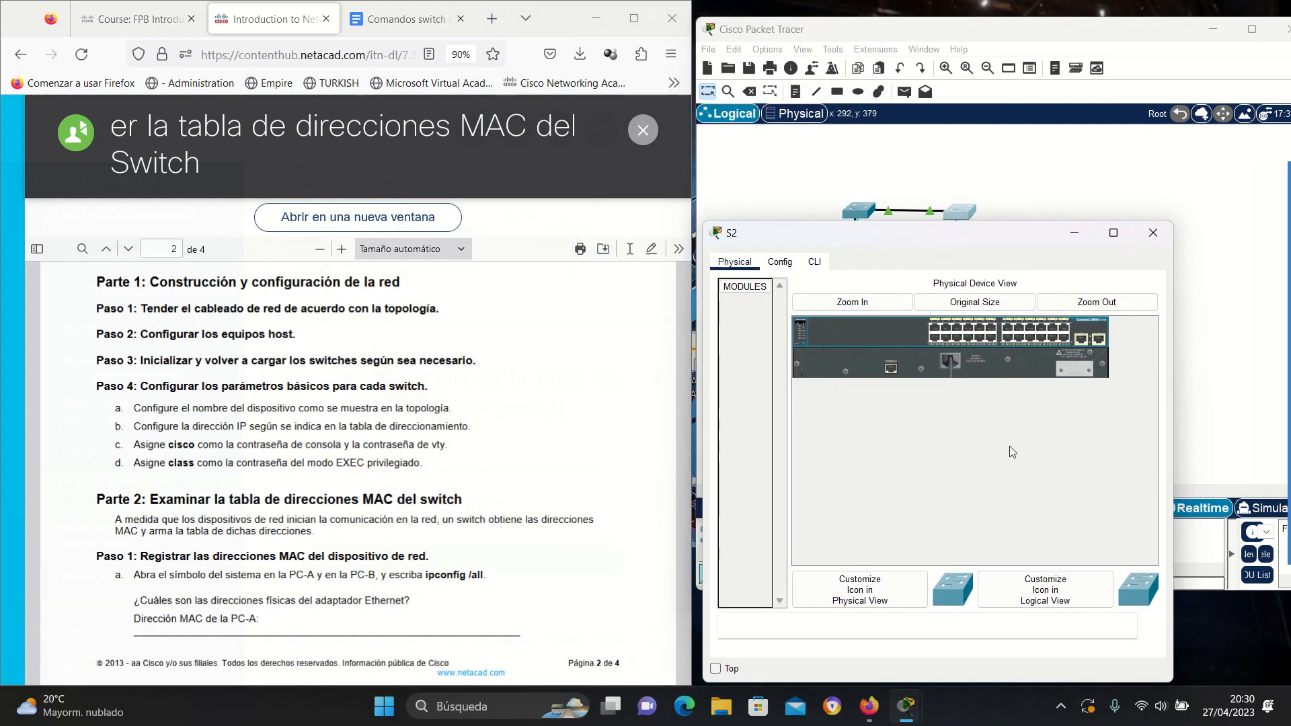
pyautogui.click(814, 262)
pyautogui.click(837, 604)
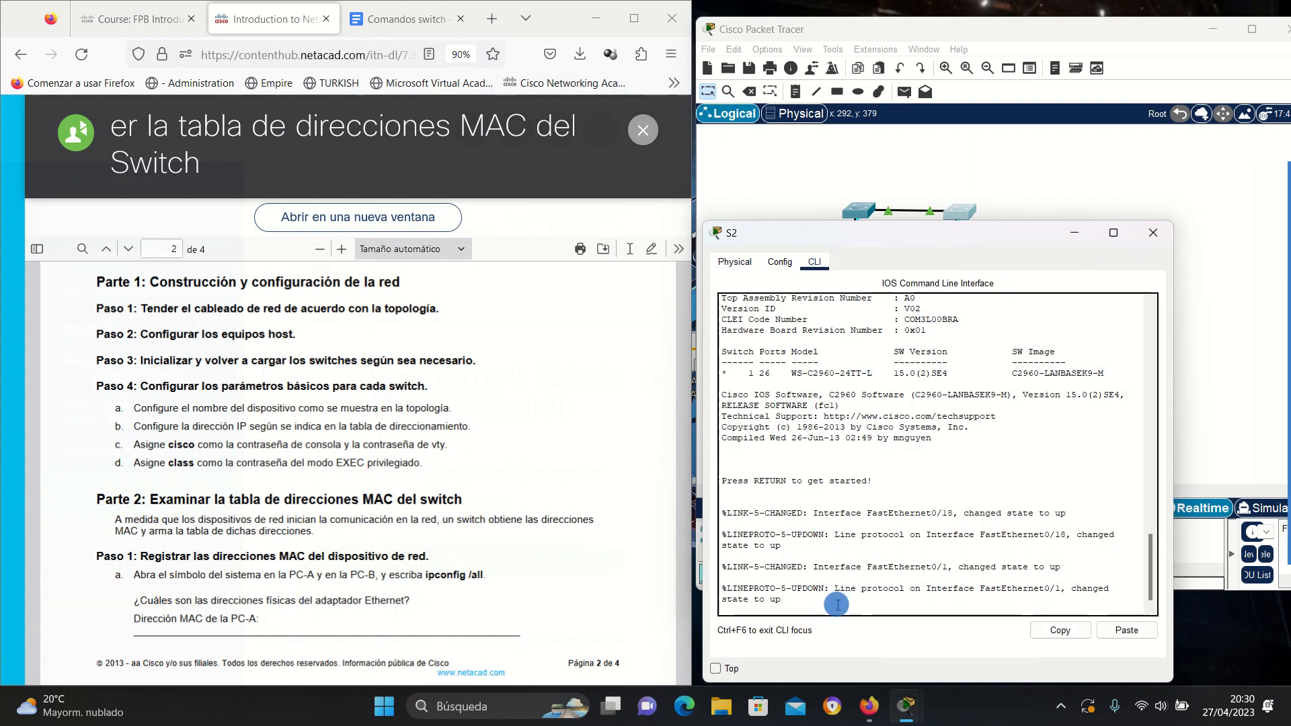
pyautogui.press('Return')
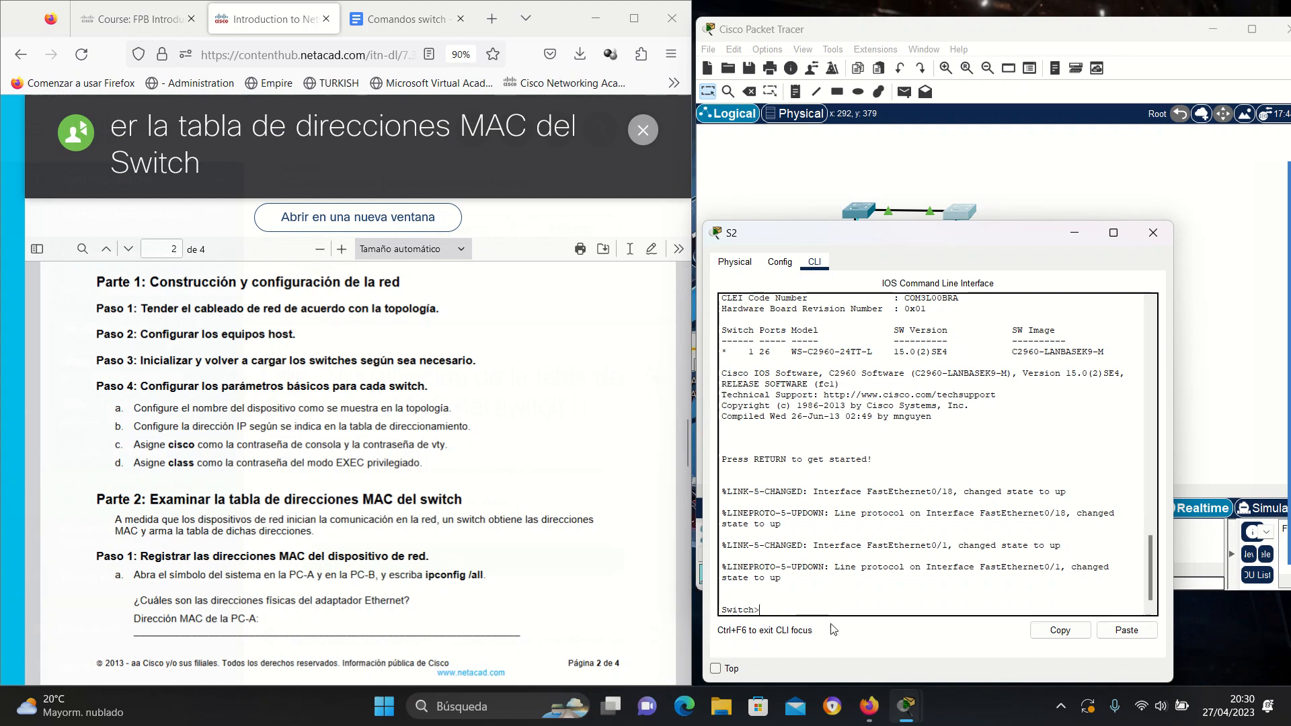
# Review the commands in PC-A's terminal, minimize it, and scroll the lab PDF up.
pyautogui.moveTo(906, 706)
pyautogui.click(897, 630)
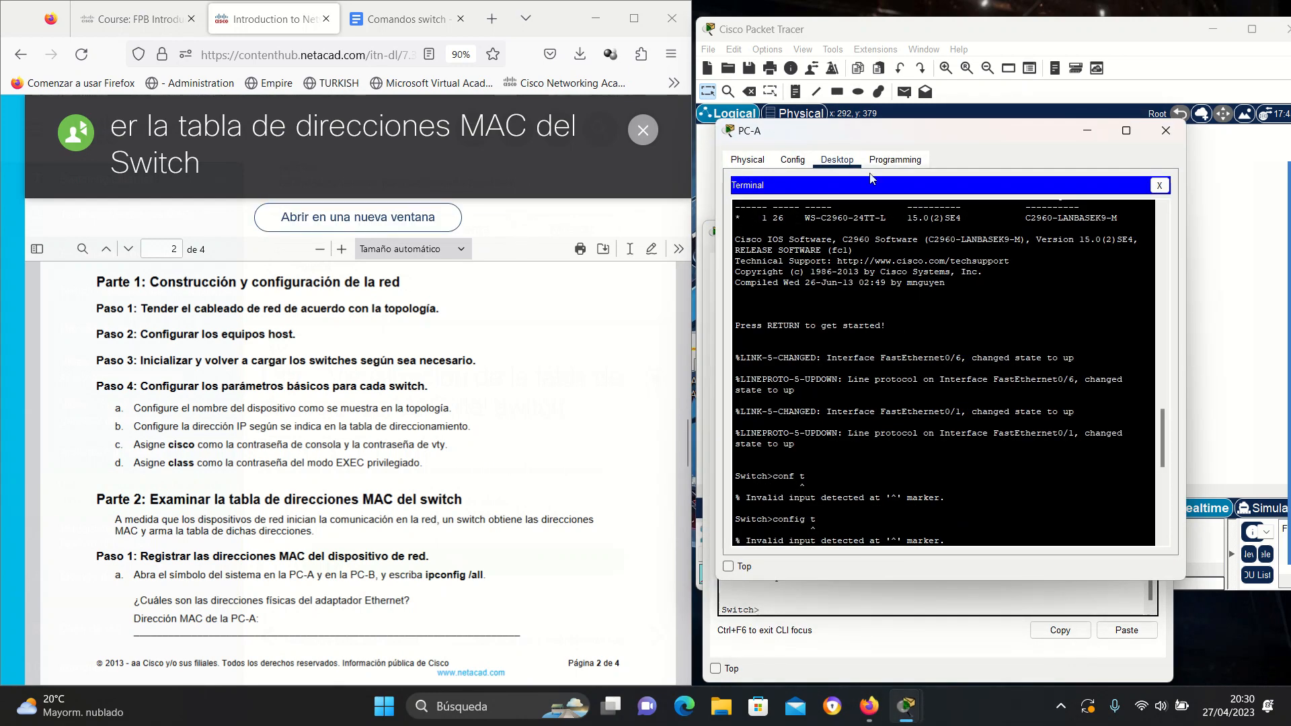
pyautogui.moveTo(941, 164); pyautogui.dragTo(406, 101)
pyautogui.scroll(10, 438, 334)
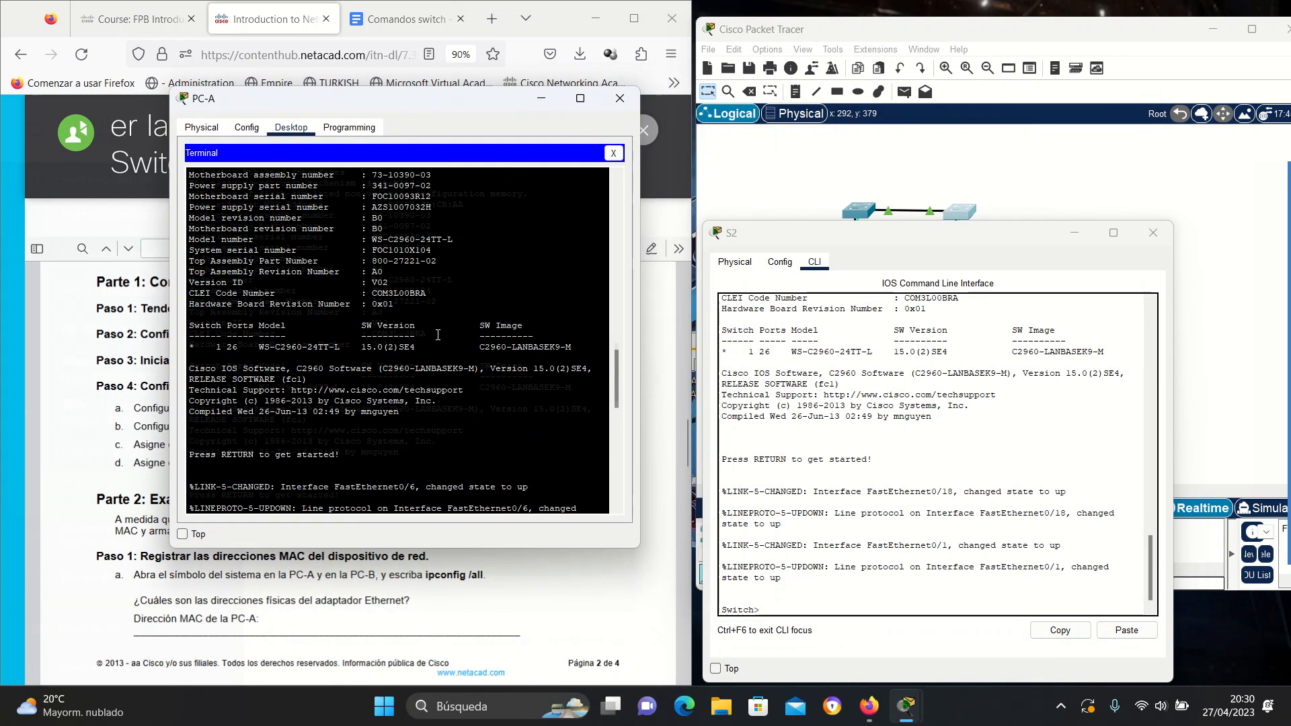
pyautogui.scroll(-12, 320, 363)
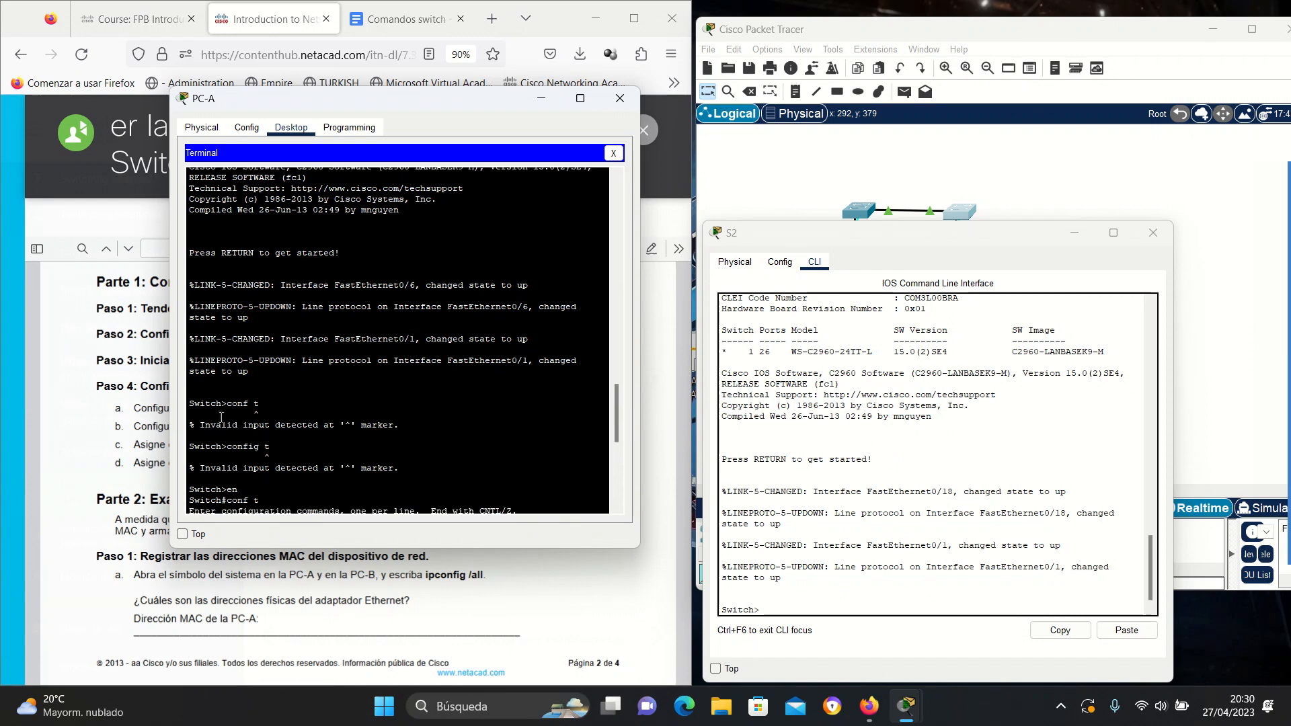
pyautogui.scroll(-3, 221, 417)
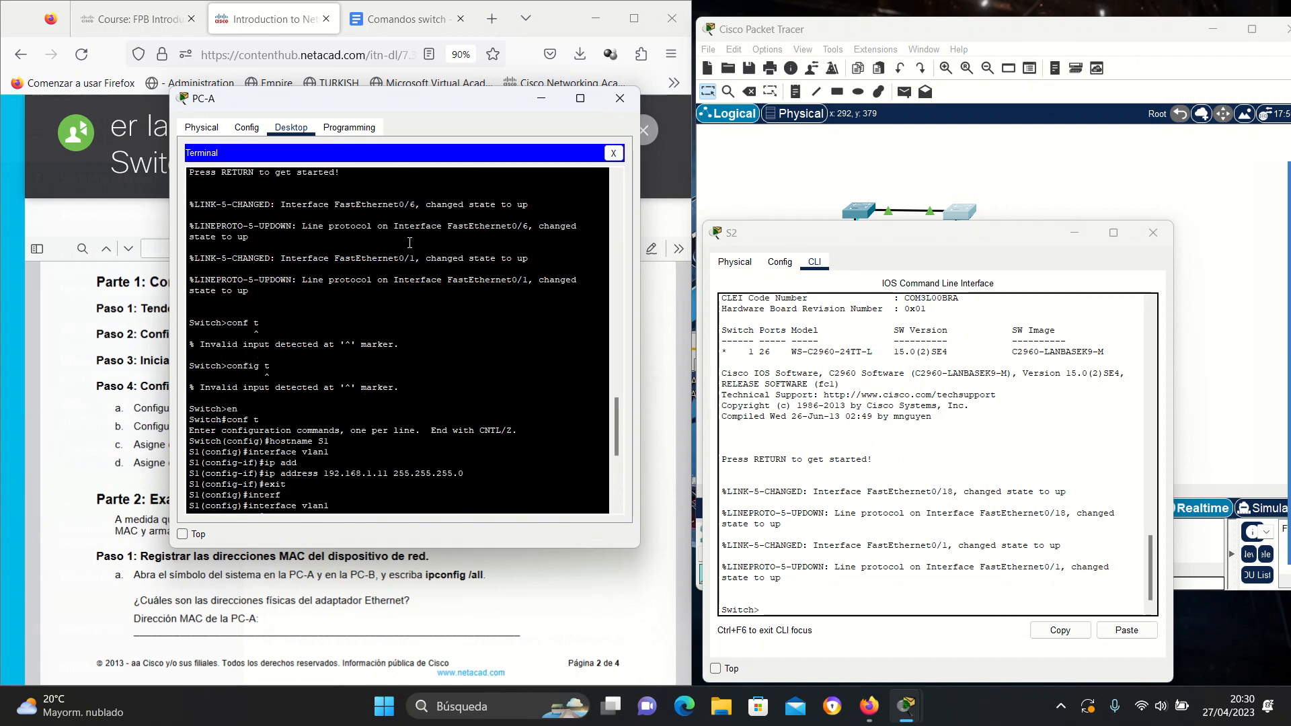
pyautogui.doubleClick(232, 409)
pyautogui.moveTo(206, 408); pyautogui.dragTo(237, 408)
pyautogui.click(541, 98)
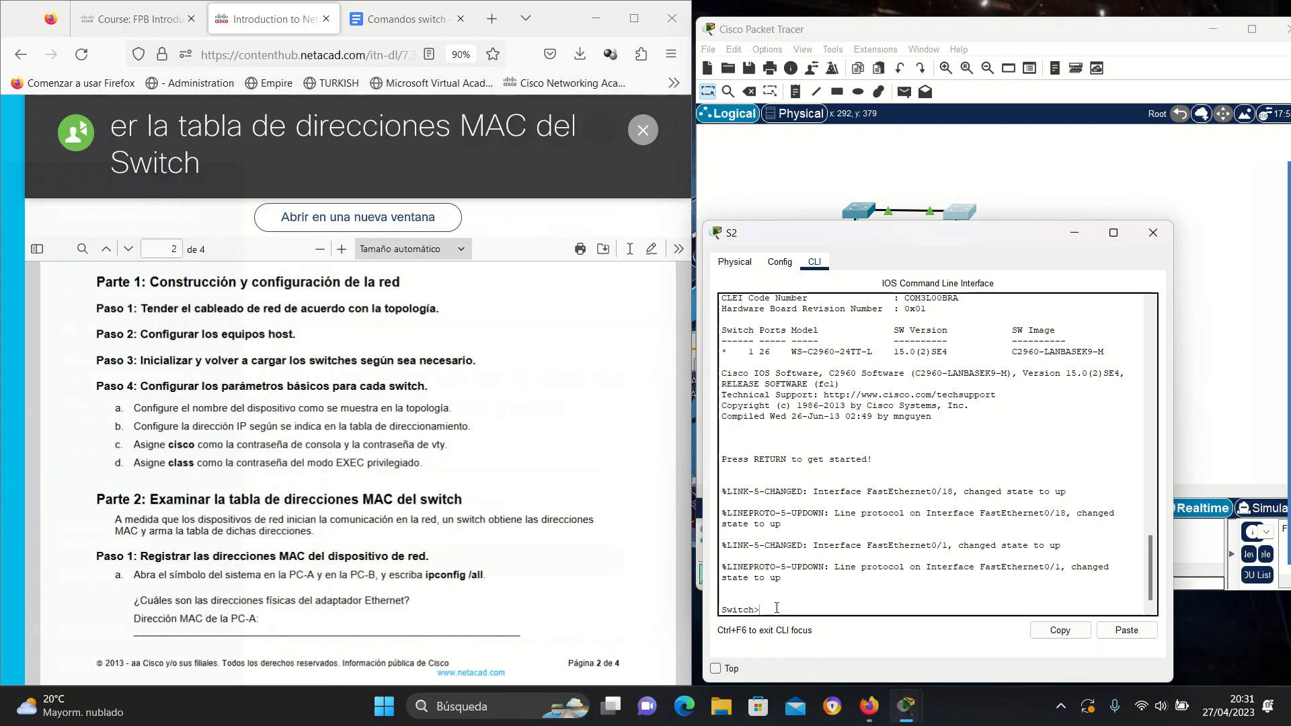
pyautogui.scroll(6, 509, 496)
pyautogui.scroll(3, 508, 496)
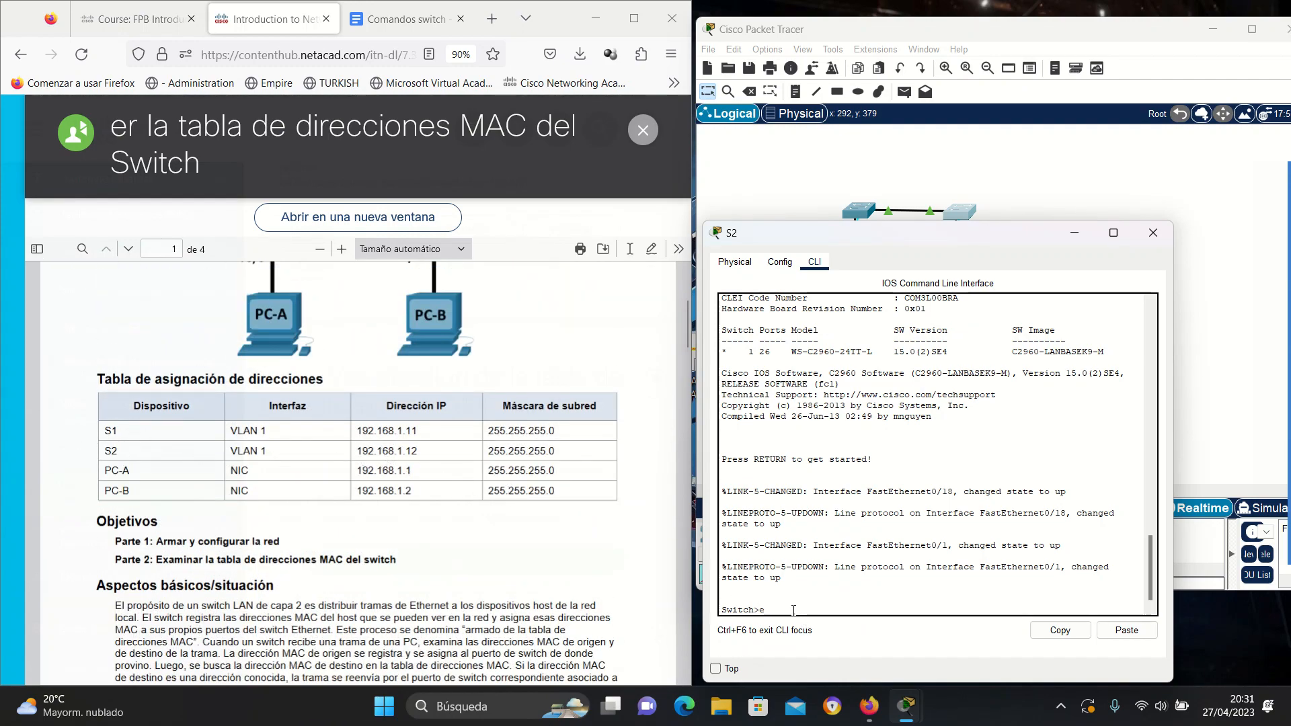
# On S2, enter privileged and global configuration modes and select interface vlan1.
pyautogui.write('n')
pyautogui.press('Return')
pyautogui.write('conf t')
pyautogui.press('Return')
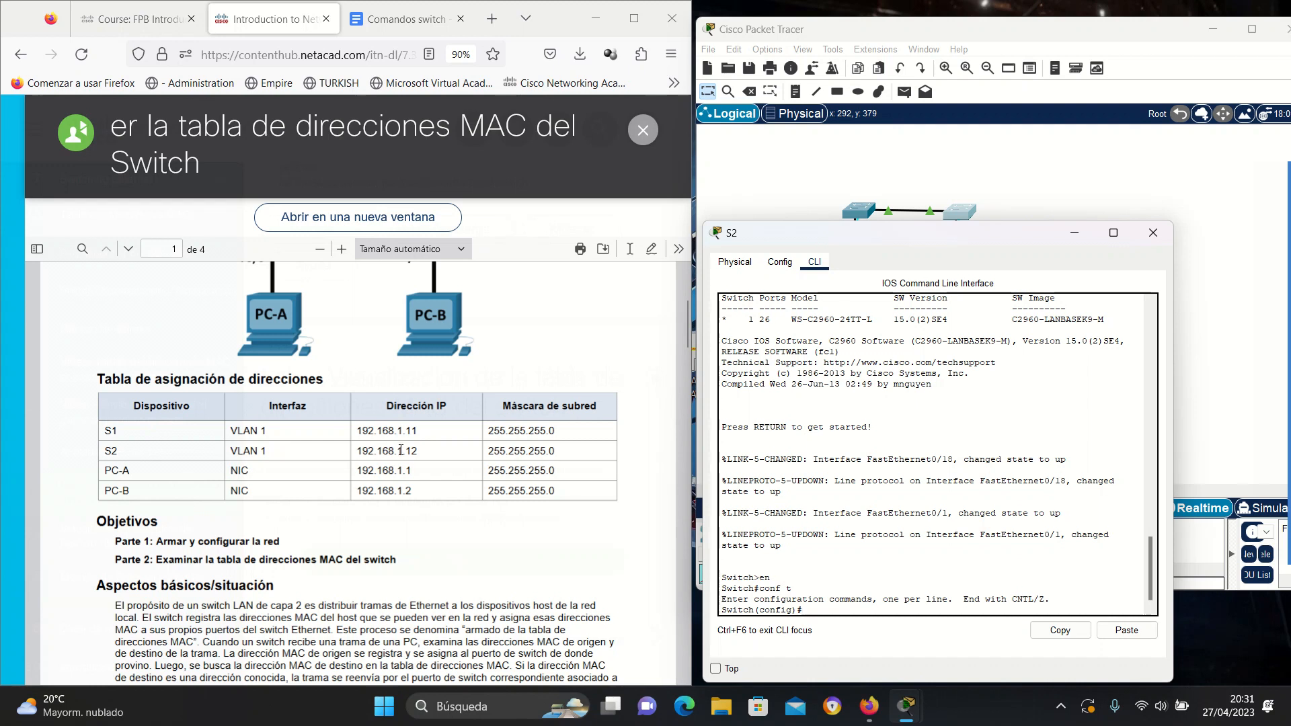
pyautogui.write('inter')
pyautogui.press('Tab')
pyautogui.write('vlan')
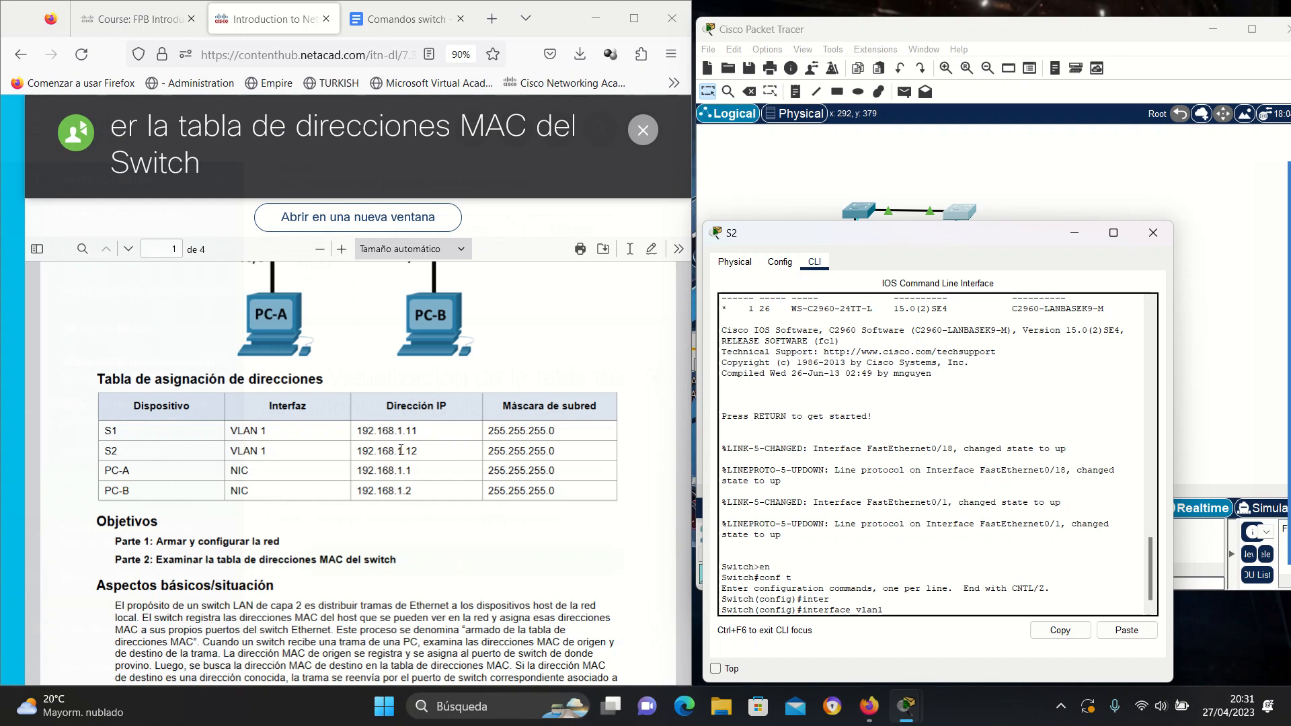
pyautogui.write('1')
pyautogui.press('Return')
# Assign VLAN 1 the address 192.168.1.12 with mask 255.255.255.0.
pyautogui.write('ip')
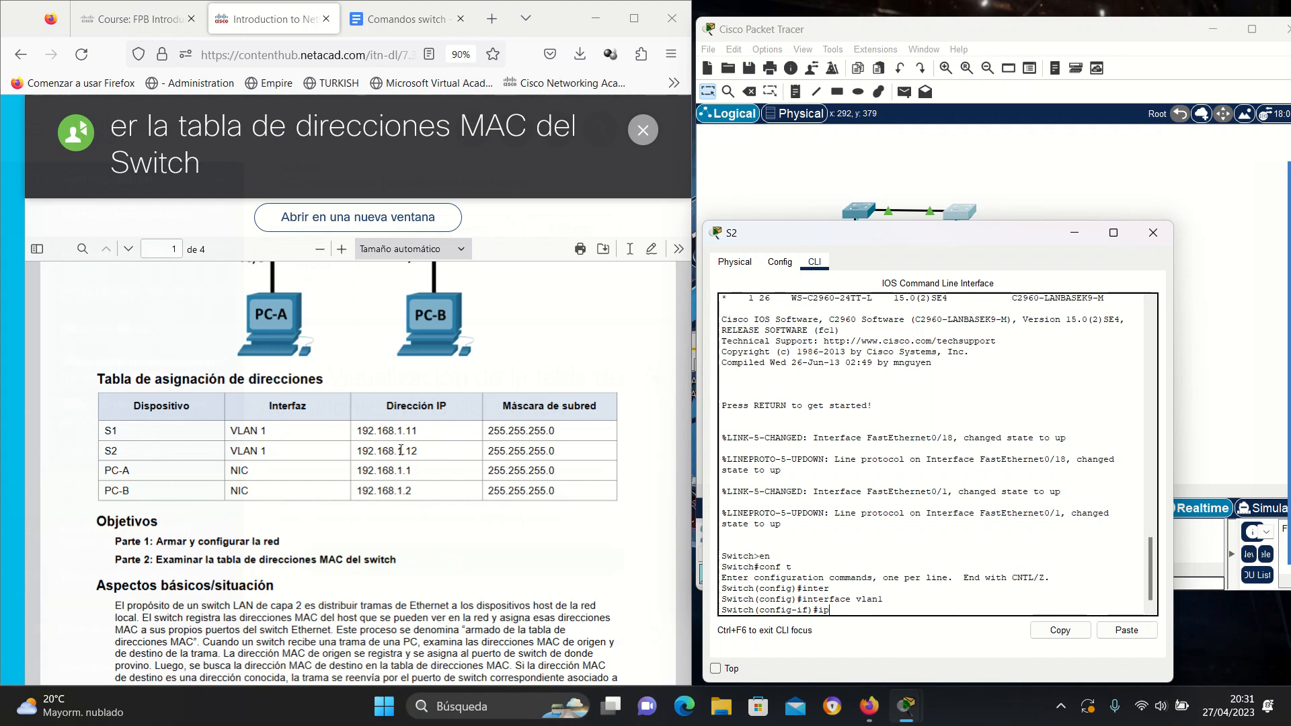
pyautogui.write(' add')
pyautogui.press('Tab')
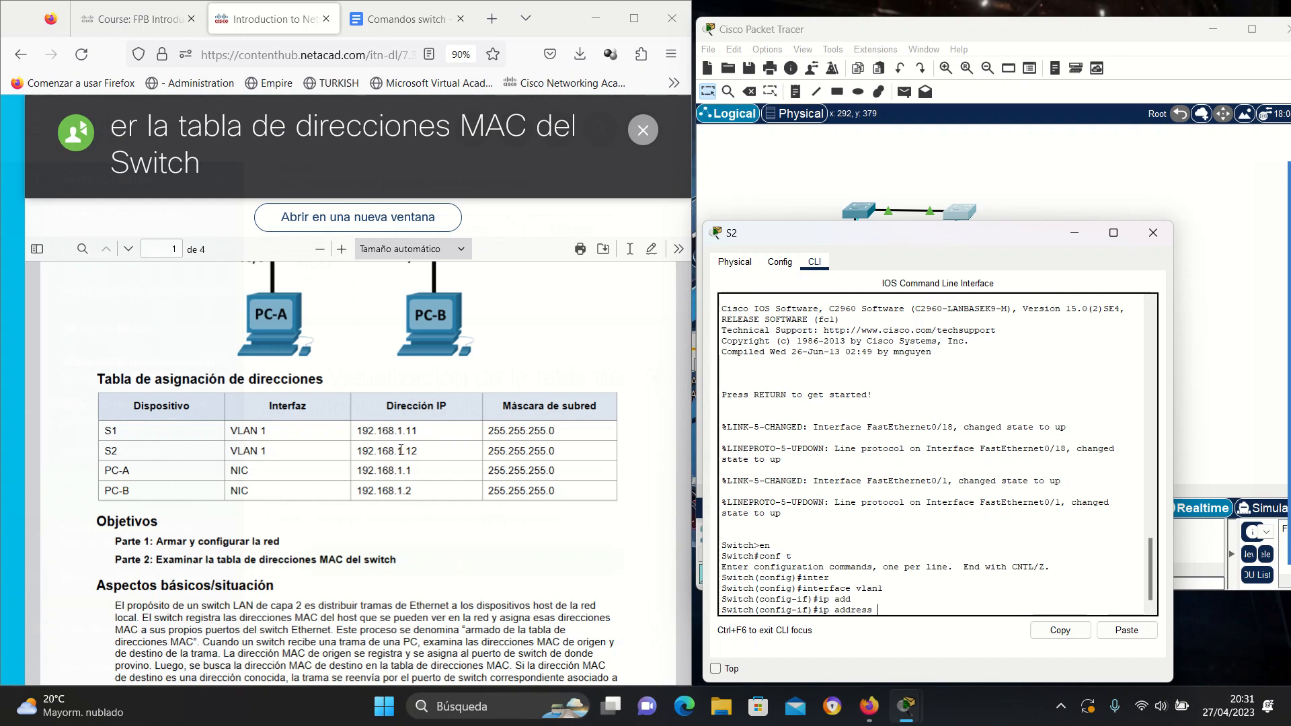
pyautogui.write('192')
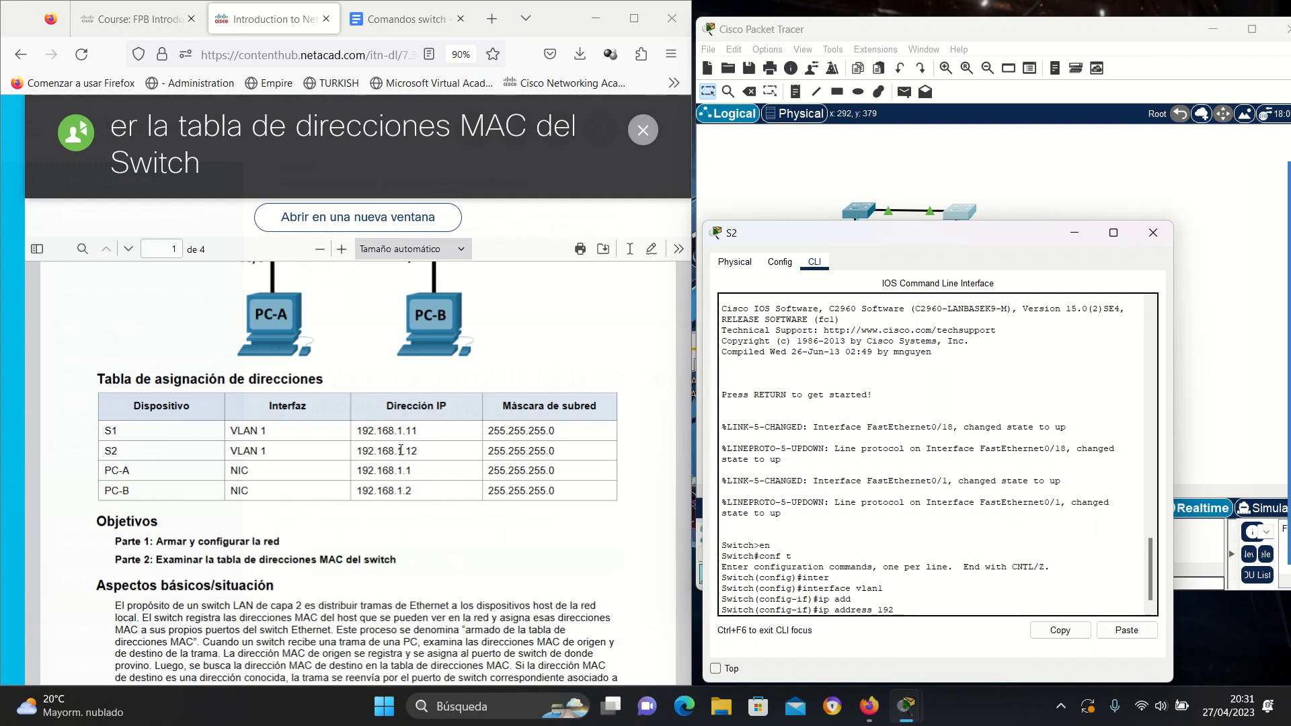
pyautogui.write('.168.1.12 25')
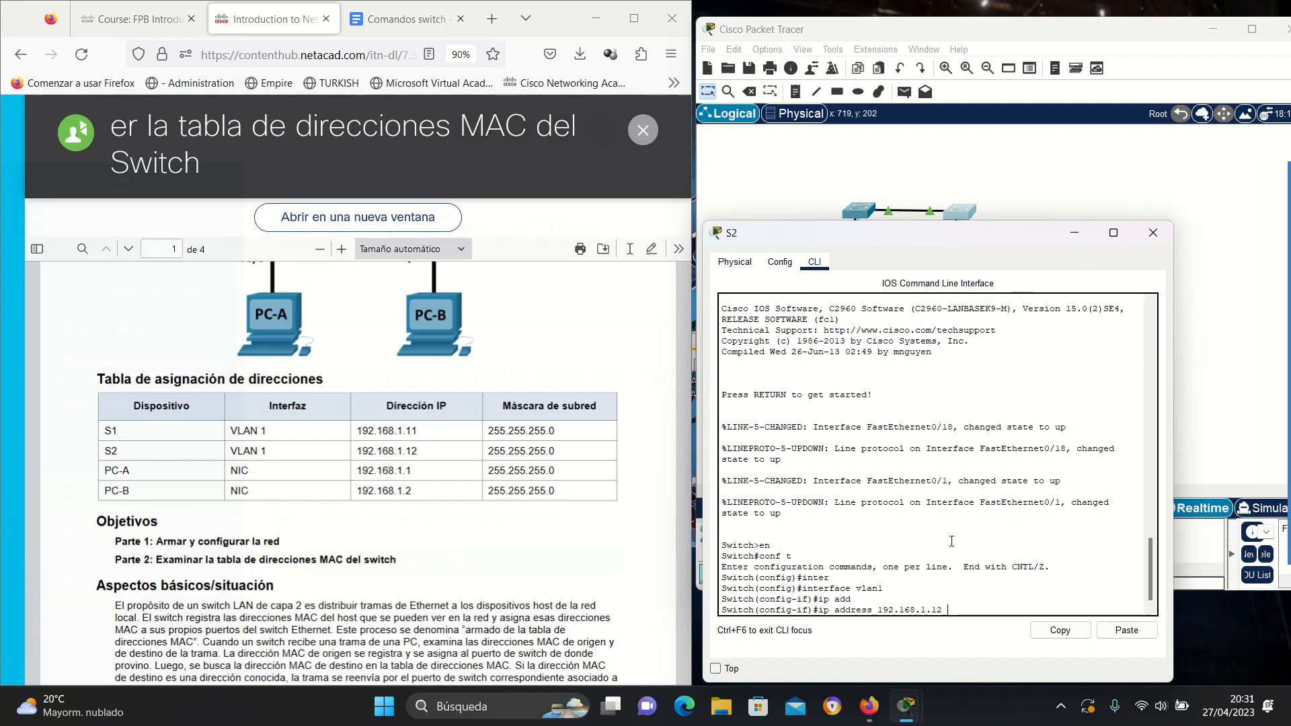
pyautogui.write('5.25')
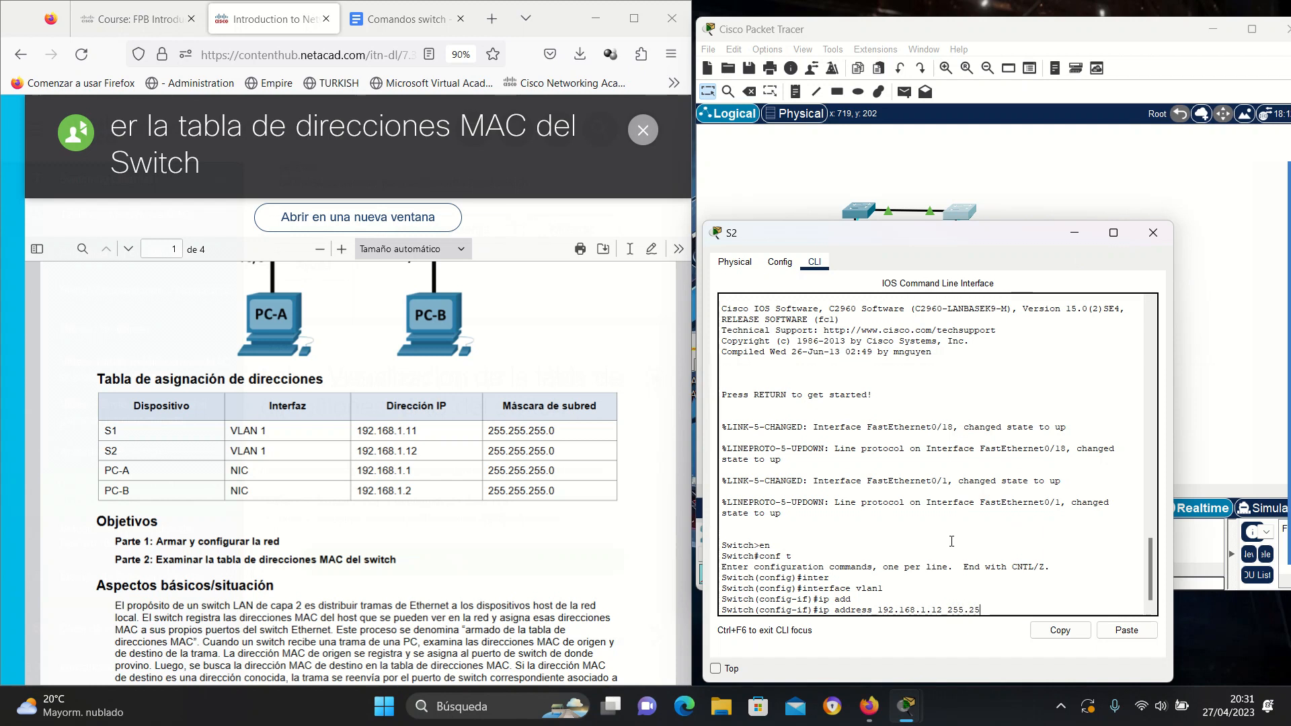
pyautogui.write('5.255.0')
pyautogui.press('Return')
pyautogui.write('exit')
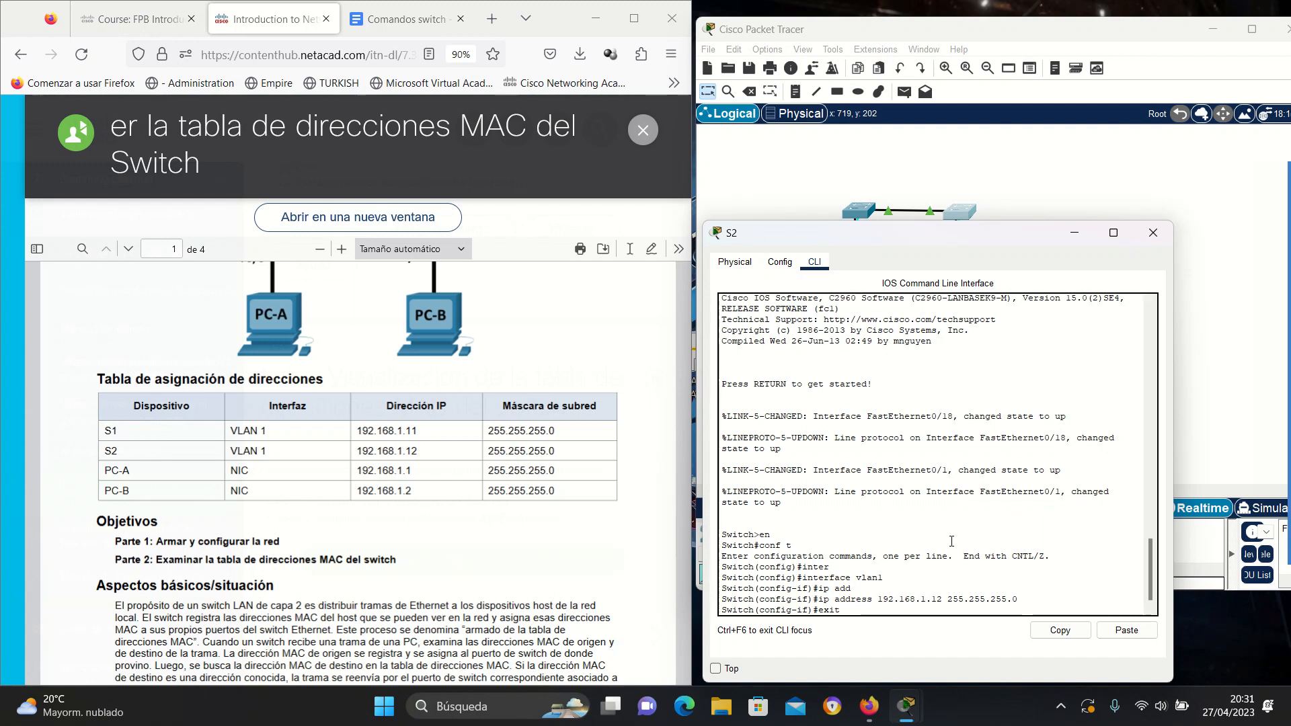
pyautogui.press('Return')
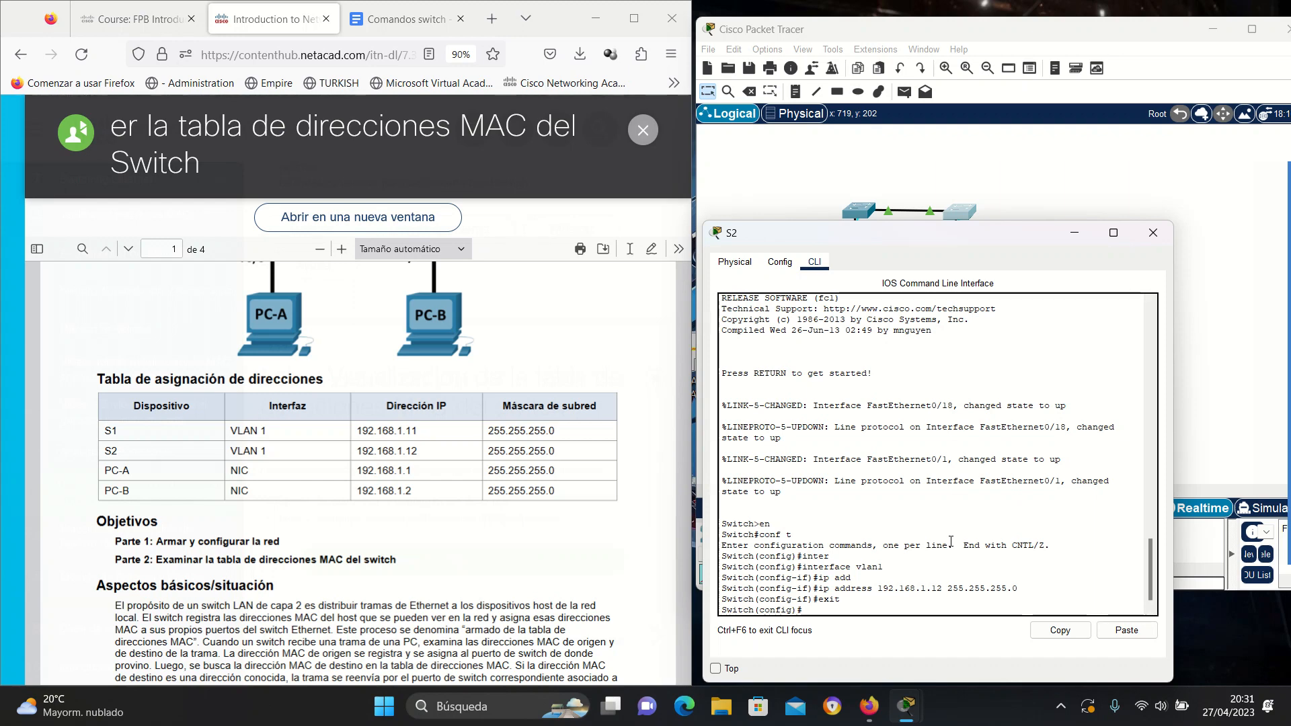
# Abandon an unfinished line console command and consult the Comandos switch notes.
pyautogui.scroll(-15, 592, 484)
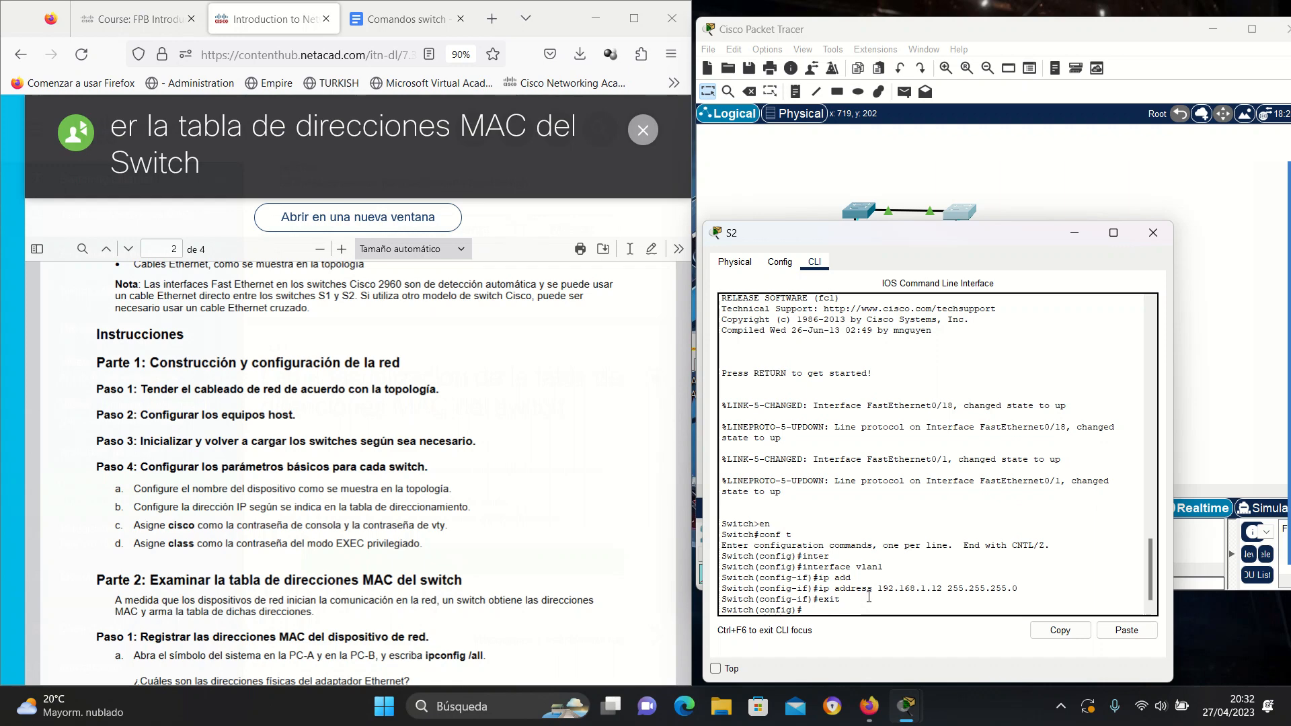
pyautogui.write('line conso')
pyautogui.press('Tab')
pyautogui.write('0')
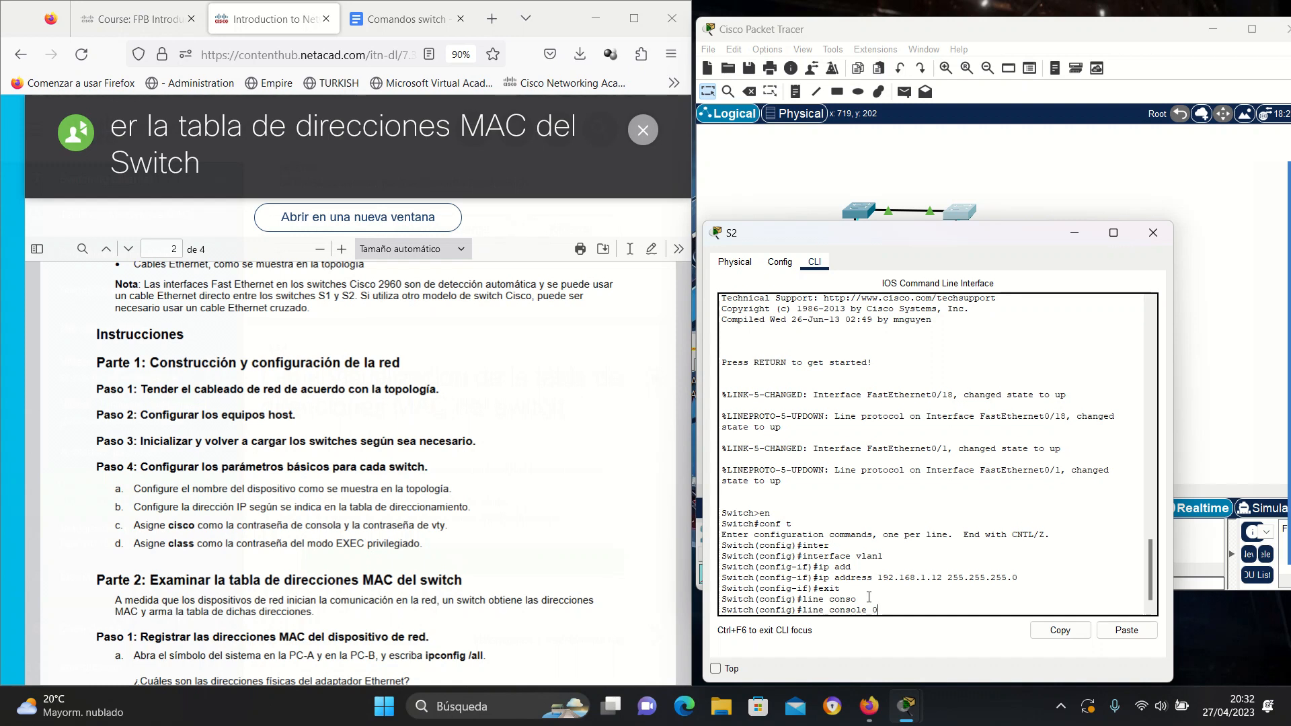
pyautogui.press('BackSpace')
pyautogui.press('BackSpace')
pyautogui.press('BackSpace')
pyautogui.press('BackSpace')
pyautogui.press('BackSpace')
pyautogui.press('BackSpace')
pyautogui.press('BackSpace')
pyautogui.press('BackSpace')
pyautogui.press('BackSpace')
pyautogui.press('BackSpace')
pyautogui.press('BackSpace')
pyautogui.press('BackSpace')
pyautogui.click(398, 20)
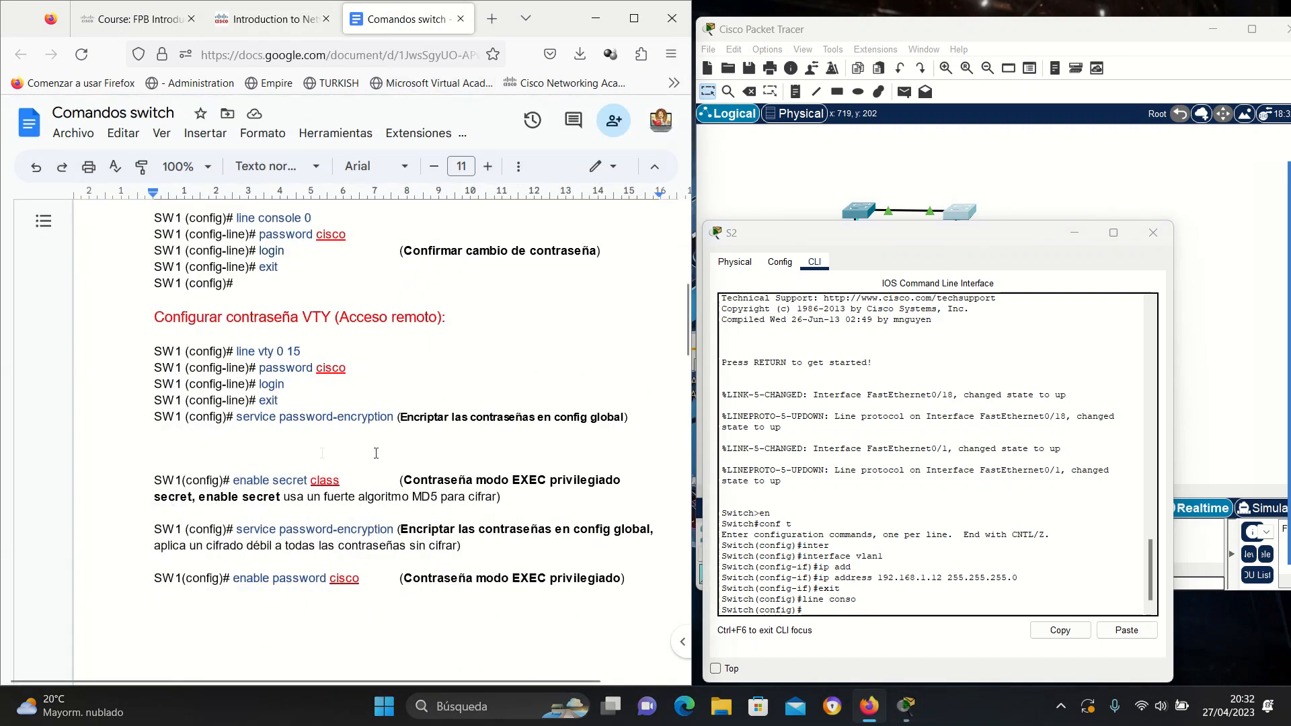
pyautogui.click(868, 610)
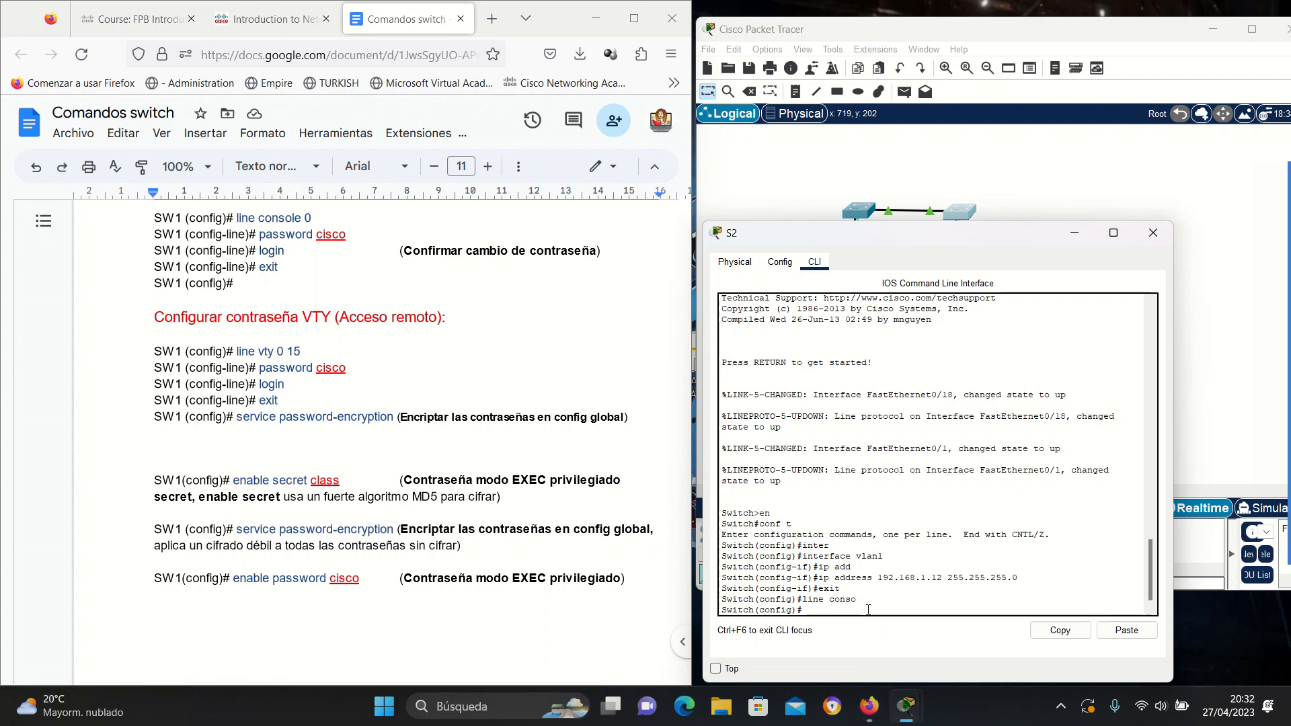
# Bring interface vlan1 up with no shutdown and return to global configuration.
pyautogui.write('inter')
pyautogui.press('Tab')
pyautogui.write('vl')
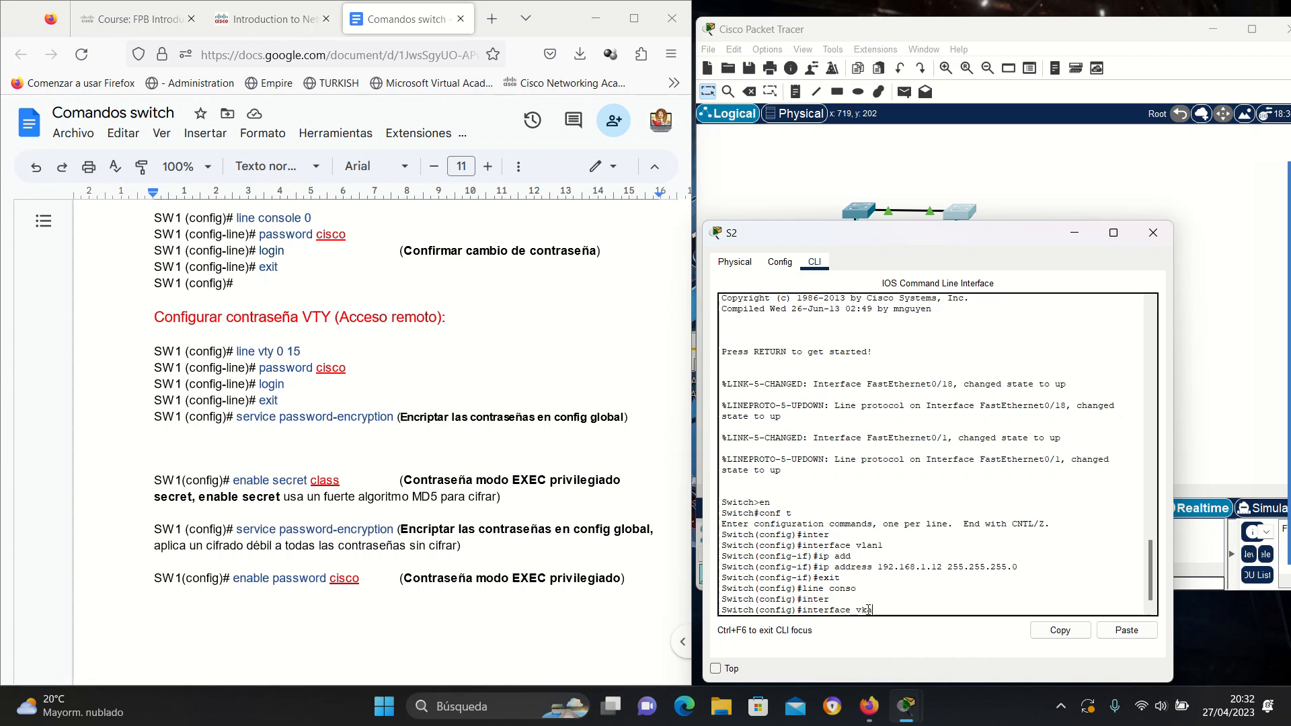
pyautogui.write('an1')
pyautogui.press('Return')
pyautogui.write('no shutdown')
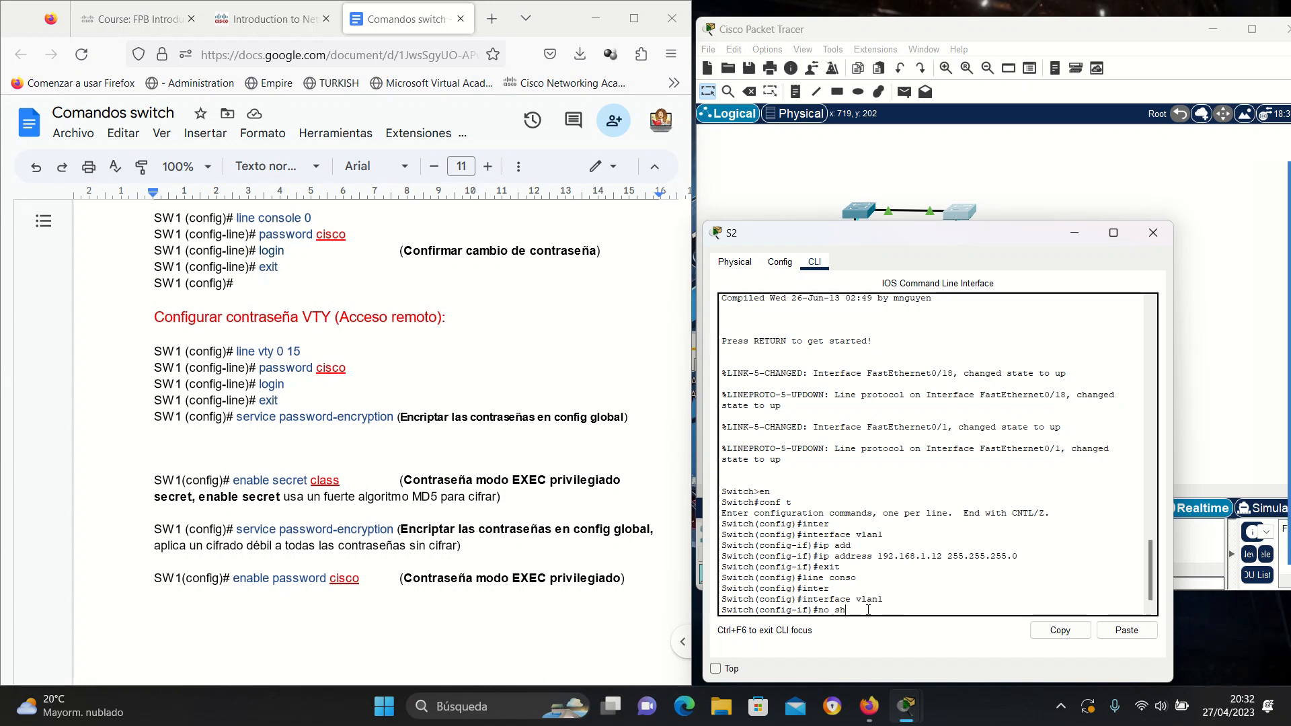
pyautogui.press('Tab')
pyautogui.press('Return')
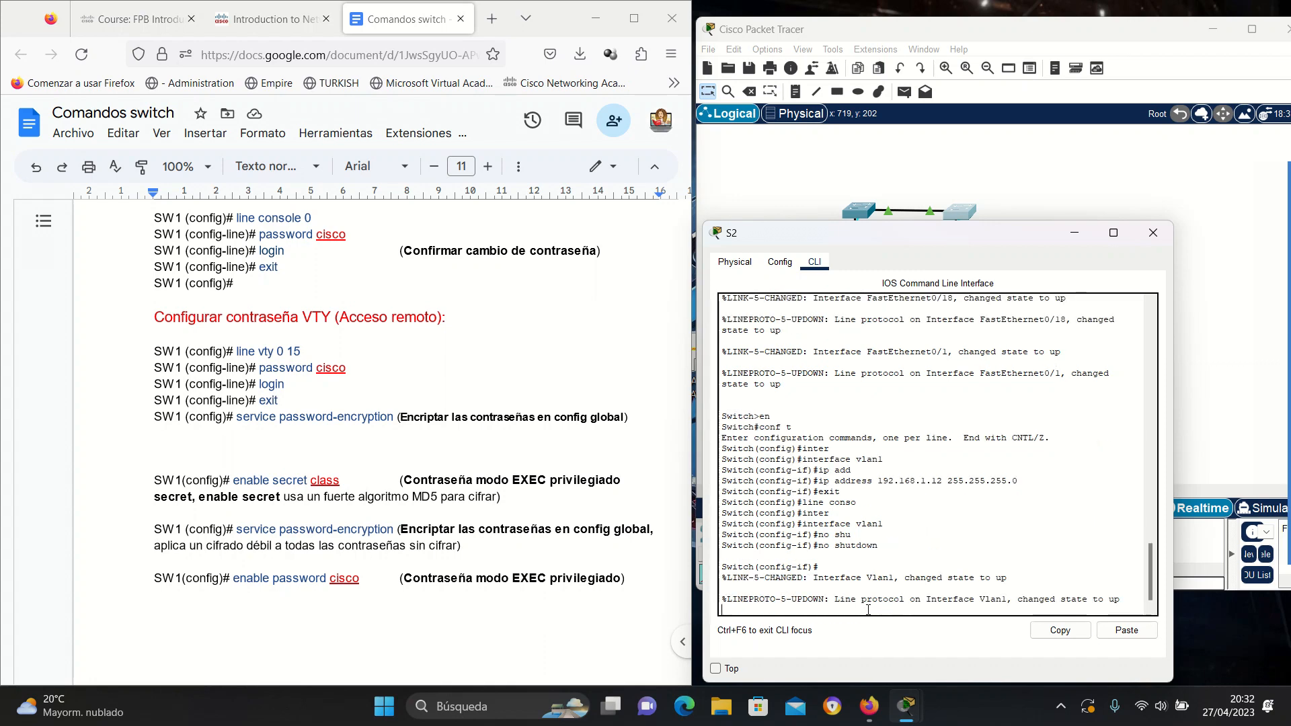
pyautogui.press('Return')
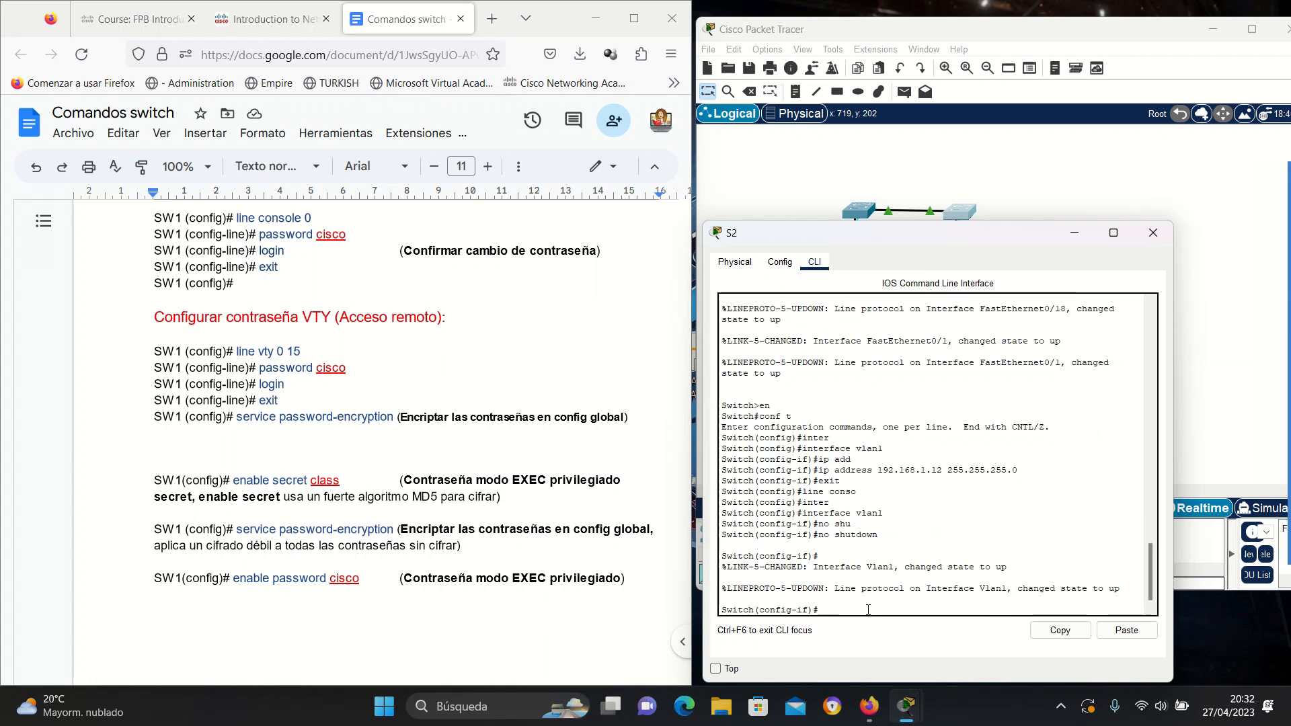
pyautogui.write('exit')
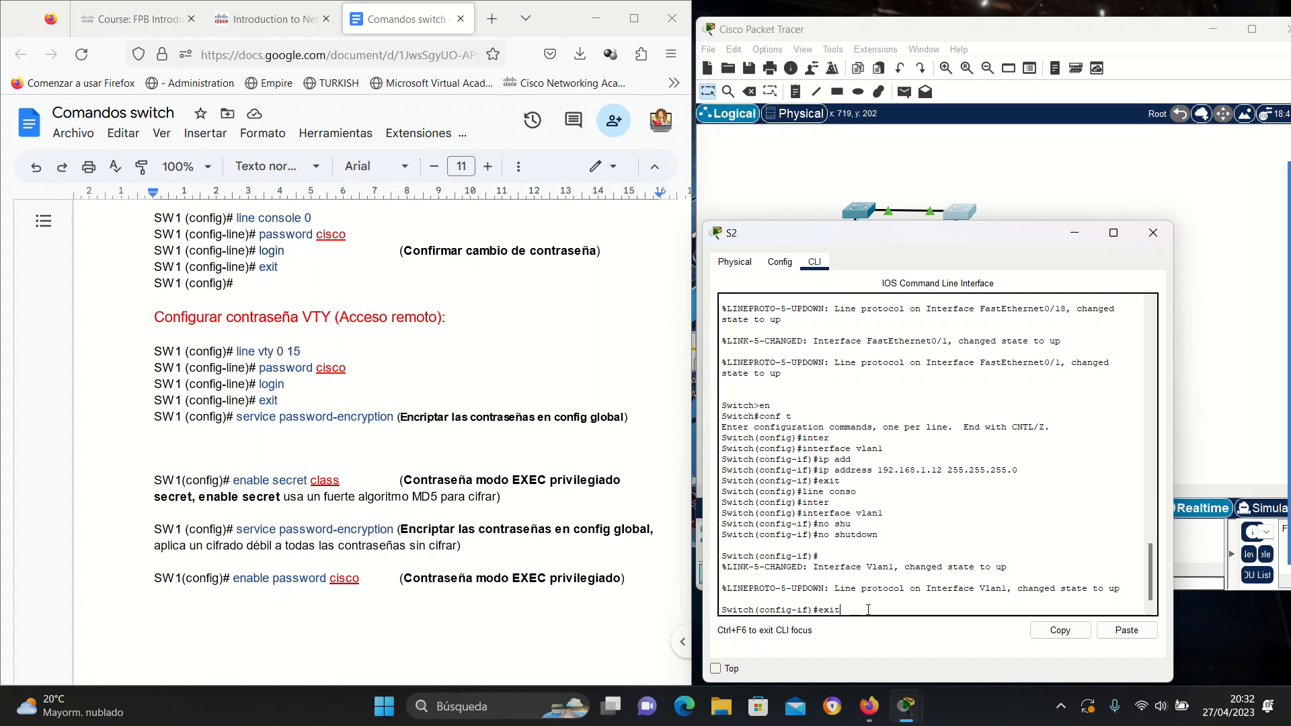
pyautogui.press('Return')
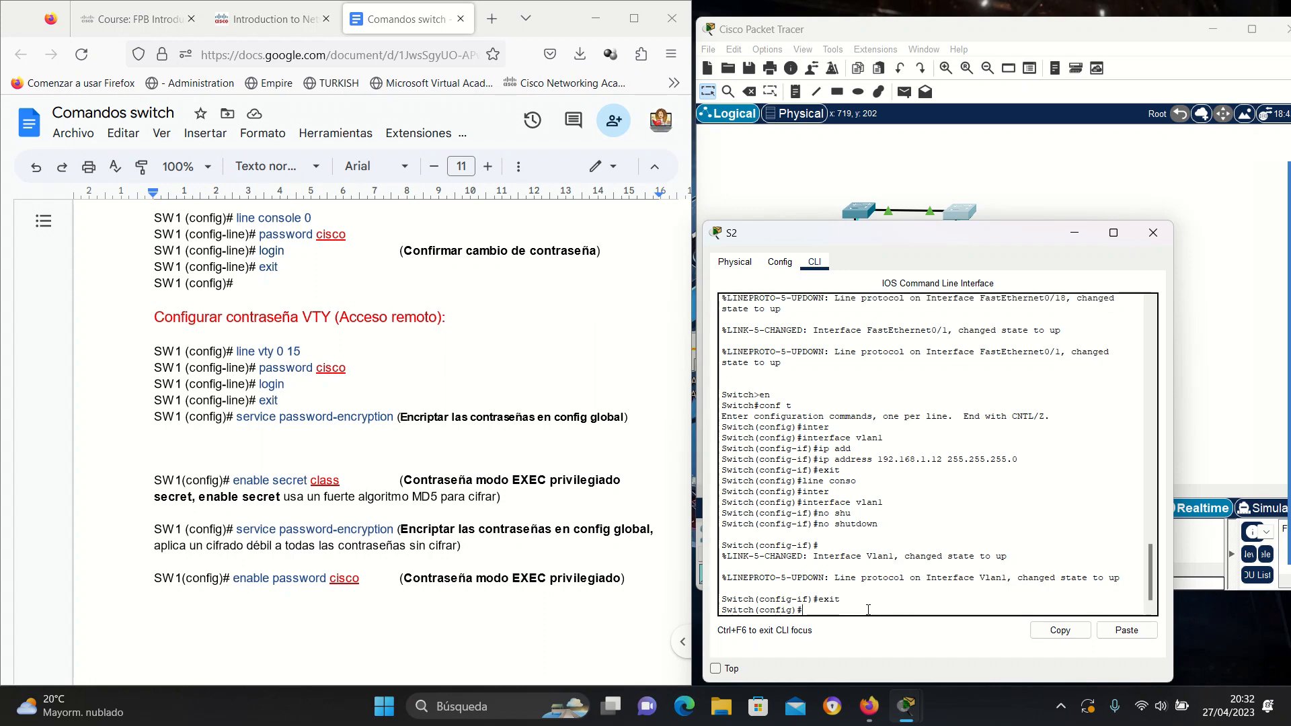
# Set a password on S2's console line 0 and require login.
pyautogui.write('line con')
pyautogui.press('Tab')
pyautogui.write('0')
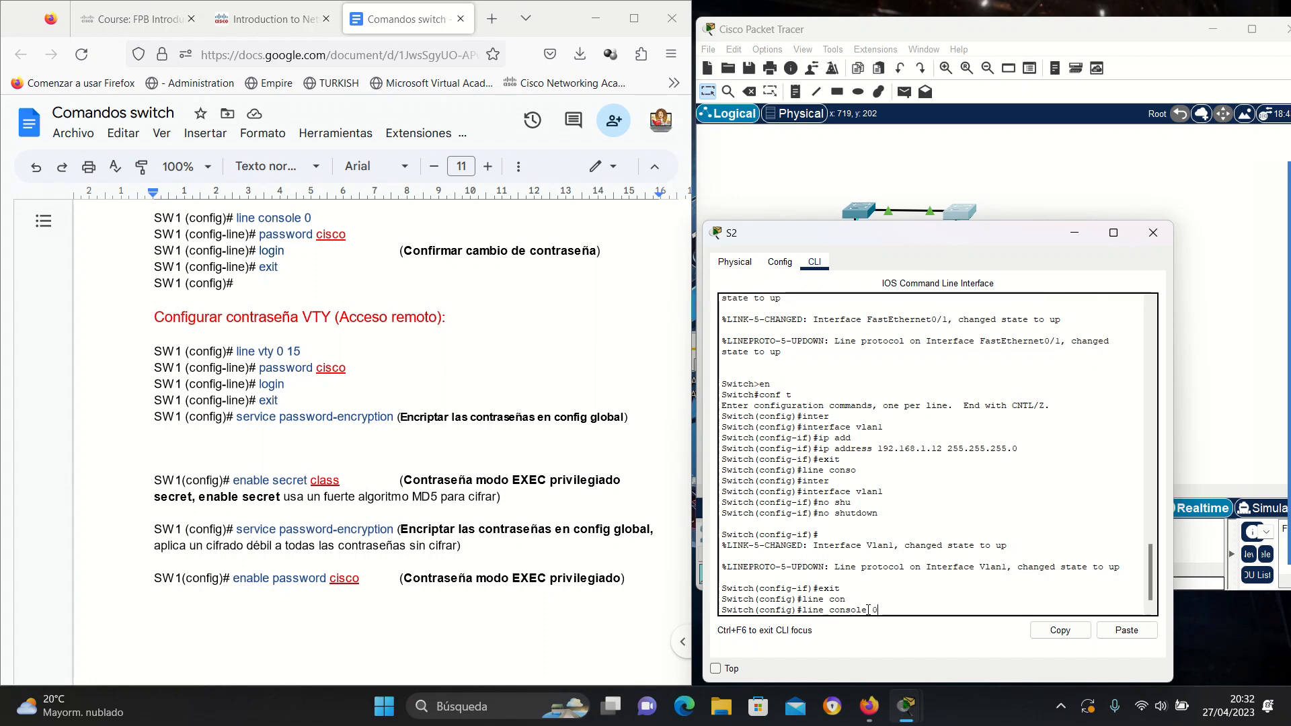
pyautogui.press('Return')
pyautogui.write('pass')
pyautogui.press('Tab')
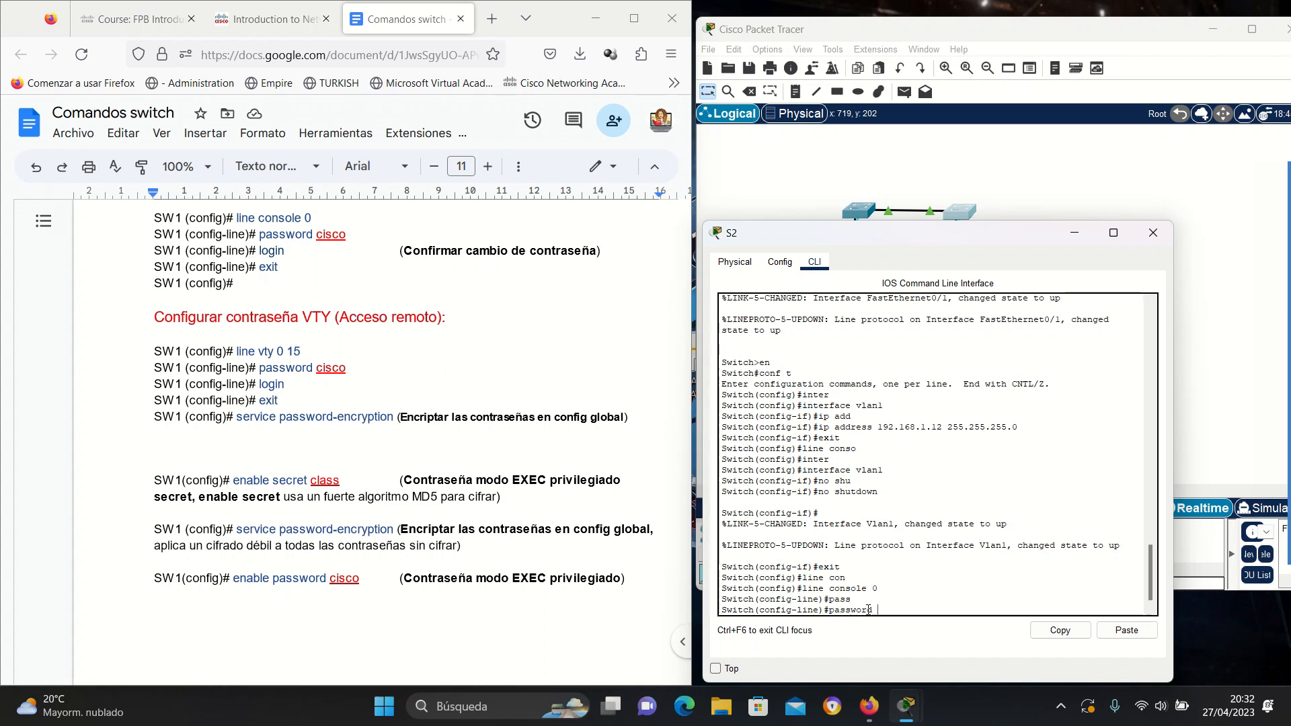
pyautogui.write('cisco')
pyautogui.press('Return')
pyautogui.write('login')
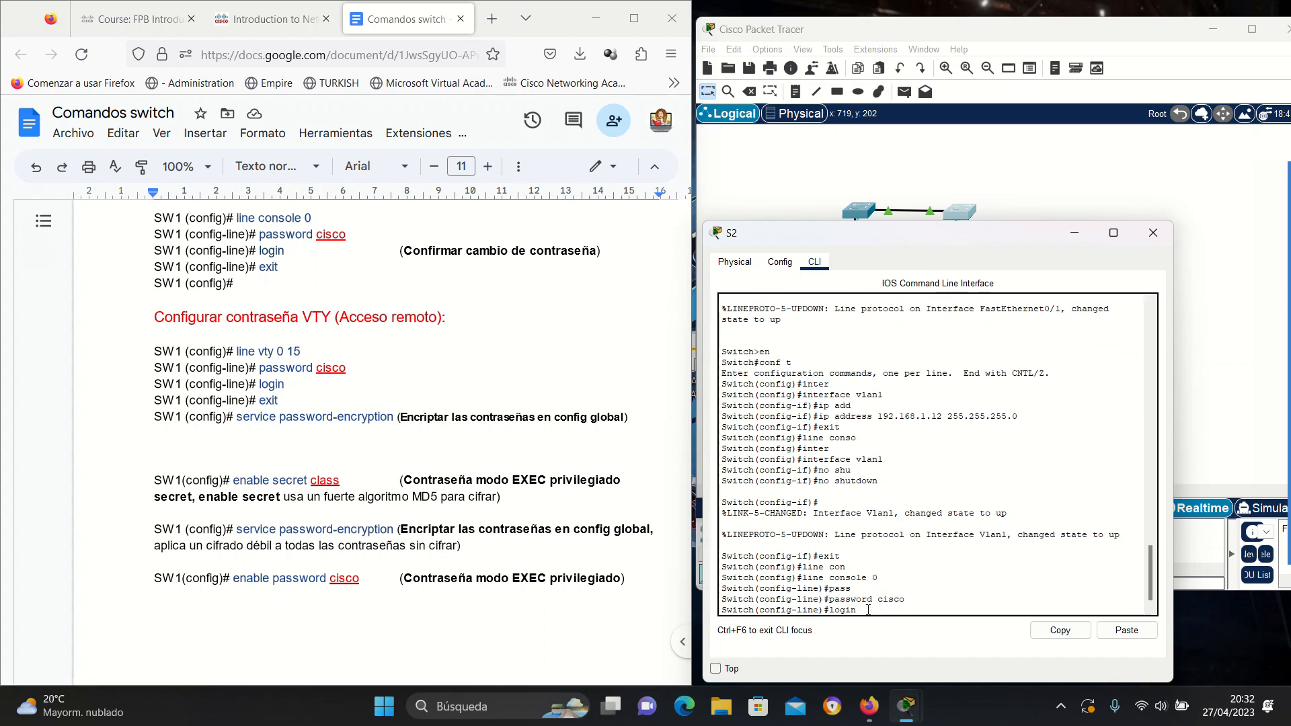
pyautogui.press('Return')
pyautogui.write('exit')
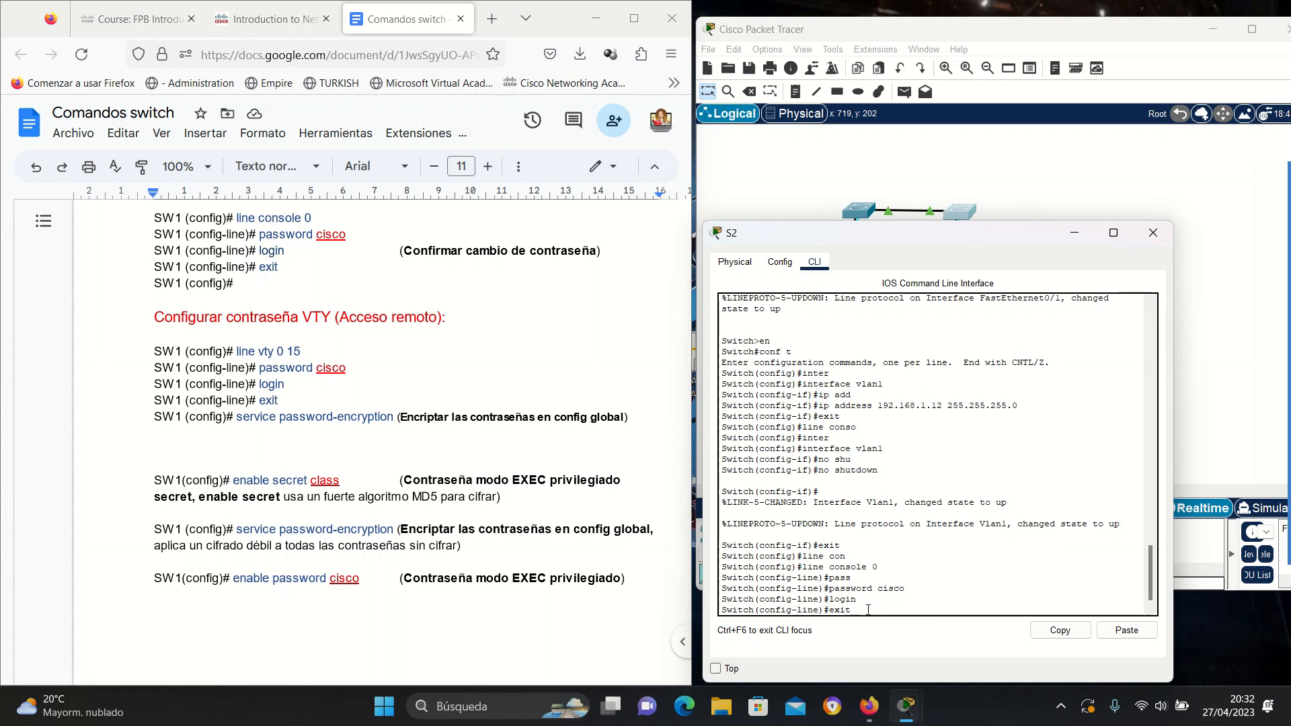
pyautogui.press('Return')
# Set a login password on VTY lines 0–15 and set S2's enable secret.
pyautogui.write('line v')
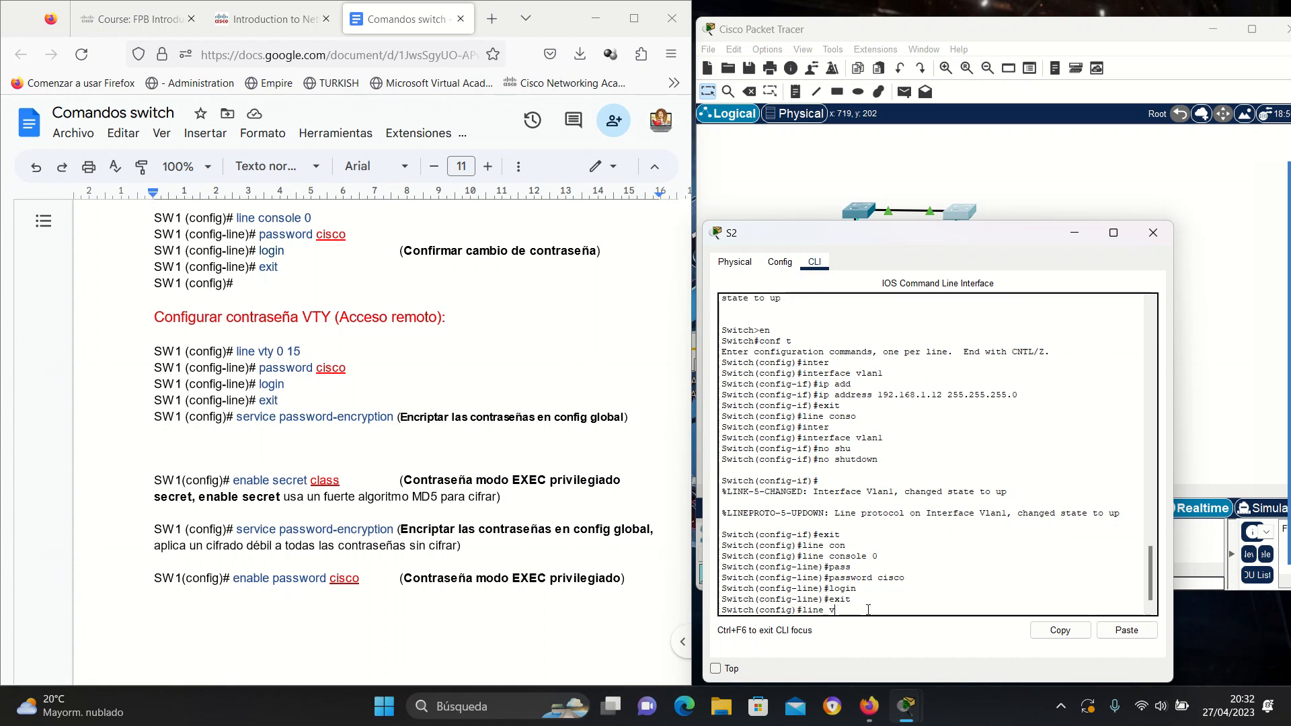
pyautogui.write('ty 0 15')
pyautogui.press('Return')
pyautogui.write('pass')
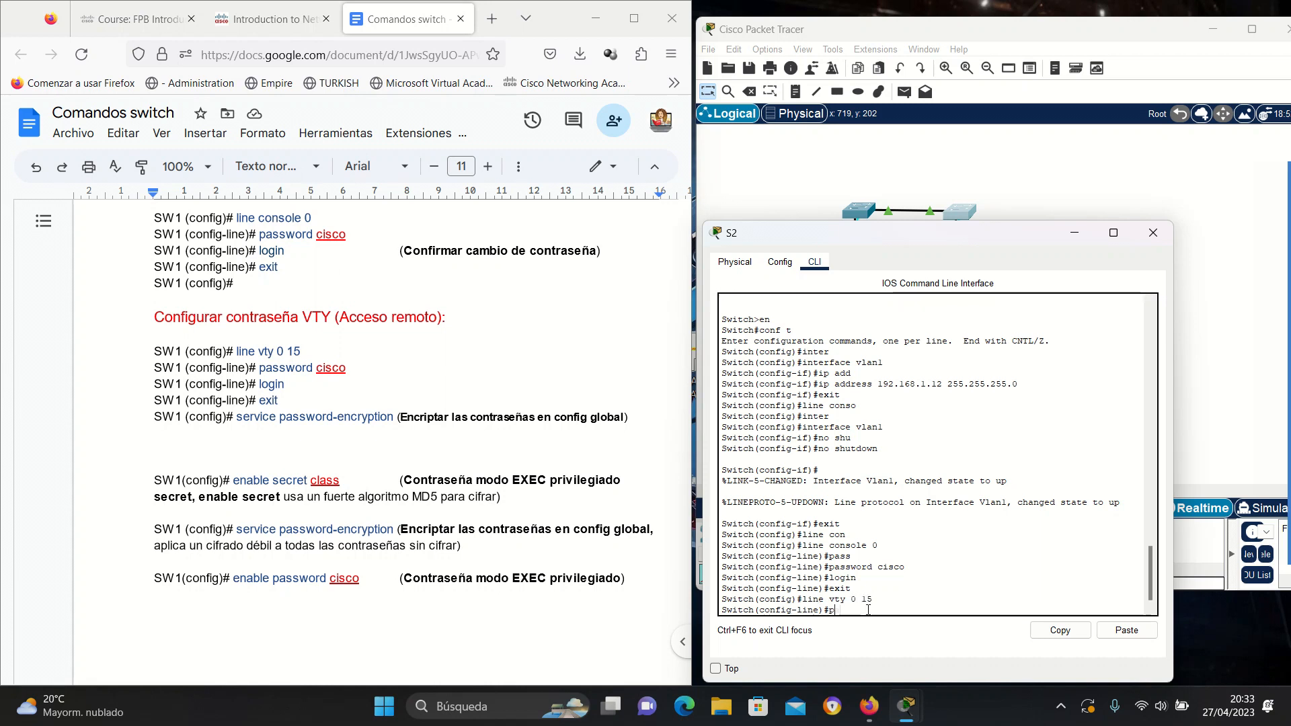
pyautogui.press('Tab')
pyautogui.write('cisco')
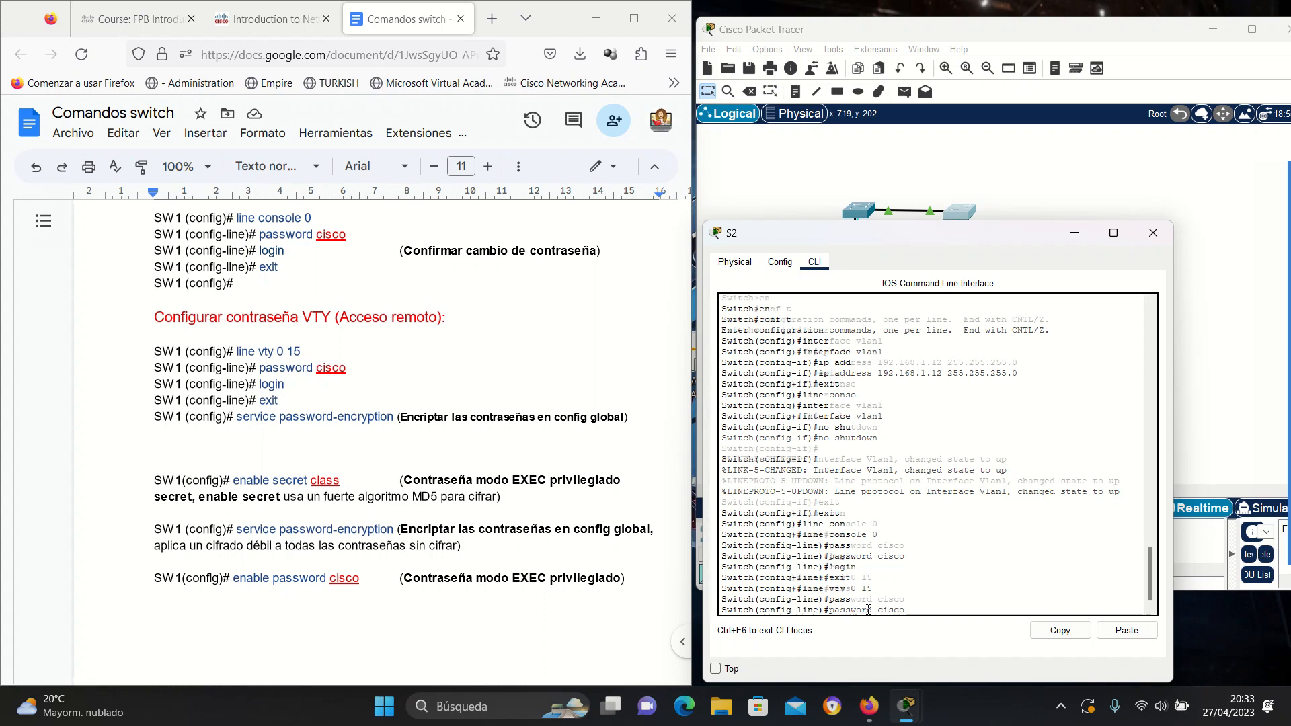
pyautogui.press('Return')
pyautogui.write('login')
pyautogui.press('Return')
pyautogui.write('exi')
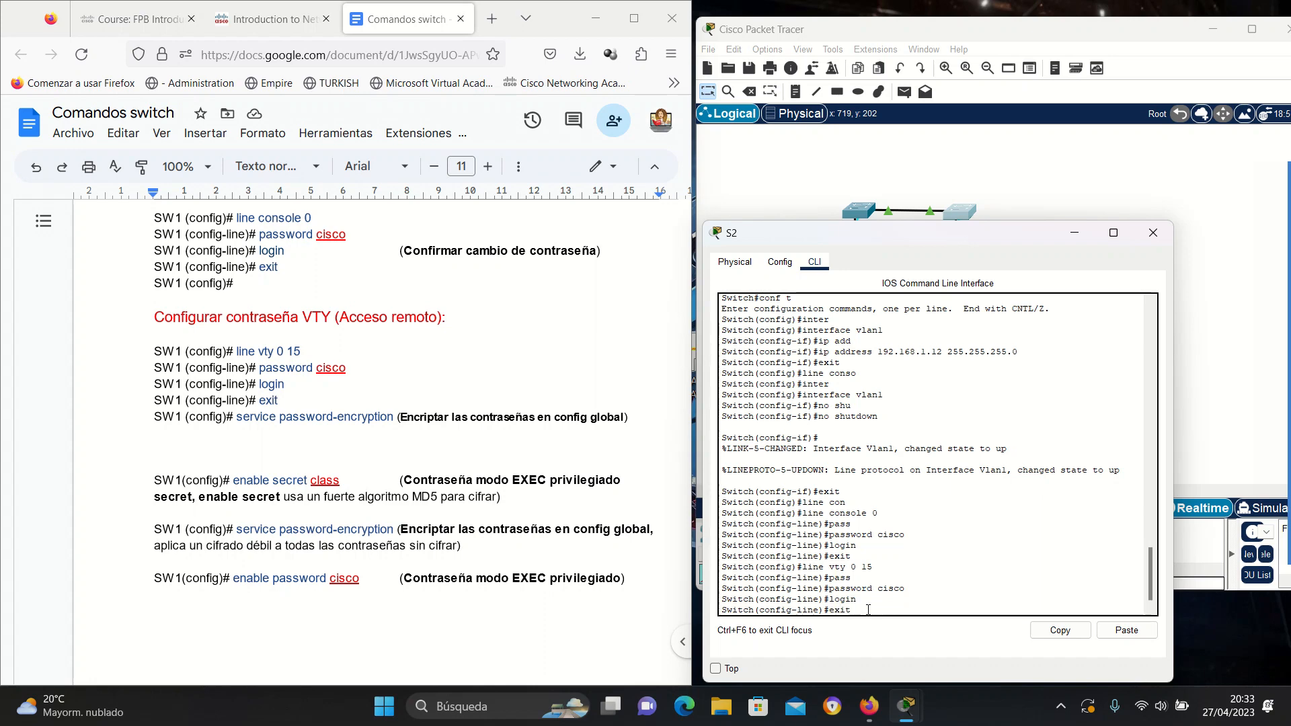
pyautogui.write('t')
pyautogui.press('Return')
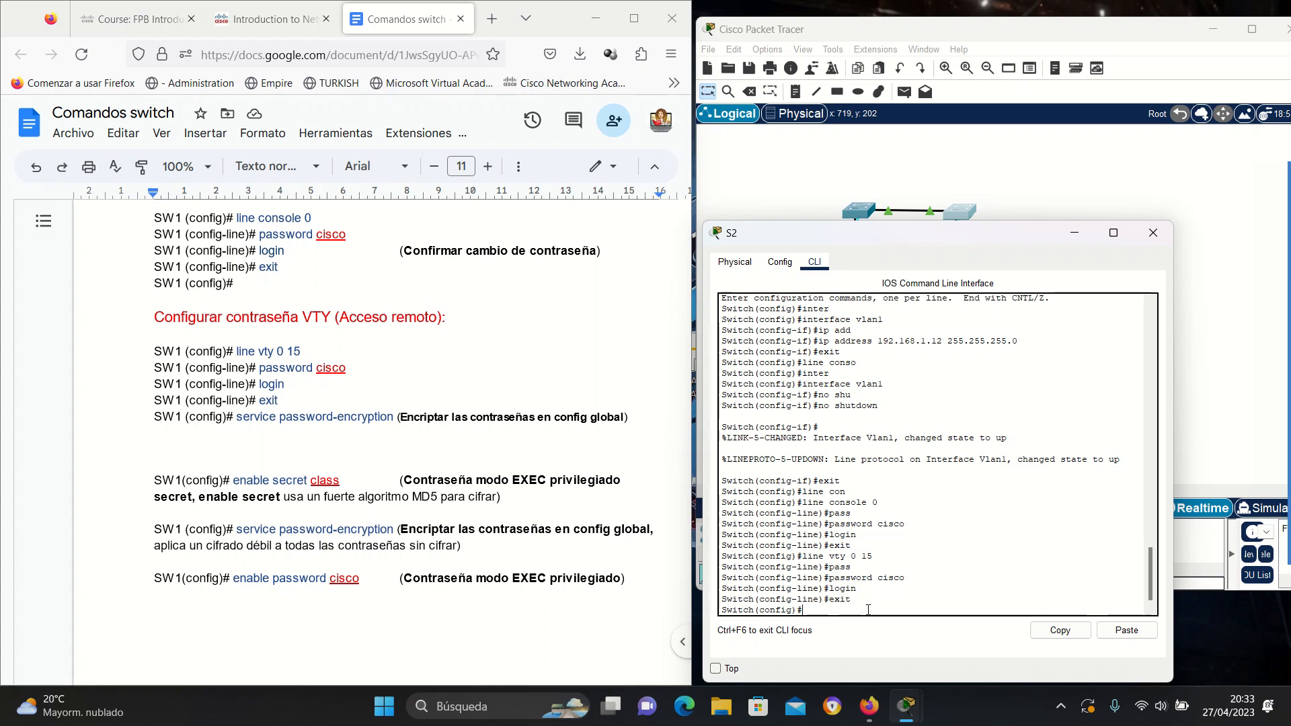
pyautogui.write('enable secret class')
pyautogui.press('Return')
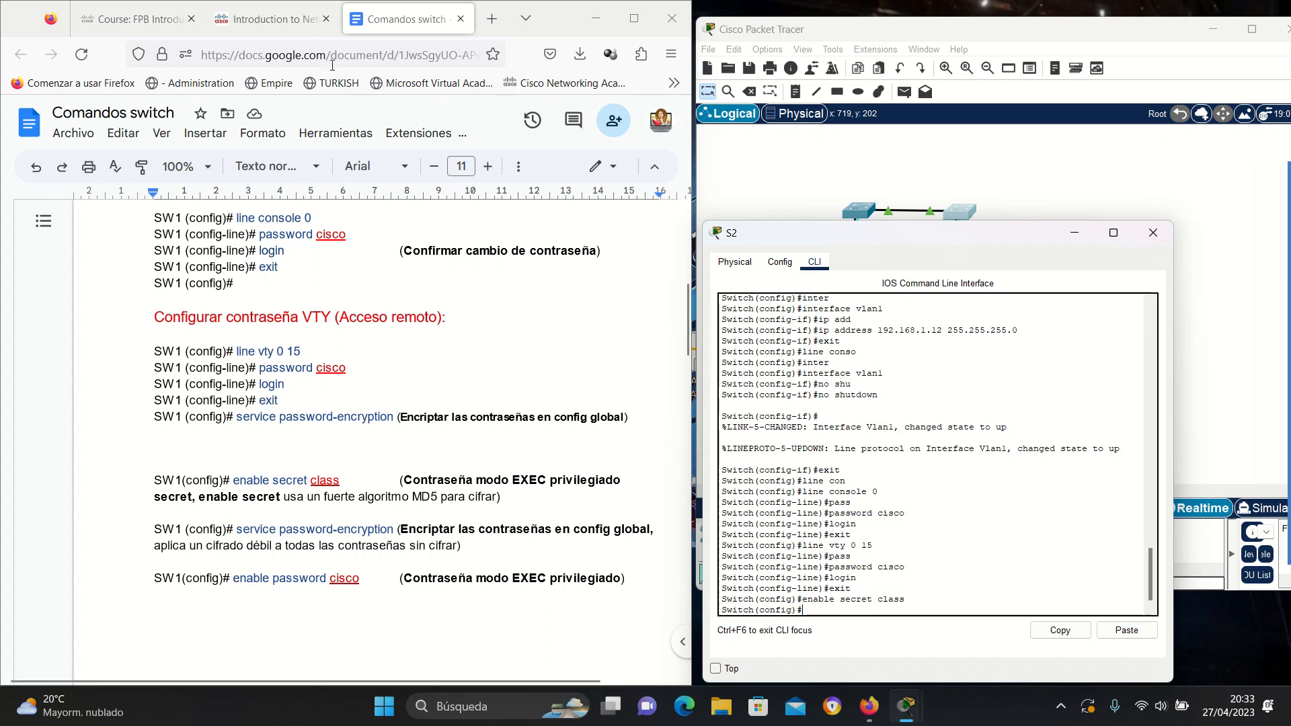
# Scroll the lab PDF to Part 2 Step 1 on MAC addresses and close S2's window.
pyautogui.click(269, 19)
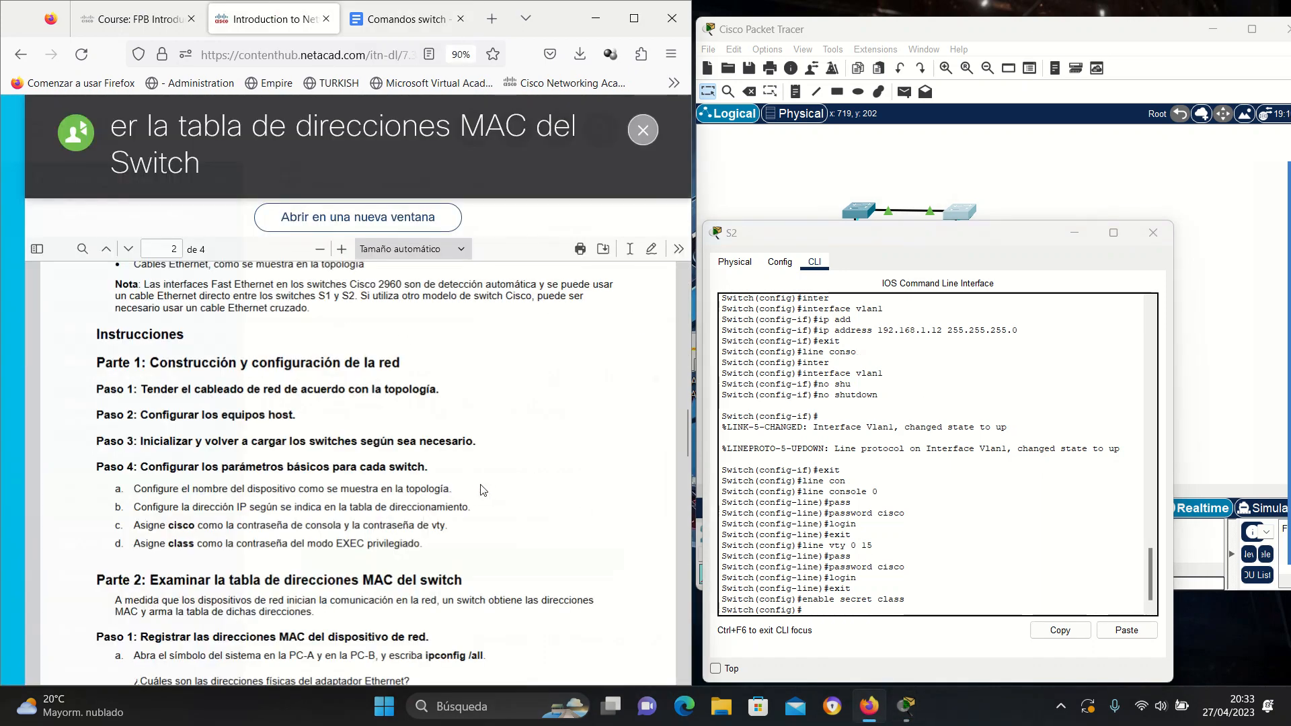
pyautogui.scroll(-5, 480, 490)
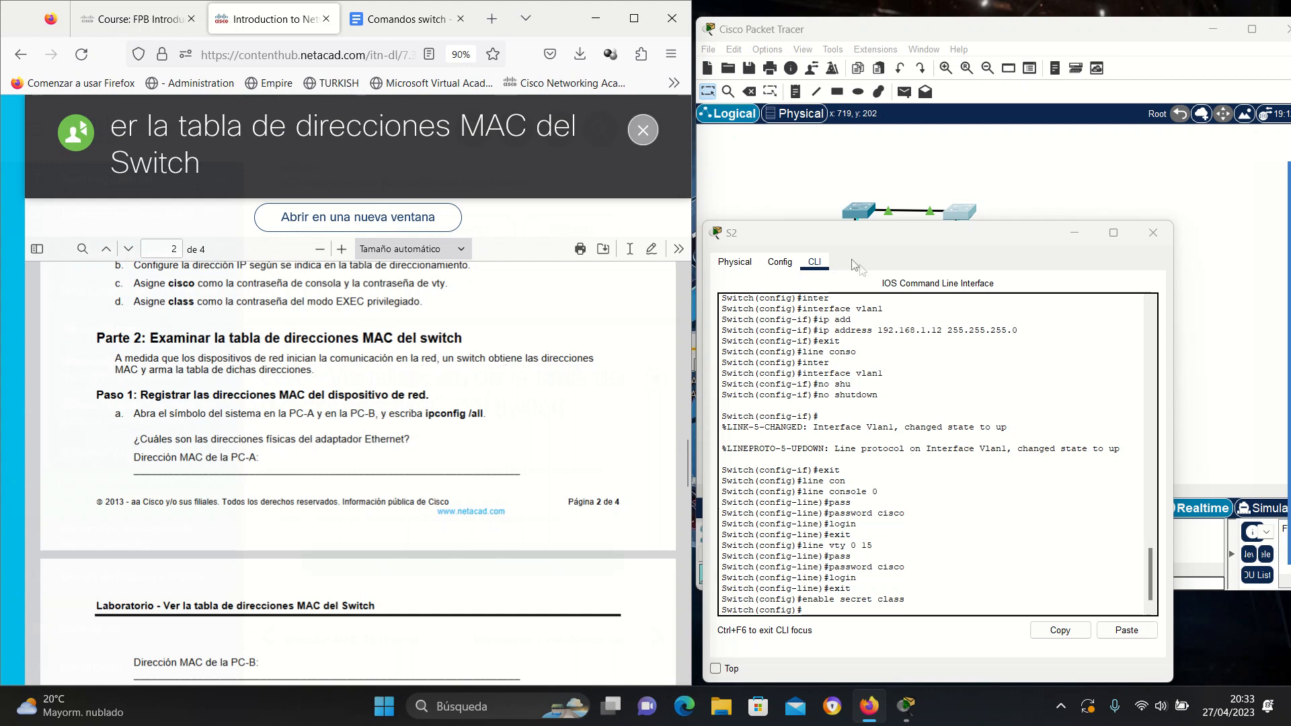
pyautogui.click(1075, 232)
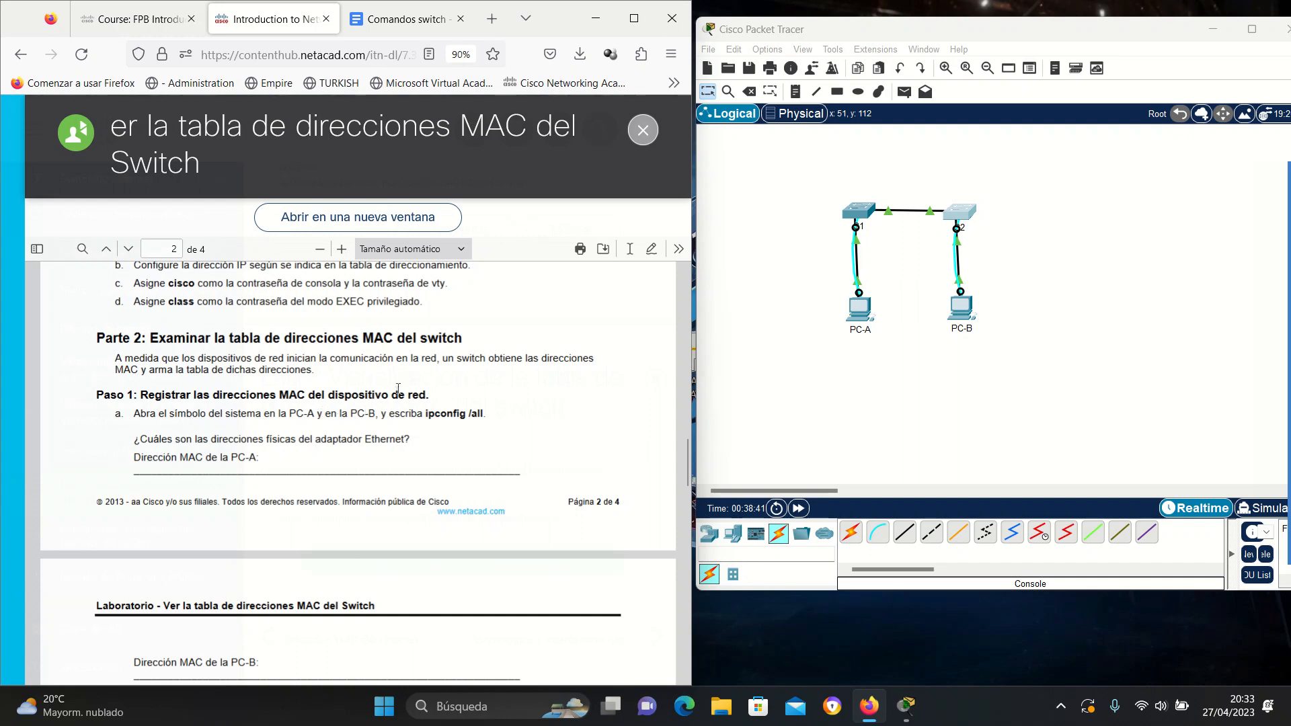
pyautogui.scroll(-2, 397, 391)
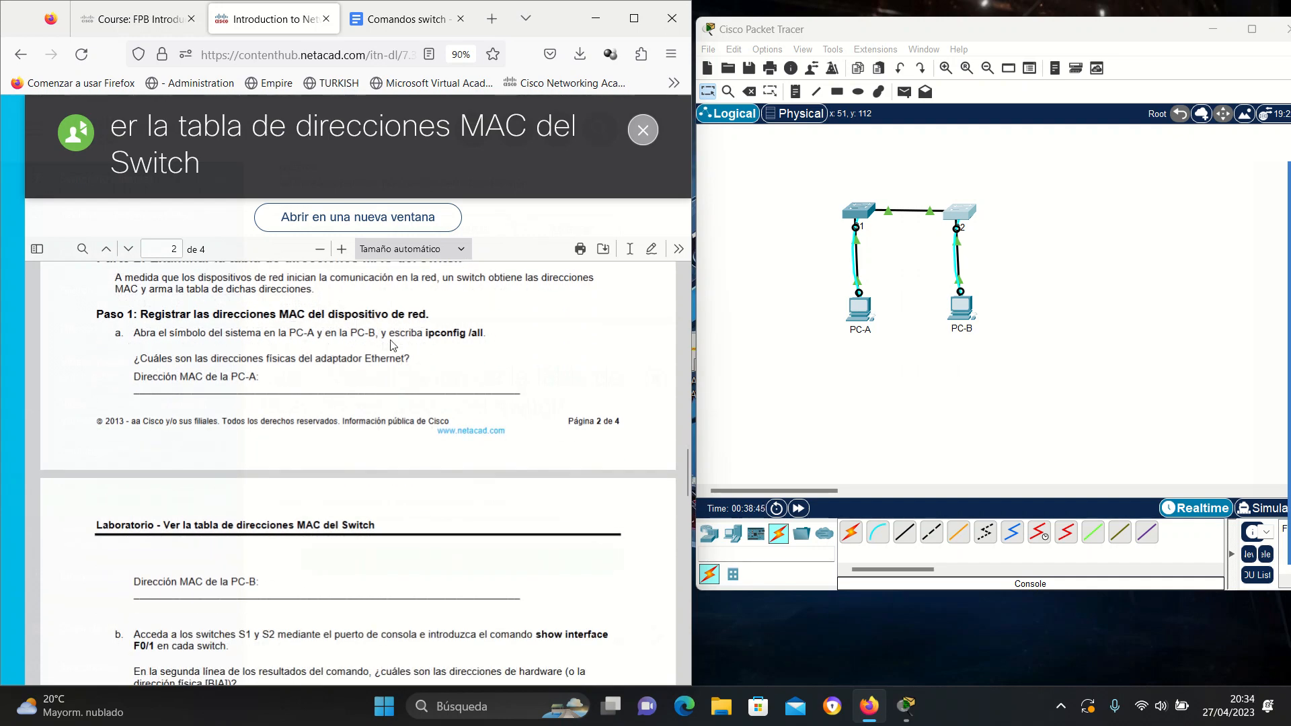
# Open PC-A's Command Prompt in place of its S1 console terminal.
pyautogui.click(867, 321)
pyautogui.scroll(-5, 450, 170)
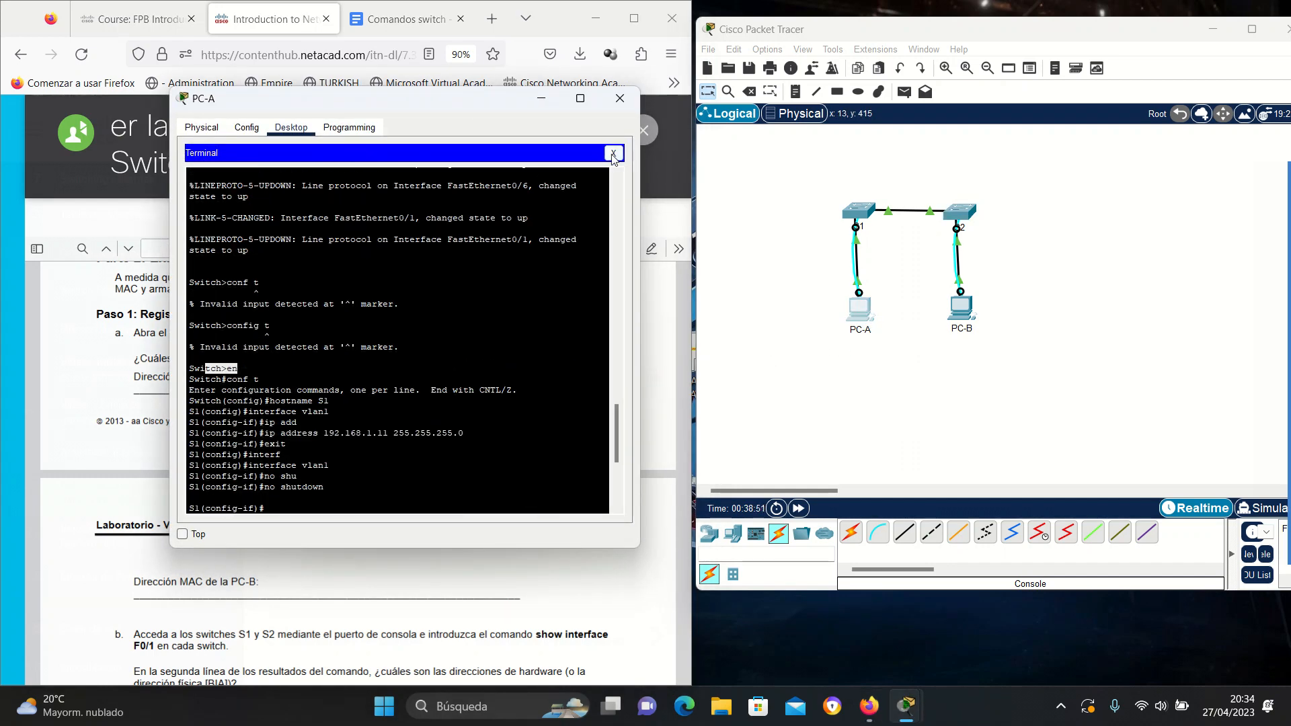
pyautogui.moveTo(477, 104); pyautogui.dragTo(852, 104)
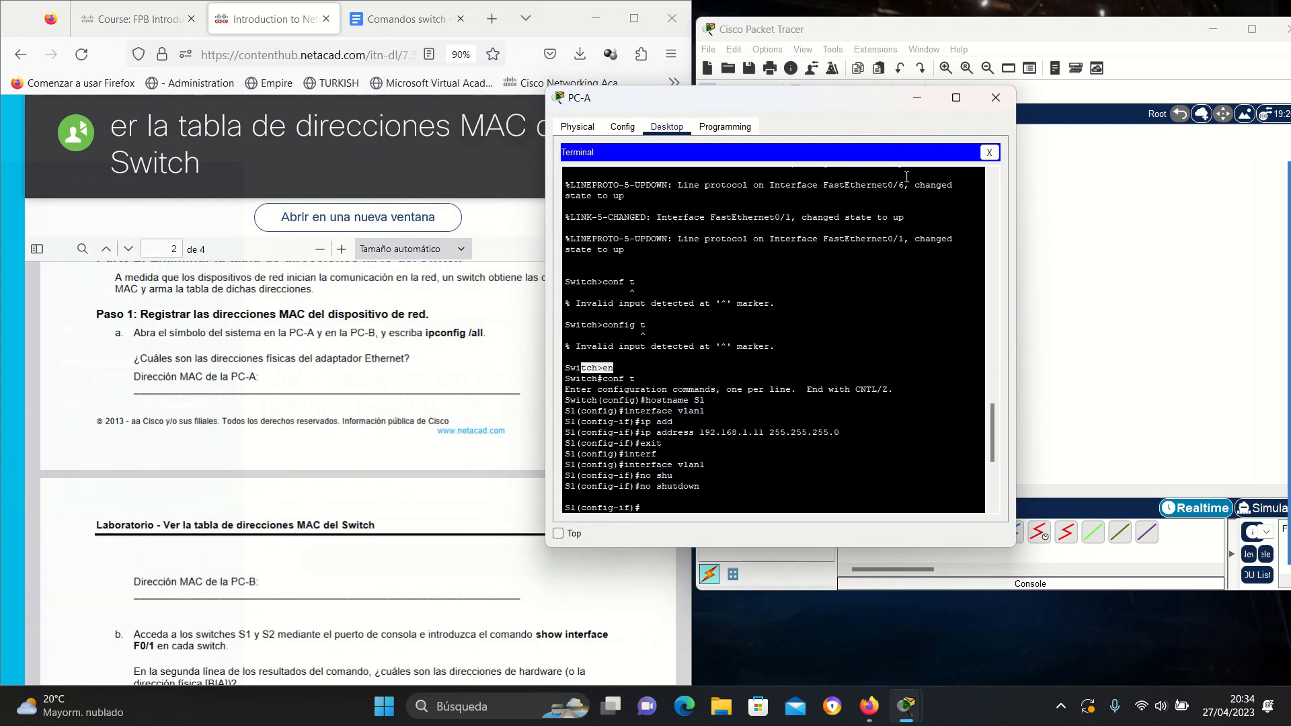
pyautogui.click(991, 153)
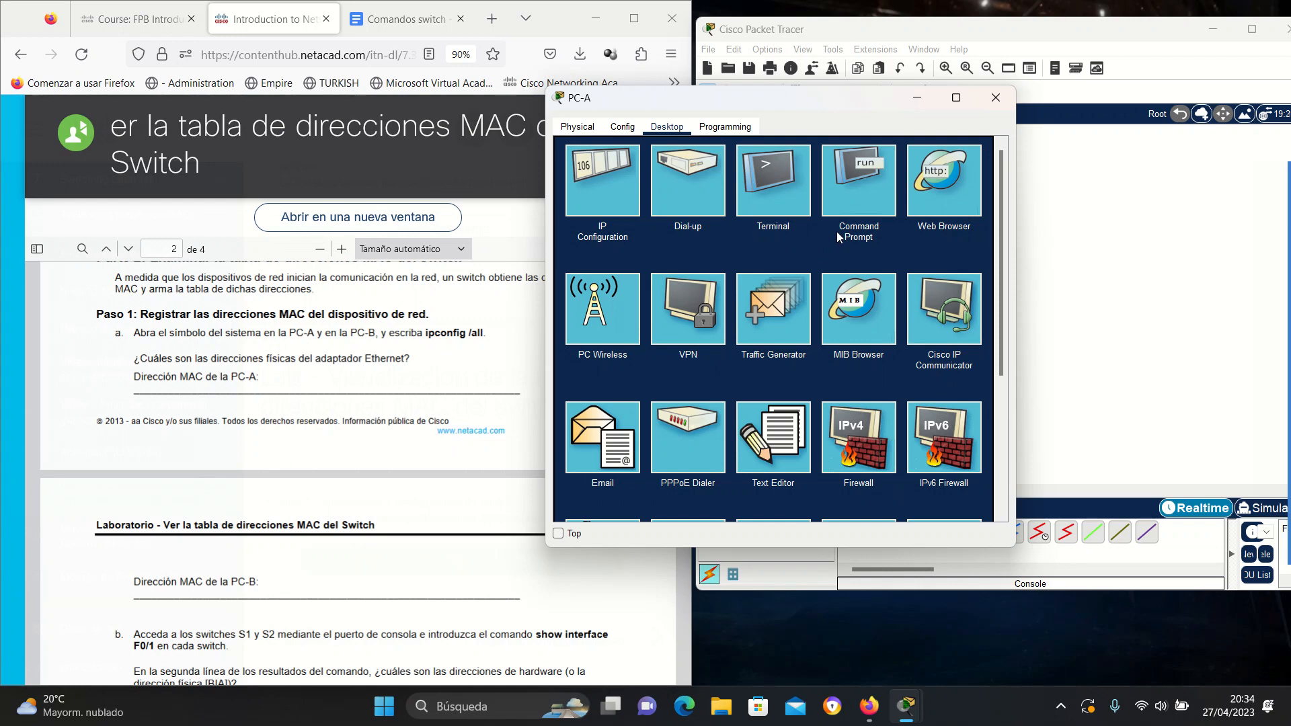
pyautogui.click(865, 208)
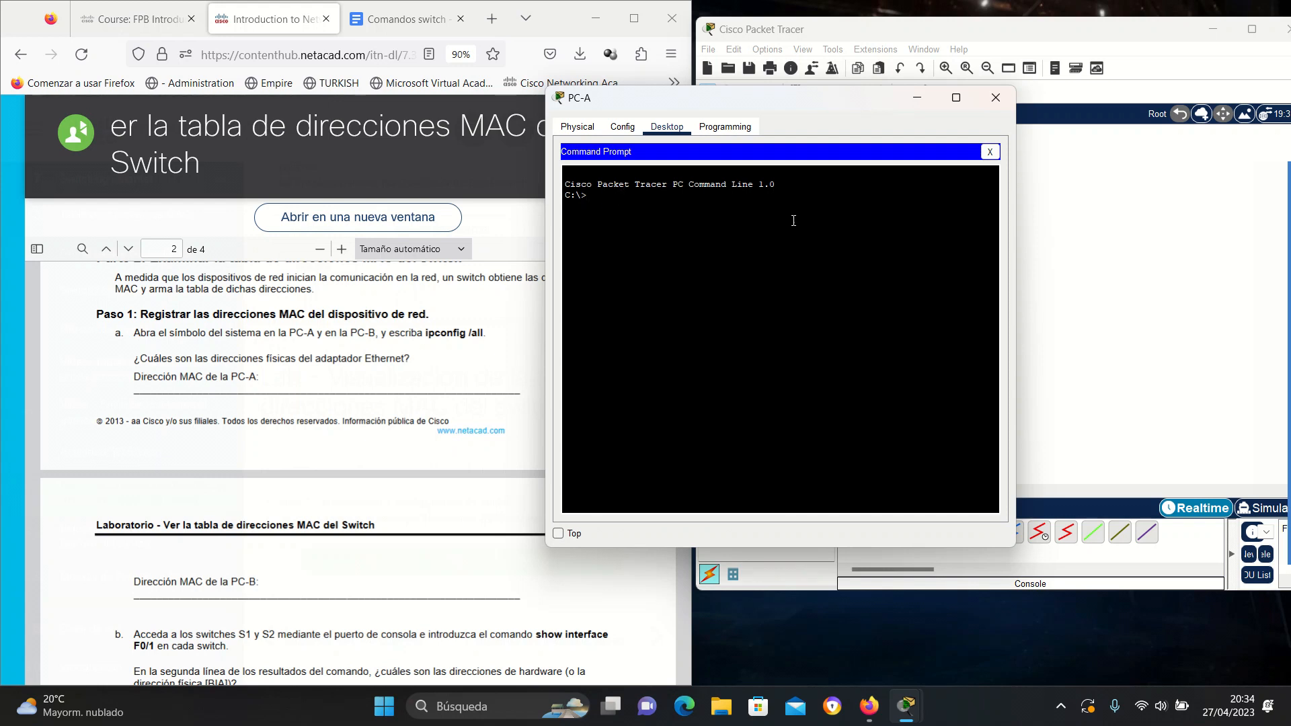
# Run ipconfig /all on PC-A after correcting the misspelled command.
pyautogui.write('ipcongig /all')
pyautogui.press('Return')
pyautogui.press('Up')
pyautogui.press('BackSpace')
pyautogui.press('BackSpace')
pyautogui.press('BackSpace')
pyautogui.press('BackSpace')
pyautogui.write('/all')
pyautogui.press('Return')
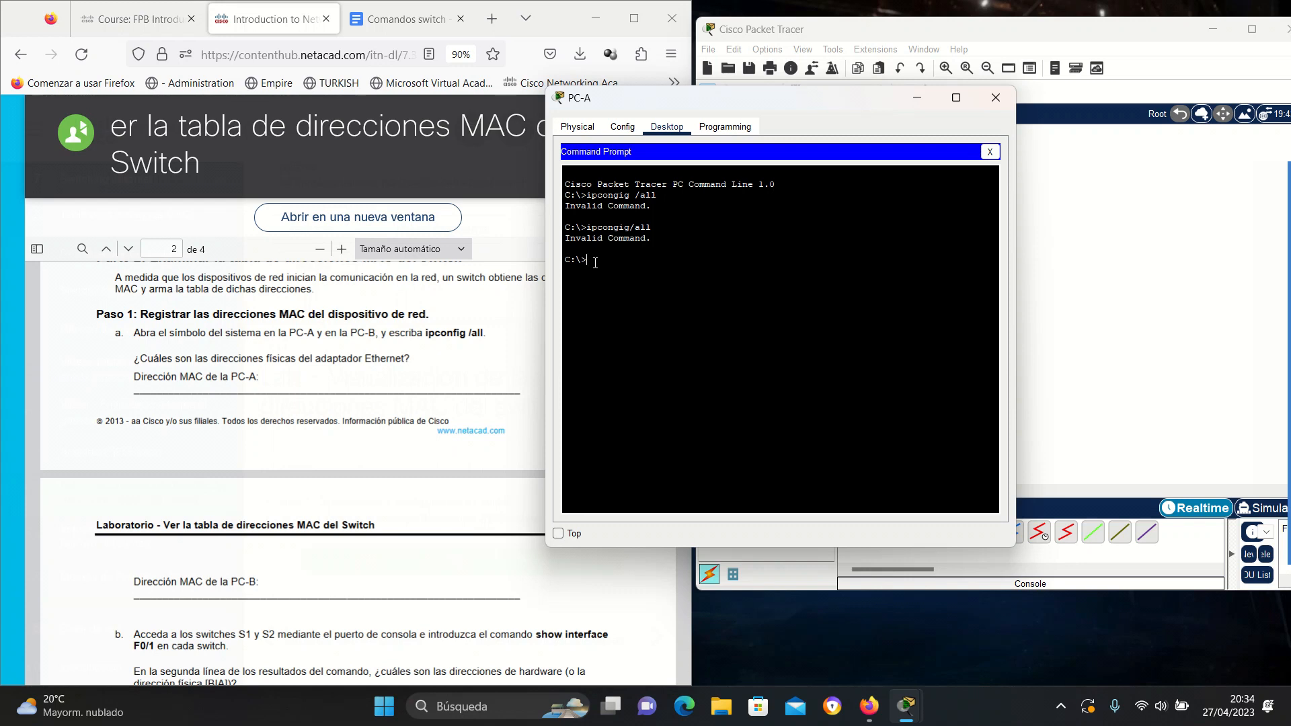
pyautogui.write('ipconfig /all')
pyautogui.press('Return')
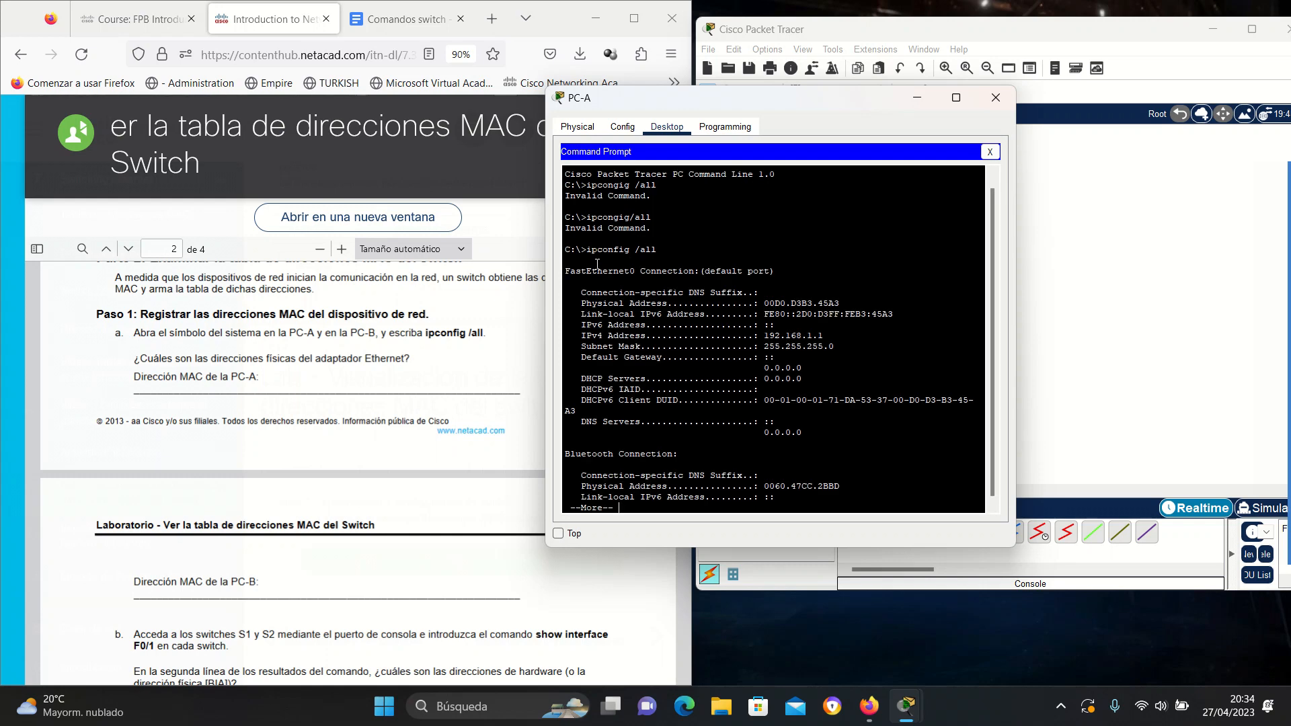
# Highlight PC-A's physical address 00D0.D3B3.45A3 and move its window back left.
pyautogui.scroll(1, 661, 242)
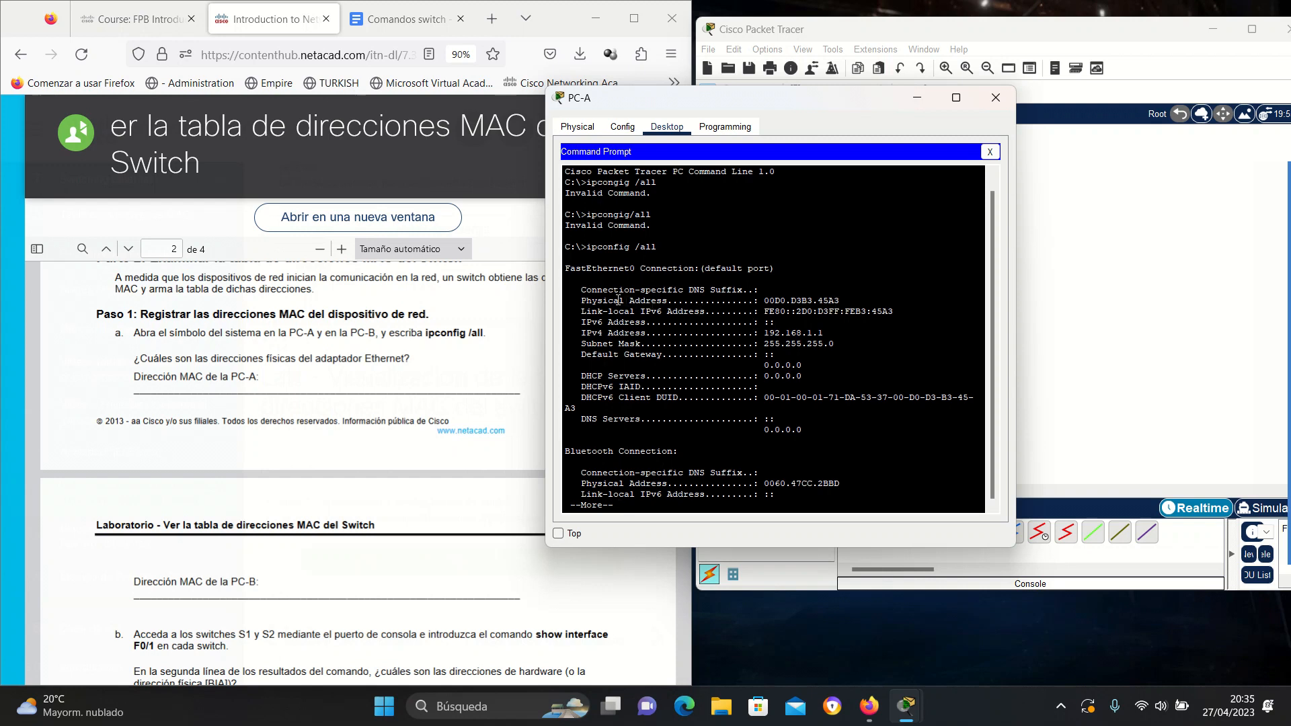
pyautogui.moveTo(764, 301); pyautogui.dragTo(840, 301)
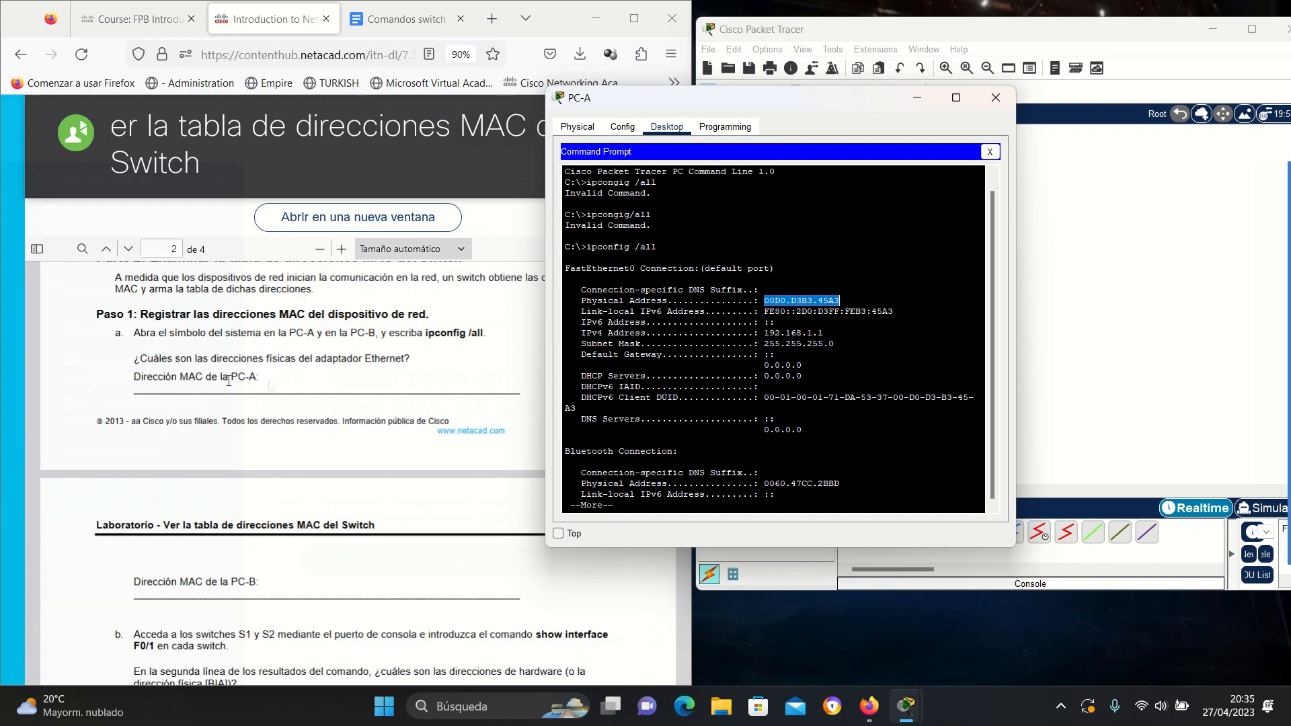
pyautogui.click(780, 302)
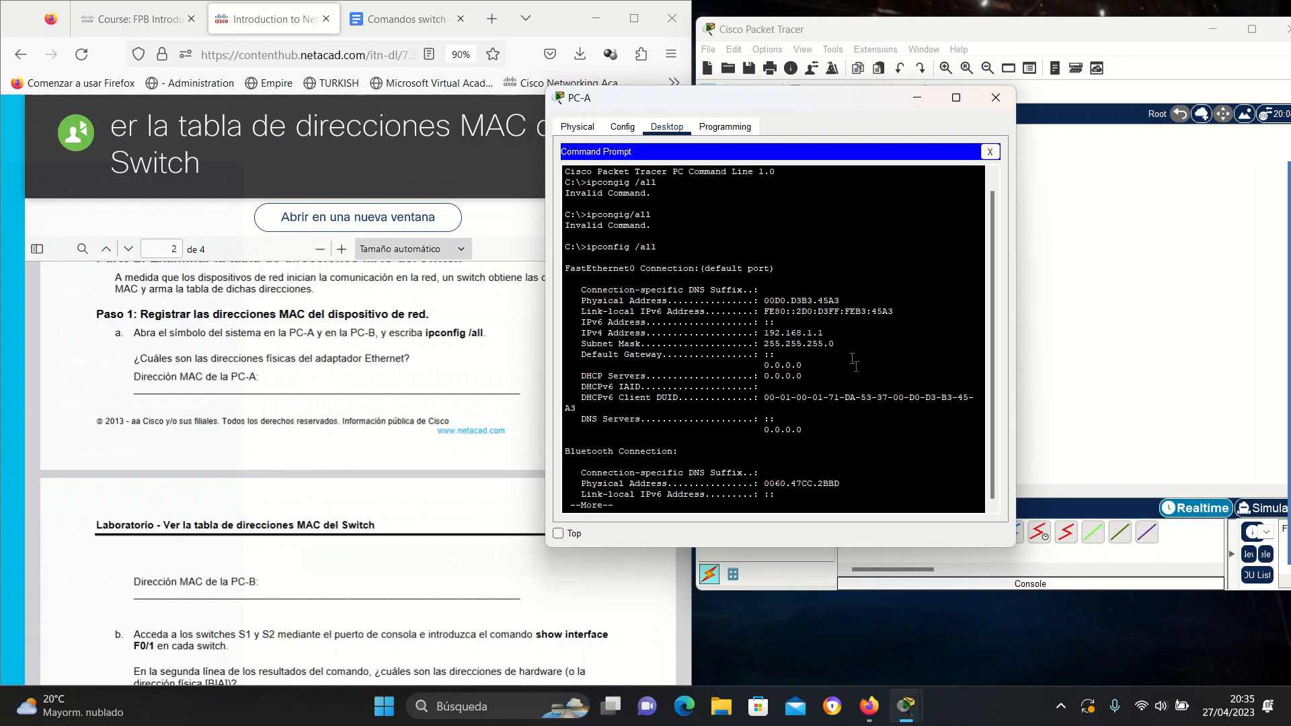
pyautogui.moveTo(910, 100); pyautogui.dragTo(549, 159)
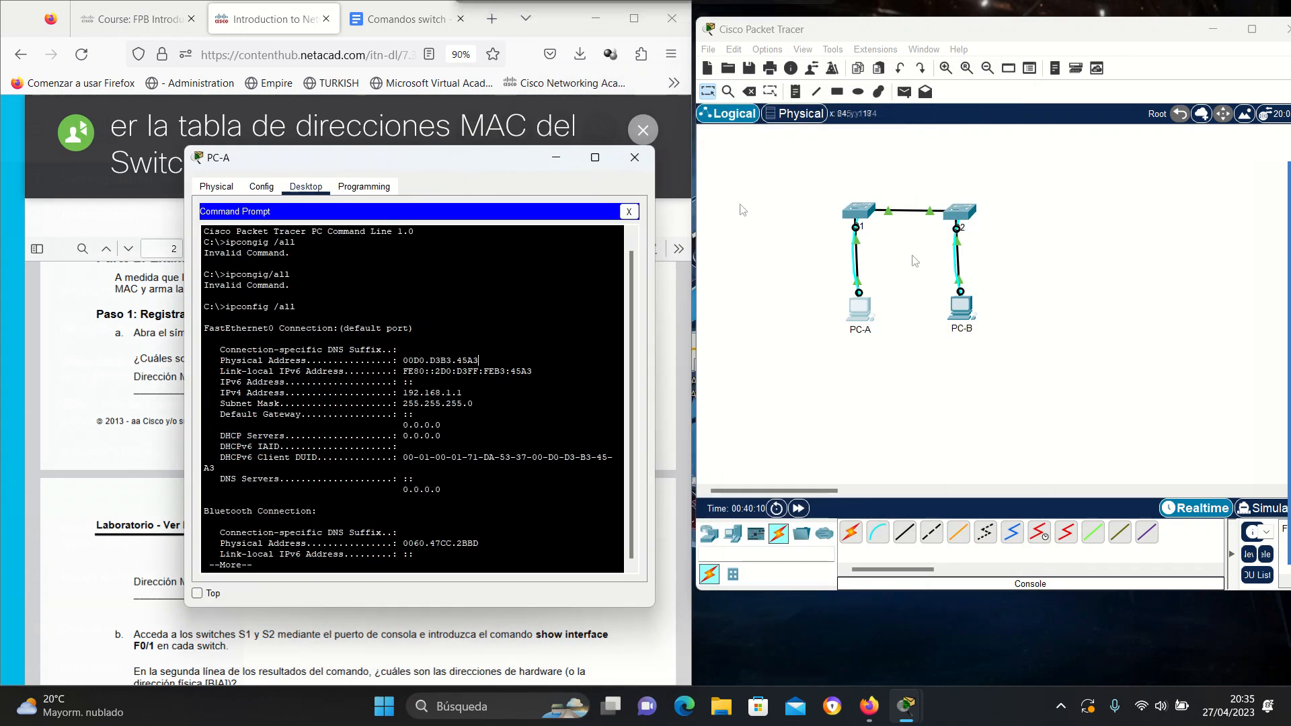
# Open PC-B's Command Prompt and run ipconfig / all.
pyautogui.click(933, 385)
pyautogui.click(956, 301)
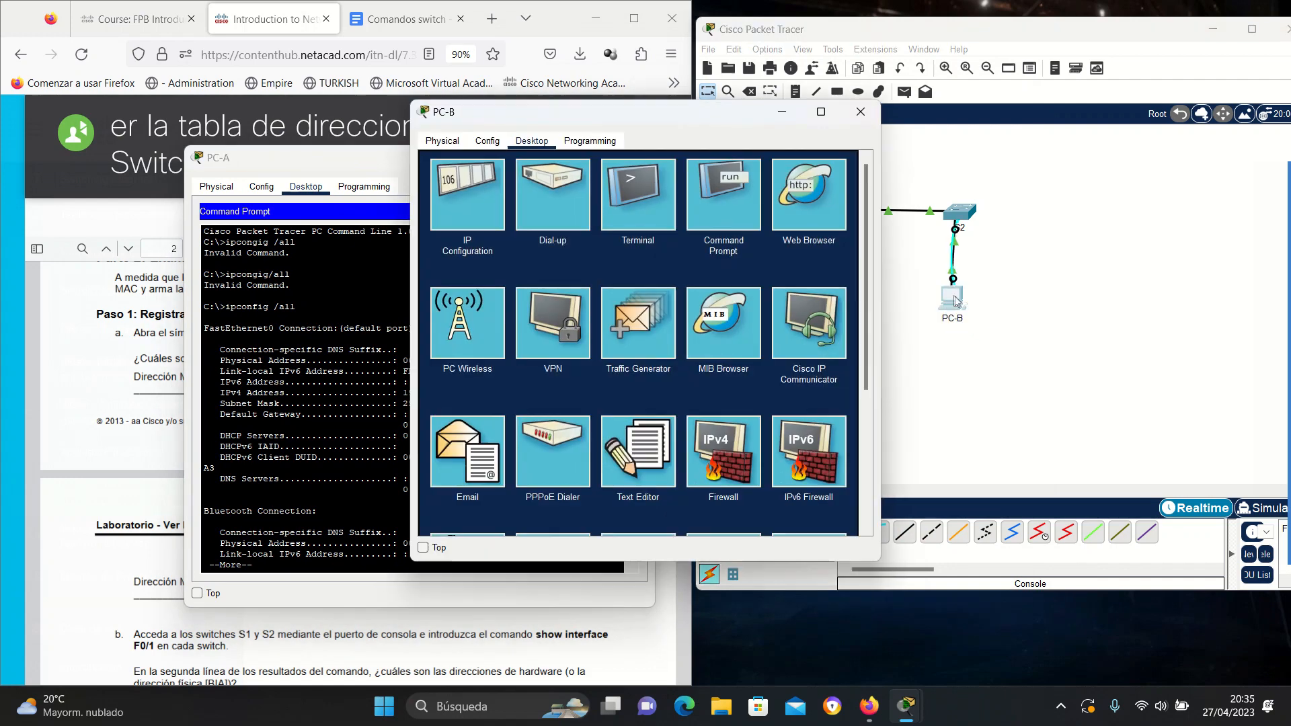
pyautogui.moveTo(956, 300); pyautogui.dragTo(967, 306)
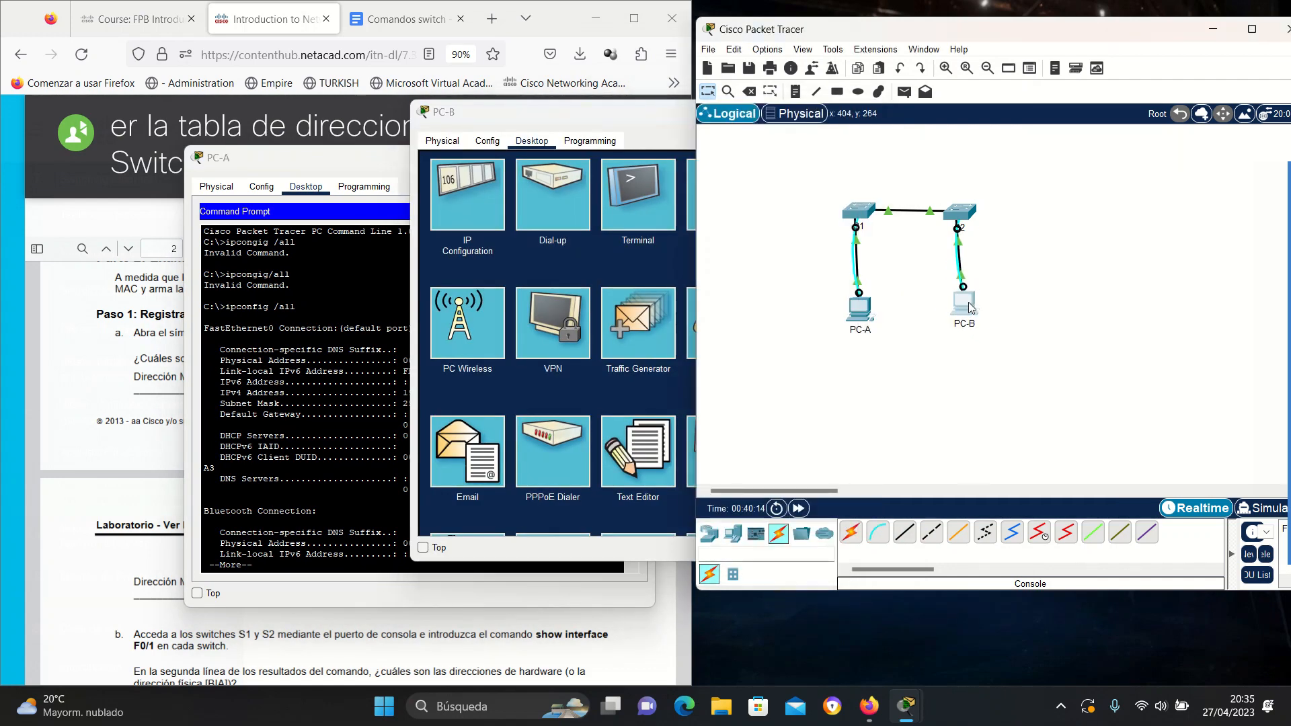
pyautogui.click(624, 106)
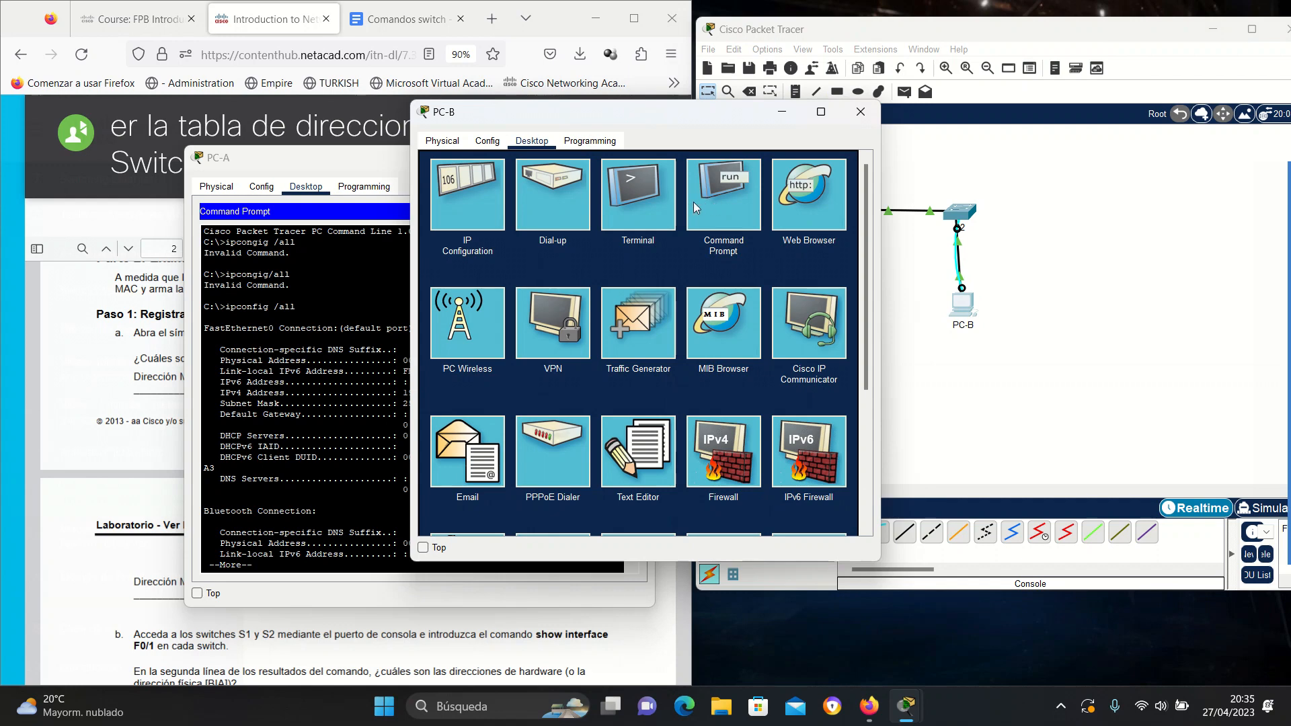
pyautogui.click(723, 195)
pyautogui.write('ipconfig / all')
pyautogui.press('Return')
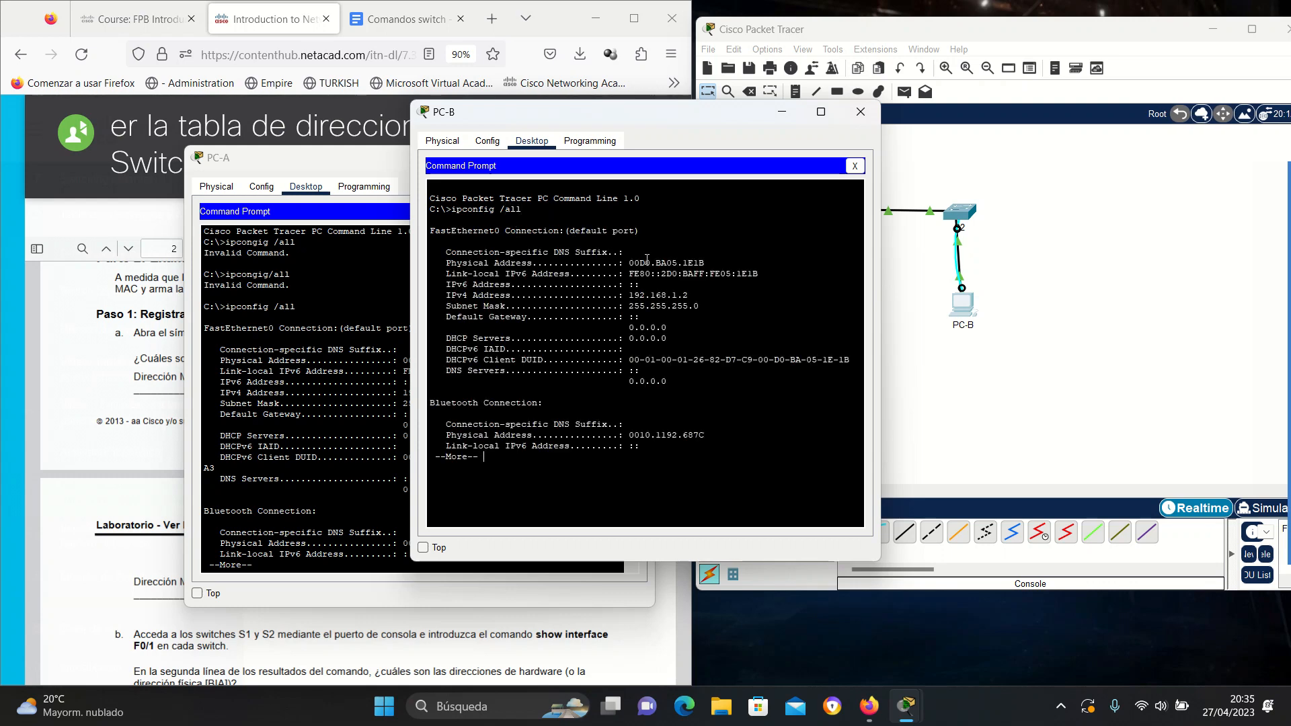
# Highlight PC-B's physical address 00D0.BA05.1E1B and arrange both PC windows side by side.
pyautogui.moveTo(605, 111); pyautogui.dragTo(711, 168)
pyautogui.moveTo(738, 330); pyautogui.dragTo(868, 340)
pyautogui.click(768, 335)
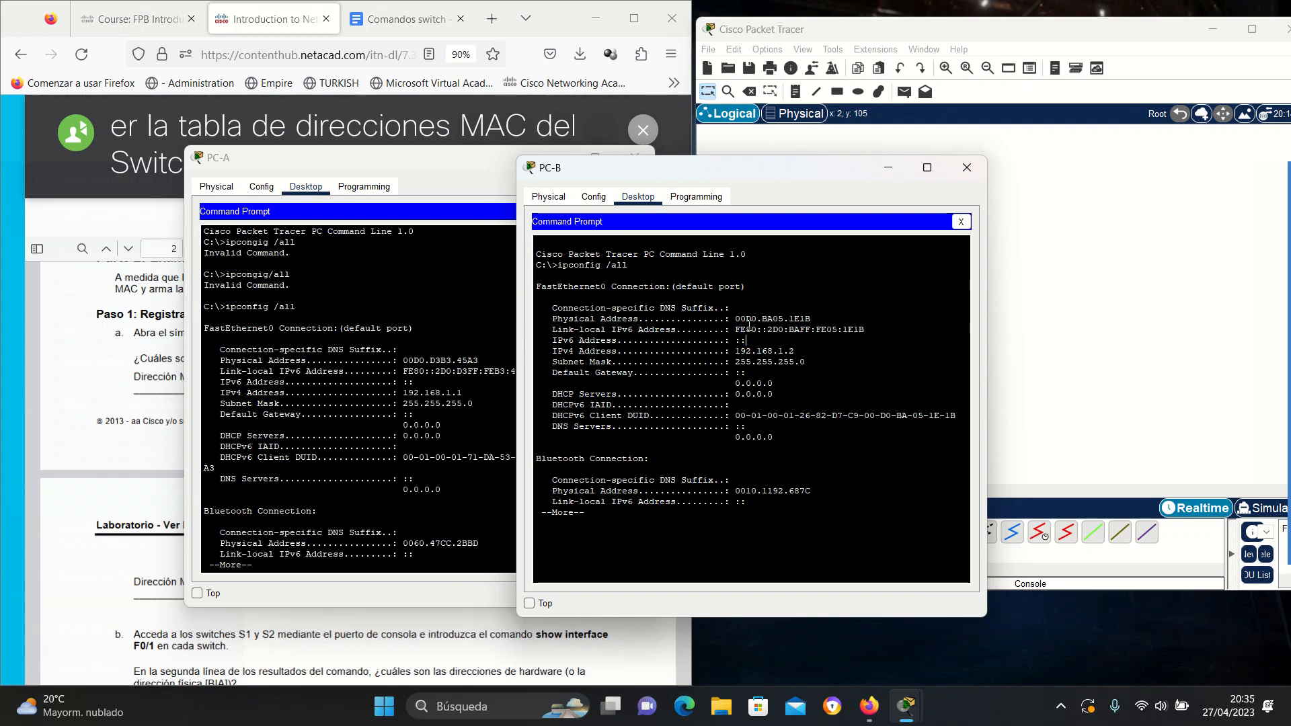
pyautogui.moveTo(730, 318); pyautogui.dragTo(810, 319)
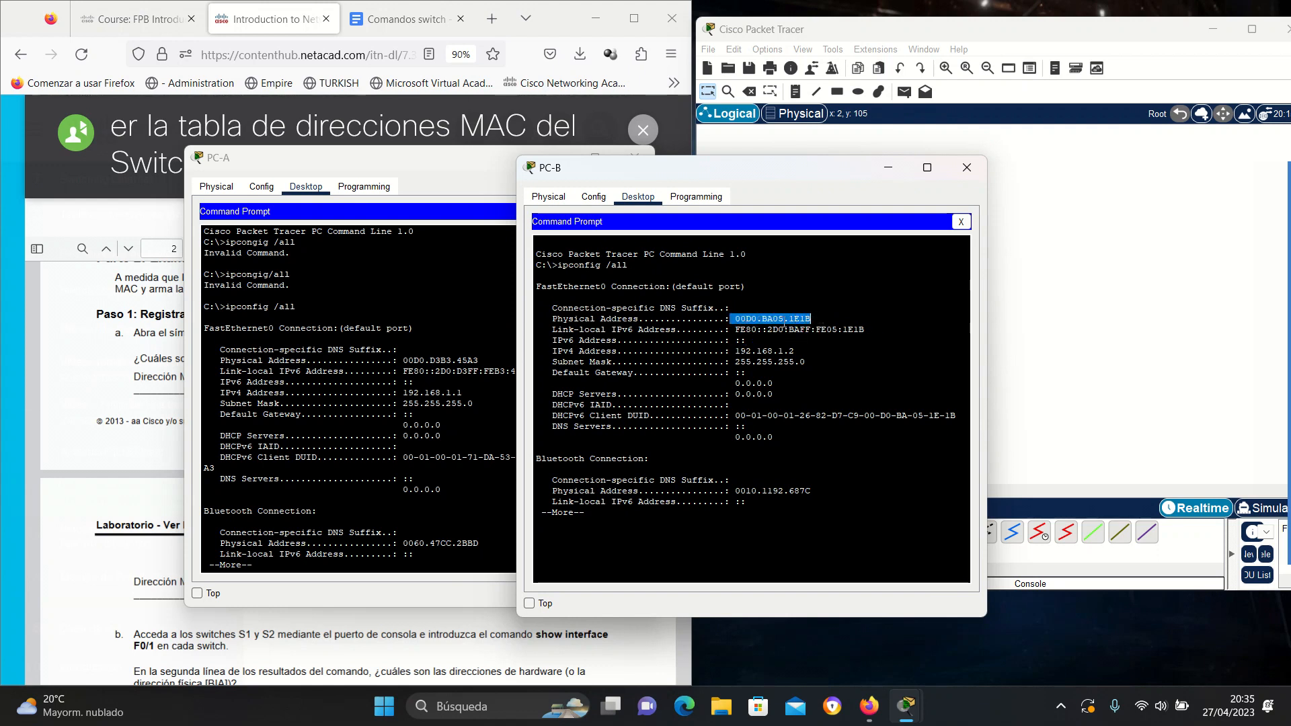
pyautogui.click(757, 323)
pyautogui.moveTo(810, 319); pyautogui.dragTo(747, 314)
pyautogui.moveTo(768, 169); pyautogui.dragTo(971, 205)
pyautogui.moveTo(504, 167); pyautogui.dragTo(1048, 155)
pyautogui.scroll(-4, 166, 478)
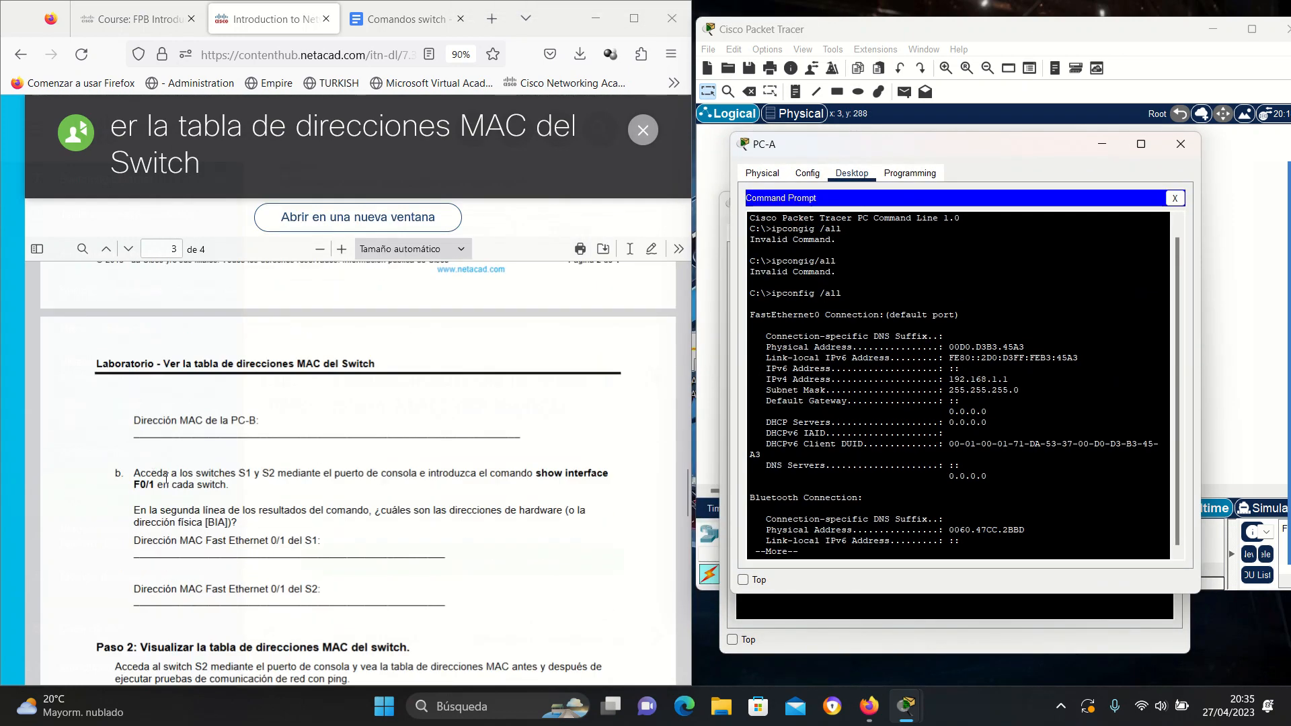
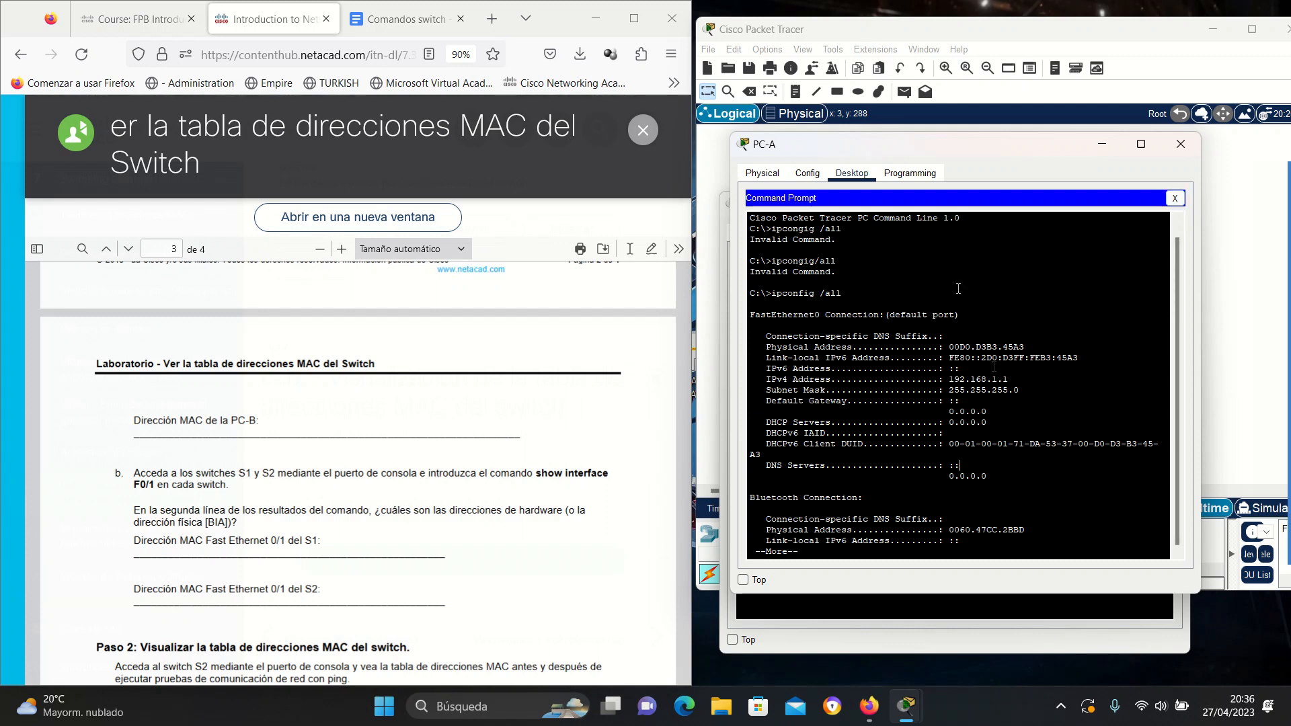
# Close PC-A's command prompt and run show interface f0/1 on S1 via a 9600-baud terminal.
pyautogui.click(1174, 199)
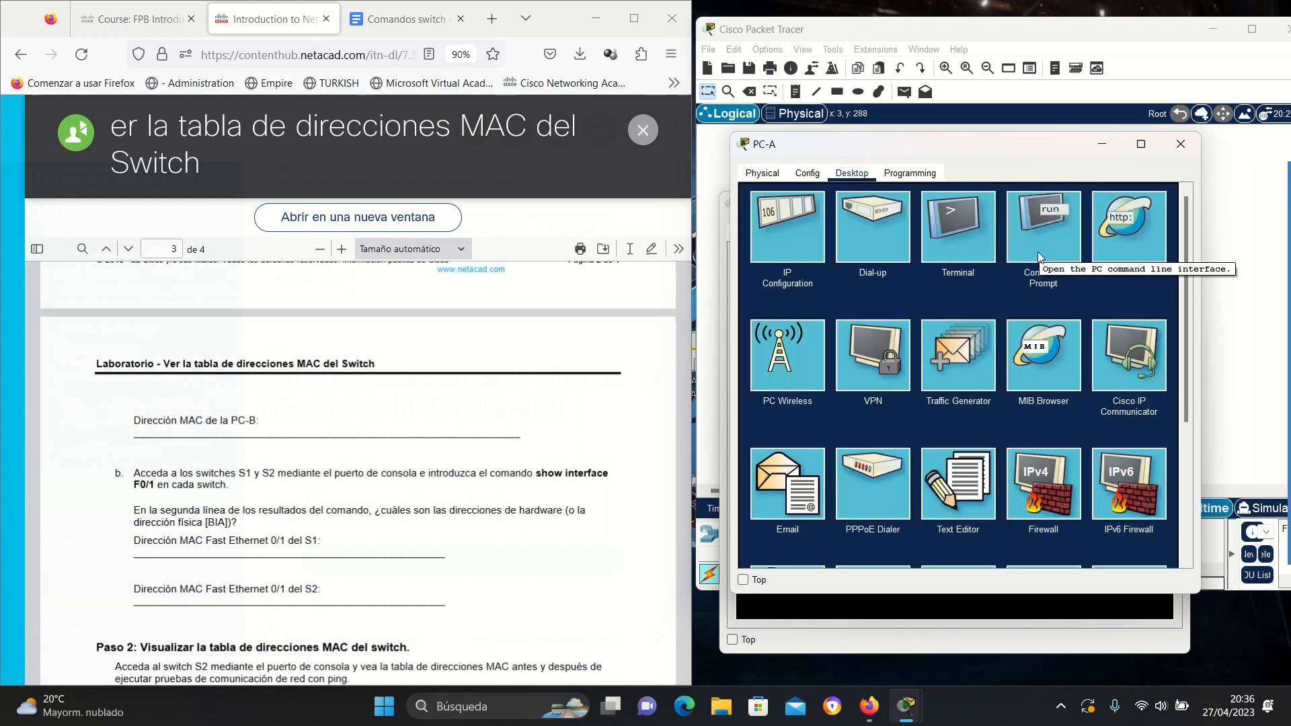
pyautogui.click(973, 244)
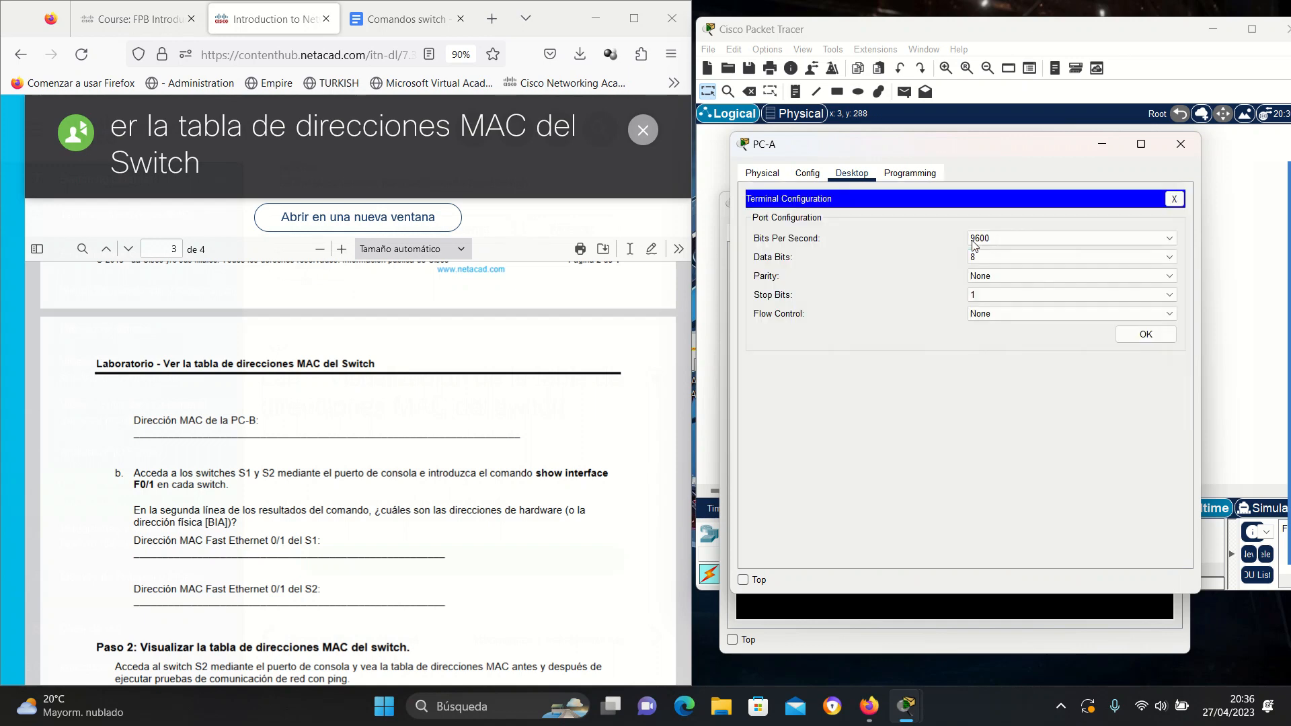
pyautogui.click(1146, 334)
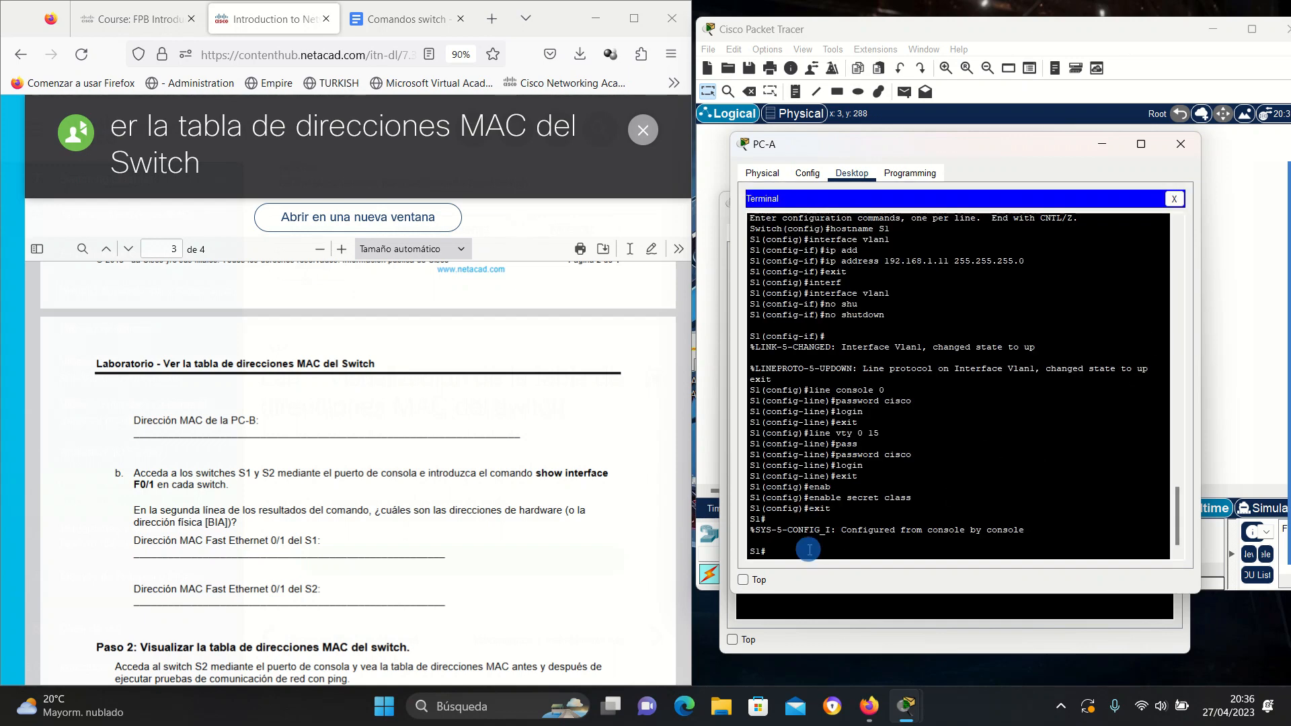
pyautogui.write('show interface f0/1')
pyautogui.press('Return')
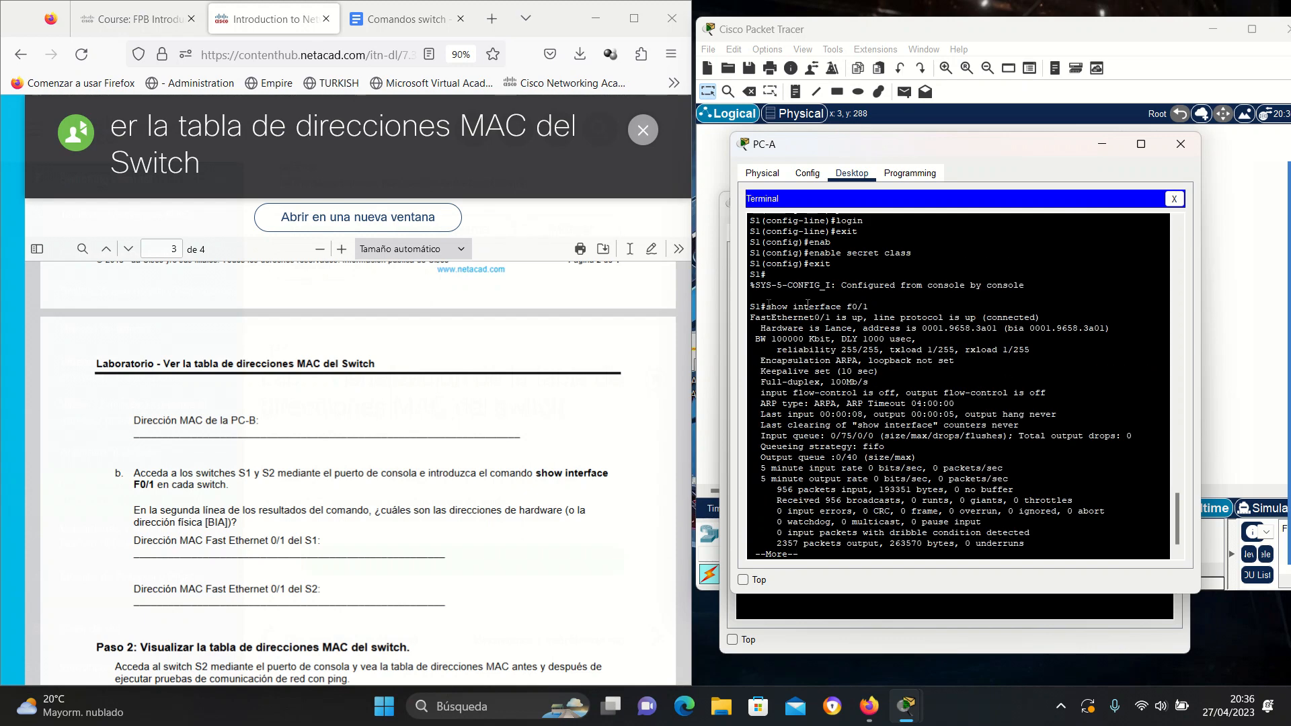
# Highlight S1's Fa0/1 MAC 0001.9658.3a01 and move PC-A's window left to reveal PC-B's output.
pyautogui.moveTo(878, 318); pyautogui.dragTo(1002, 317)
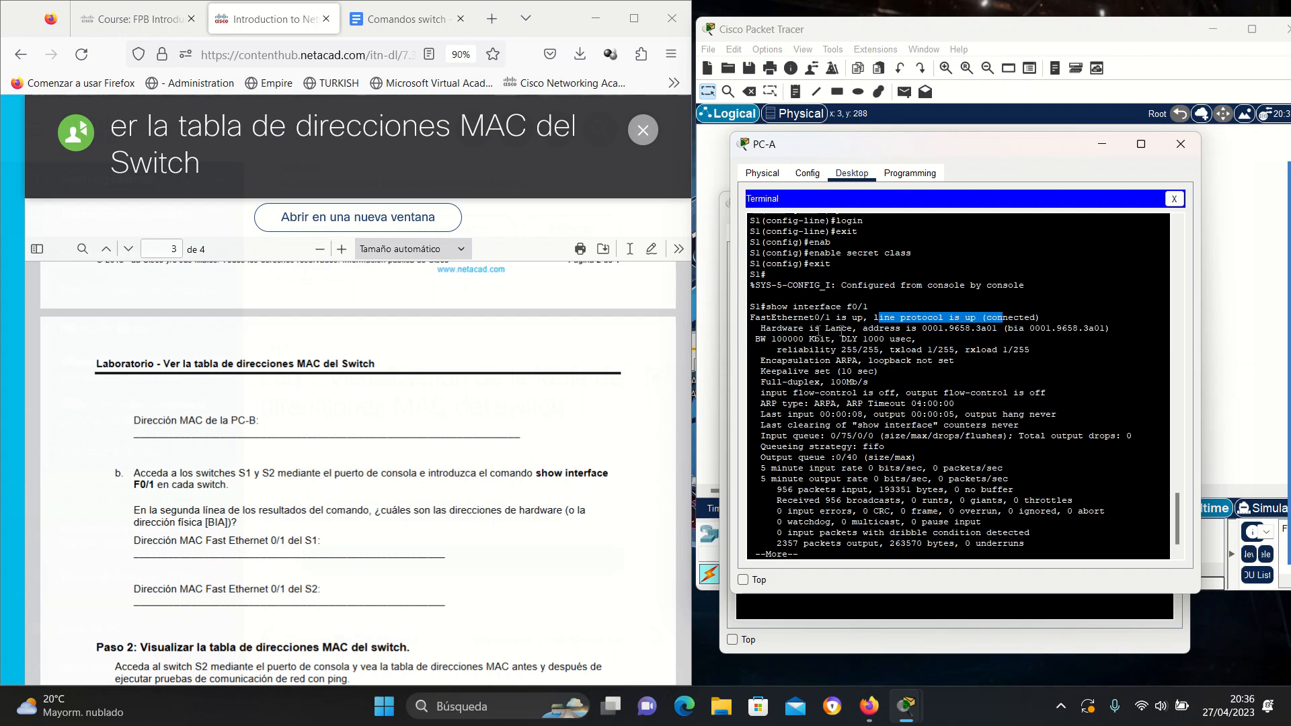
pyautogui.moveTo(863, 329); pyautogui.dragTo(1002, 329)
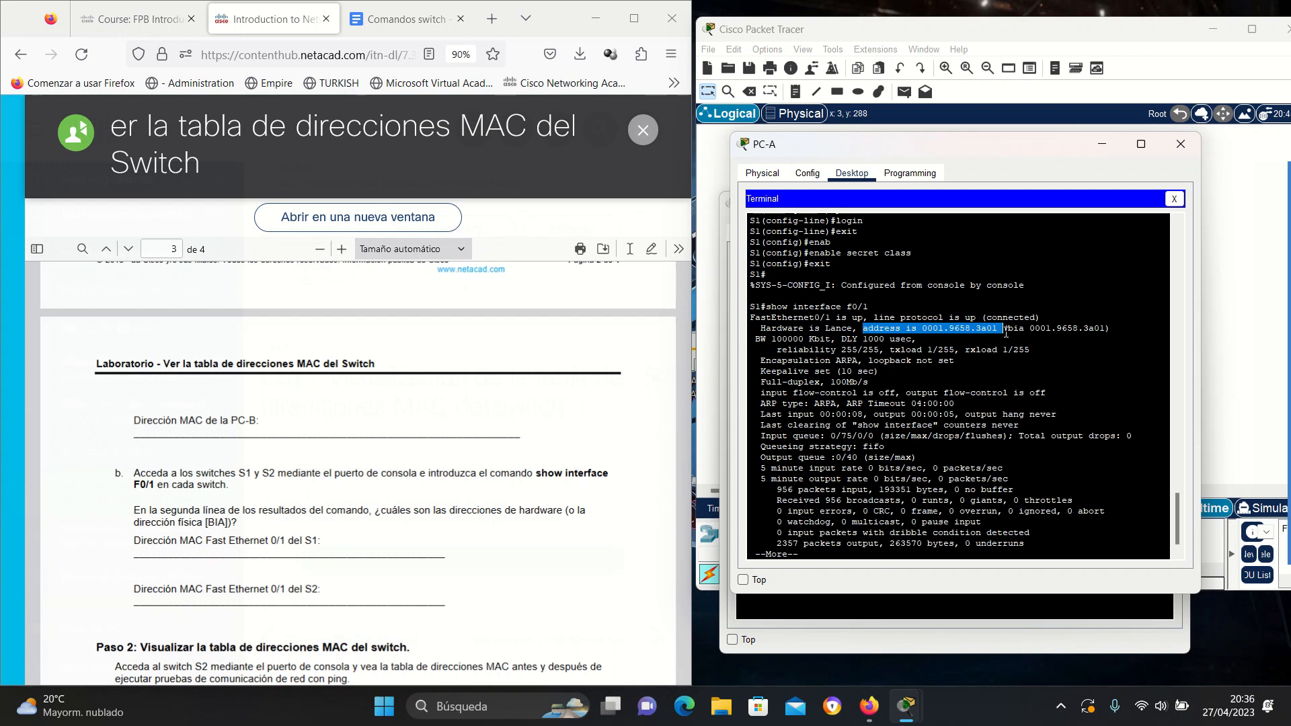
pyautogui.moveTo(918, 330); pyautogui.dragTo(1004, 329)
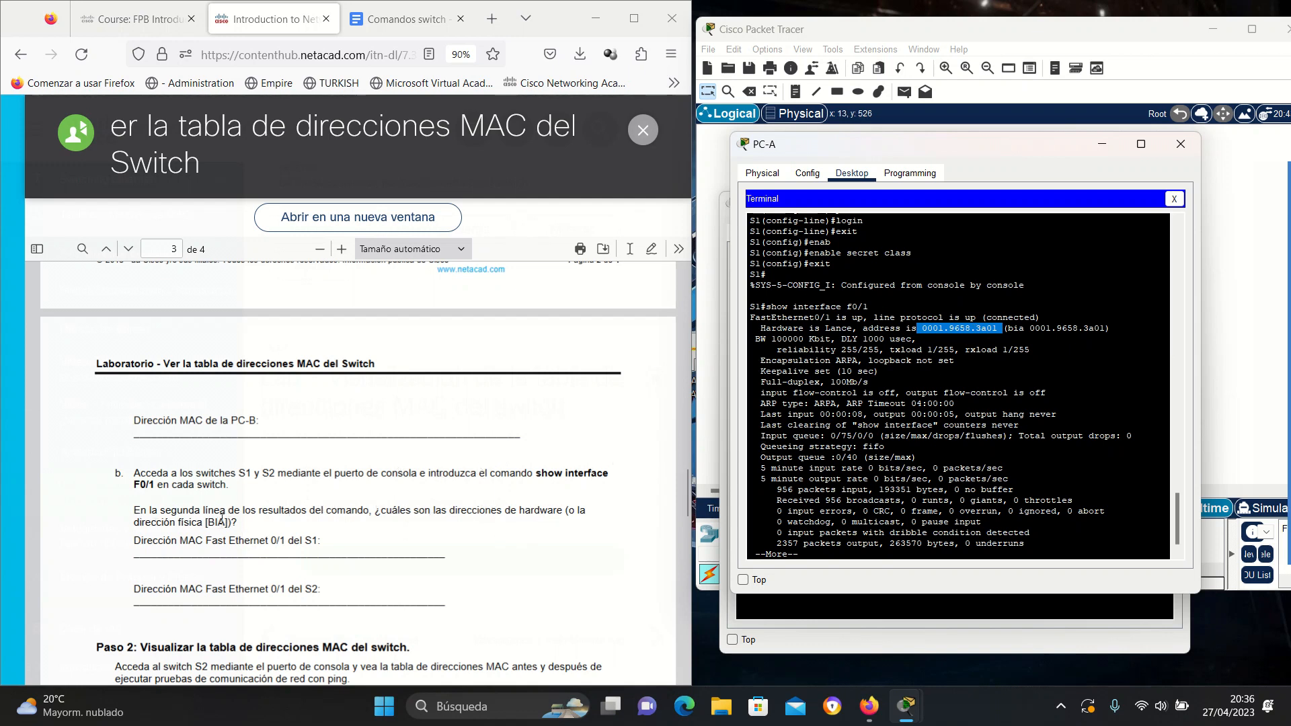
pyautogui.click(1031, 329)
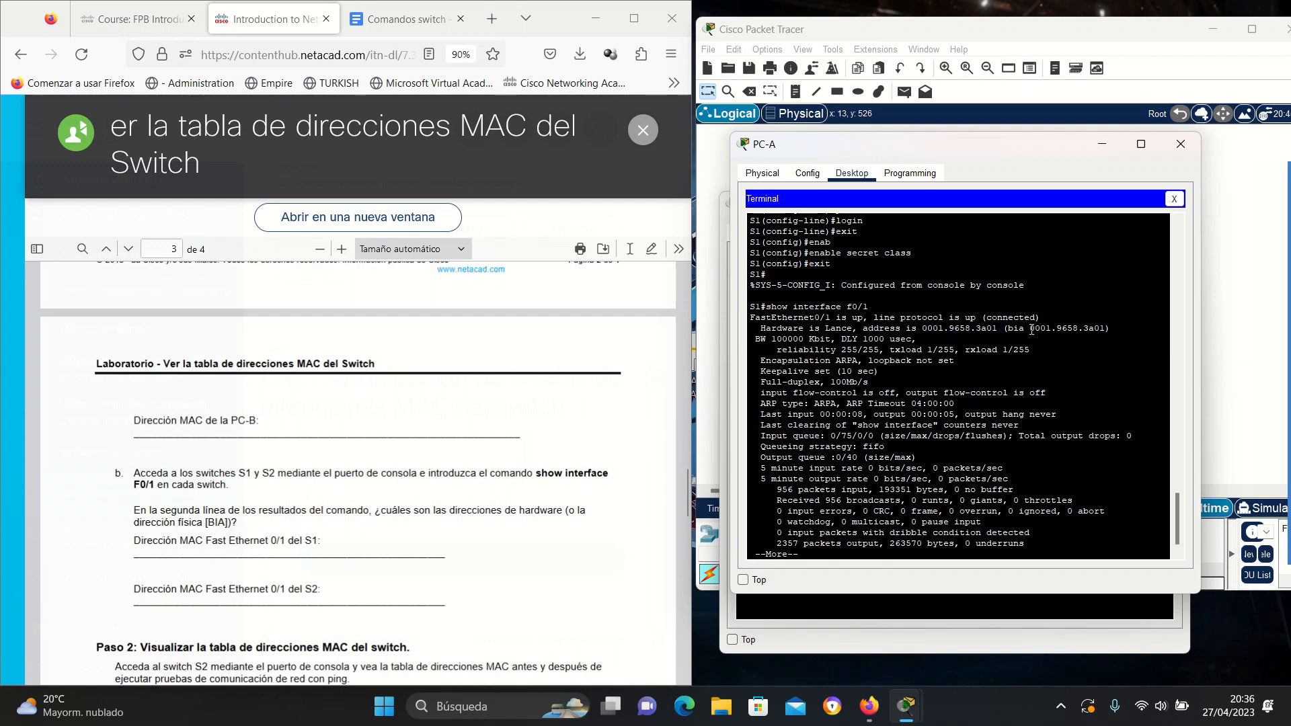
pyautogui.moveTo(1032, 329); pyautogui.dragTo(1111, 329)
pyautogui.moveTo(922, 329); pyautogui.dragTo(1106, 329)
pyautogui.moveTo(917, 329); pyautogui.dragTo(1008, 329)
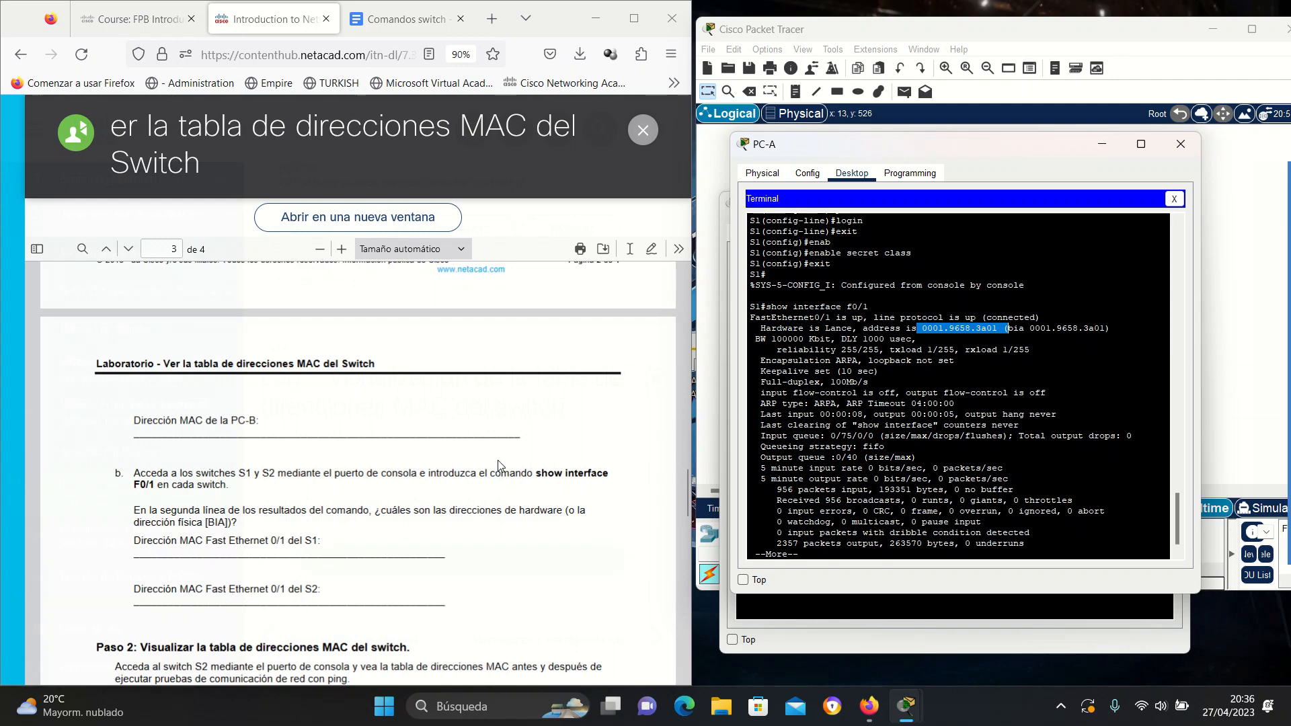
pyautogui.scroll(-3, 500, 466)
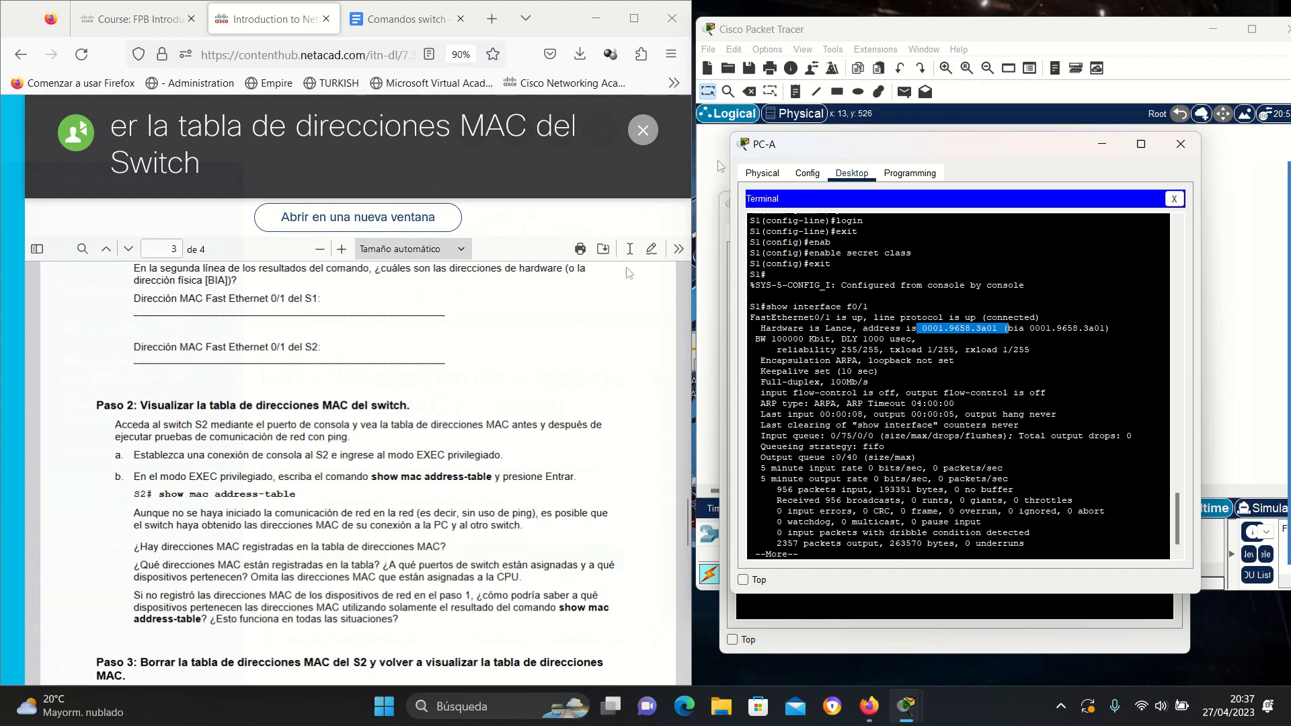
pyautogui.moveTo(1043, 153); pyautogui.dragTo(571, 176)
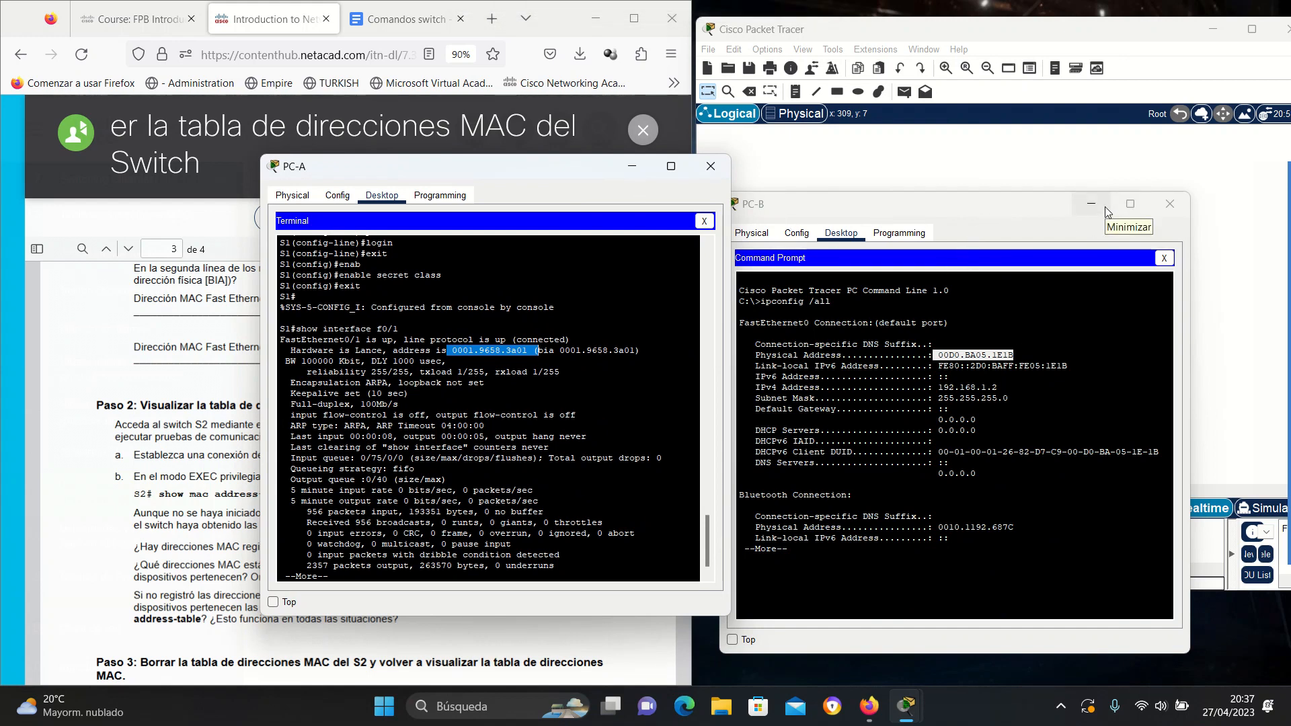
# Swap PC-A's terminal for its command prompt and lower both PC windows to expose the topology.
pyautogui.click(709, 224)
pyautogui.click(563, 264)
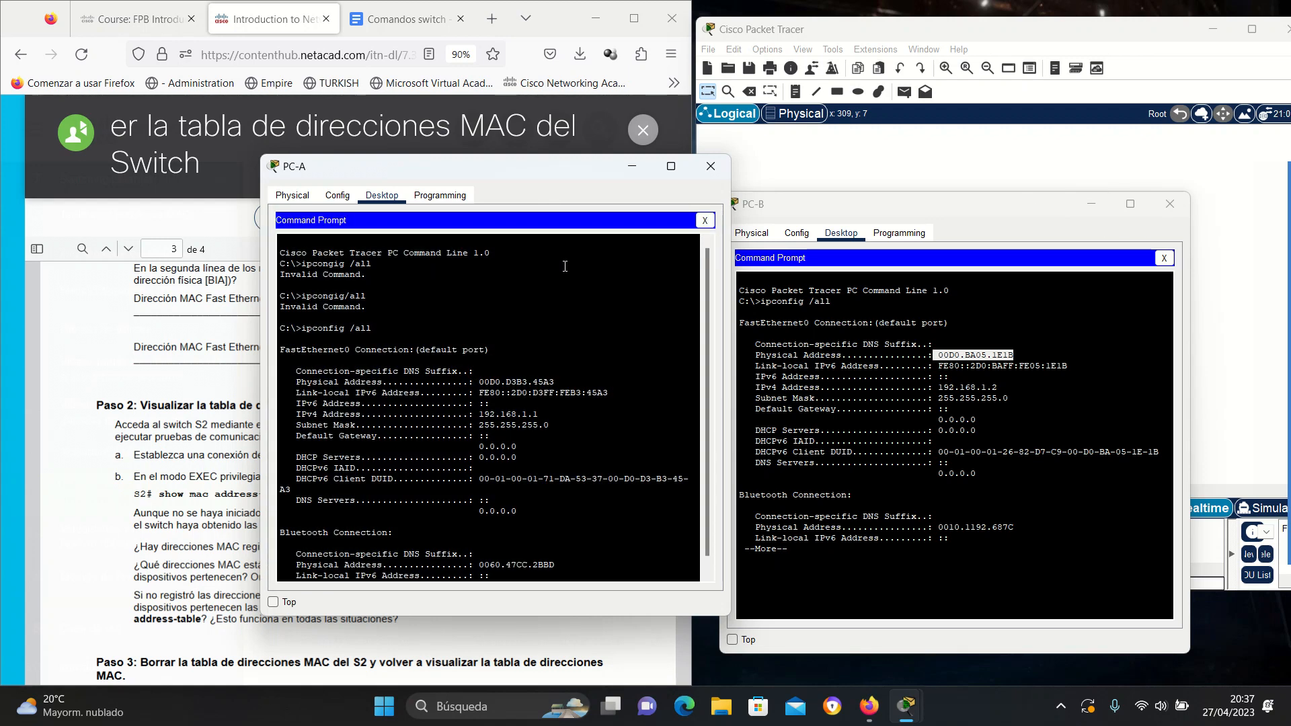
pyautogui.moveTo(546, 164); pyautogui.dragTo(343, 514)
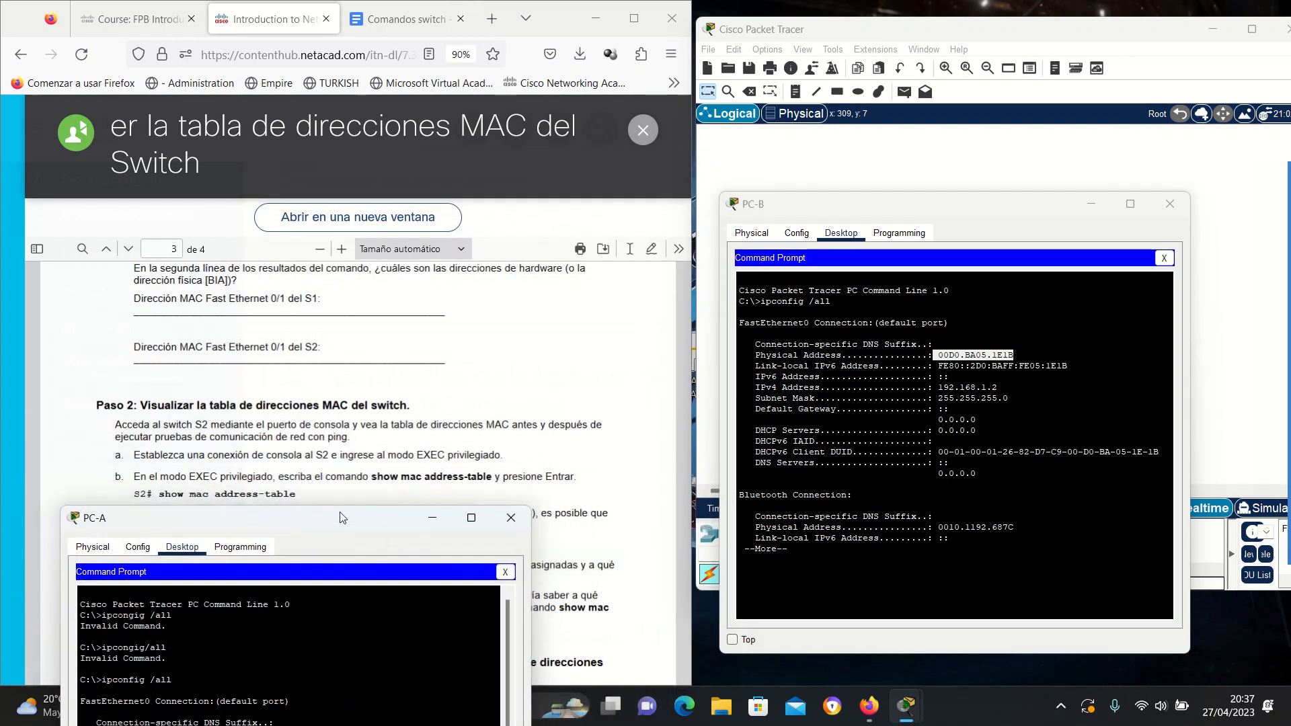
pyautogui.click(1051, 216)
pyautogui.moveTo(1051, 216); pyautogui.dragTo(877, 531)
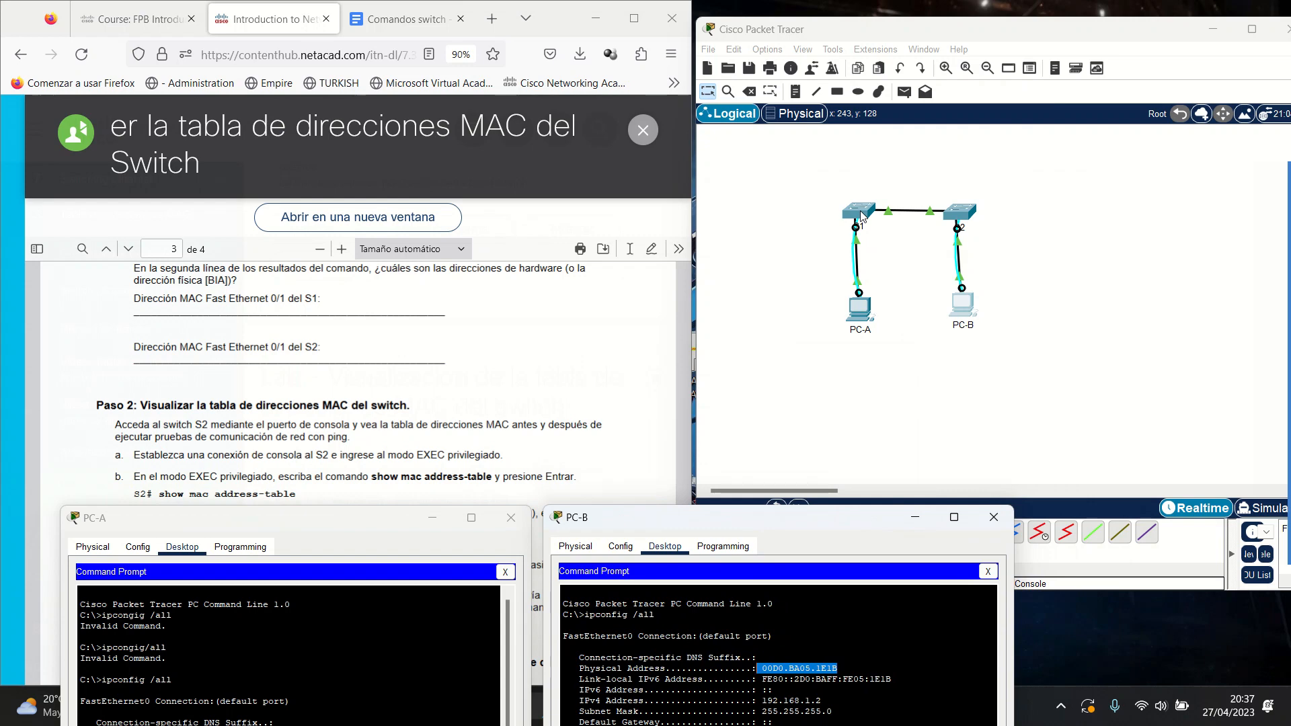
pyautogui.click(963, 217)
# Open S2's CLI and exit global configuration mode.
pyautogui.click(963, 217)
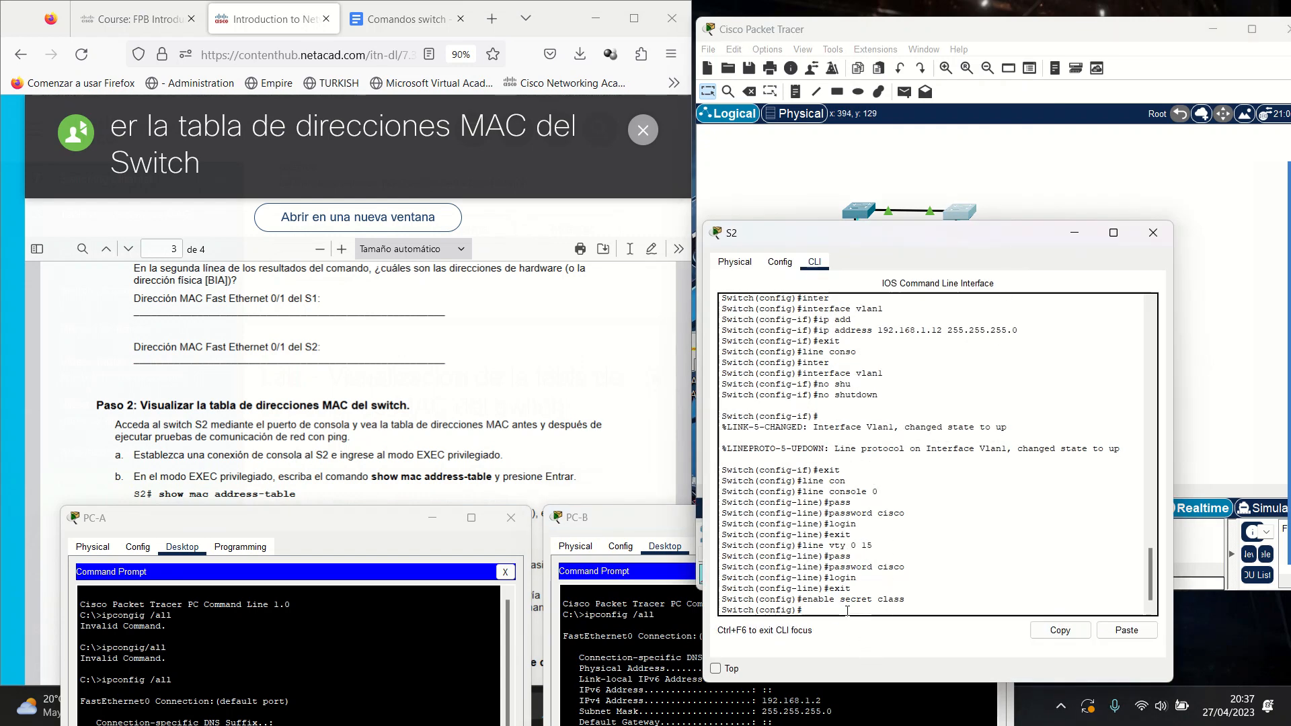
pyautogui.write('exit')
pyautogui.press('Return')
pyautogui.press('Return')
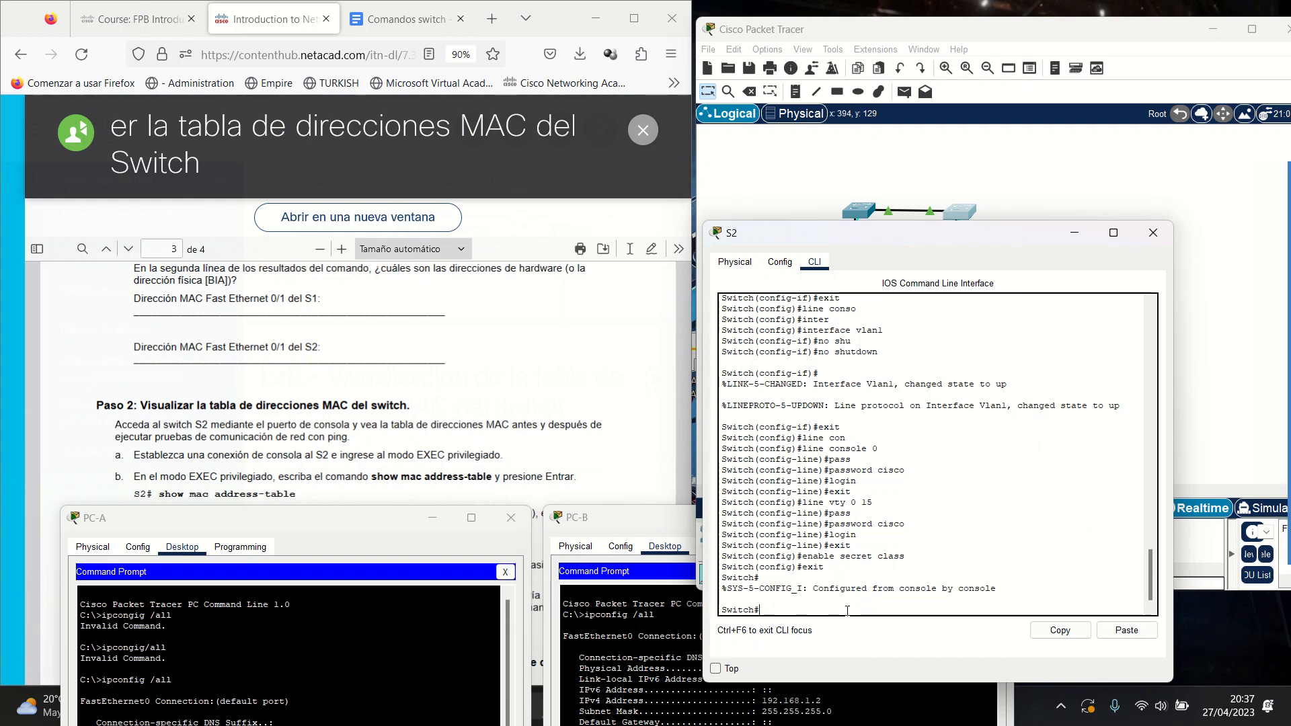
# Run show interfaces f0/1 on S2 and highlight its burned-in MAC 00e0.f95d.5801.
pyautogui.write('show')
pyautogui.scroll(5, 514, 406)
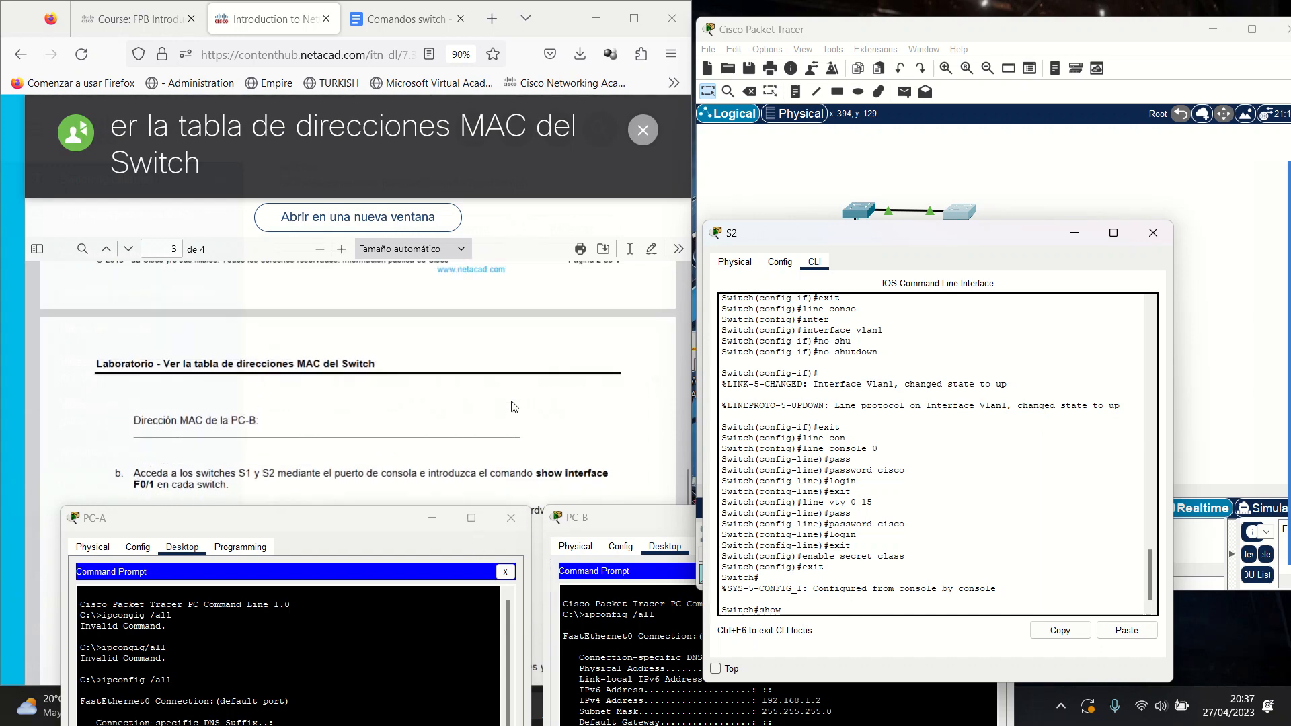
pyautogui.scroll(-2, 513, 406)
pyautogui.write('interf')
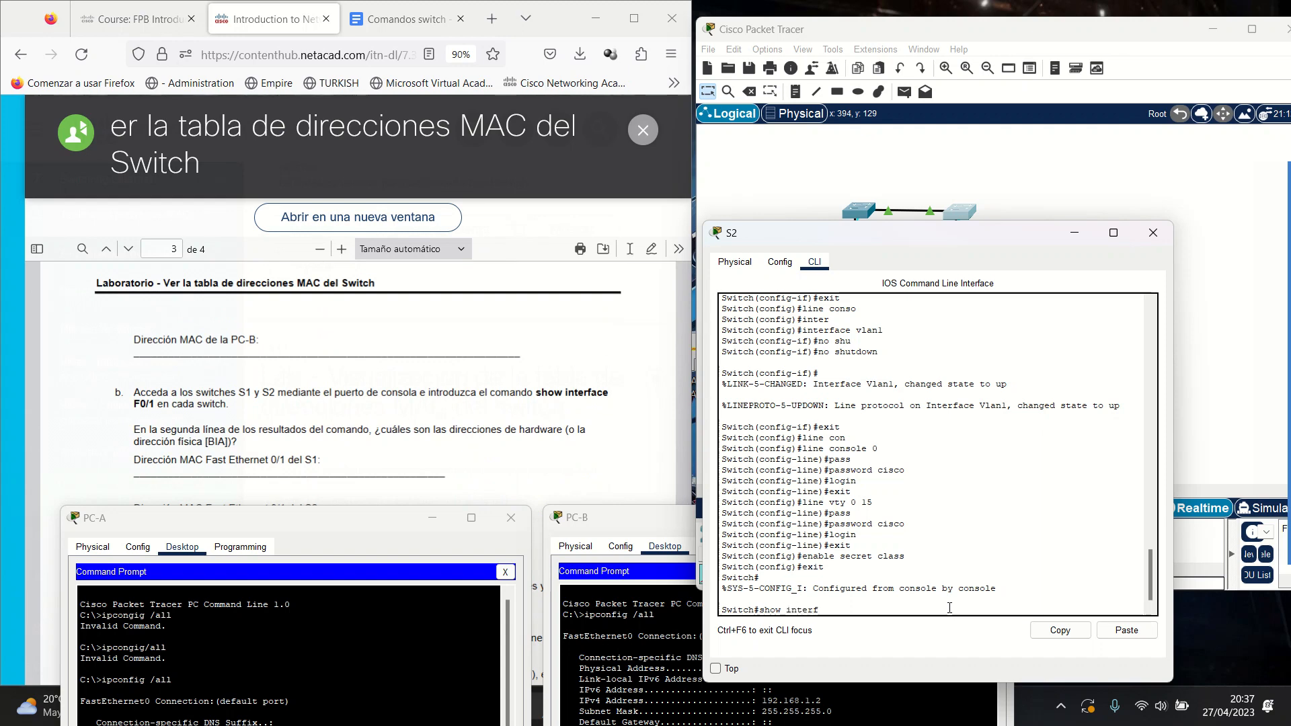
pyautogui.press('Tab')
pyautogui.write('0')
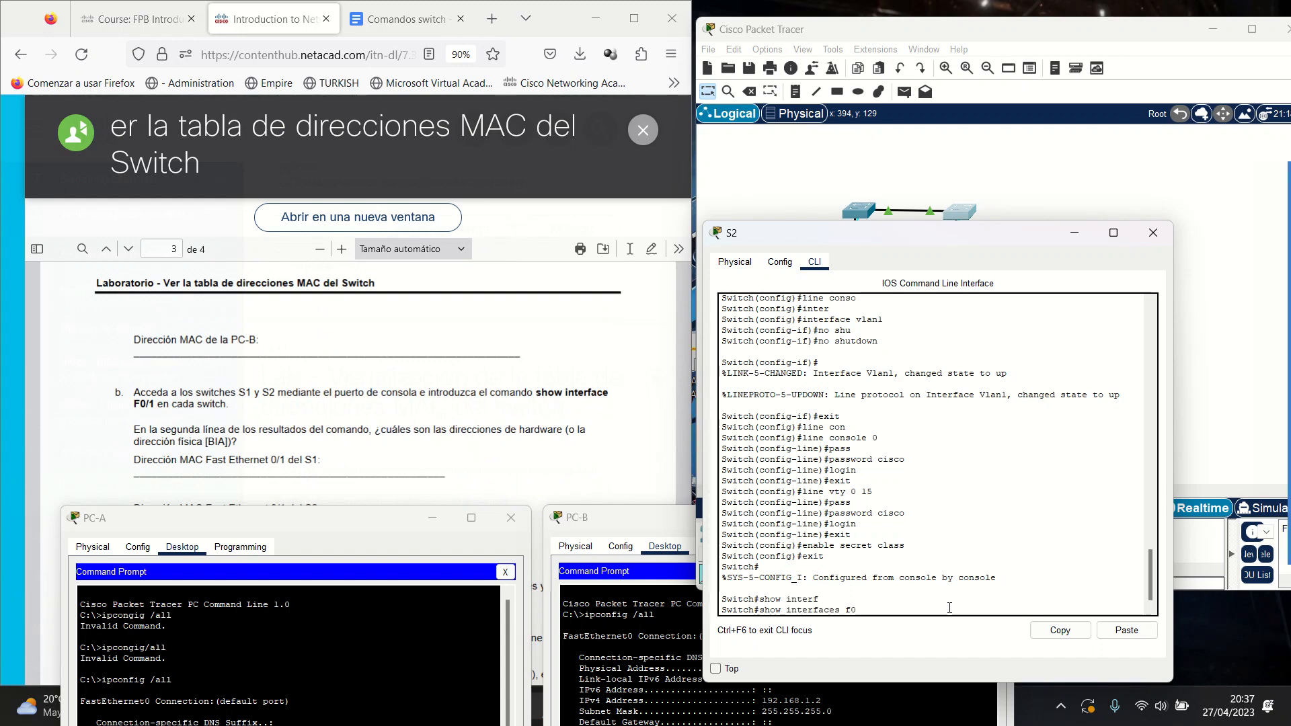
pyautogui.press('Return')
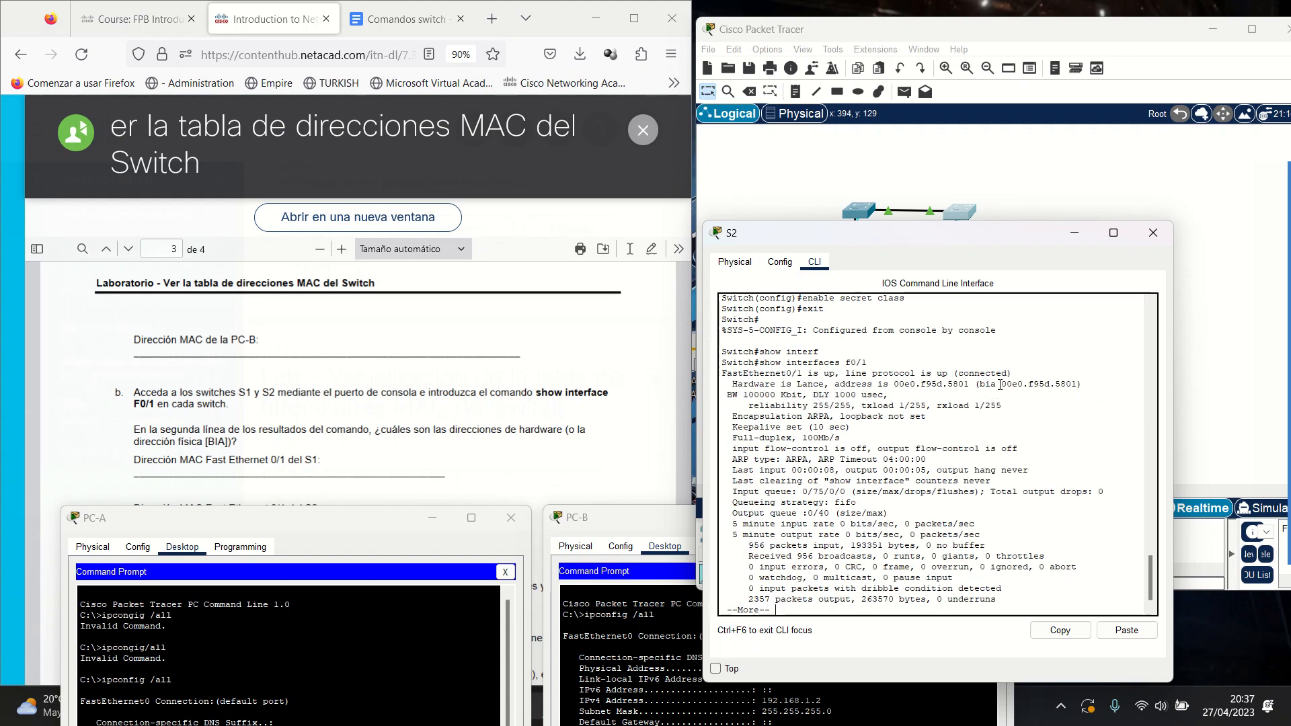
pyautogui.moveTo(1000, 384); pyautogui.dragTo(1077, 383)
pyautogui.moveTo(1005, 243); pyautogui.dragTo(1144, 330)
# Bring up S1's CLI output and highlight its Fa0/1 burned-in address 0001.9658.3a01.
pyautogui.click(860, 216)
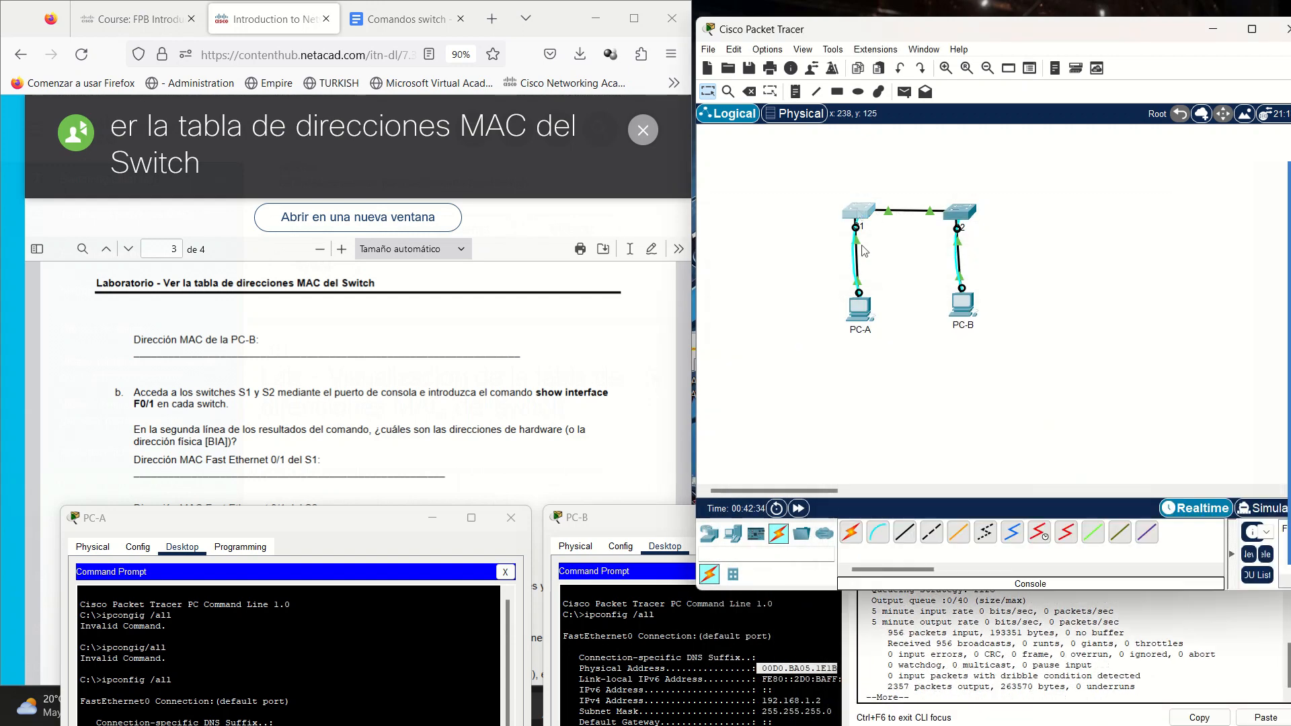
pyautogui.click(525, 141)
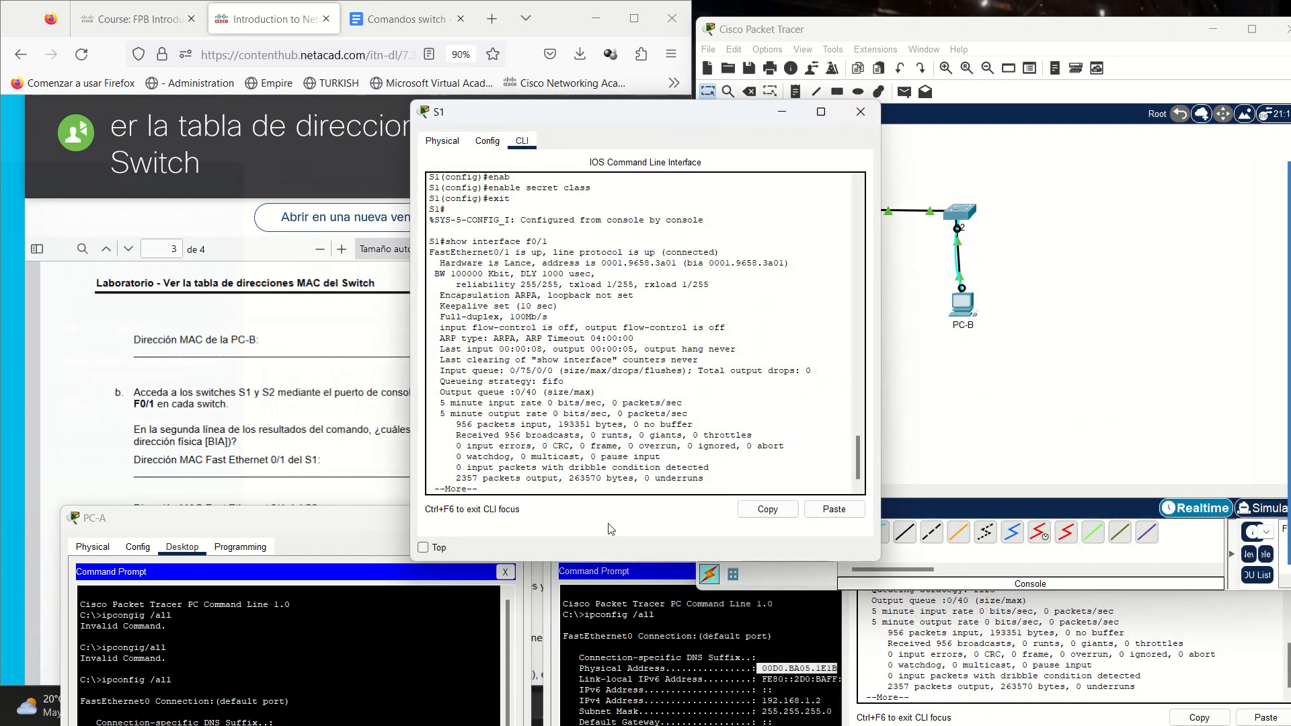
pyautogui.click(495, 433)
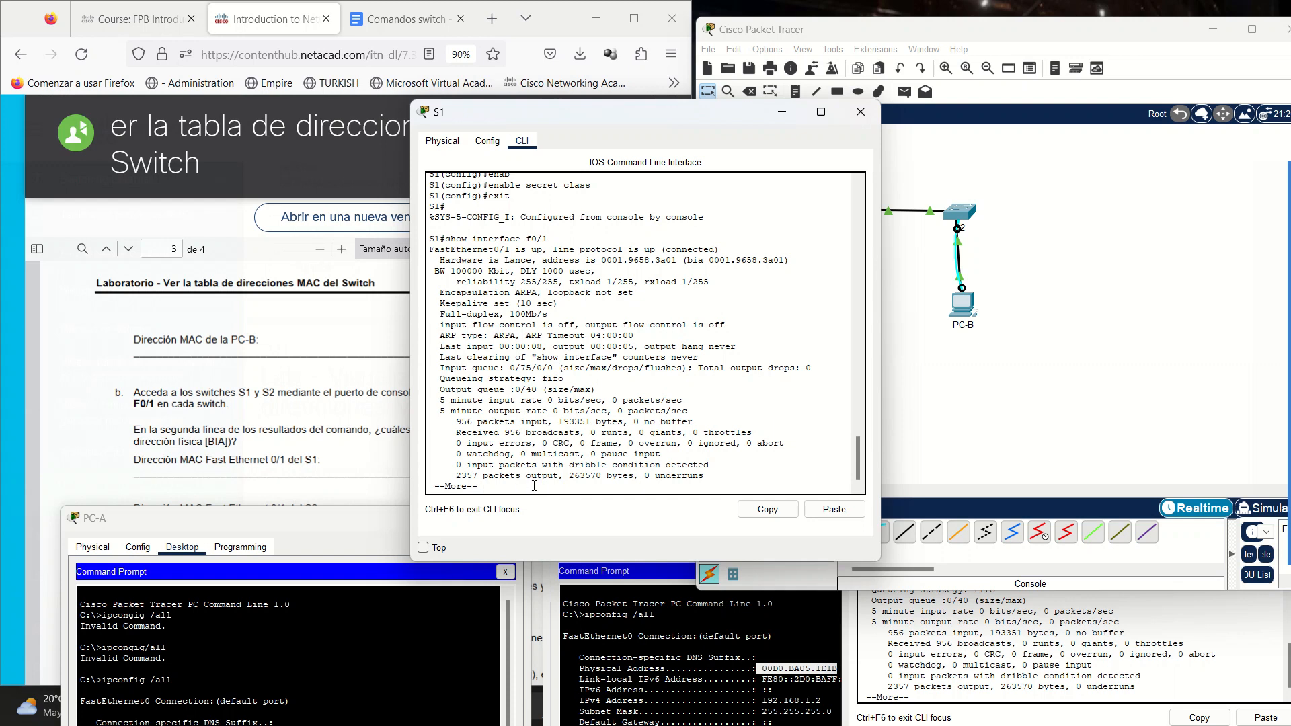
pyautogui.press('Return')
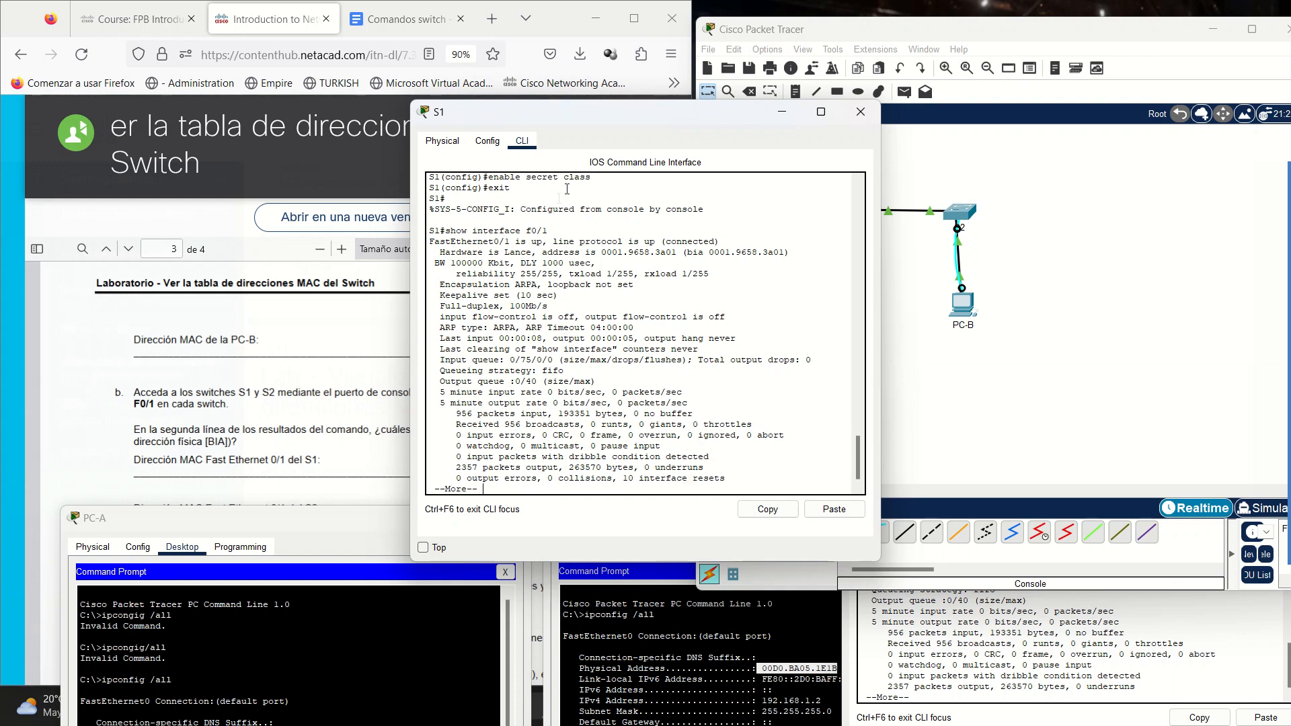
pyautogui.moveTo(704, 252); pyautogui.dragTo(790, 261)
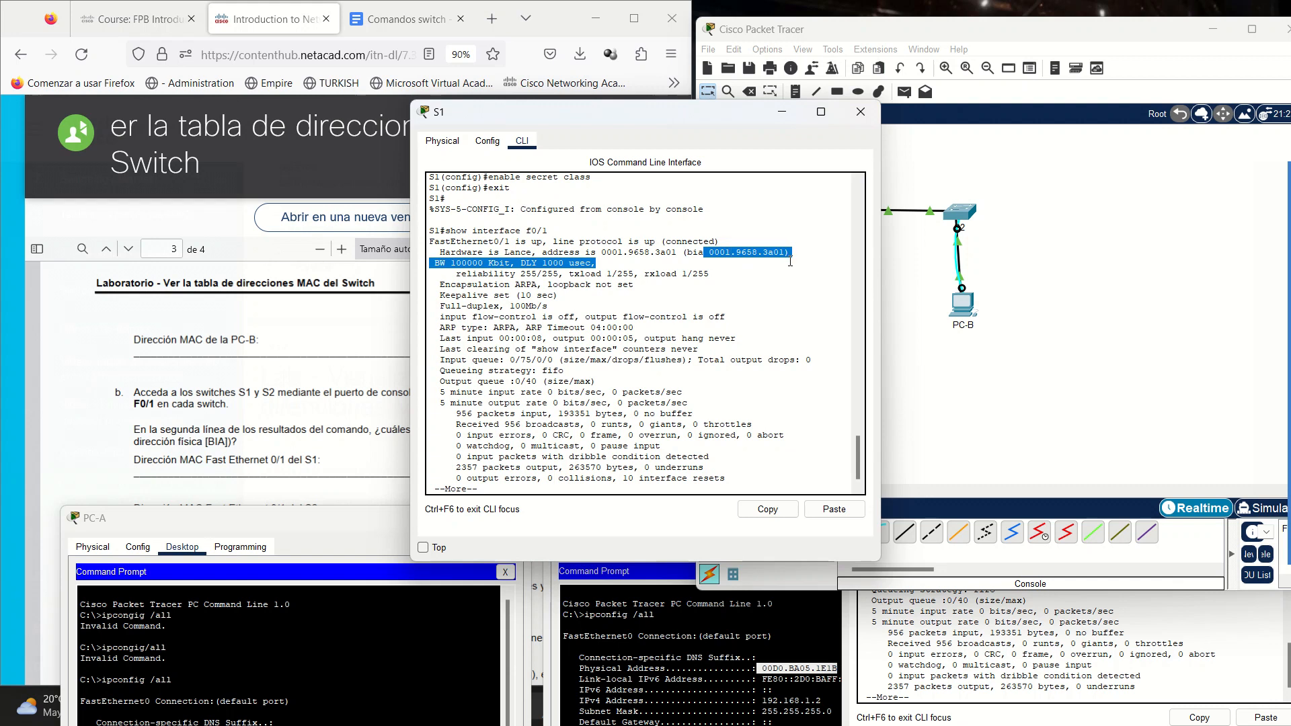
pyautogui.click(722, 252)
# Minimize the S1 and S2 device windows.
pyautogui.click(782, 113)
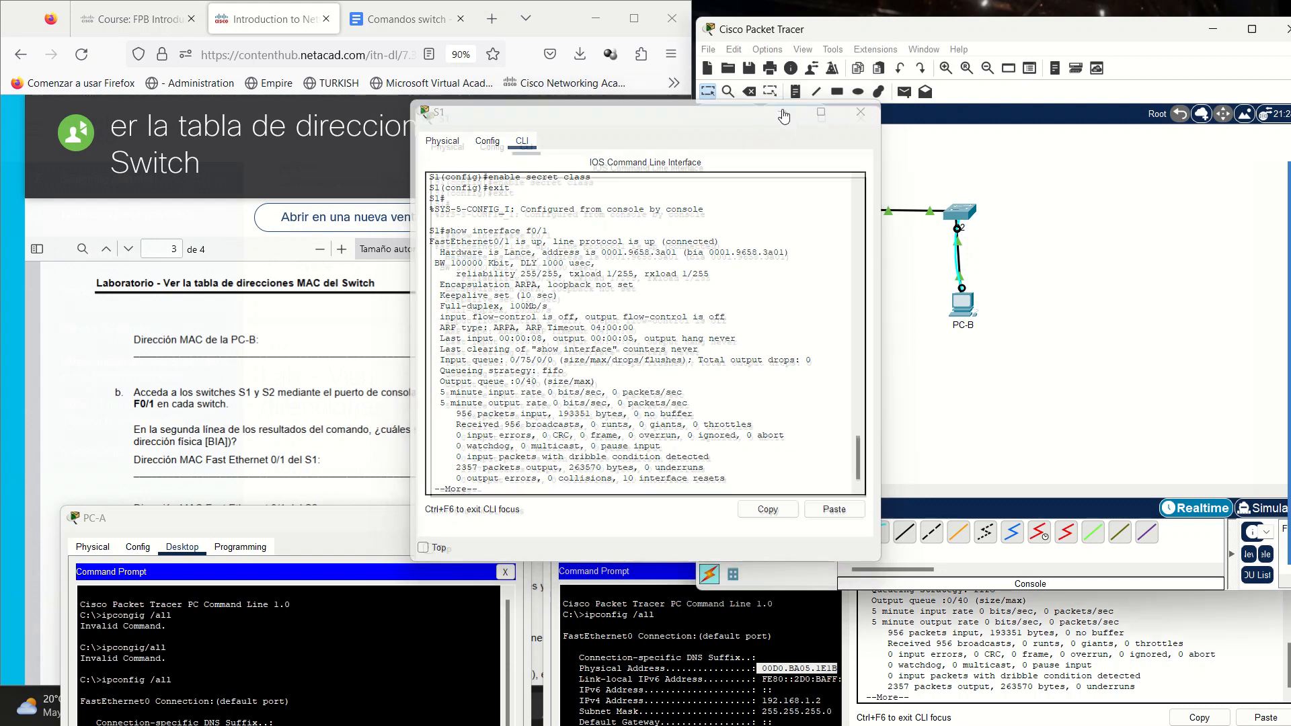
pyautogui.click(1052, 630)
pyautogui.click(1215, 321)
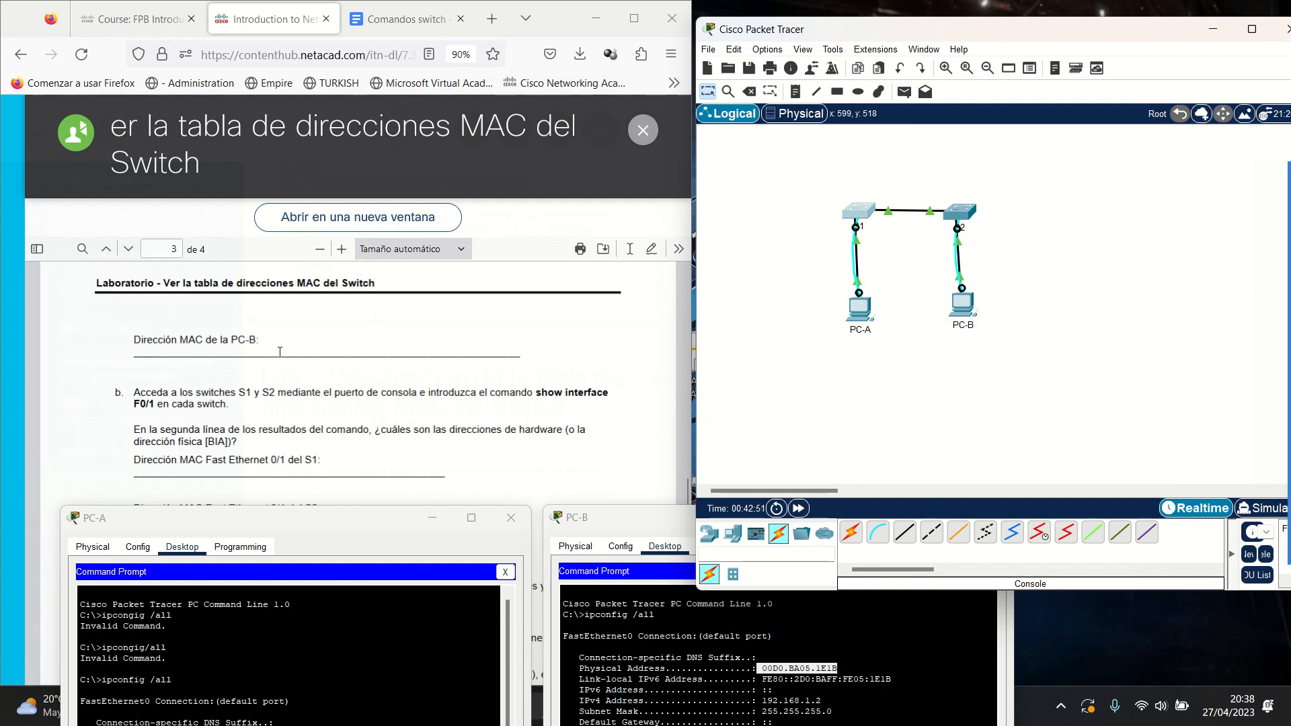
# Scroll the lab guide to Paso 2, mark the ping and step b text, then bring PC-B's prompt forward.
pyautogui.scroll(-5, 296, 346)
pyautogui.scroll(2, 297, 344)
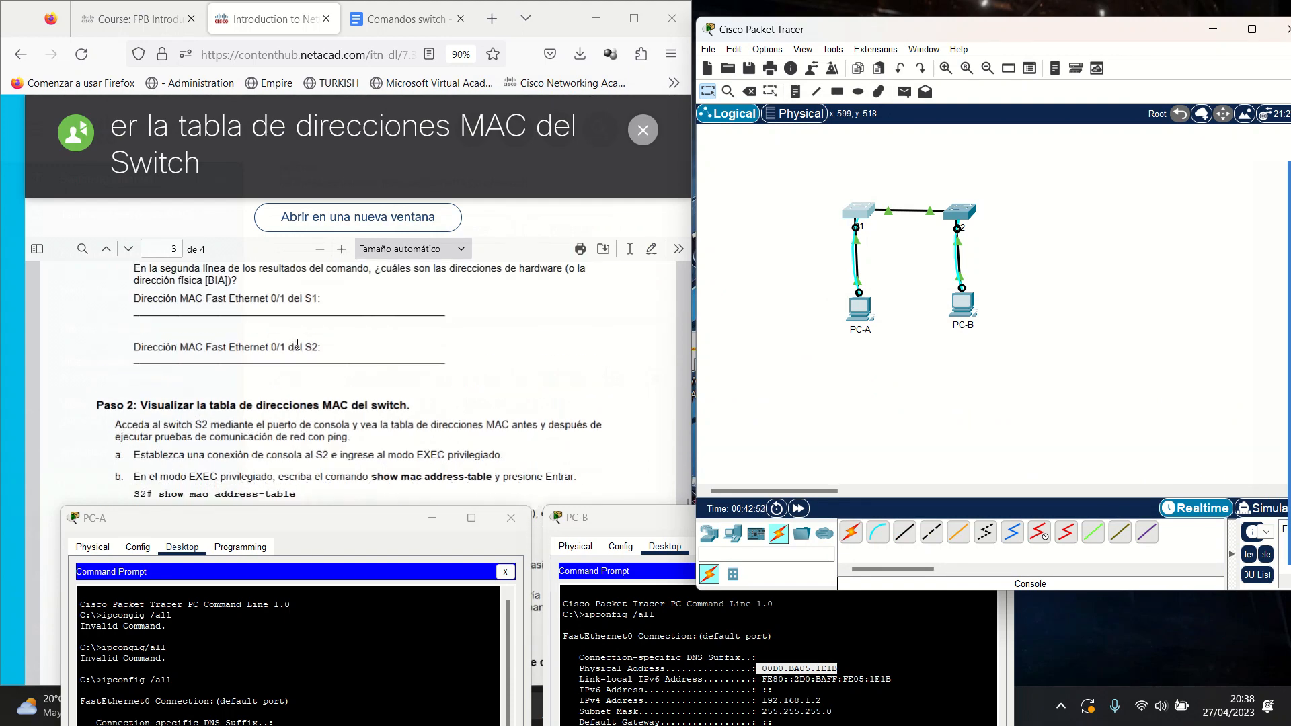
pyautogui.scroll(-2, 340, 383)
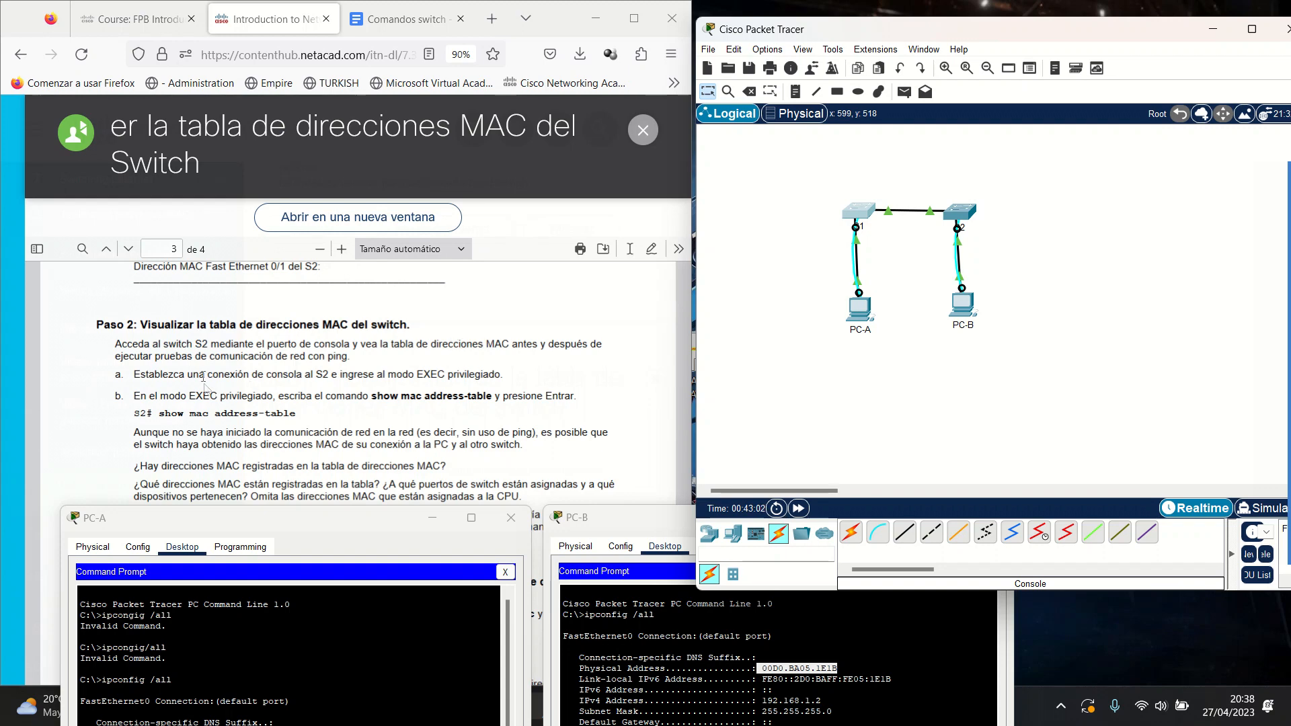
pyautogui.moveTo(220, 357); pyautogui.dragTo(345, 355)
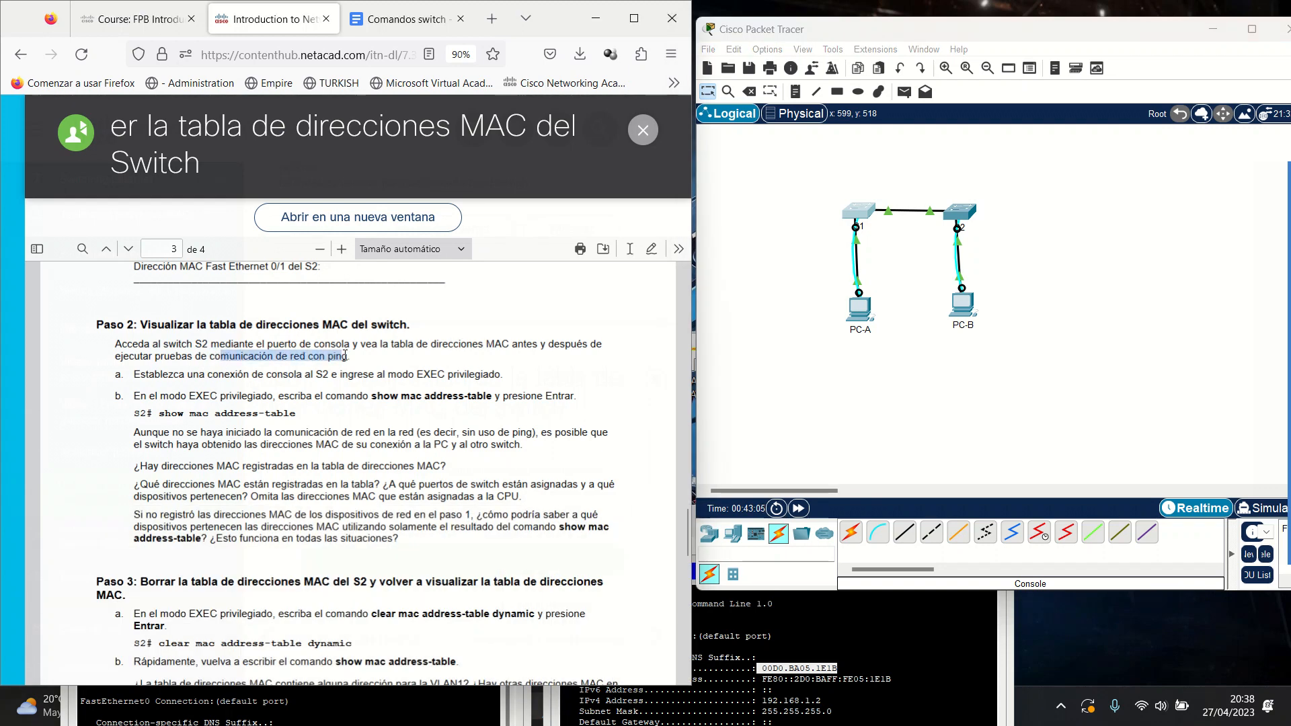
pyautogui.doubleClick(338, 356)
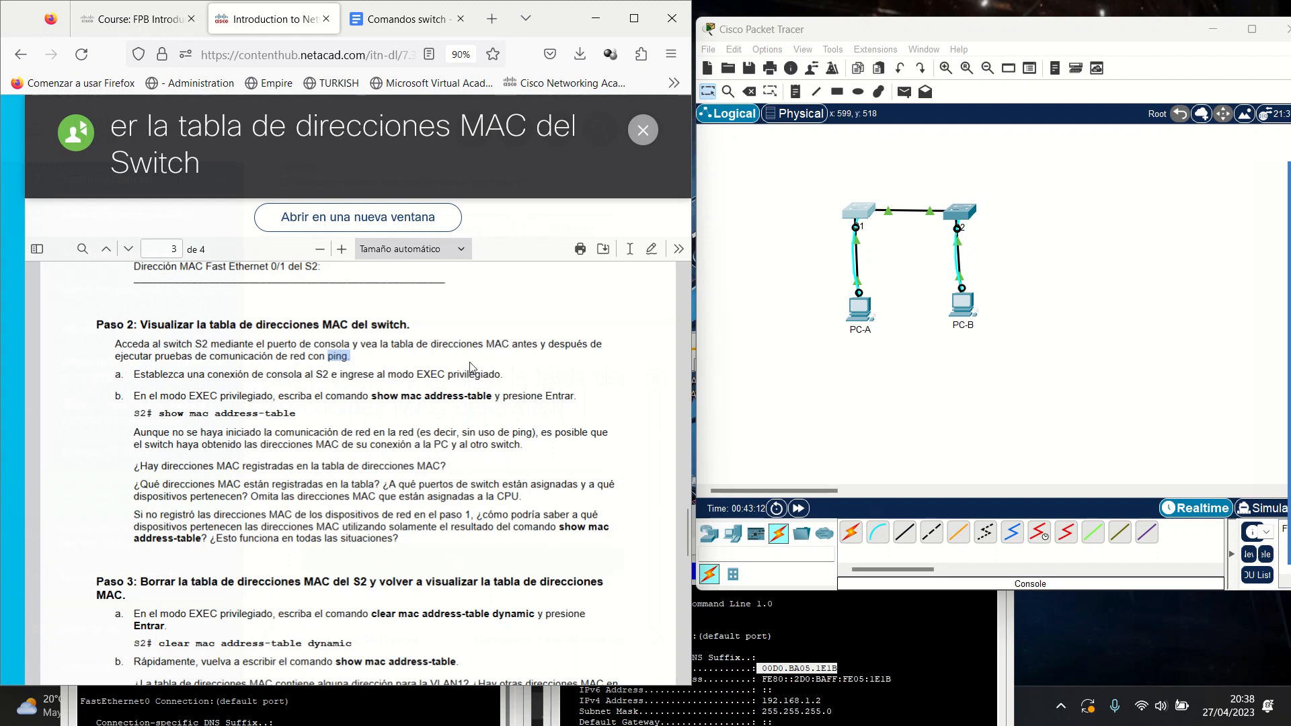
pyautogui.moveTo(118, 402); pyautogui.dragTo(494, 394)
pyautogui.click(353, 401)
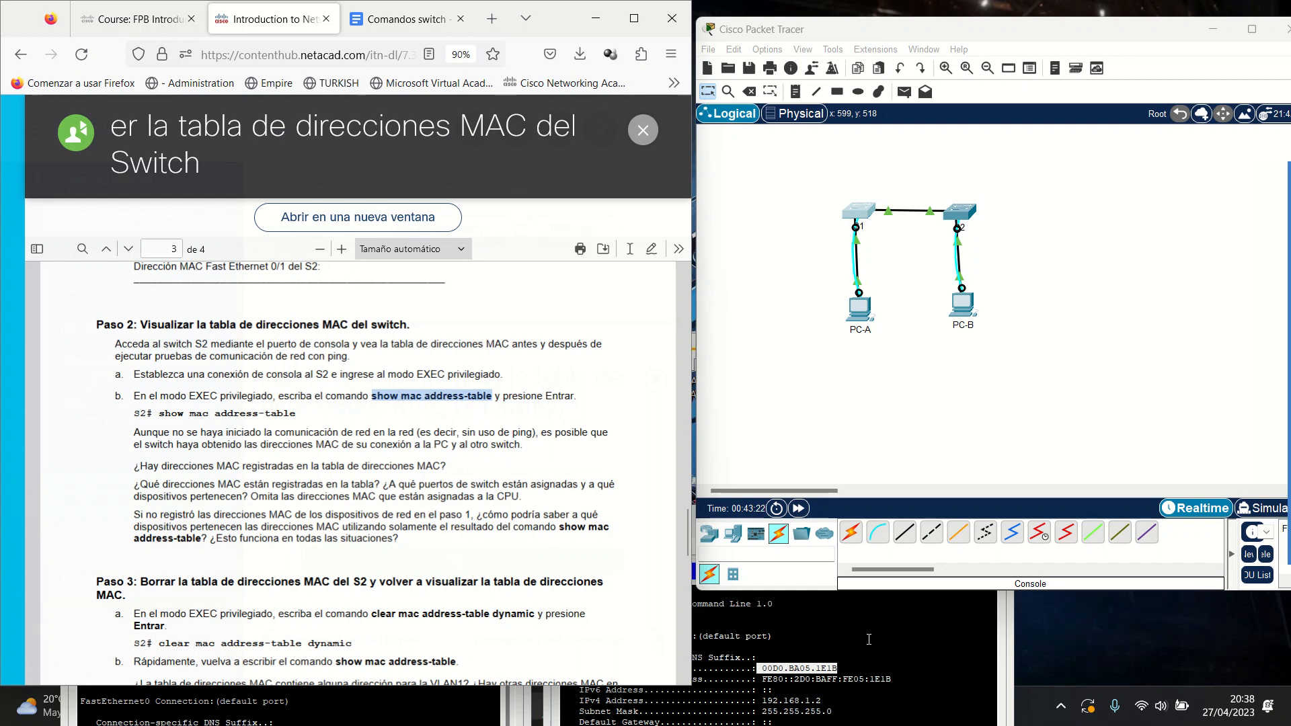
pyautogui.click(795, 632)
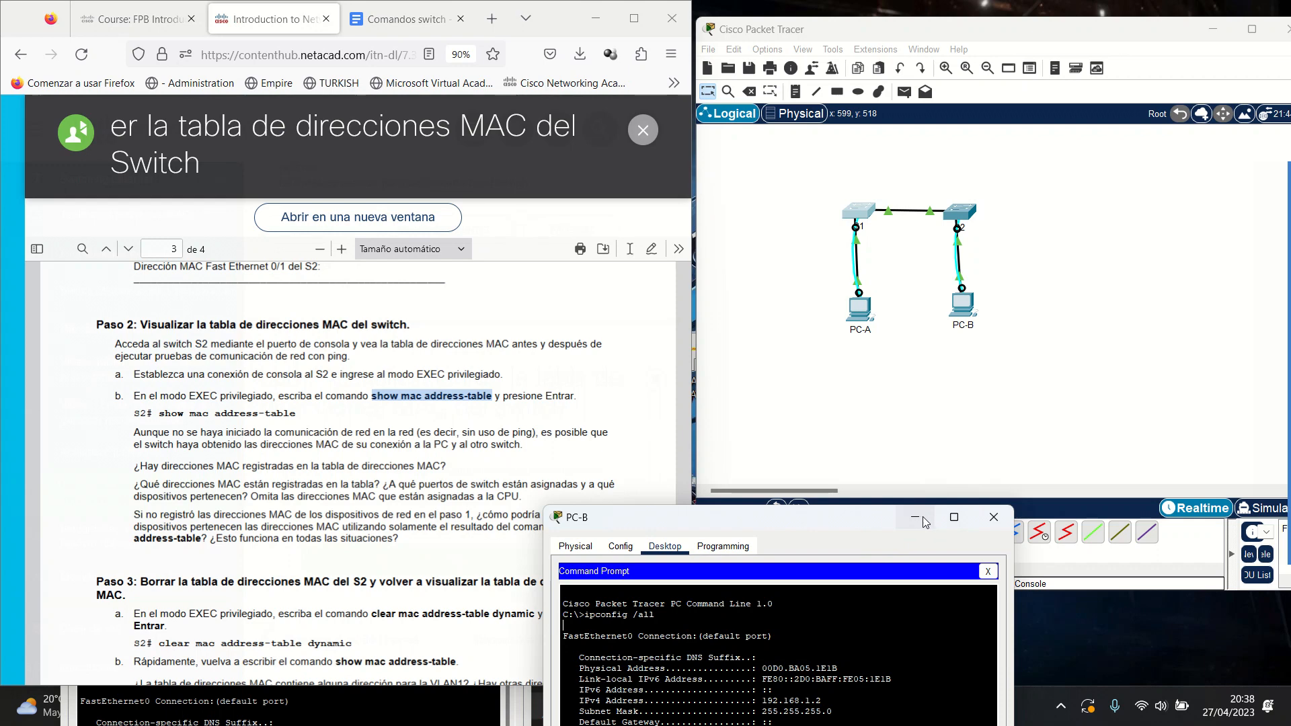
# Open S2's CLI window and page past the rest of the interface output.
pyautogui.click(959, 211)
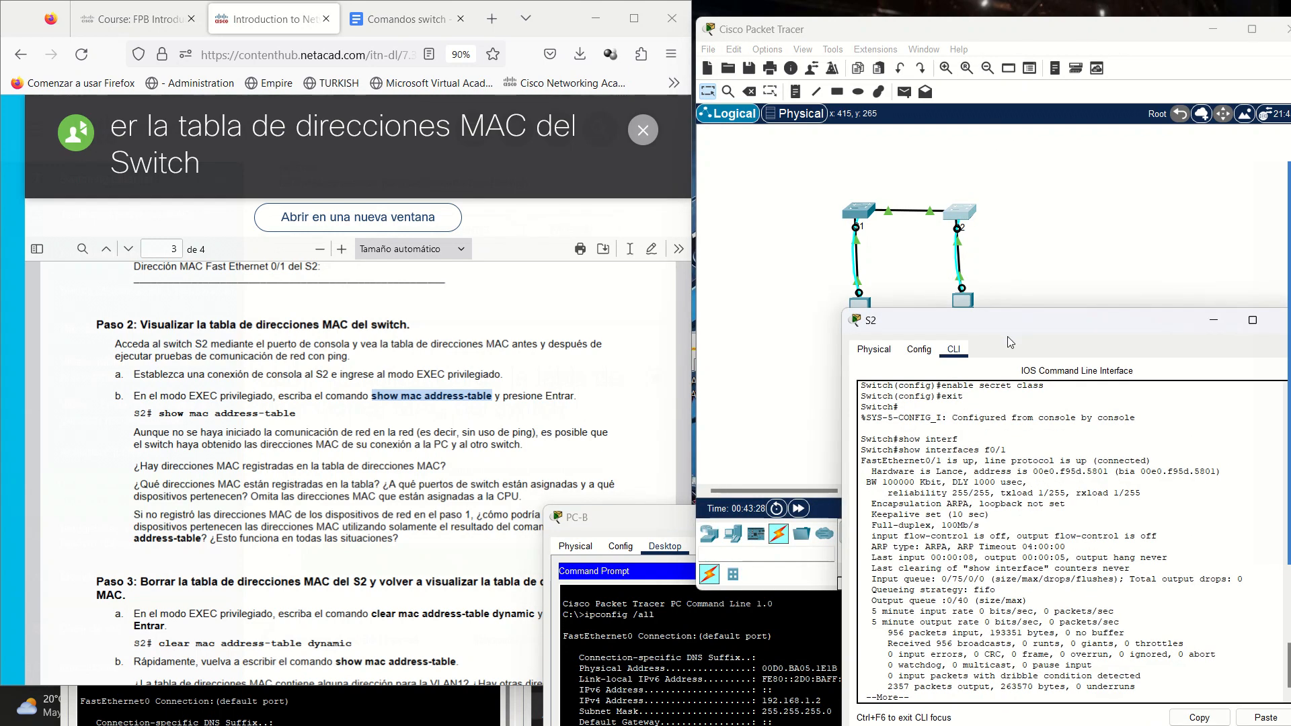
pyautogui.moveTo(1055, 327); pyautogui.dragTo(952, 291)
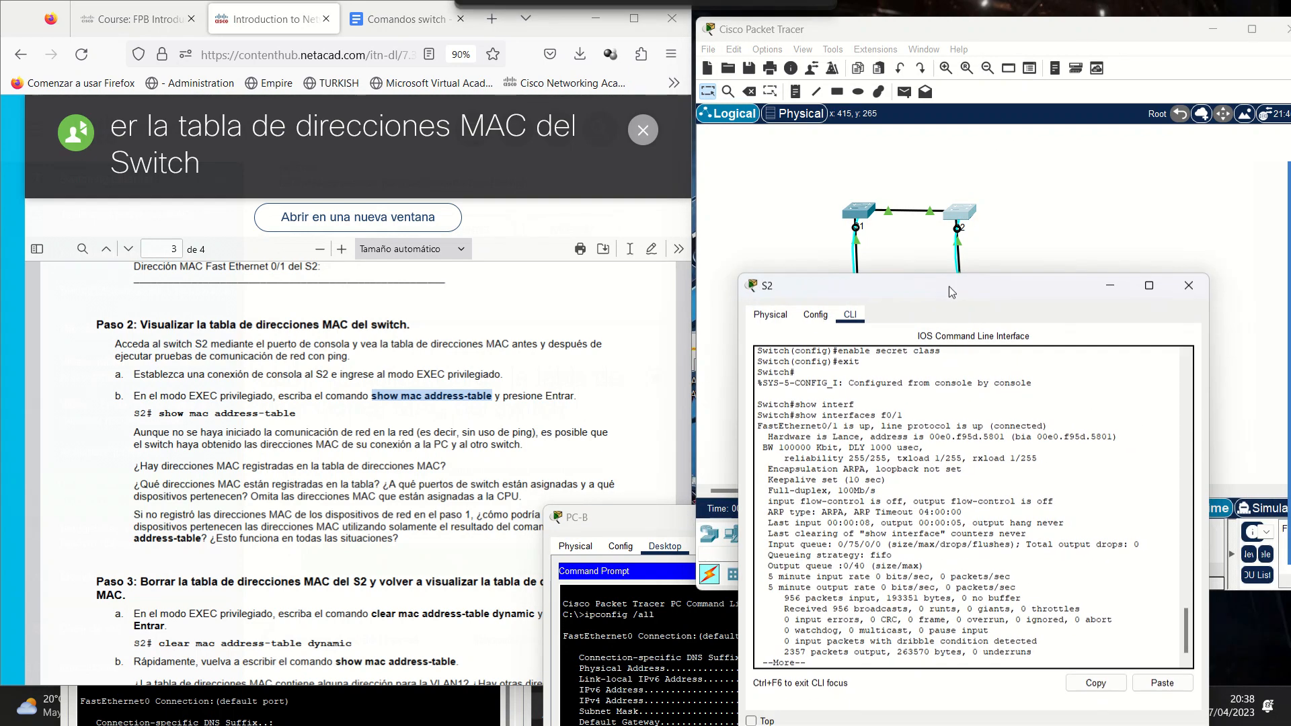
pyautogui.click(921, 657)
pyautogui.press('space')
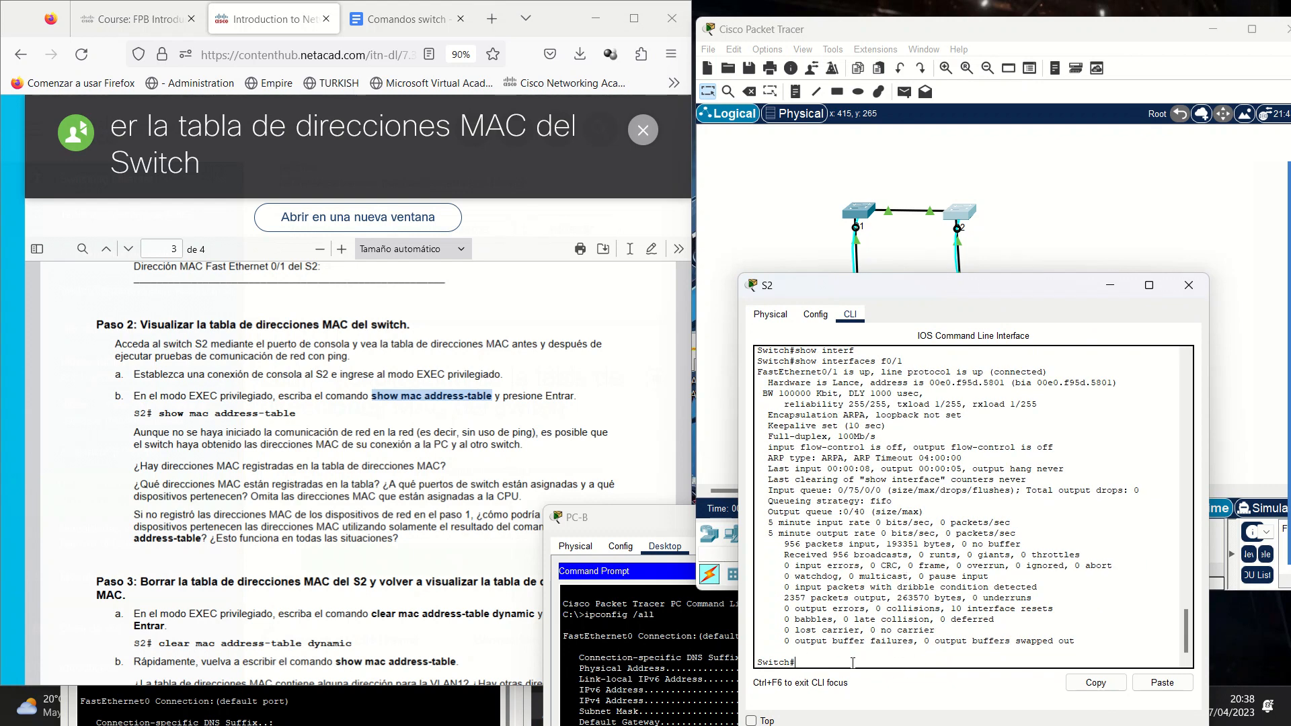
pyautogui.scroll(6, 849, 582)
pyautogui.scroll(12, 848, 582)
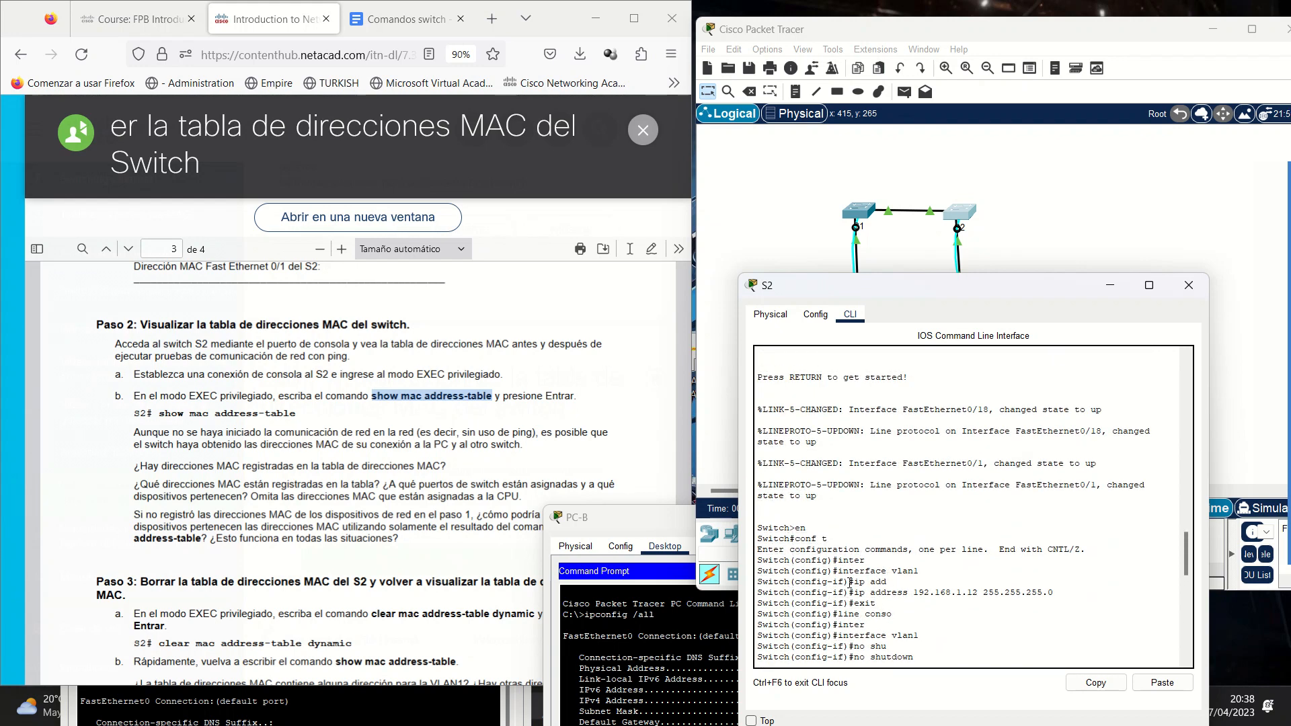
pyautogui.scroll(-18, 872, 589)
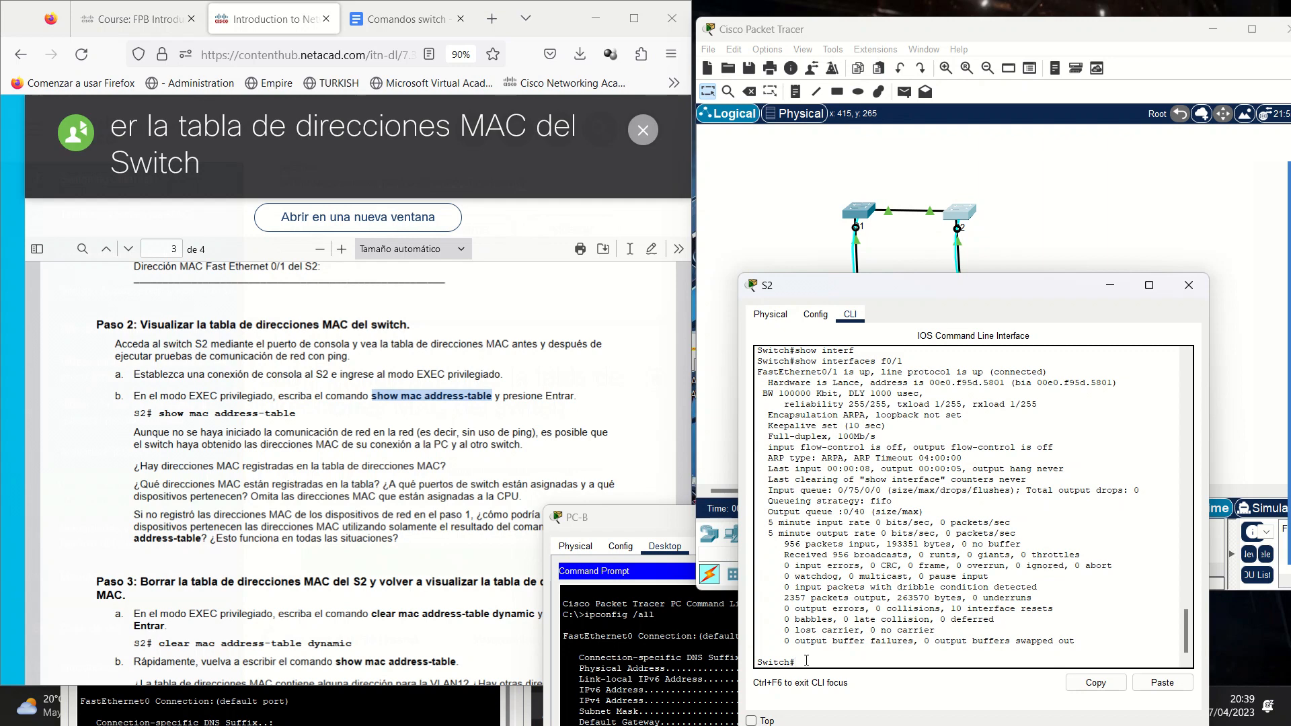
# Enter en and conf t on S2, then set hostname S2.
pyautogui.press('BackSpace')
pyautogui.write('en')
pyautogui.press('Return')
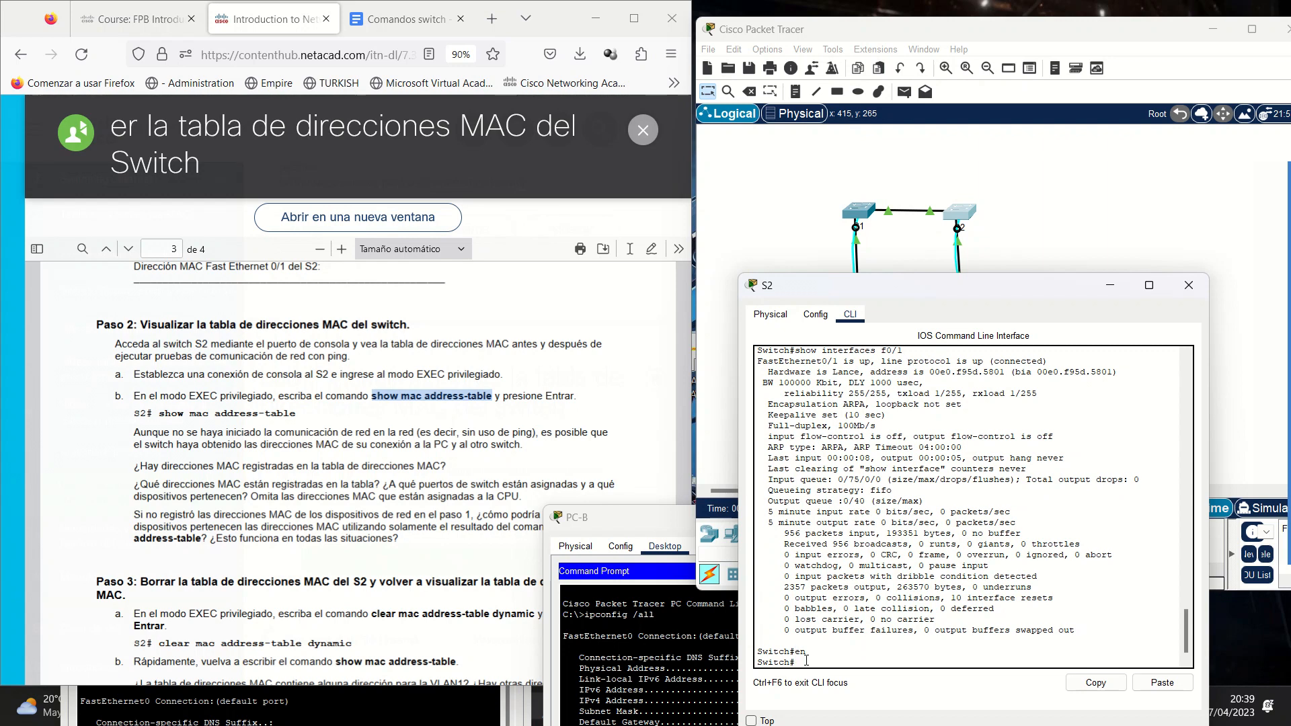
pyautogui.write('conf t')
pyautogui.press('Return')
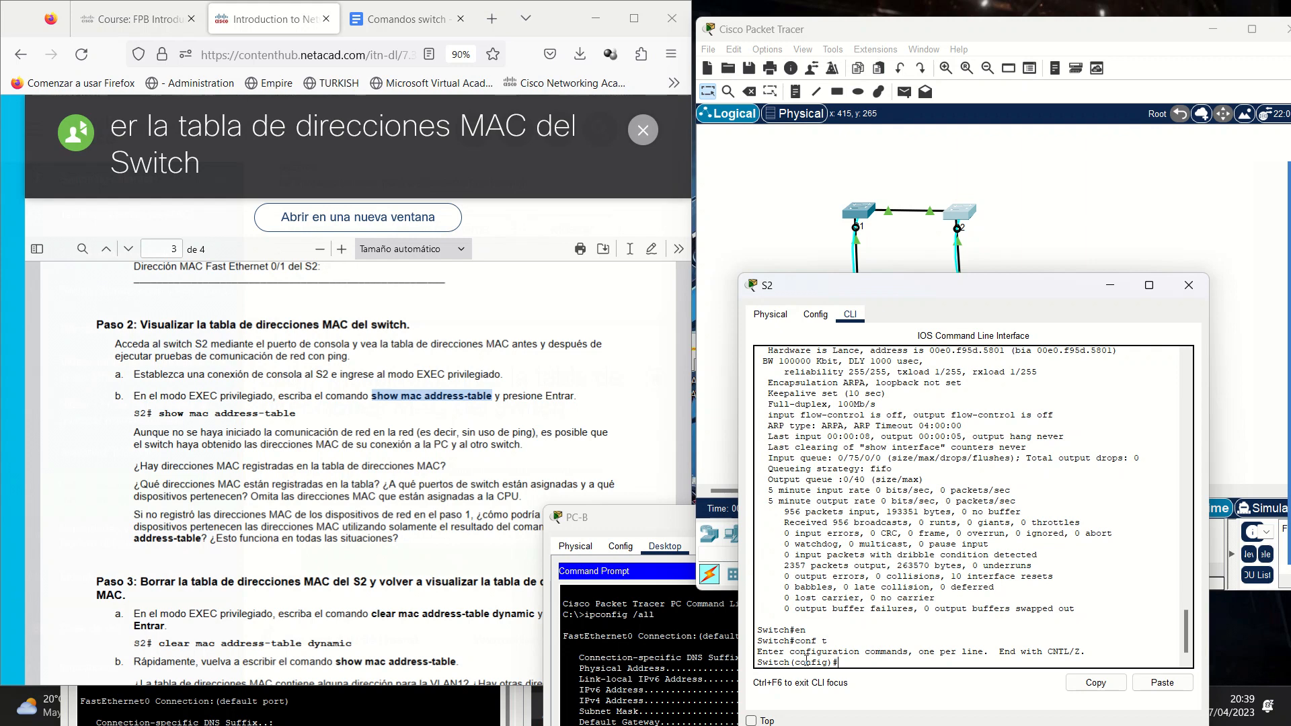
pyautogui.write('hostname S2')
pyautogui.press('Return')
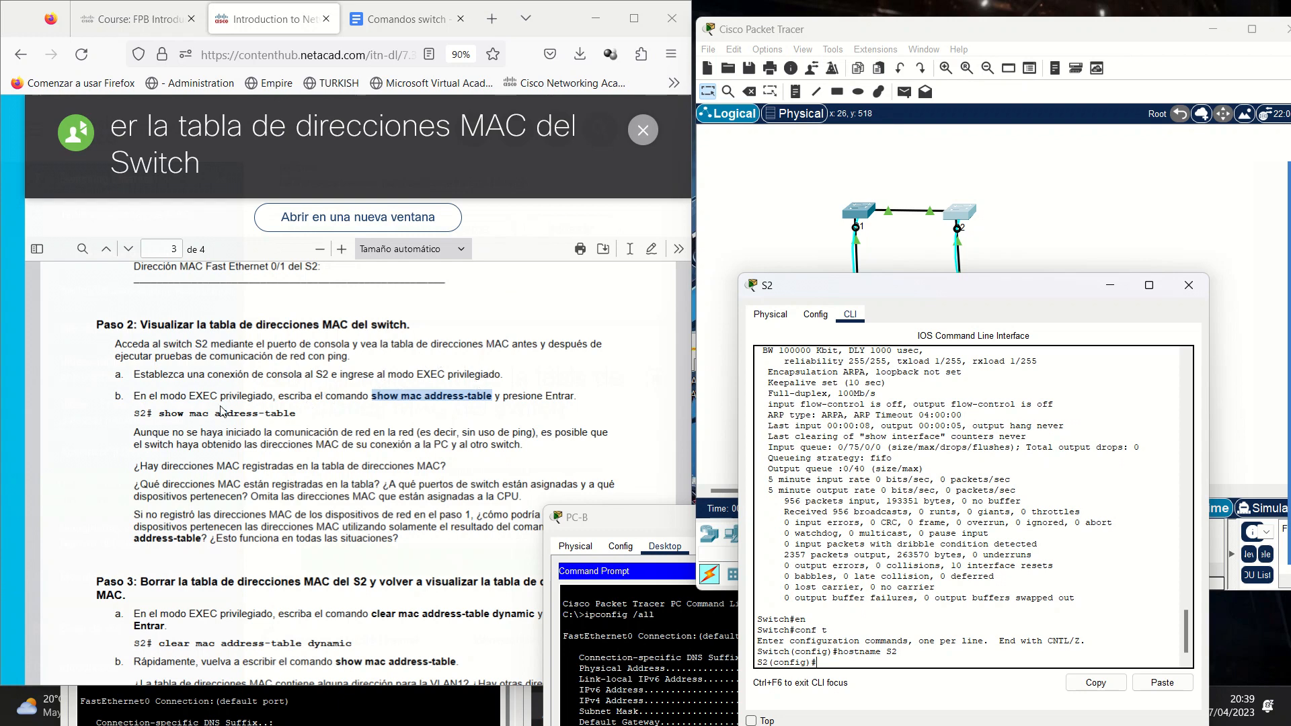
# Leave configuration mode with end and run show mac address-table on S2.
pyautogui.click(161, 402)
pyautogui.moveTo(159, 413); pyautogui.dragTo(197, 412)
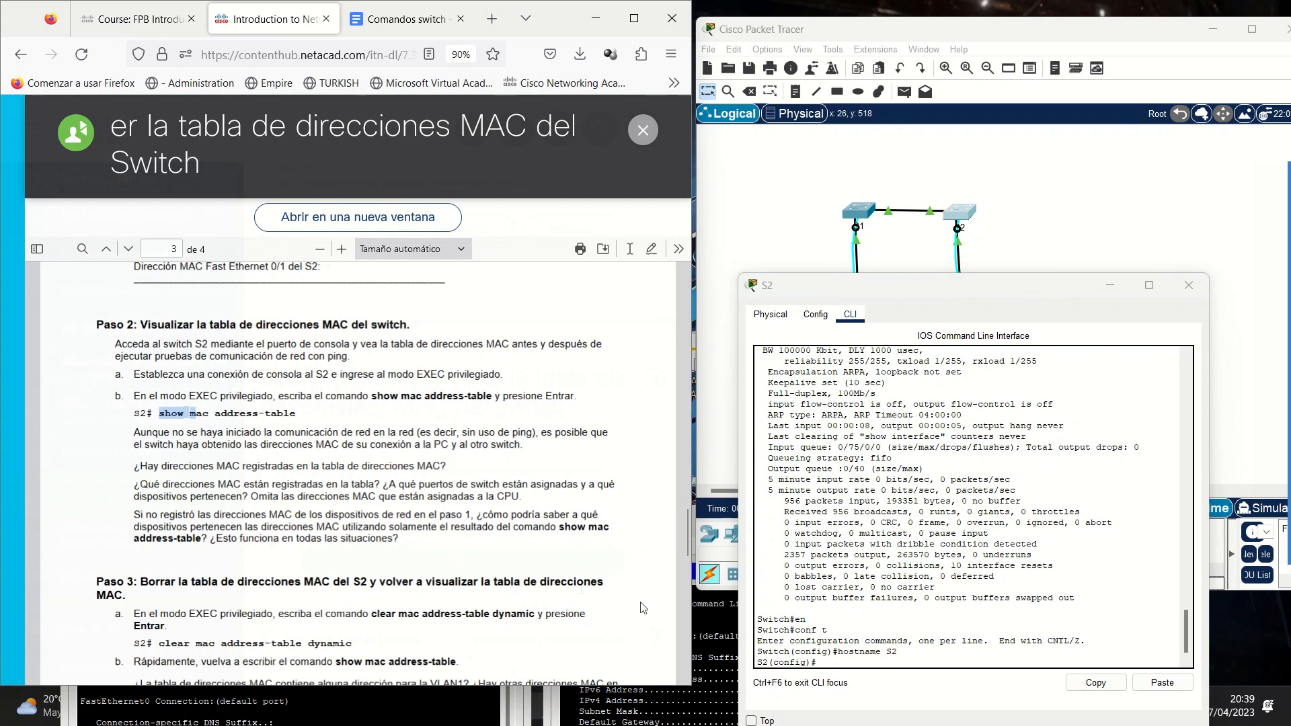
pyautogui.click(786, 666)
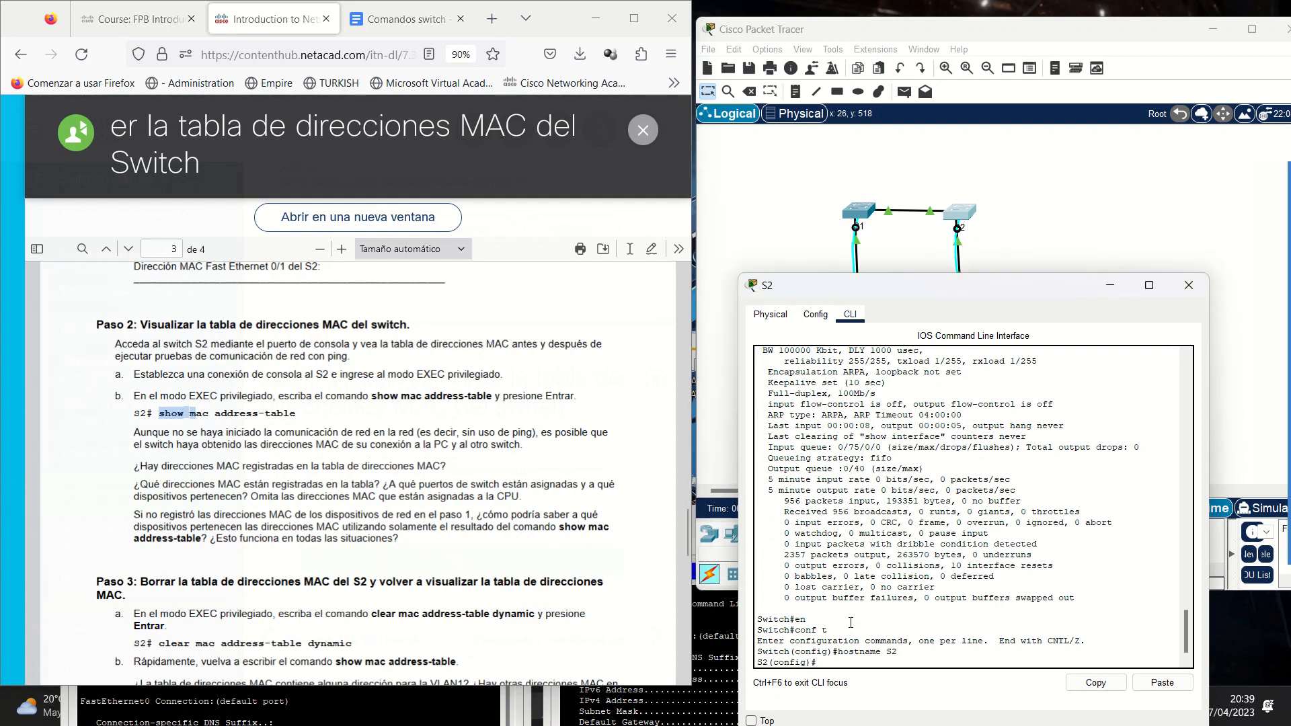
pyautogui.write('end')
pyautogui.press('Return')
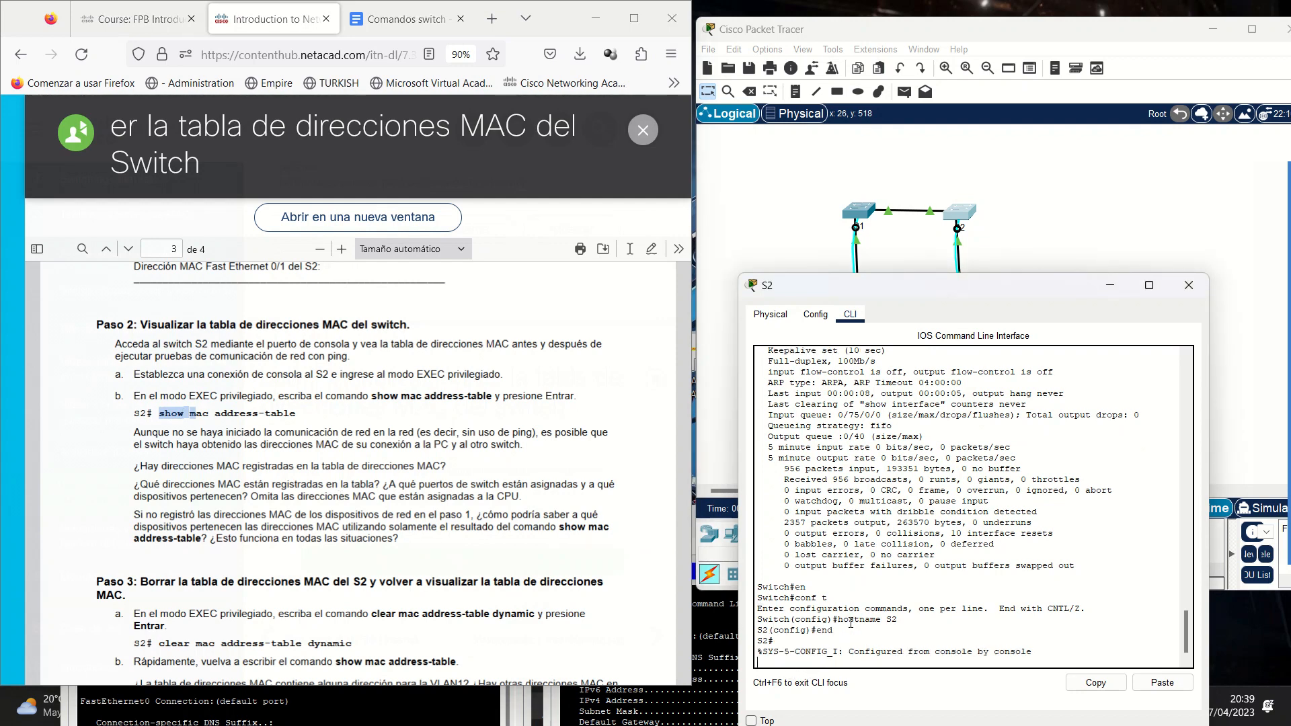
pyautogui.press('Return')
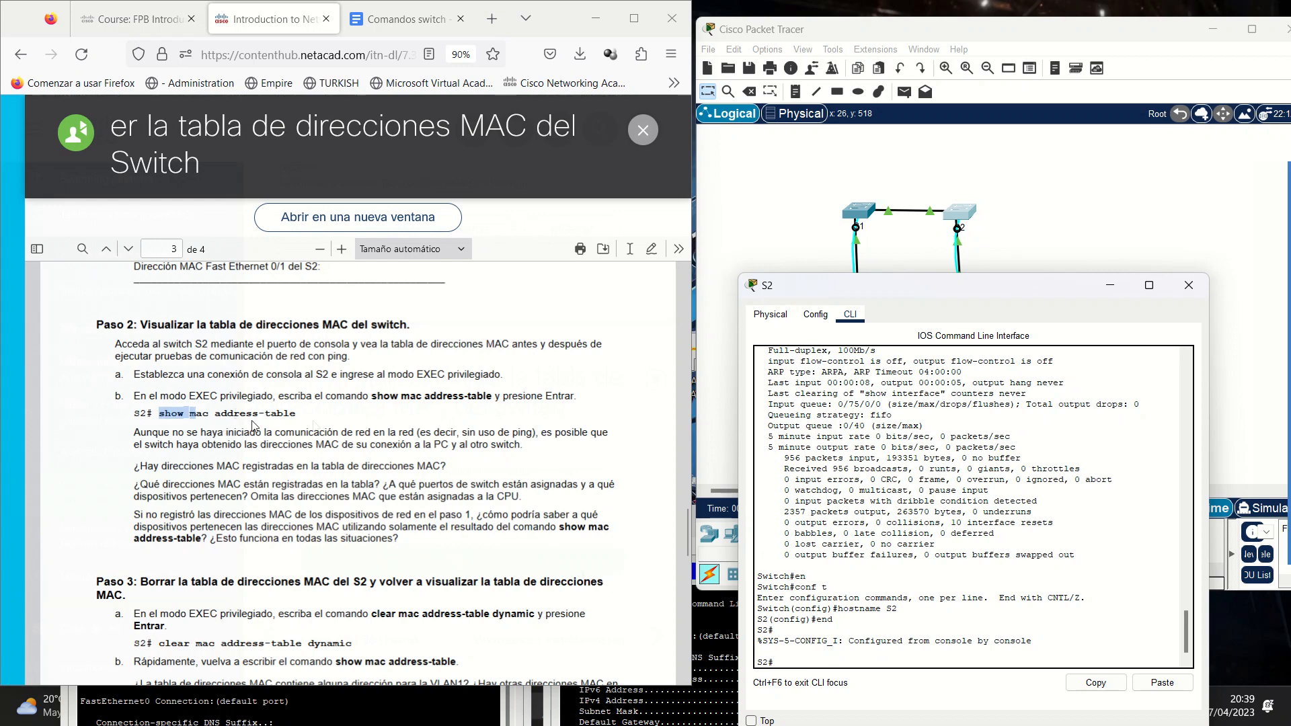
pyautogui.write('show mac add')
pyautogui.press('Tab')
pyautogui.press('Return')
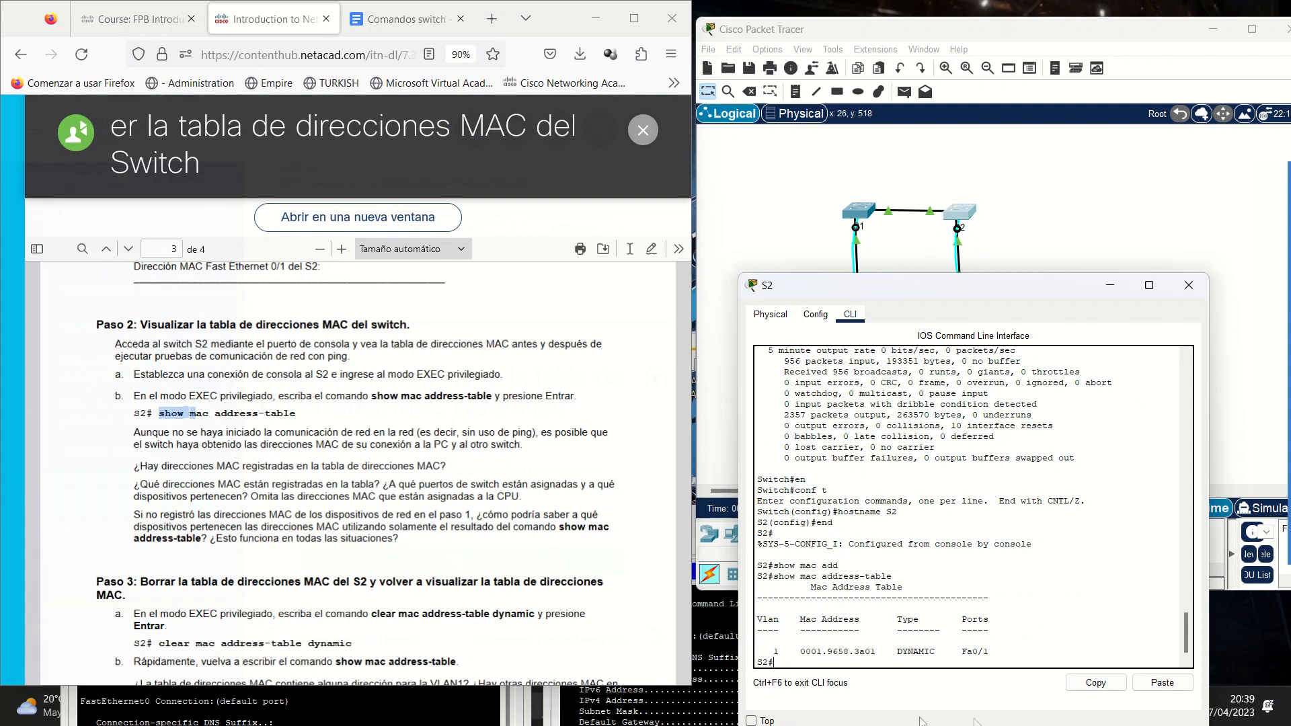
# Highlight S2's learned entry 0001.9658.3a01 on Fa0/1 and open S1's CLI alongside.
pyautogui.moveTo(992, 293); pyautogui.dragTo(548, 67)
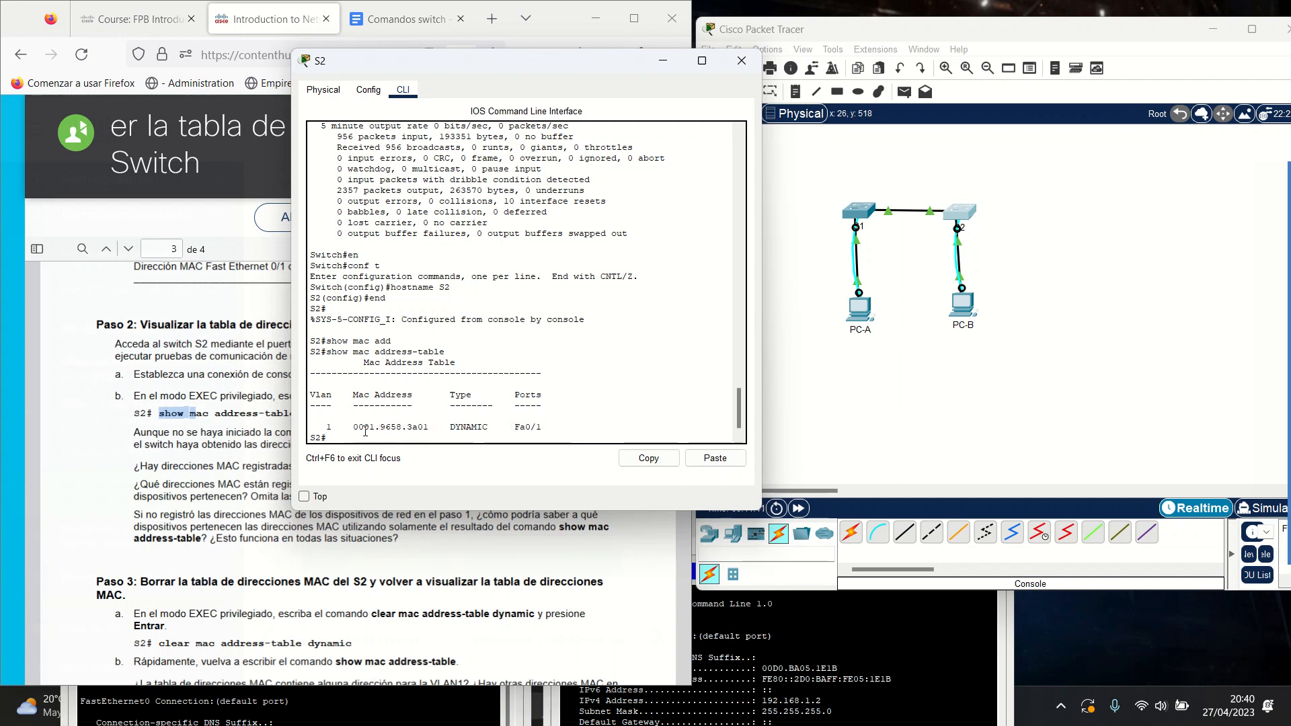
pyautogui.moveTo(354, 427); pyautogui.dragTo(542, 426)
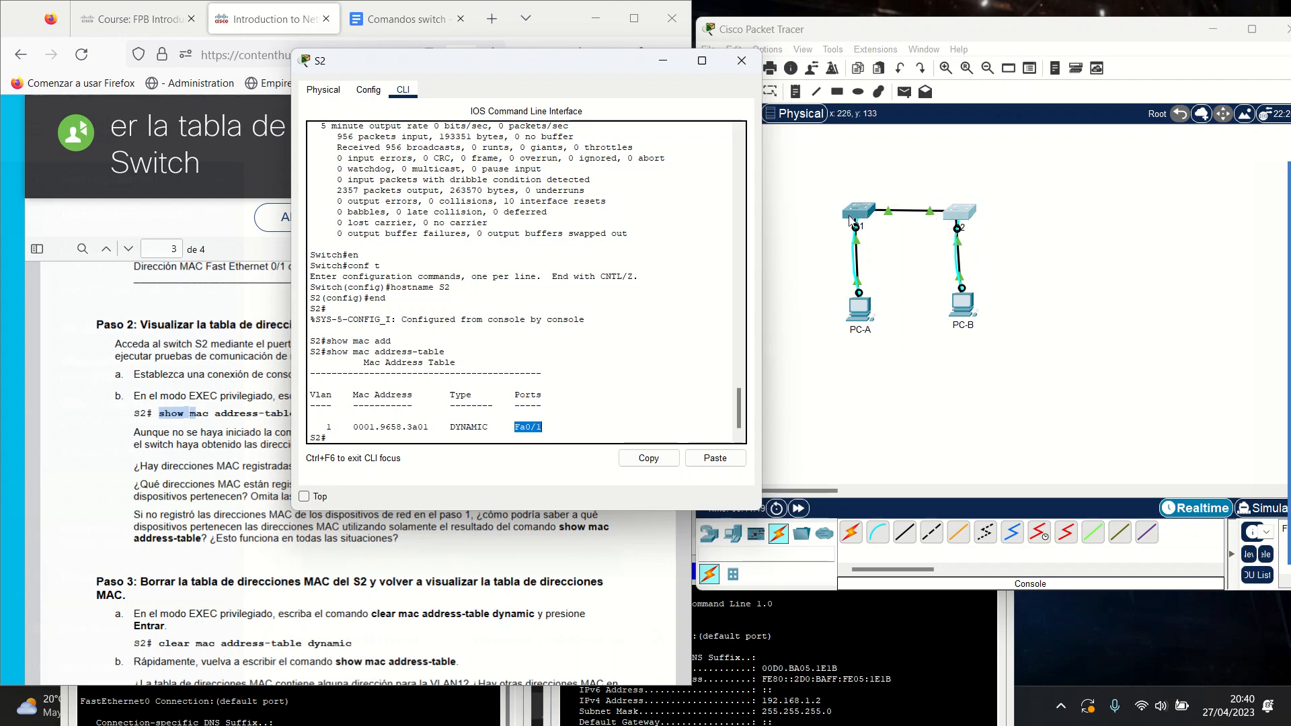
pyautogui.moveTo(564, 61); pyautogui.dragTo(1041, 62)
pyautogui.click(828, 429)
pyautogui.moveTo(828, 429); pyautogui.dragTo(905, 421)
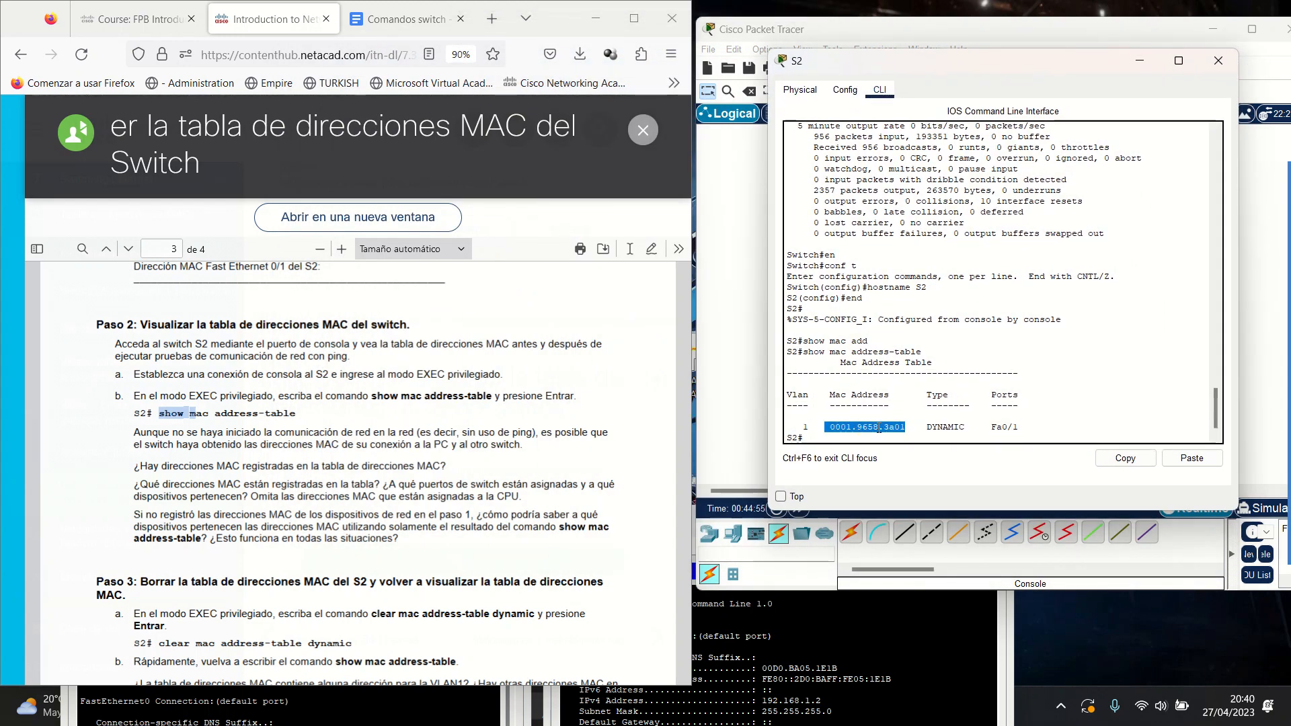
pyautogui.moveTo(913, 54); pyautogui.dragTo(992, 249)
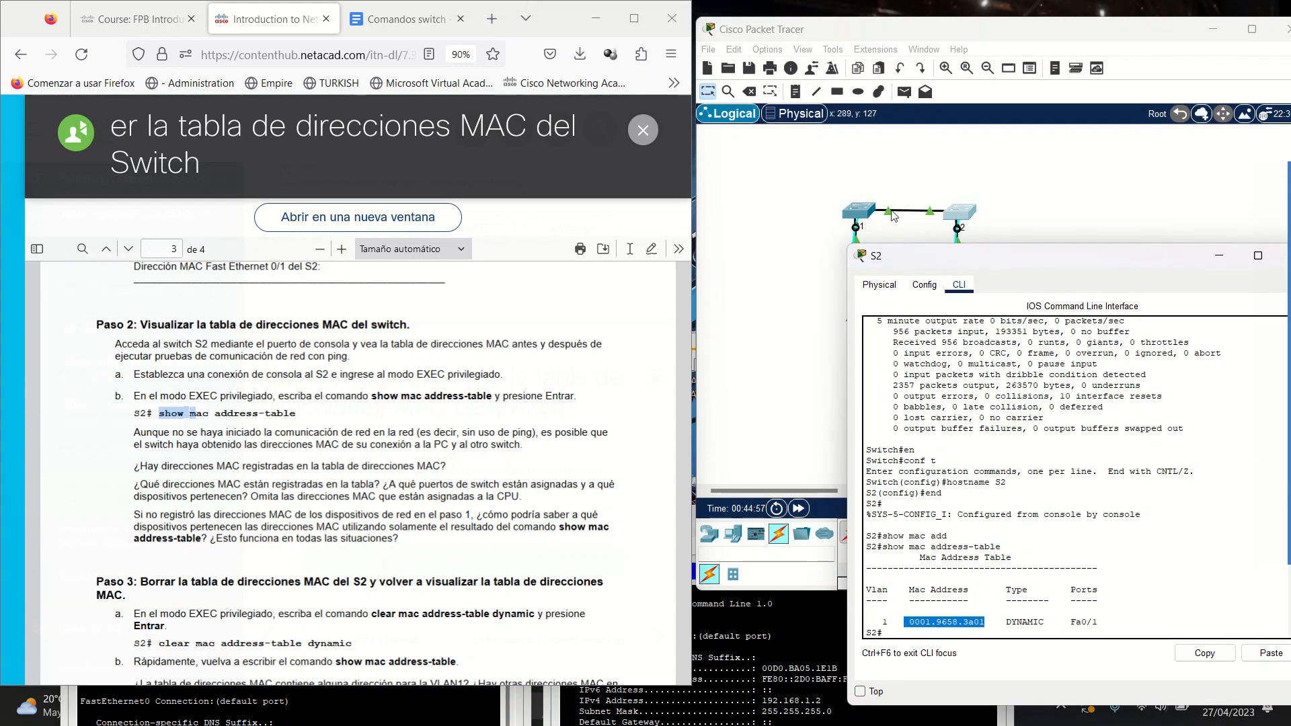
pyautogui.click(859, 211)
pyautogui.click(1032, 659)
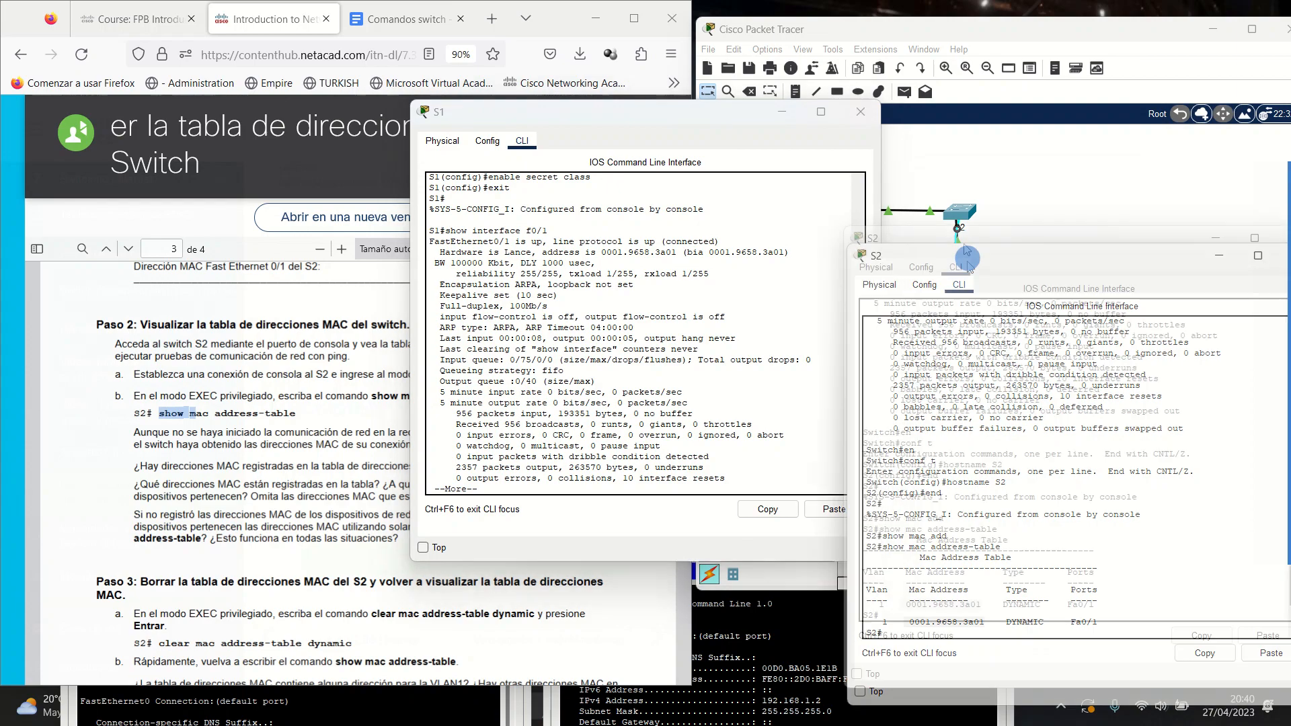
# Place the S1 and S2 consoles side by side, matching S2's entry 0001.9658.3a01 to S1's Fa0/1 address.
pyautogui.moveTo(969, 266); pyautogui.dragTo(930, 125)
pyautogui.moveTo(639, 124); pyautogui.dragTo(509, 117)
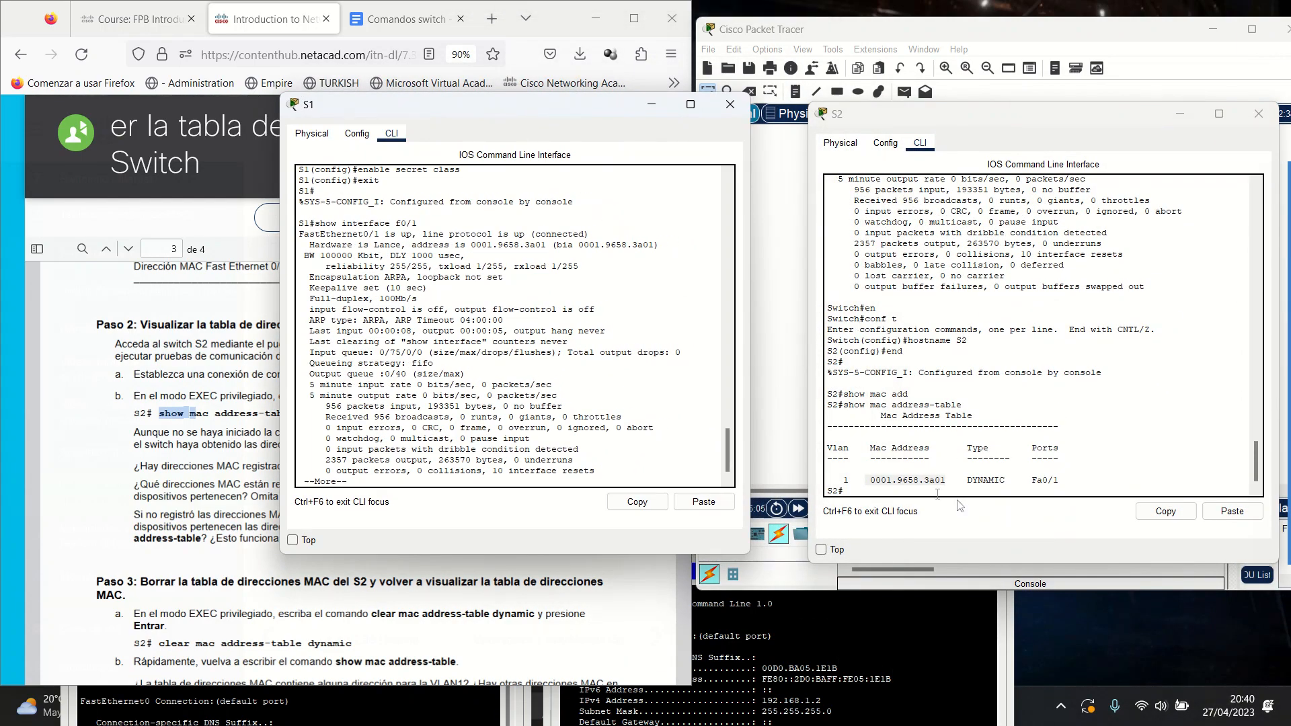
pyautogui.click(869, 479)
pyautogui.moveTo(868, 479); pyautogui.dragTo(947, 481)
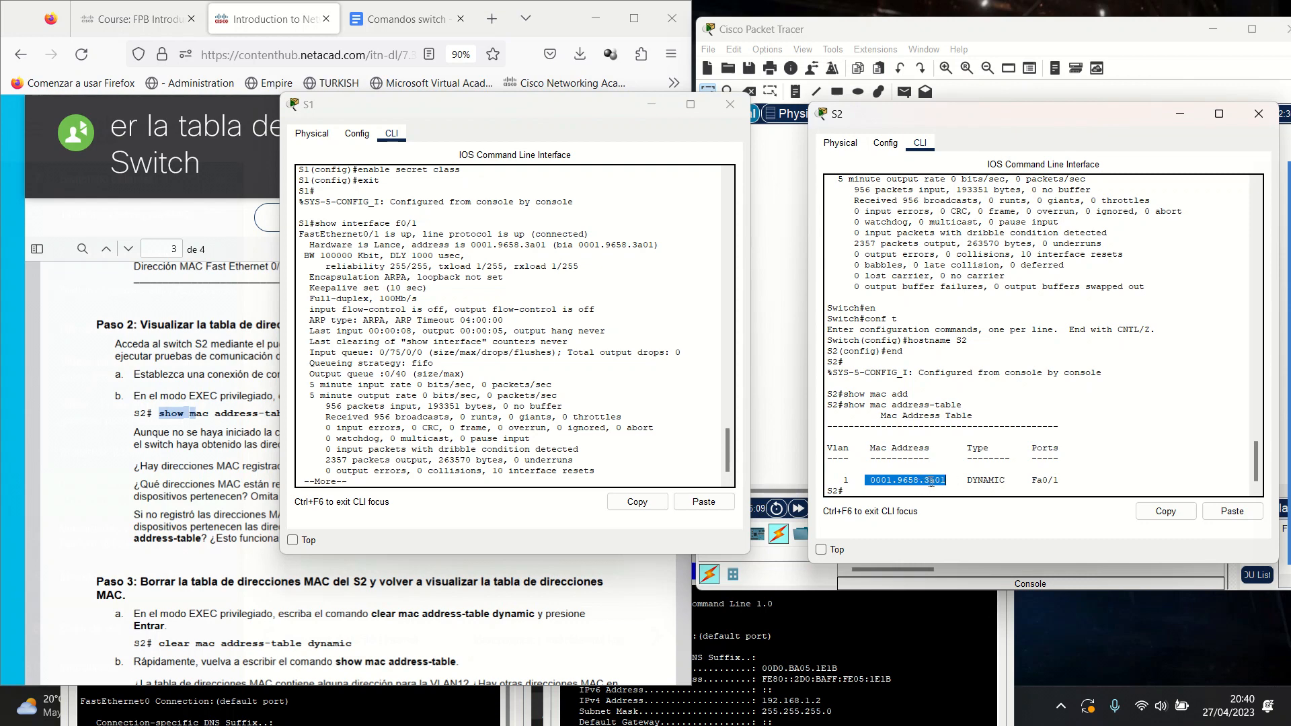
pyautogui.moveTo(470, 244); pyautogui.dragTo(550, 246)
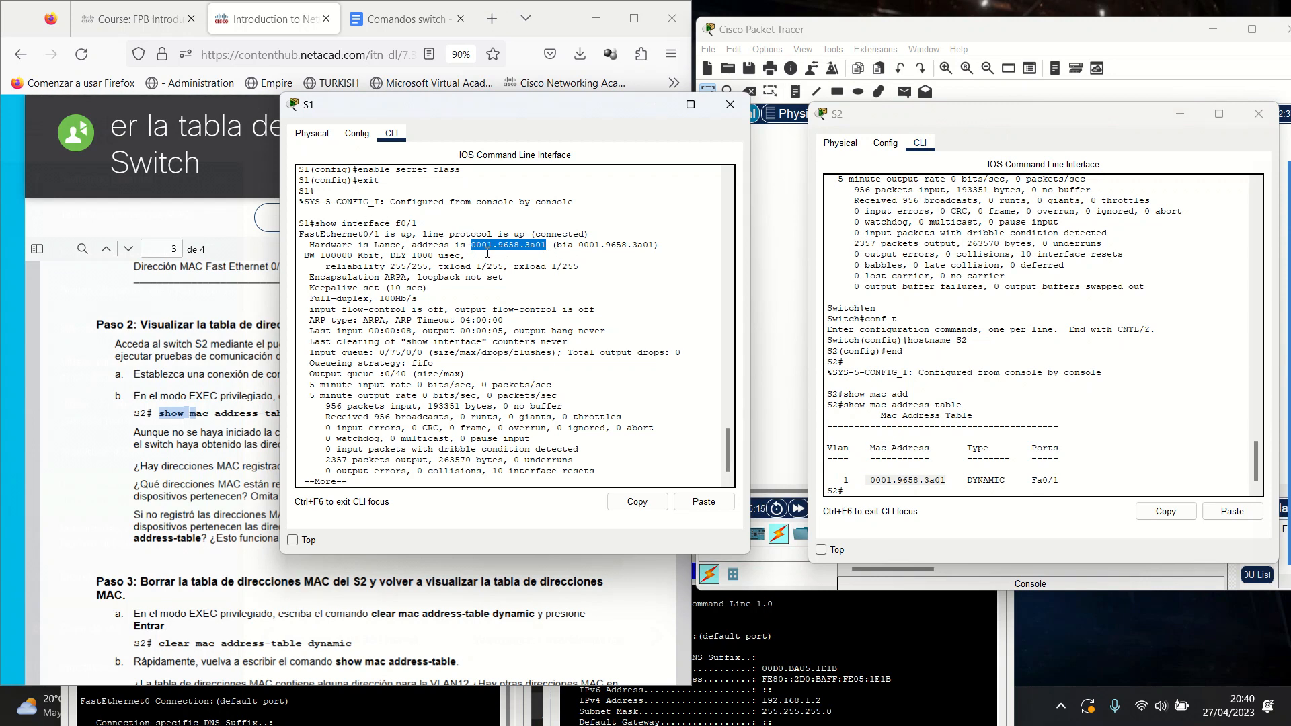
# Reselect 0001.9658.3a01 in S2's MAC table, then close S1's console and minimize S2's.
pyautogui.moveTo(1079, 122); pyautogui.dragTo(1051, 409)
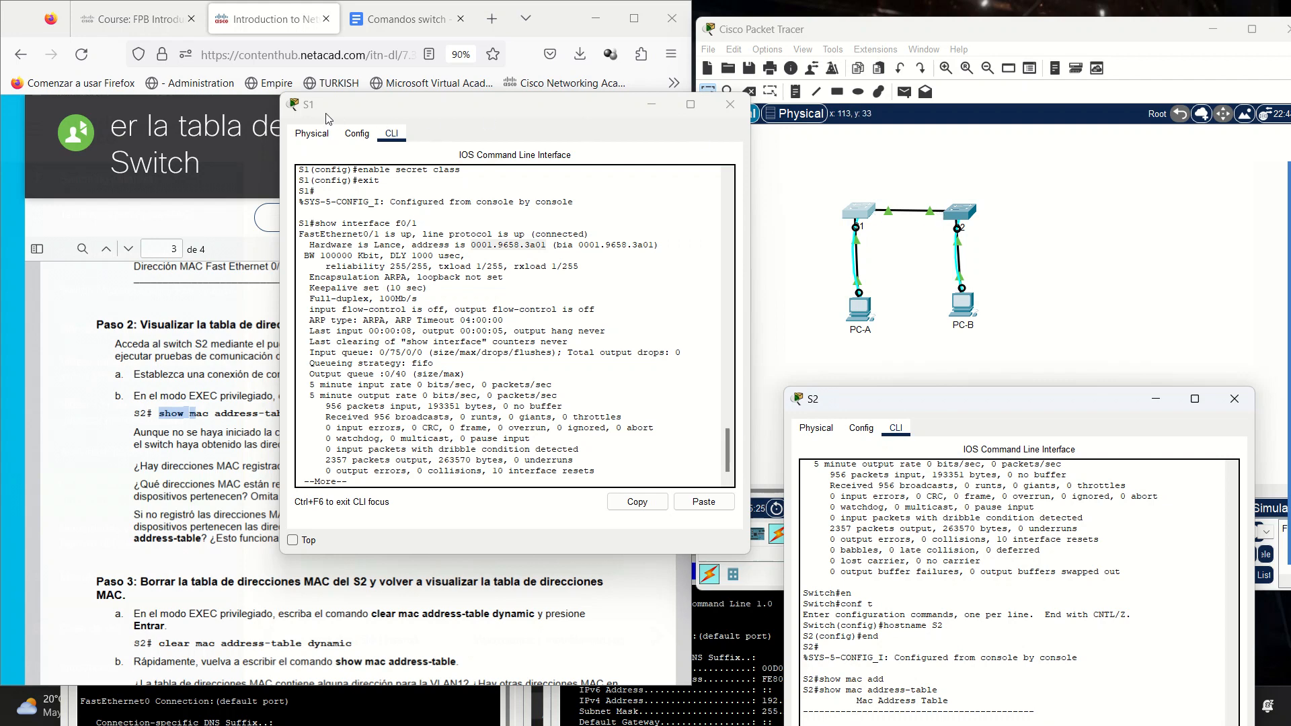
pyautogui.moveTo(1079, 393); pyautogui.dragTo(1051, 232)
pyautogui.moveTo(814, 603); pyautogui.dragTo(894, 612)
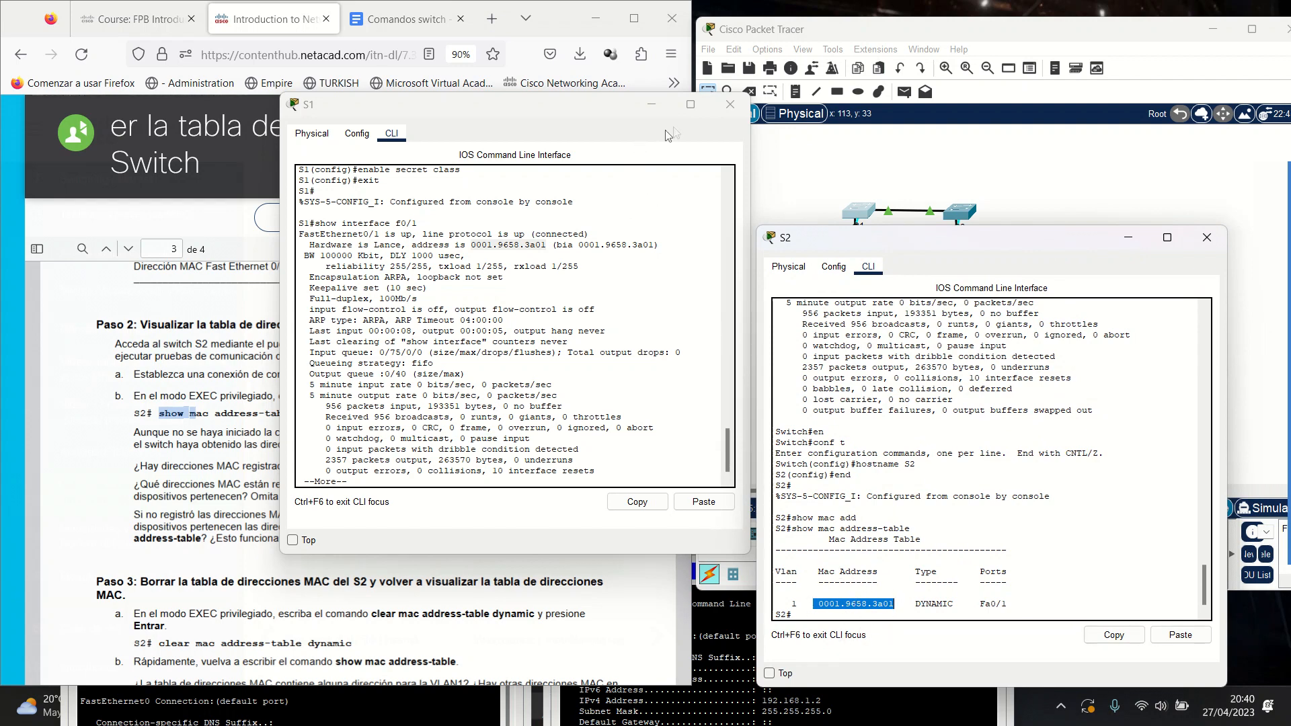
pyautogui.click(651, 104)
pyautogui.click(1138, 238)
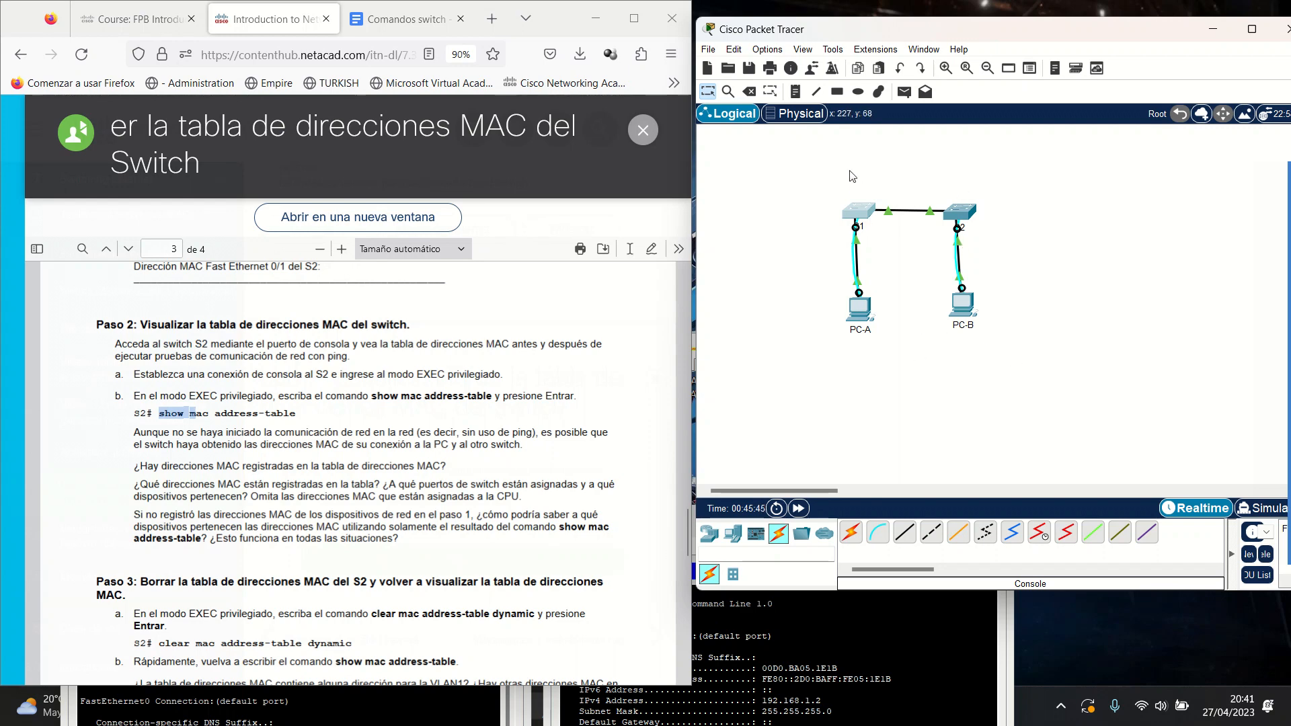
# Open S1's CLI, page past the interface output, and run show mac address-table.
pyautogui.click(858, 213)
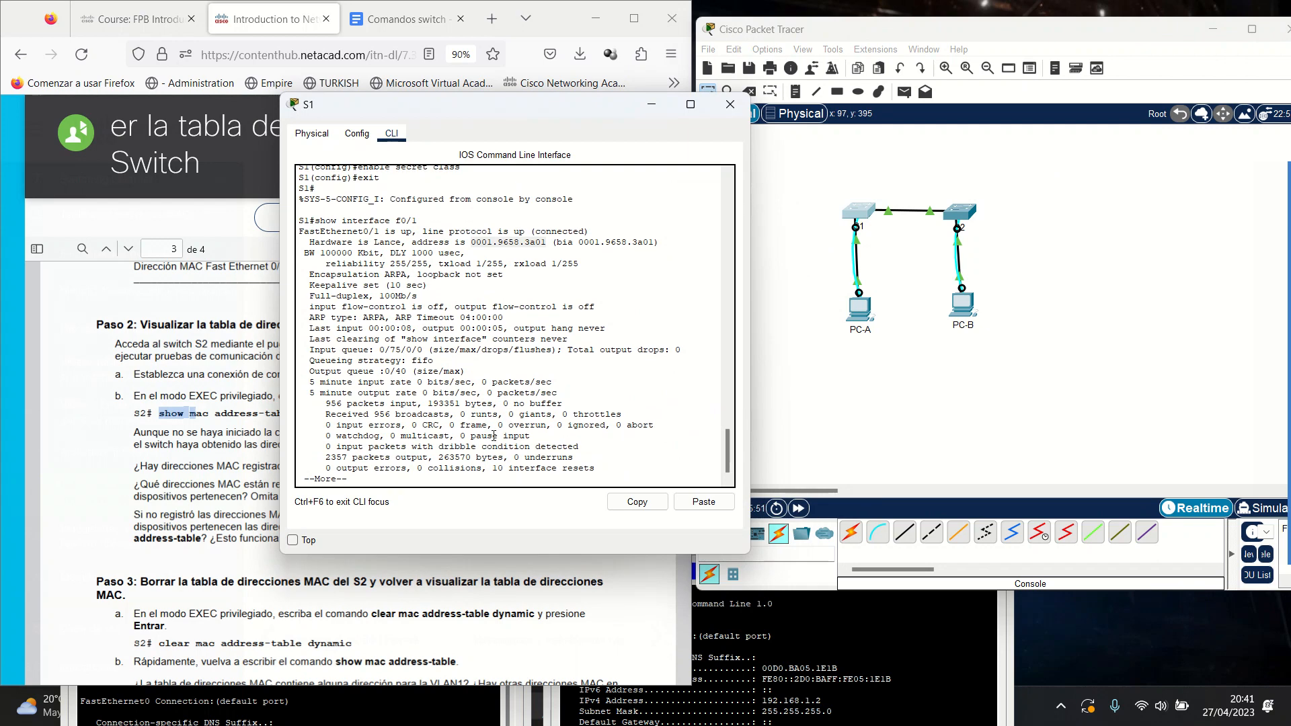
pyautogui.click(362, 476)
pyautogui.press('space')
pyautogui.write('show')
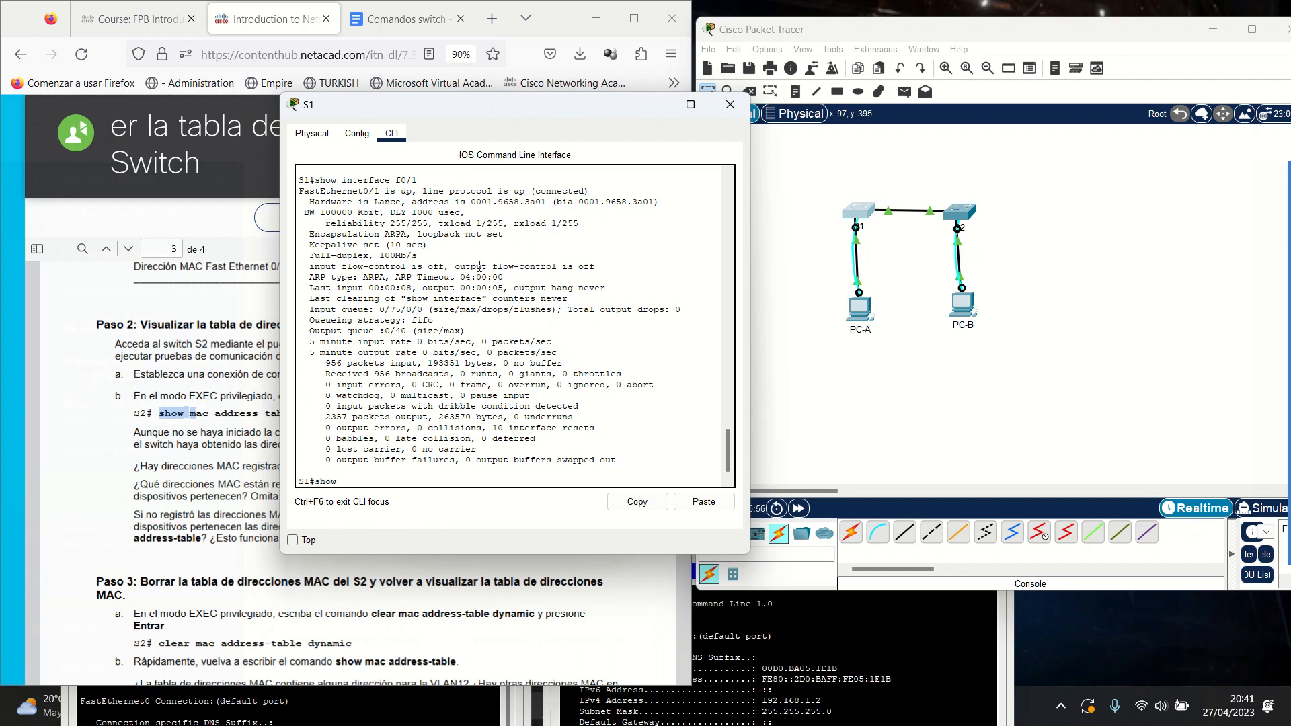
pyautogui.click(356, 482)
pyautogui.write('w mac add')
pyautogui.press('Tab')
pyautogui.press('Return')
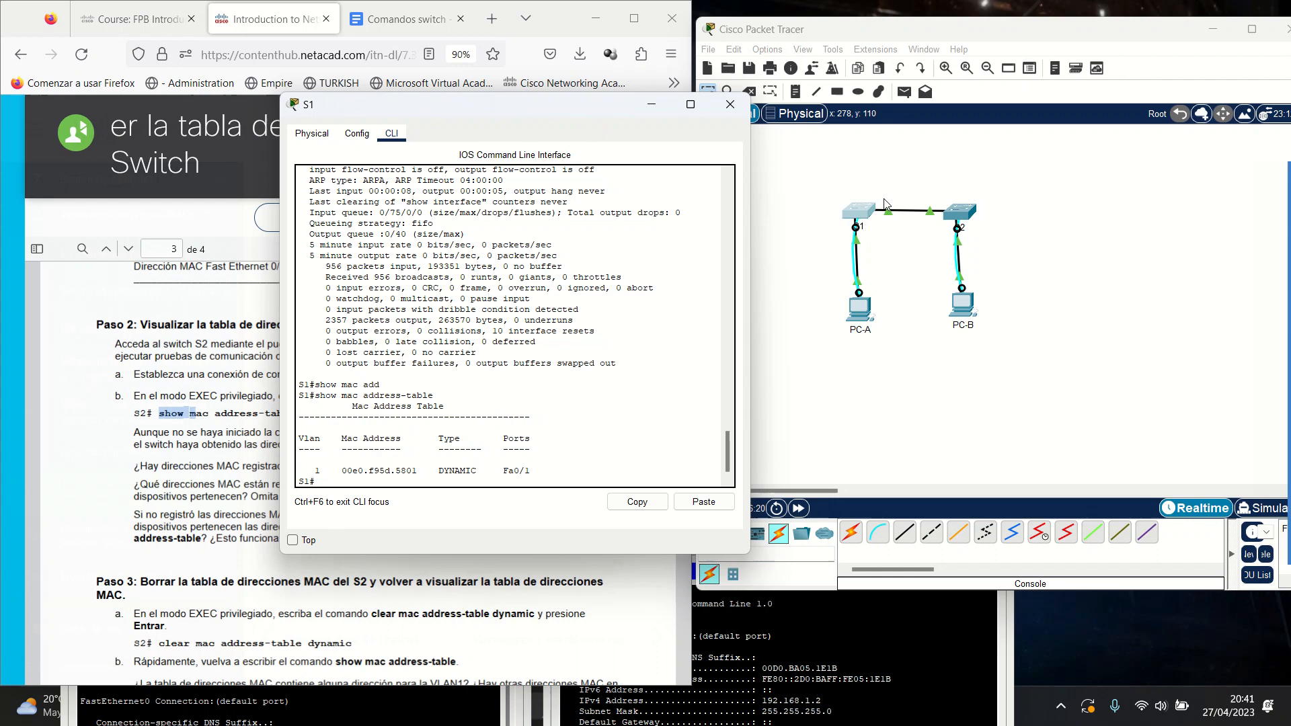
# Minimize S1 and highlight the Paso 2 questions on registered MAC addresses and ports in the PDF.
pyautogui.click(655, 99)
pyautogui.scroll(-3, 173, 343)
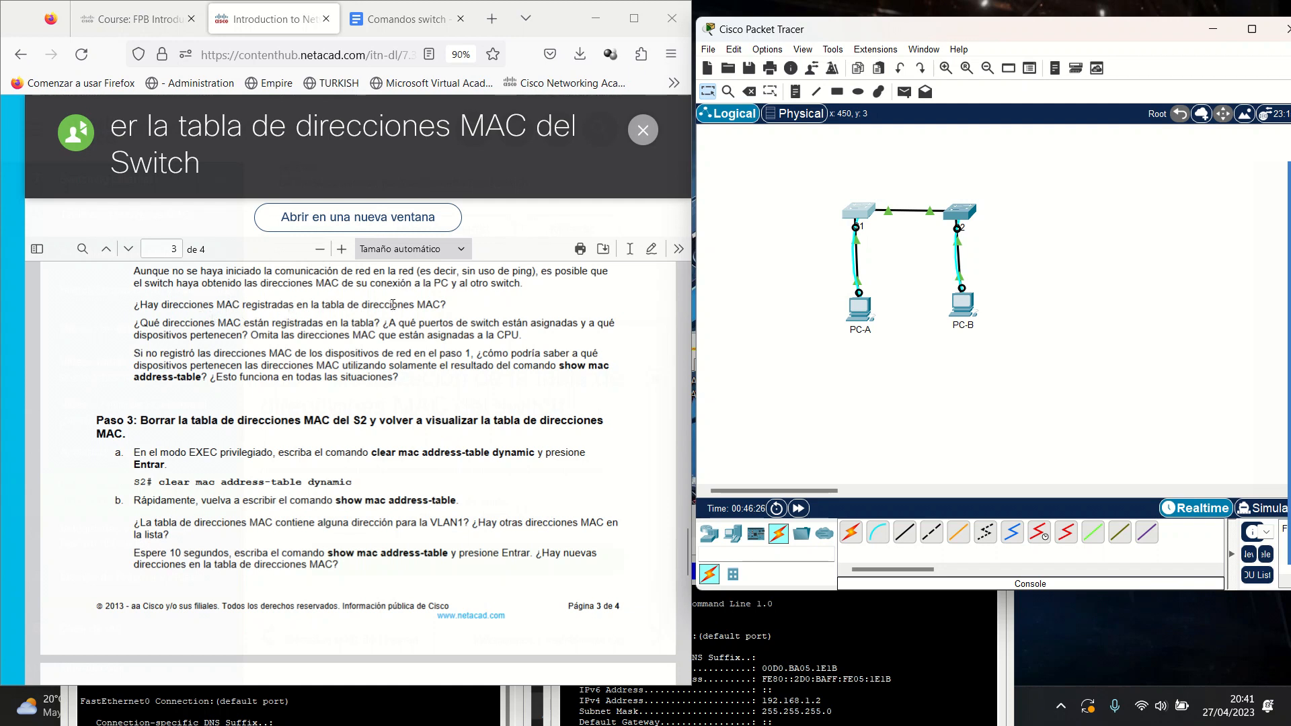
pyautogui.moveTo(337, 300); pyautogui.dragTo(462, 310)
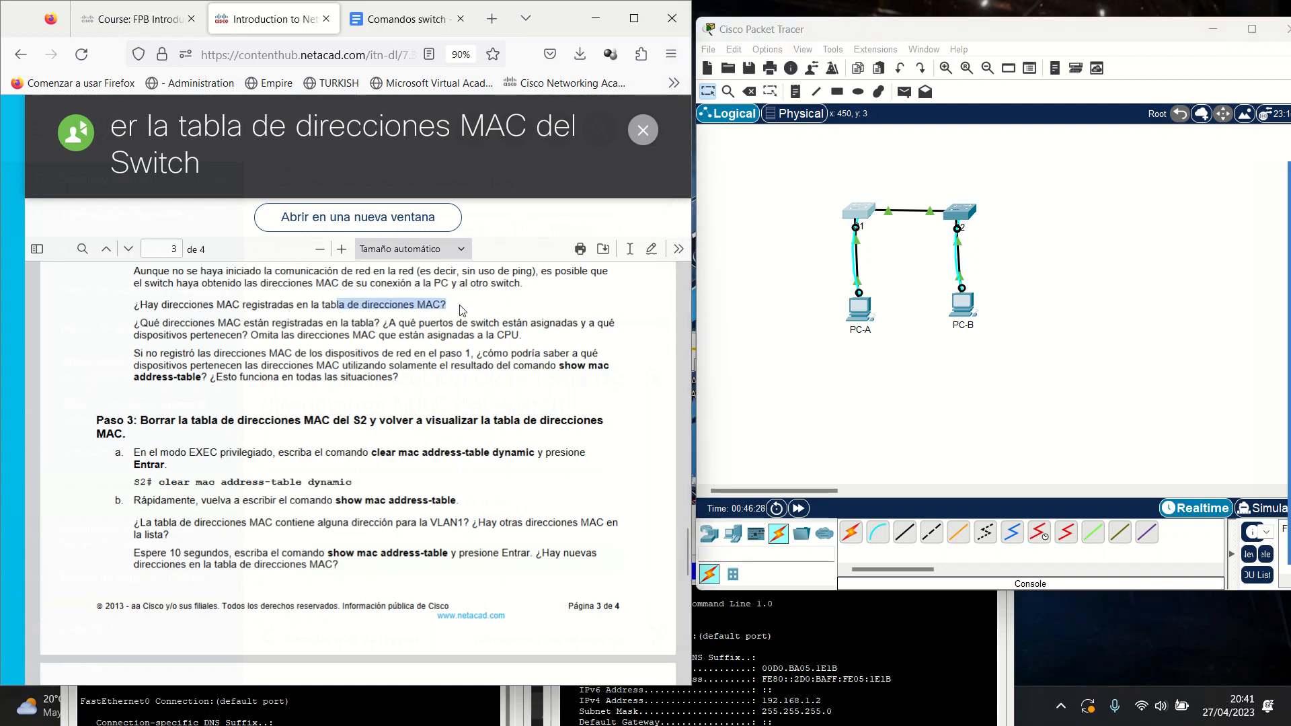
pyautogui.moveTo(294, 324); pyautogui.dragTo(384, 336)
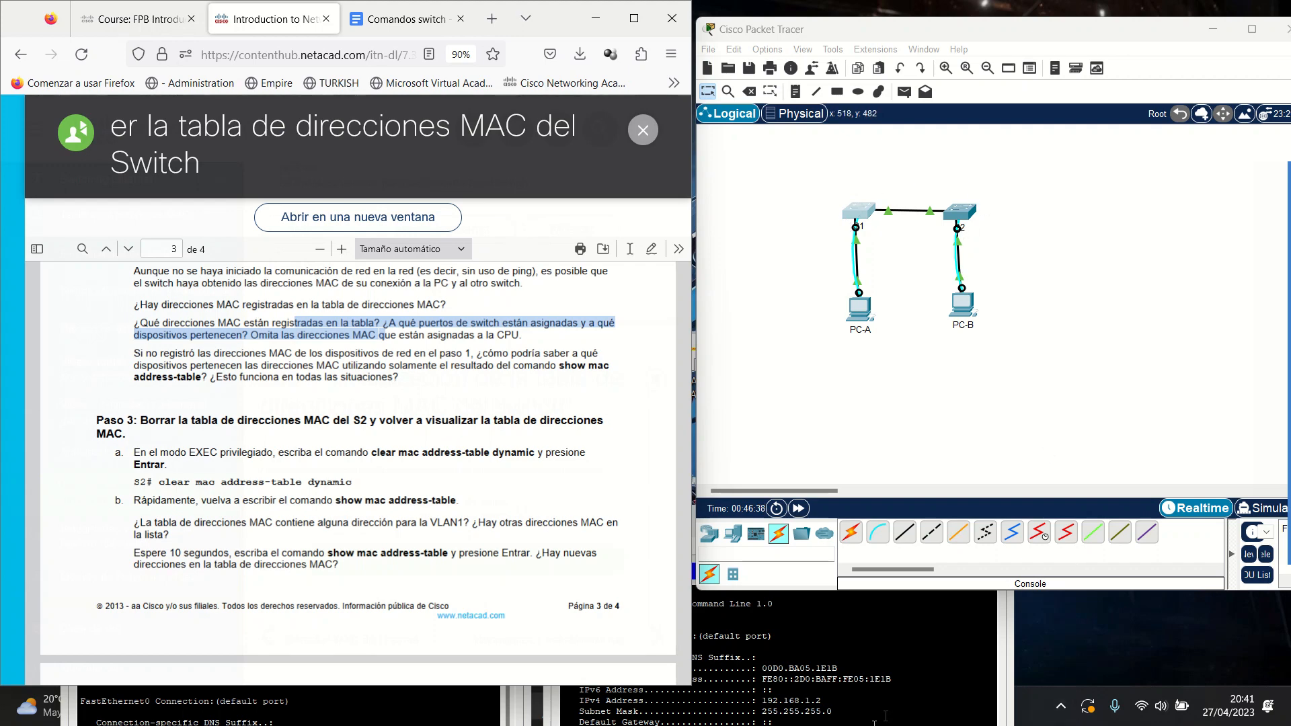
# Reopen S1's console and place S2's console beside it.
pyautogui.click(858, 212)
pyautogui.moveTo(900, 114); pyautogui.dragTo(653, 201)
pyautogui.click(959, 212)
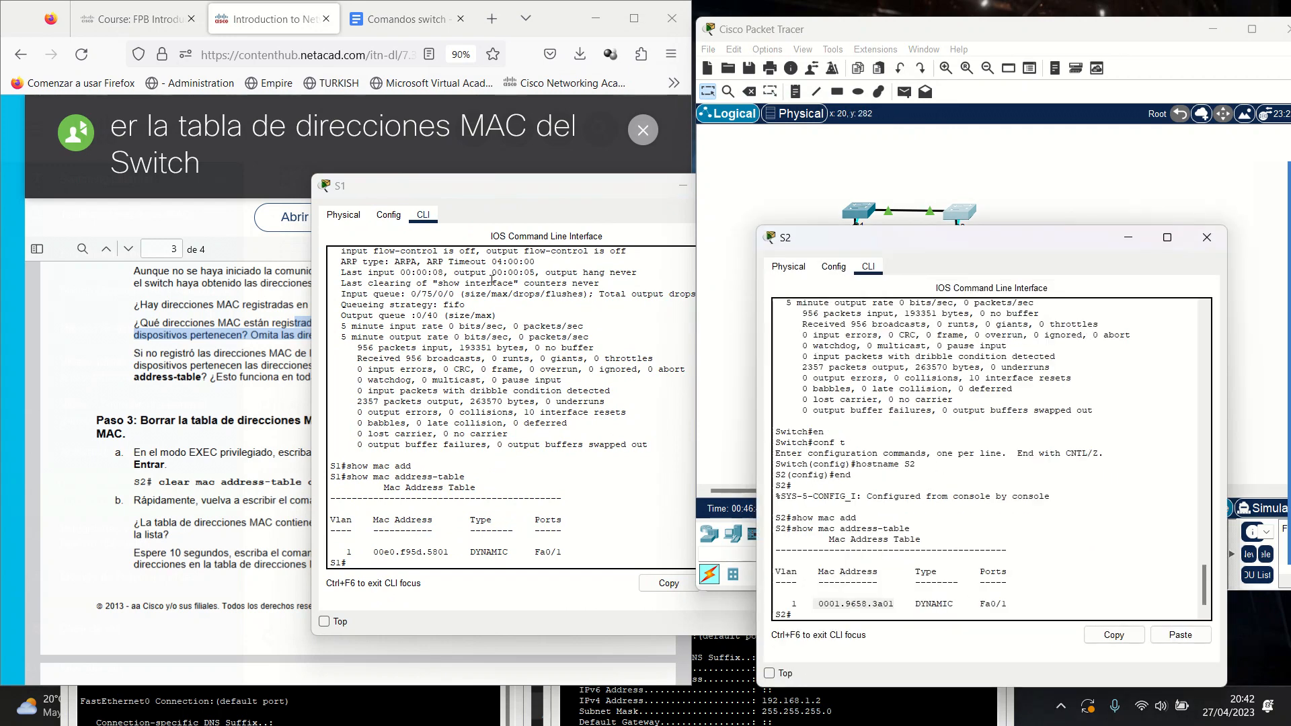
# Clear the PDF highlights, put away the S2 and S1 consoles, and scroll the guide to Paso 3.
pyautogui.click(263, 158)
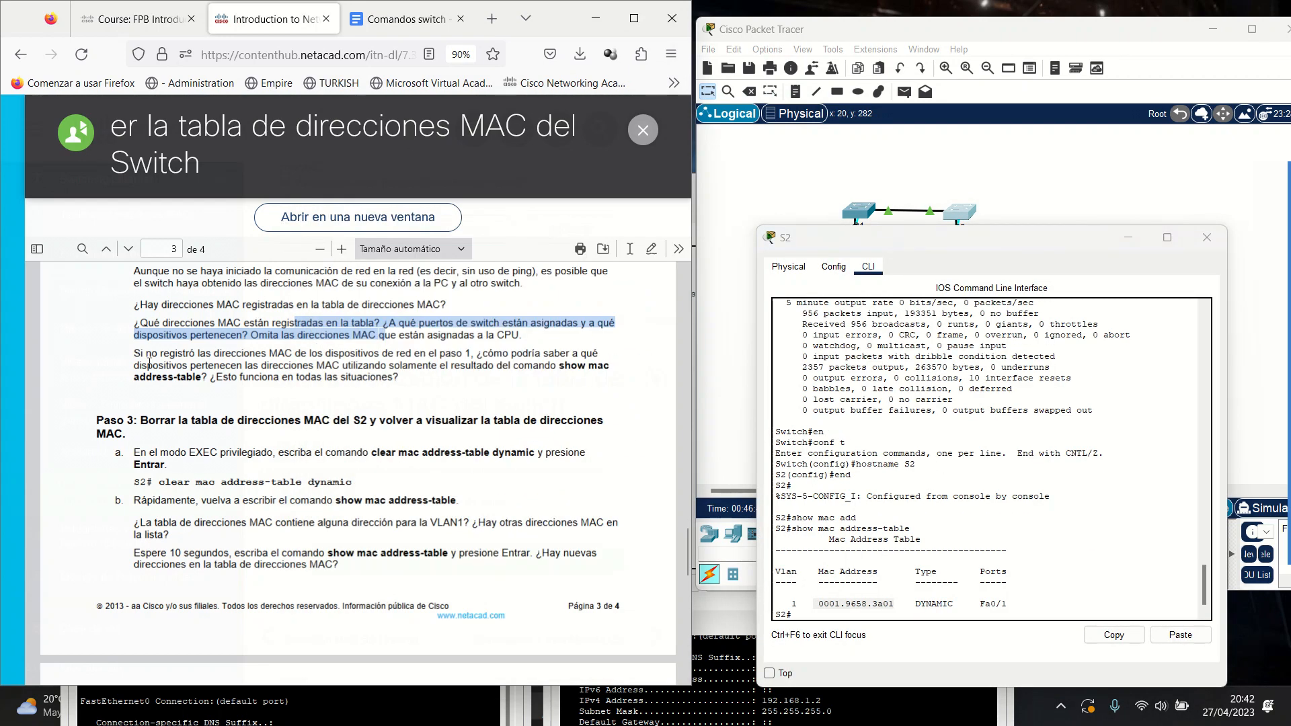
pyautogui.click(306, 337)
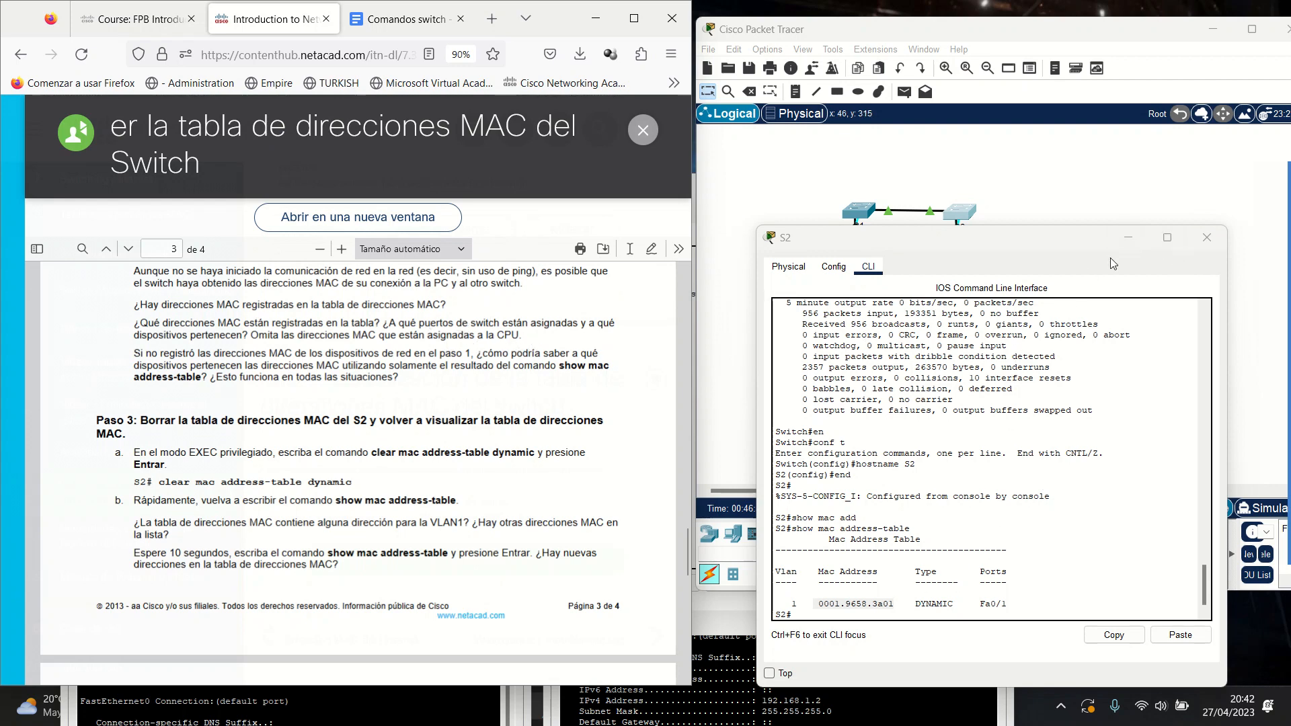
pyautogui.click(1129, 237)
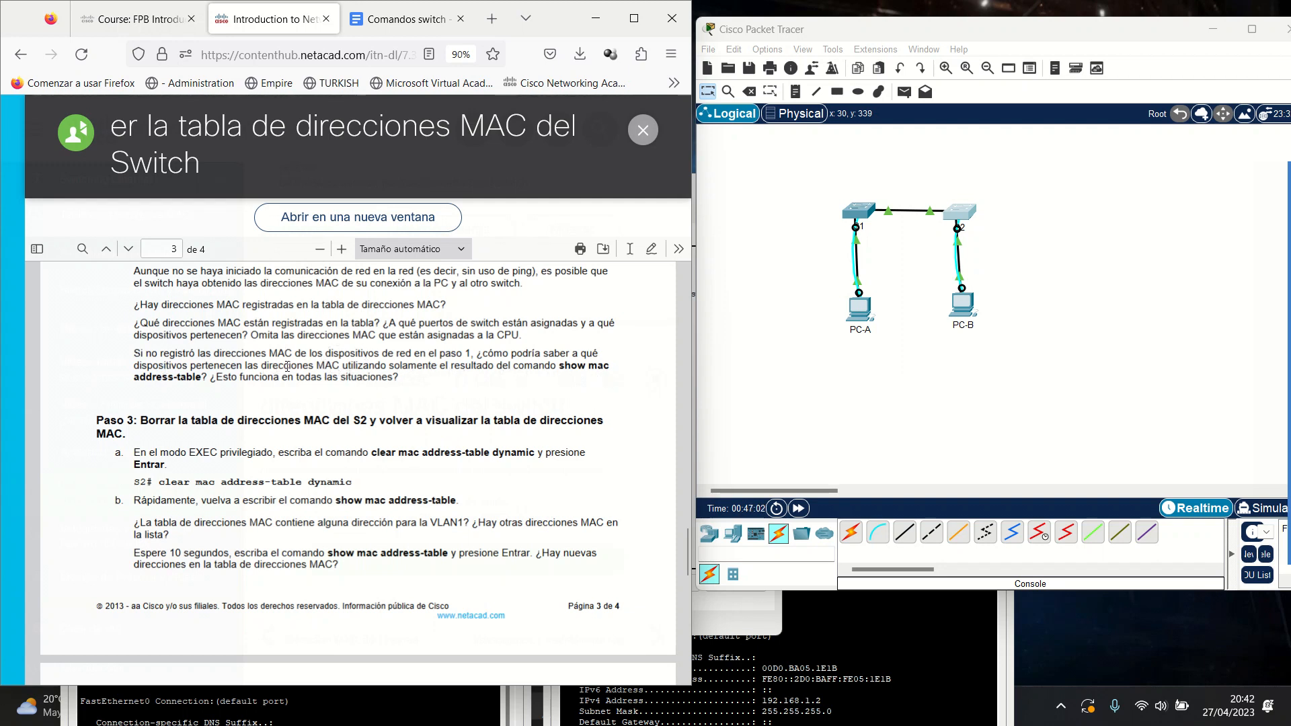
pyautogui.click(859, 212)
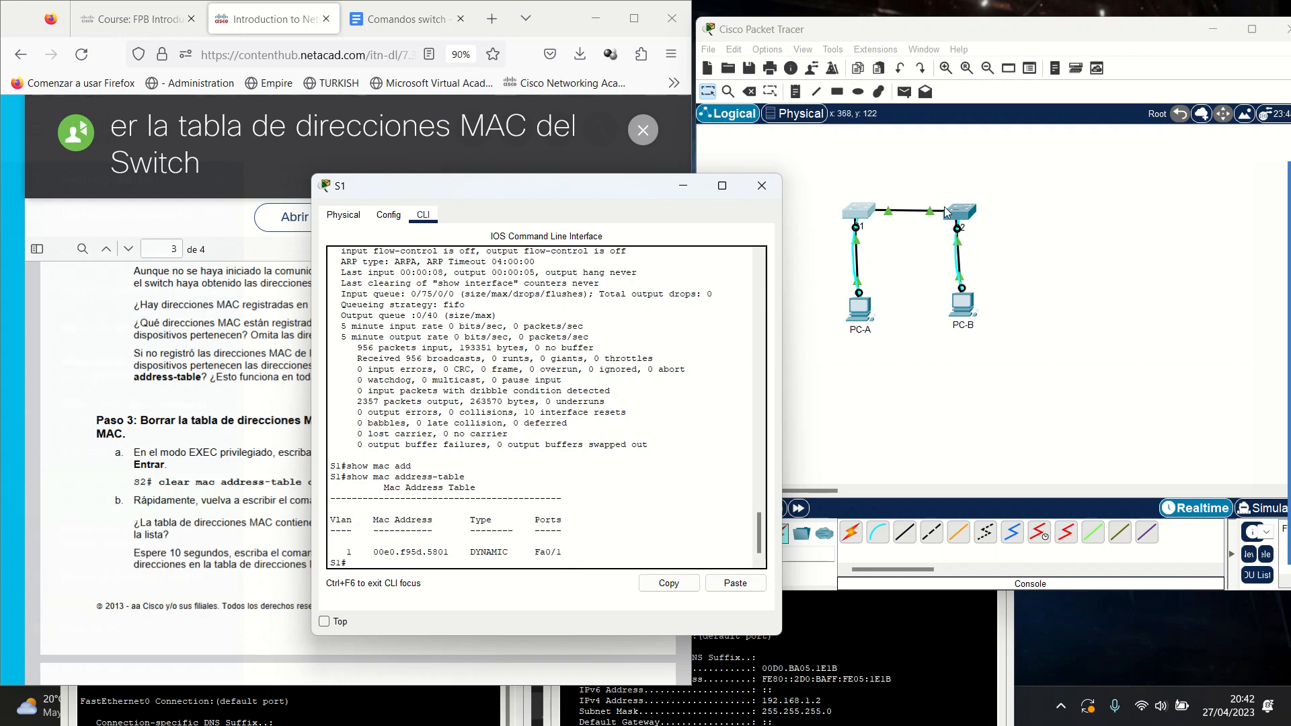
pyautogui.click(683, 190)
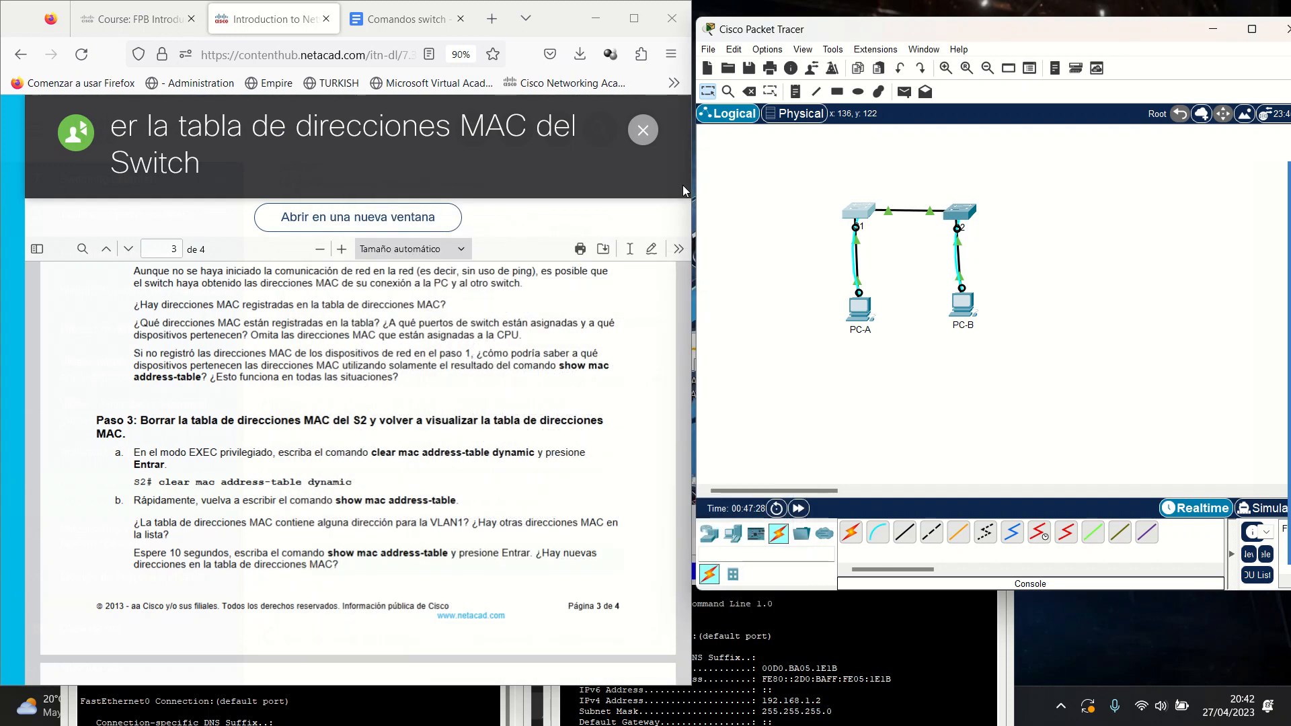
pyautogui.scroll(-2, 147, 351)
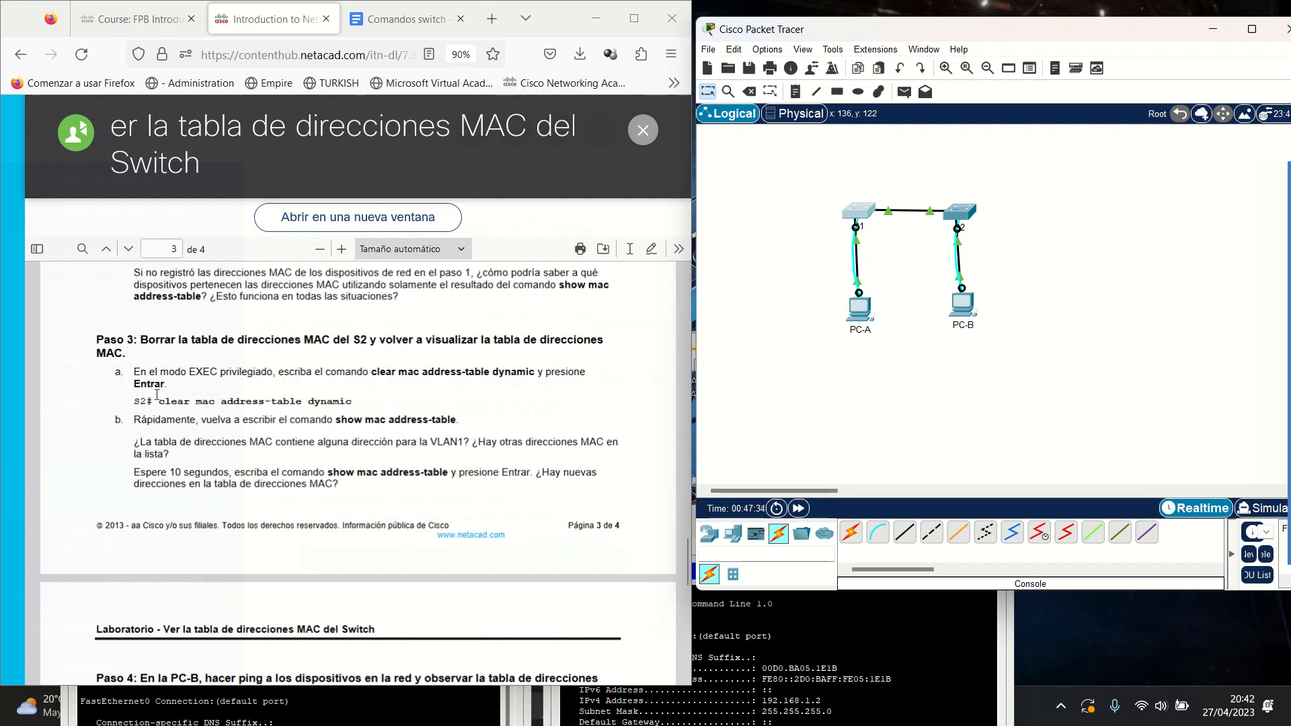
# Clear S2's dynamic entries with clear mac address-table dynamic.
pyautogui.click(968, 211)
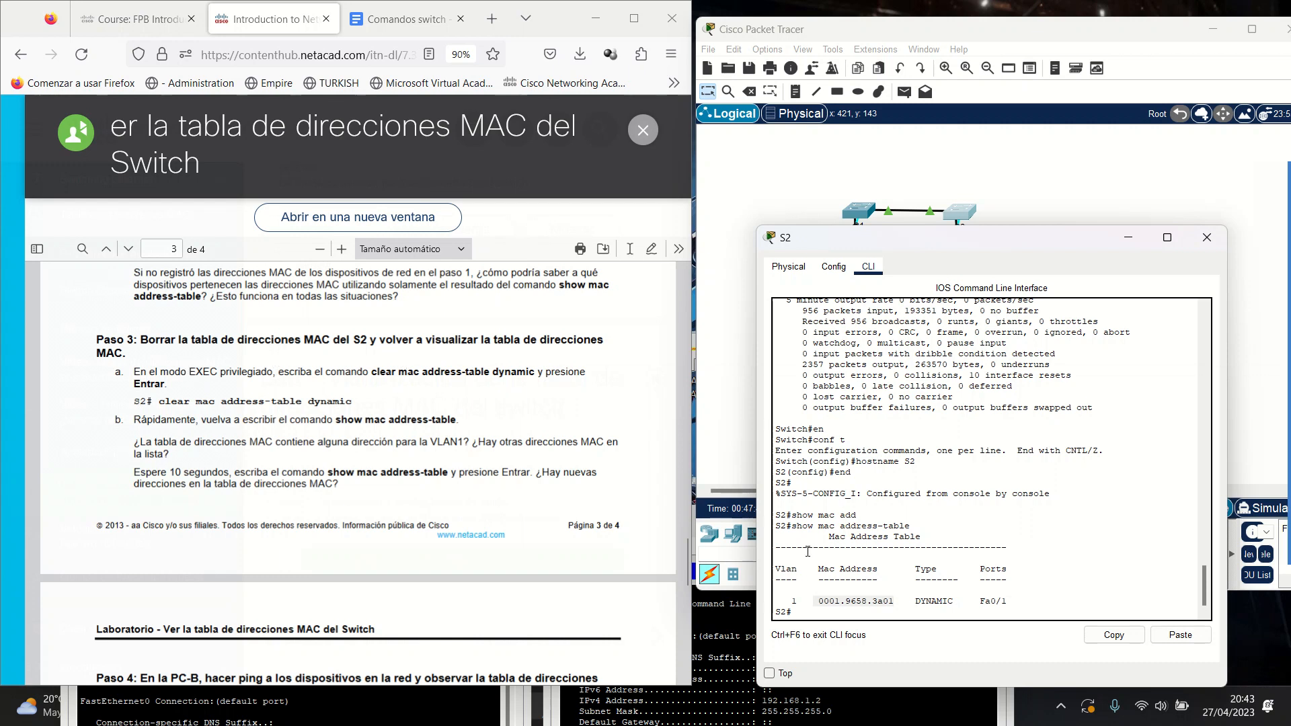
pyautogui.click(937, 610)
pyautogui.write('clear mac')
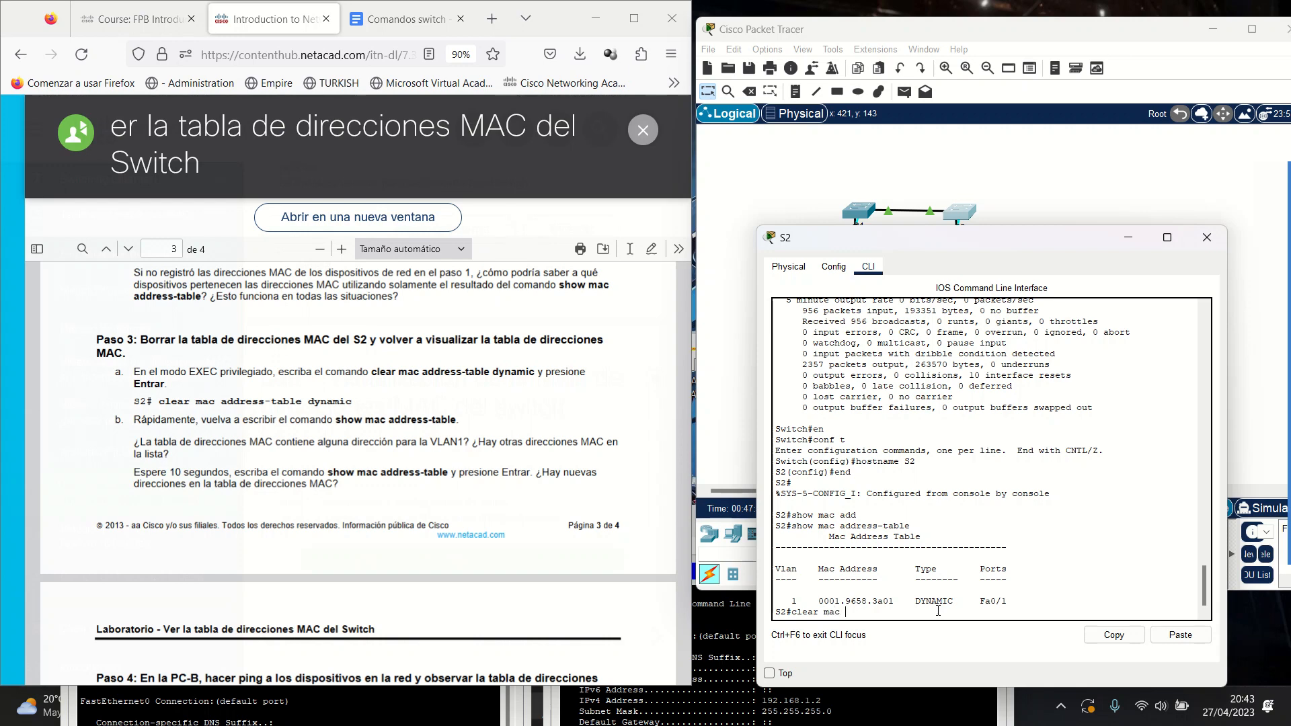
pyautogui.write(' add')
pyautogui.press('Tab')
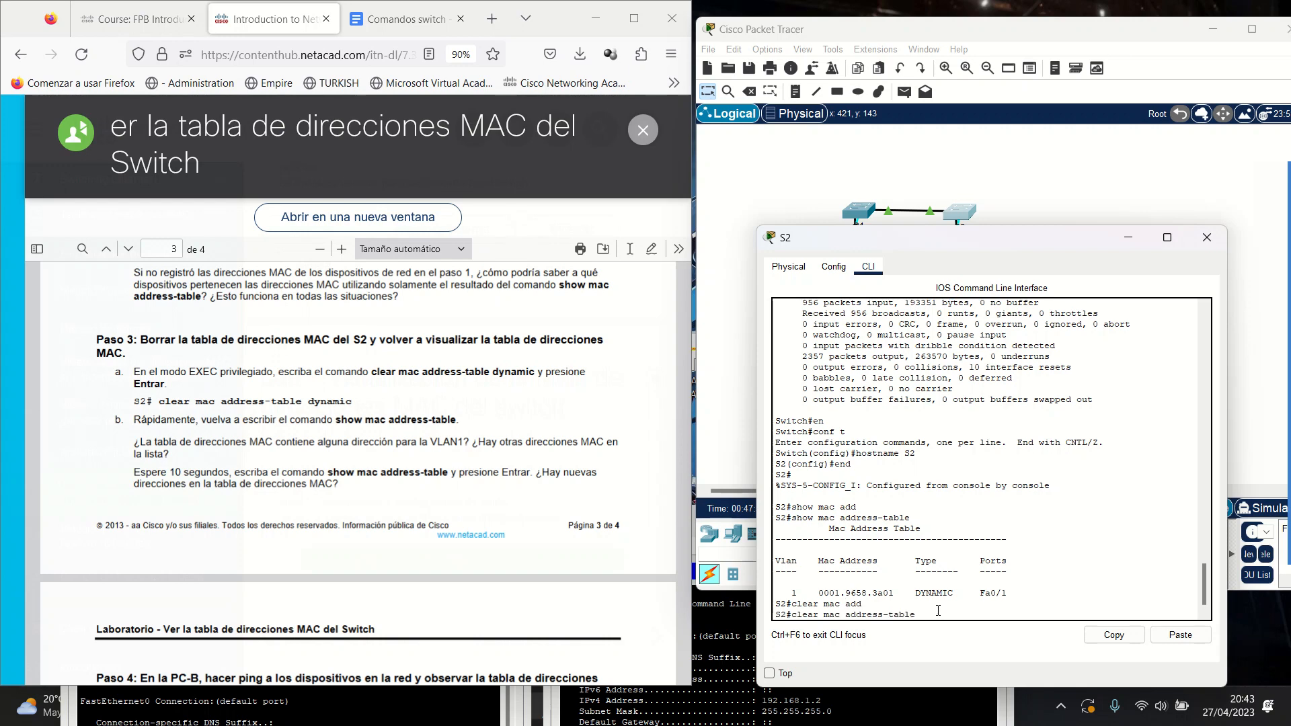
pyautogui.write('dy')
pyautogui.press('Tab')
pyautogui.press('Return')
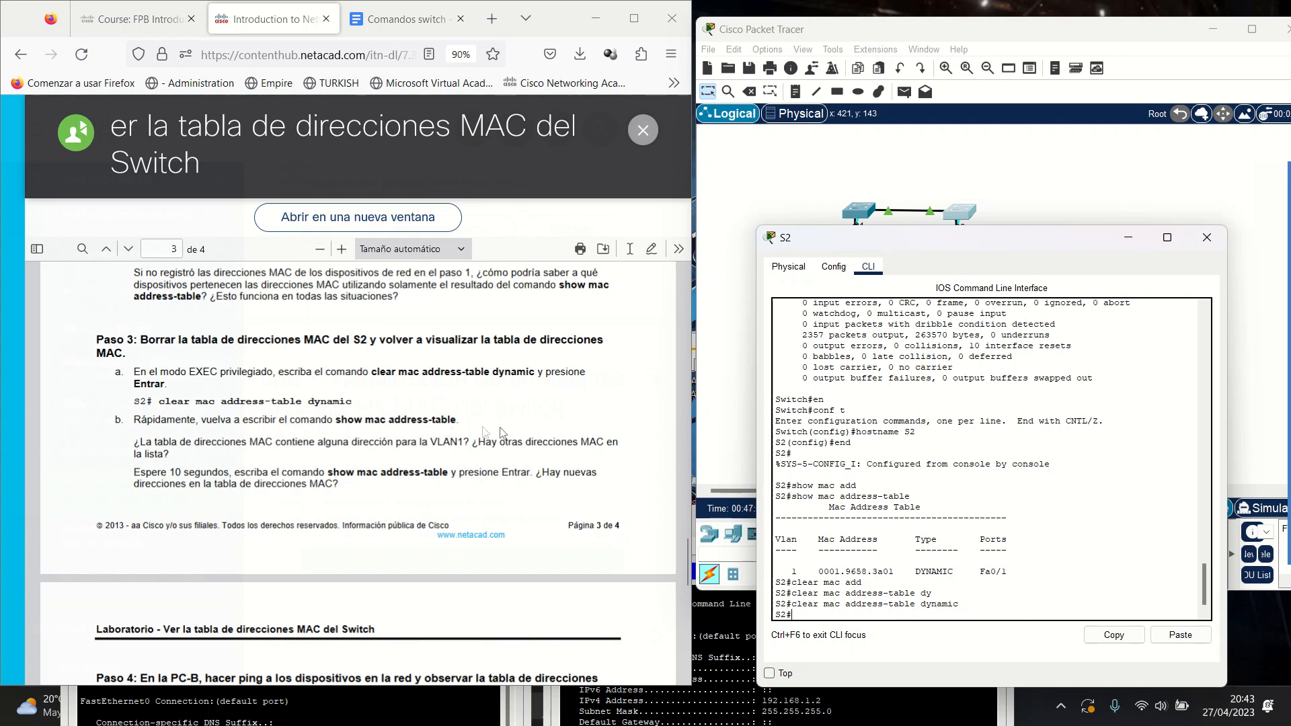
# Rerun show mac address-table on S2 to confirm the table is empty.
pyautogui.press('Up')
pyautogui.press('Up')
pyautogui.press('Up')
pyautogui.press('Up')
pyautogui.press('Return')
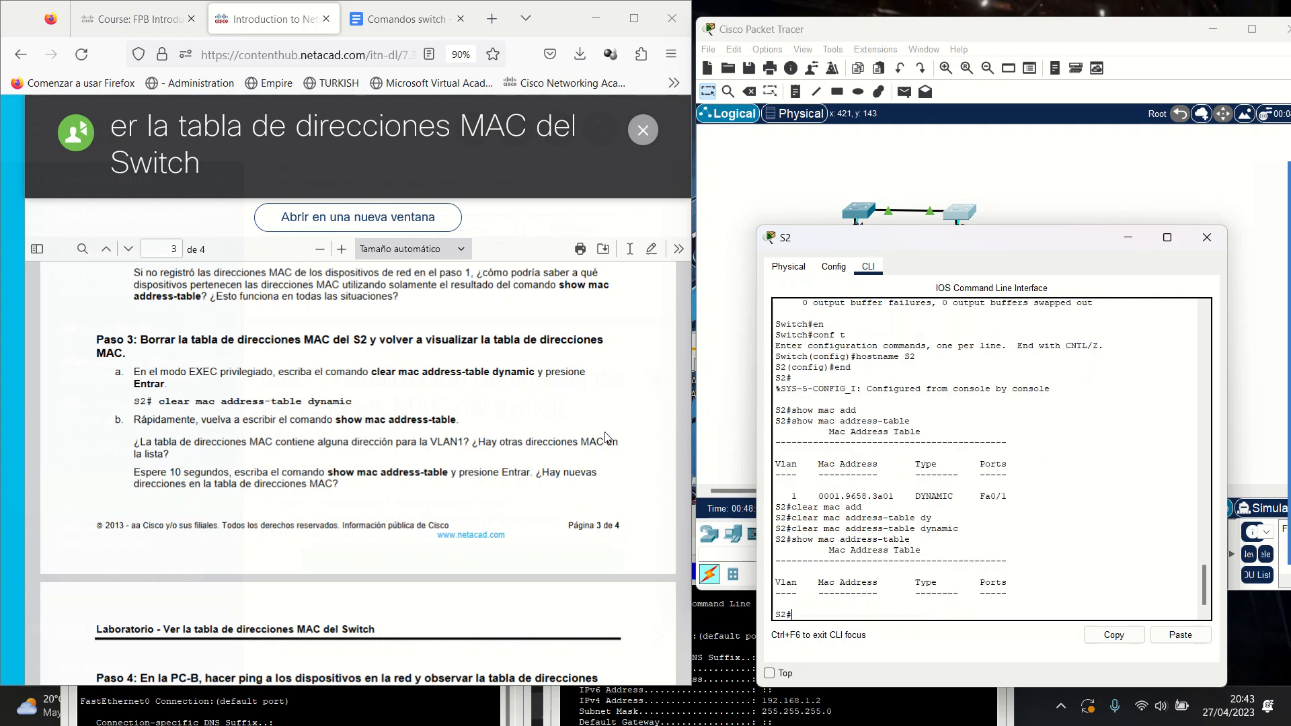
pyautogui.click(837, 603)
pyautogui.scroll(-2, 385, 474)
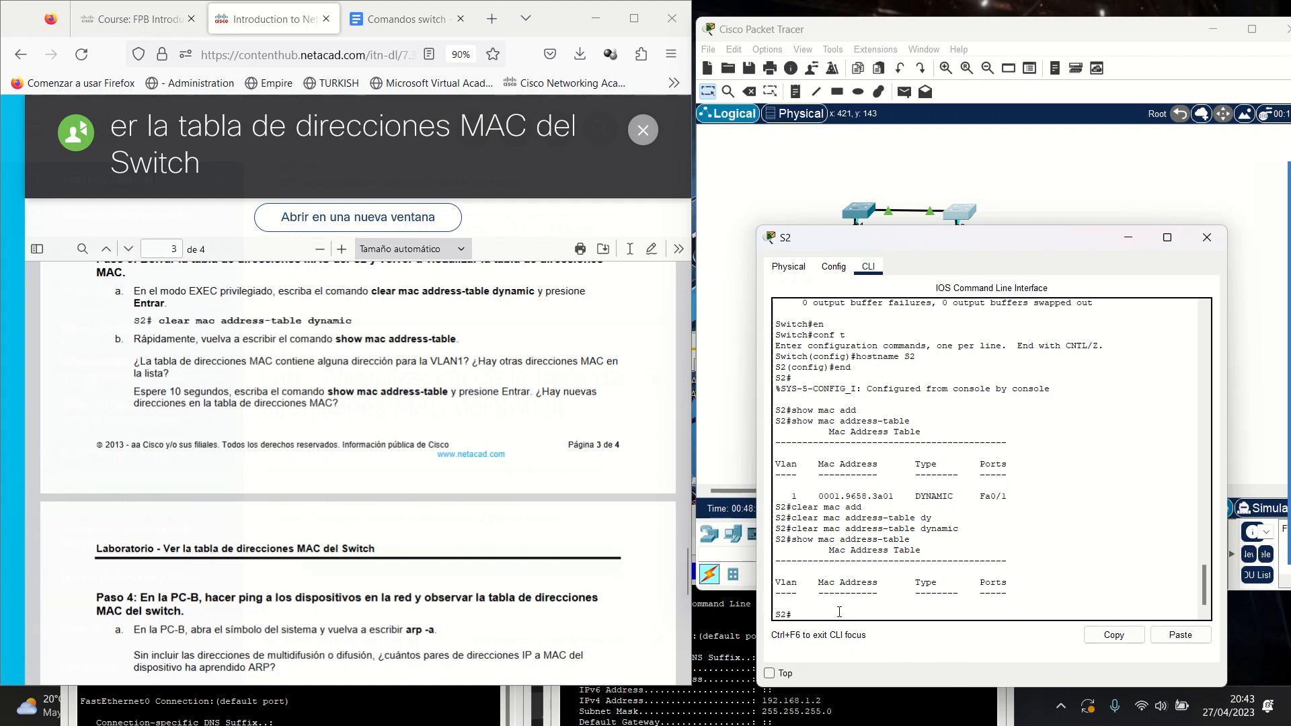
pyautogui.press('Up')
# Show S2's MAC table again and highlight the relearned 0001.9658.3a01 entry on Fa0/1.
pyautogui.press('Return')
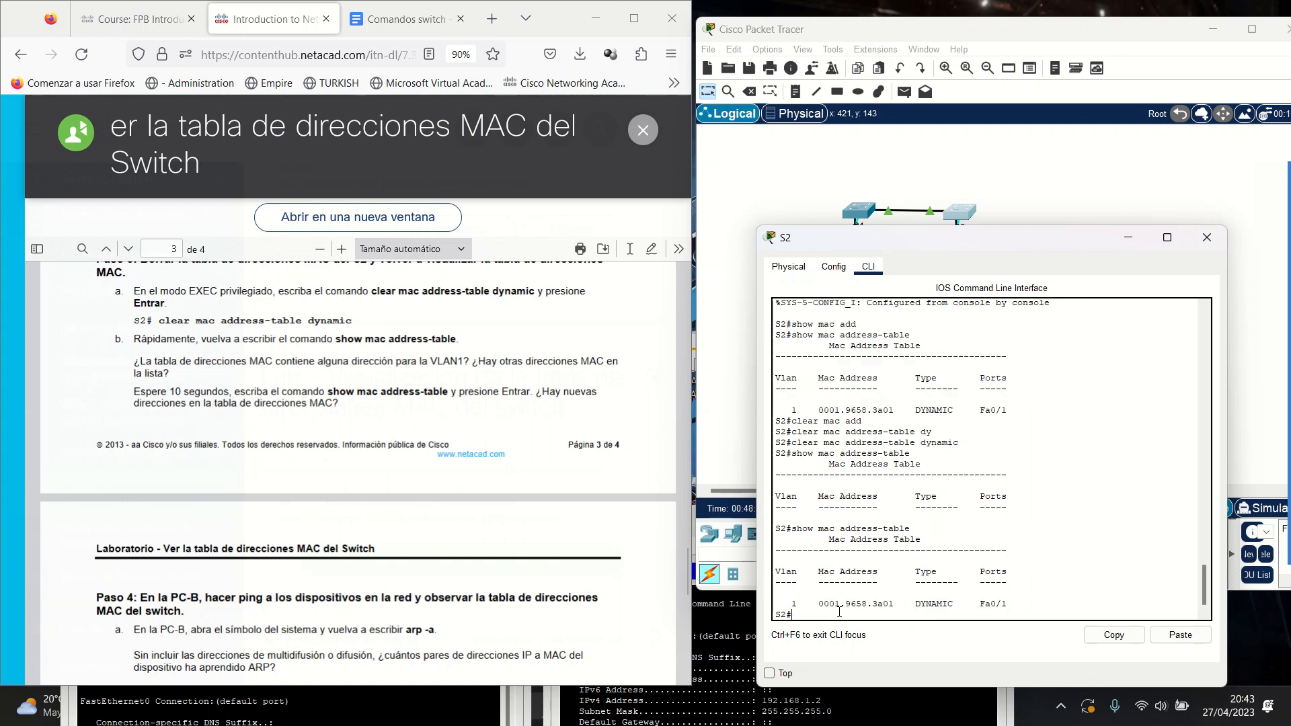
pyautogui.moveTo(815, 598); pyautogui.dragTo(897, 602)
pyautogui.moveTo(984, 604); pyautogui.dragTo(1007, 604)
# Scroll the lab guide to Paso 4, highlight the PC-B ping instruction, and minimize S2.
pyautogui.scroll(-3, 348, 467)
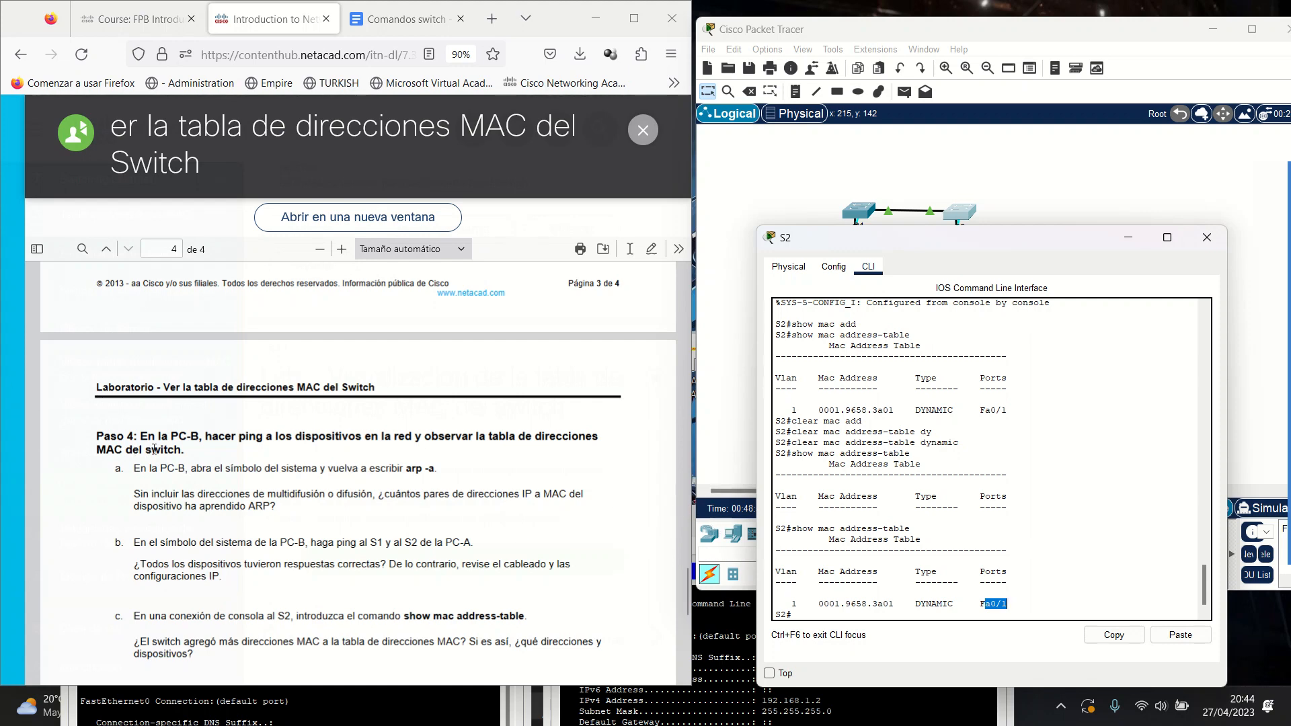
pyautogui.scroll(-2, 153, 447)
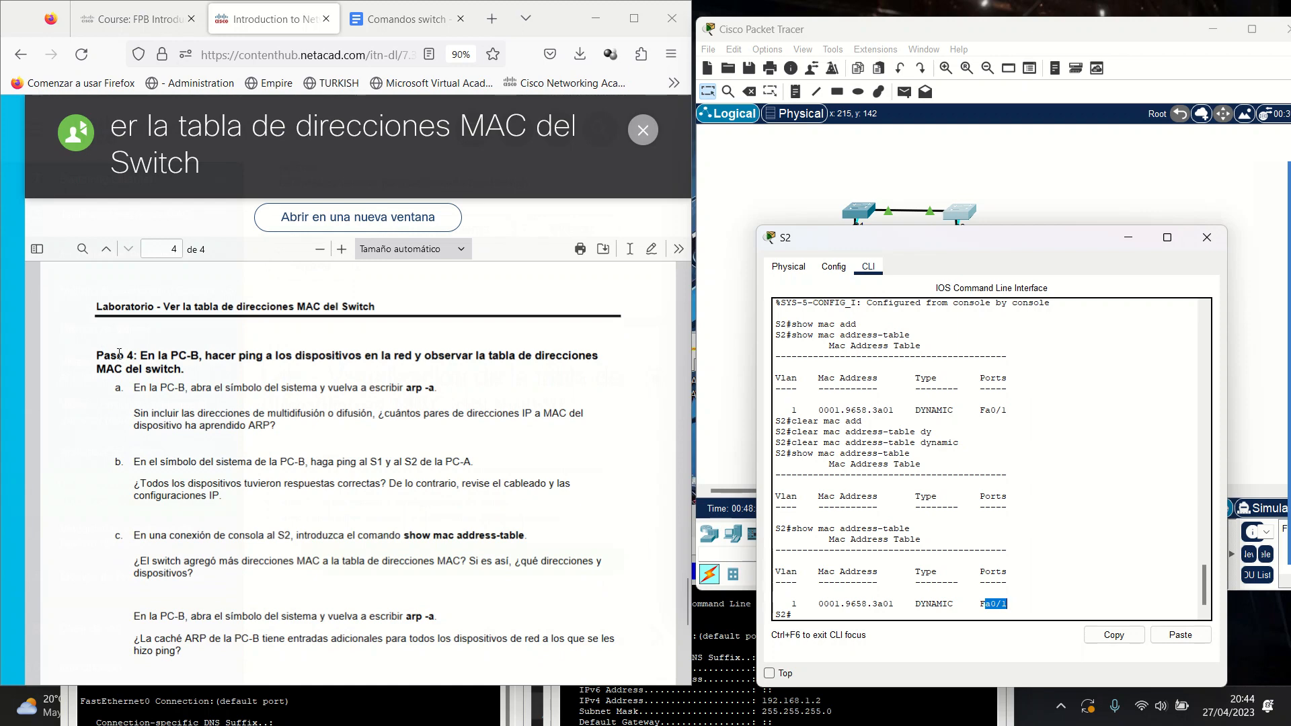
pyautogui.moveTo(140, 355); pyautogui.dragTo(212, 357)
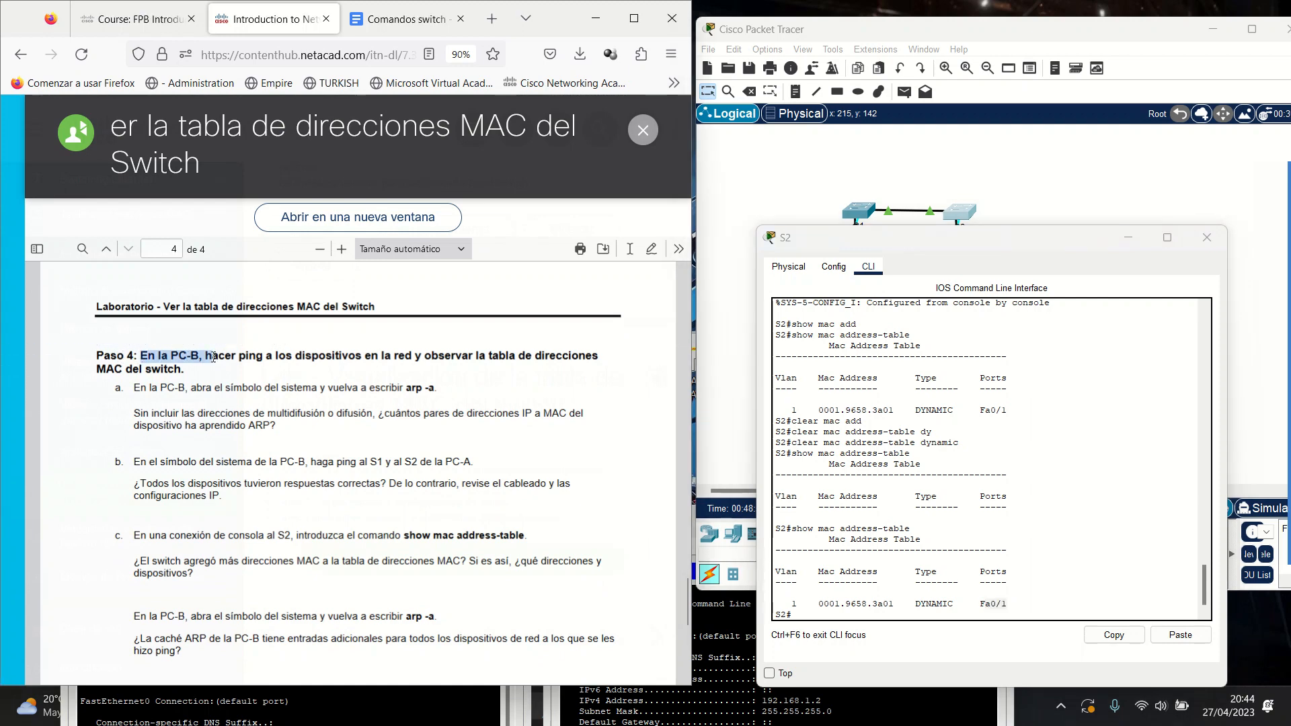
pyautogui.click(1130, 238)
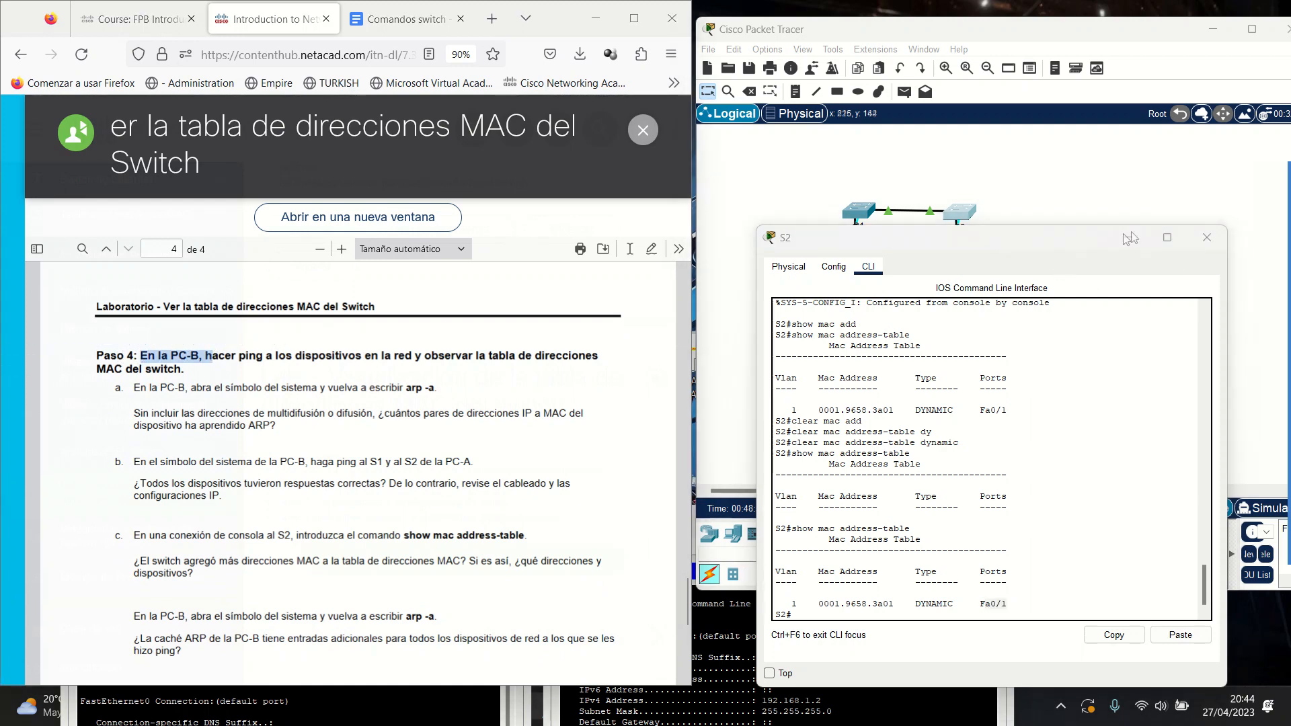
# Bring PC-B's prompt beside the PDF and review its ipconfig /all output (00D0.BA05.1E1B, 192.168.1.2).
pyautogui.click(968, 311)
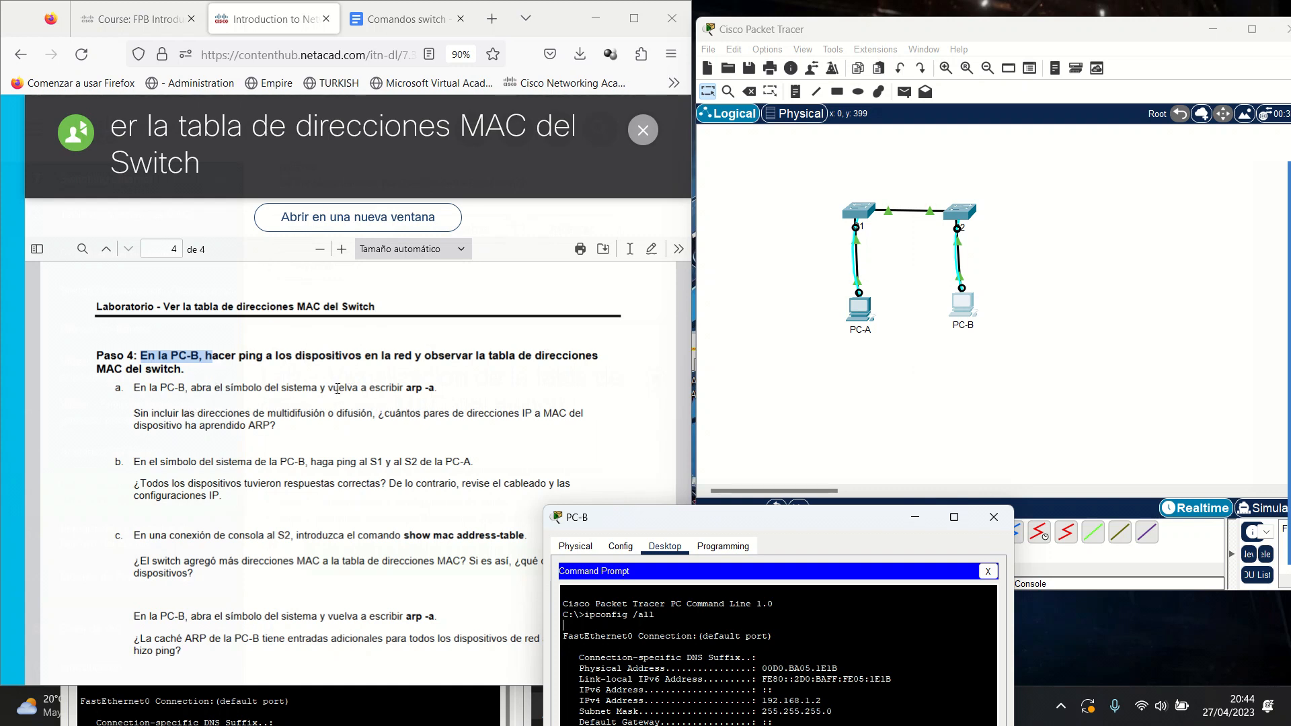
pyautogui.moveTo(851, 522); pyautogui.dragTo(1059, 163)
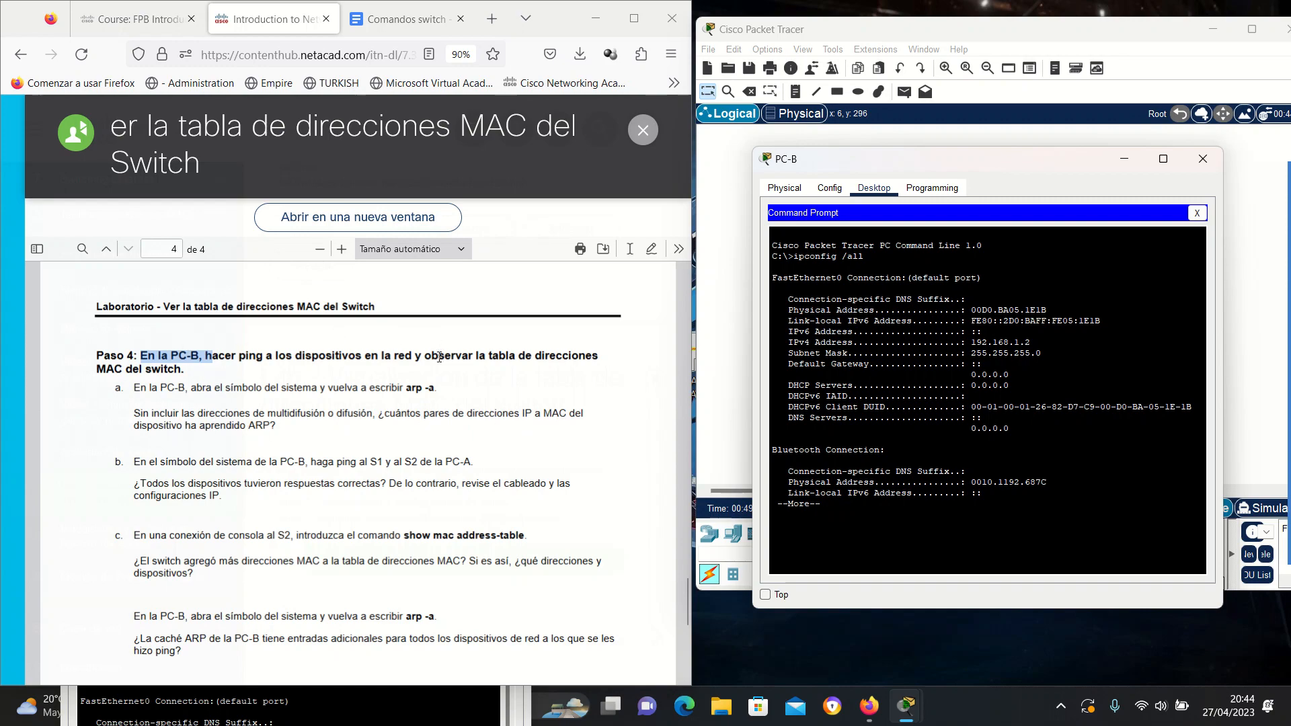
pyautogui.scroll(20, 450, 484)
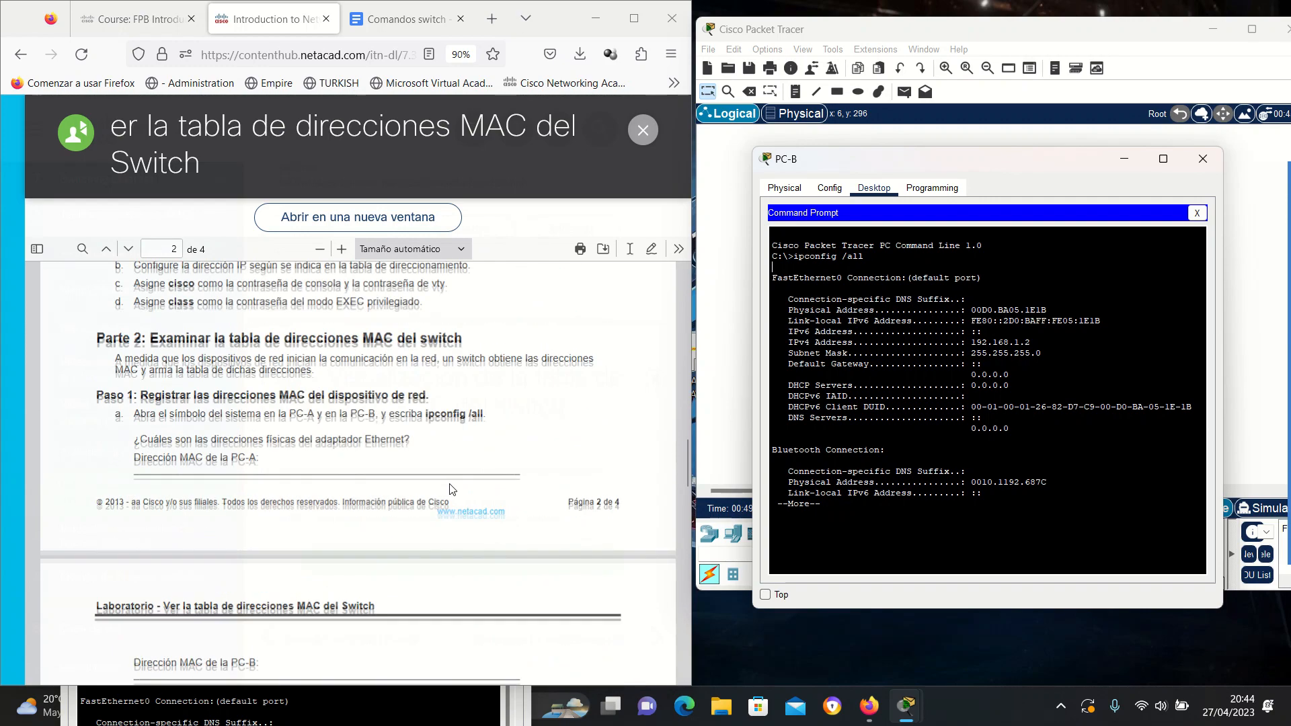
pyautogui.scroll(5, 451, 489)
pyautogui.scroll(-5, 451, 489)
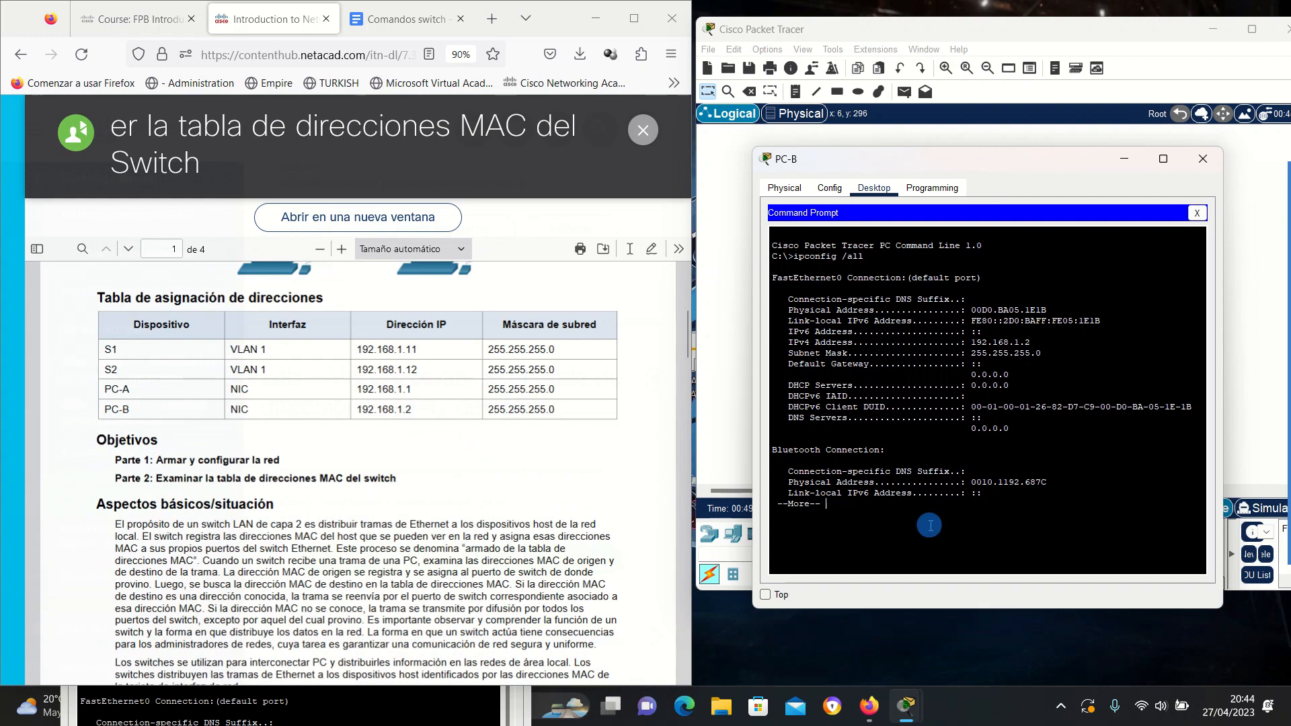
# Finish the ipconfig output and ping PC-A at 192.168.1.1 from PC-B.
pyautogui.press('space')
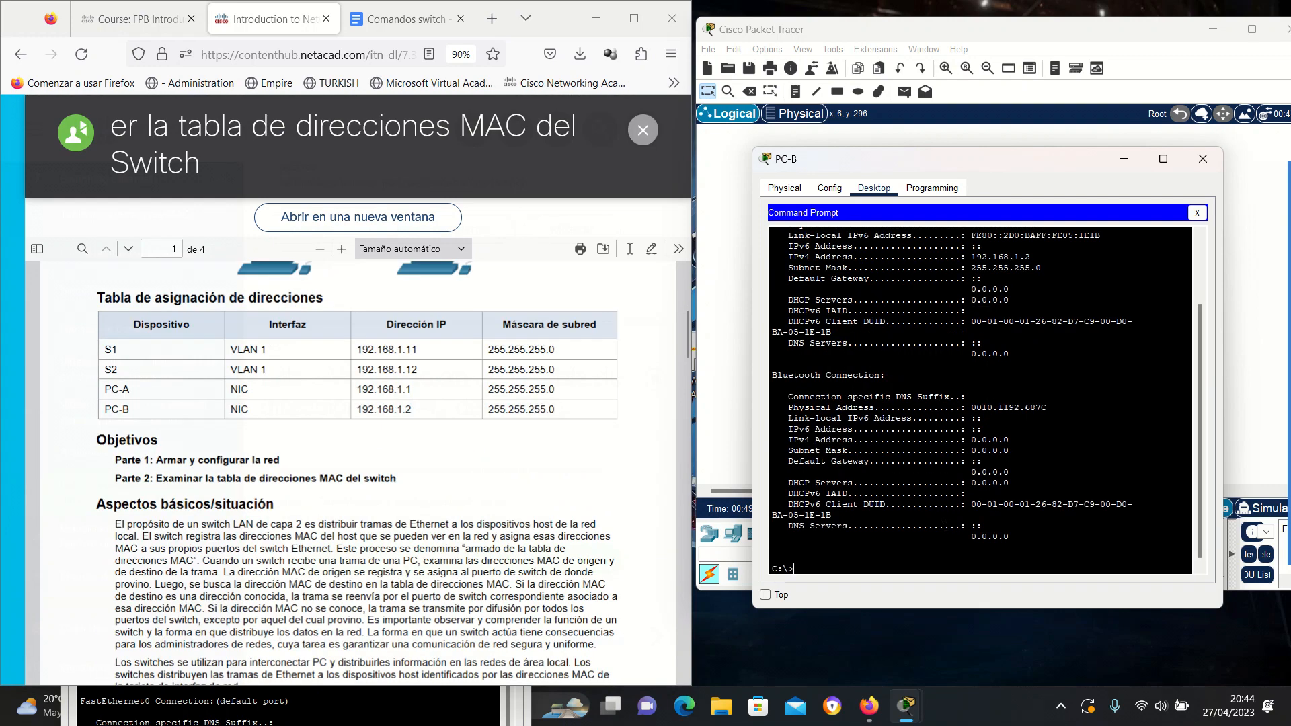
pyautogui.write('ping')
pyautogui.write('192.168.1.1')
pyautogui.press('Return')
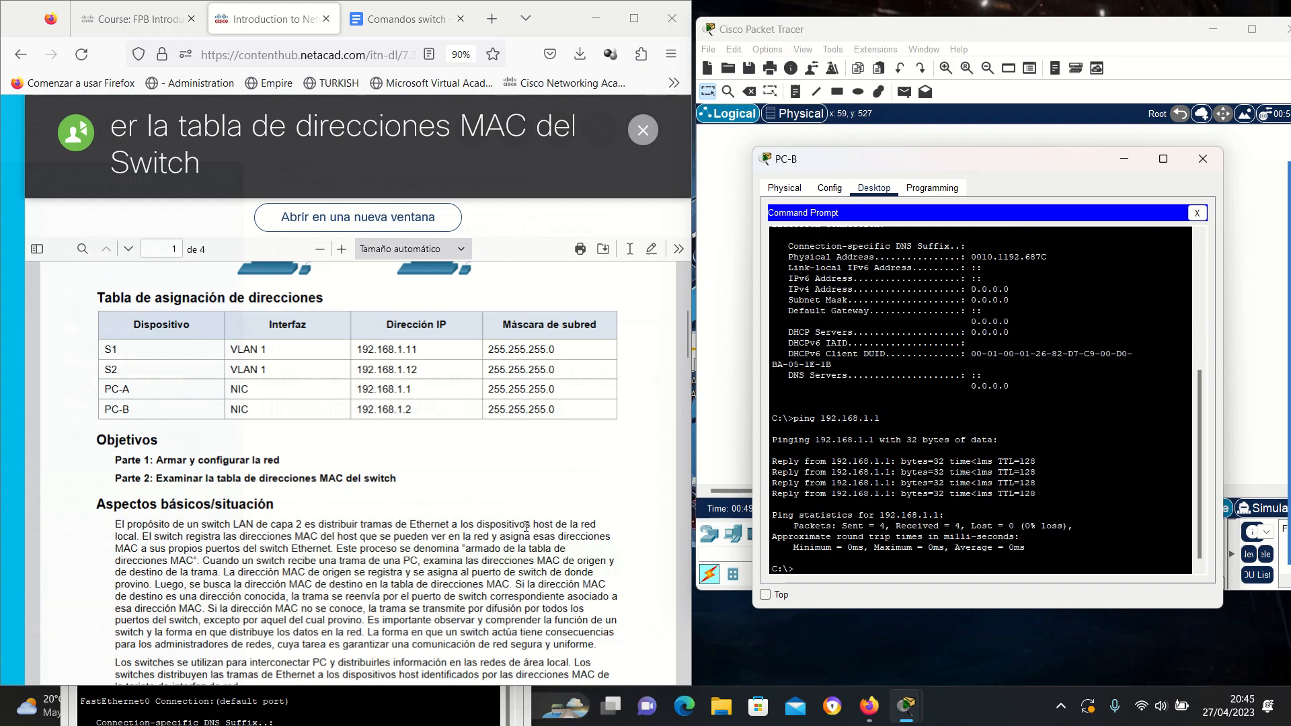
# Ping S1 at 192.168.1.11 and S2 at 192.168.1.12 from PC-B.
pyautogui.press('Up')
pyautogui.press('BackSpace')
pyautogui.write('11')
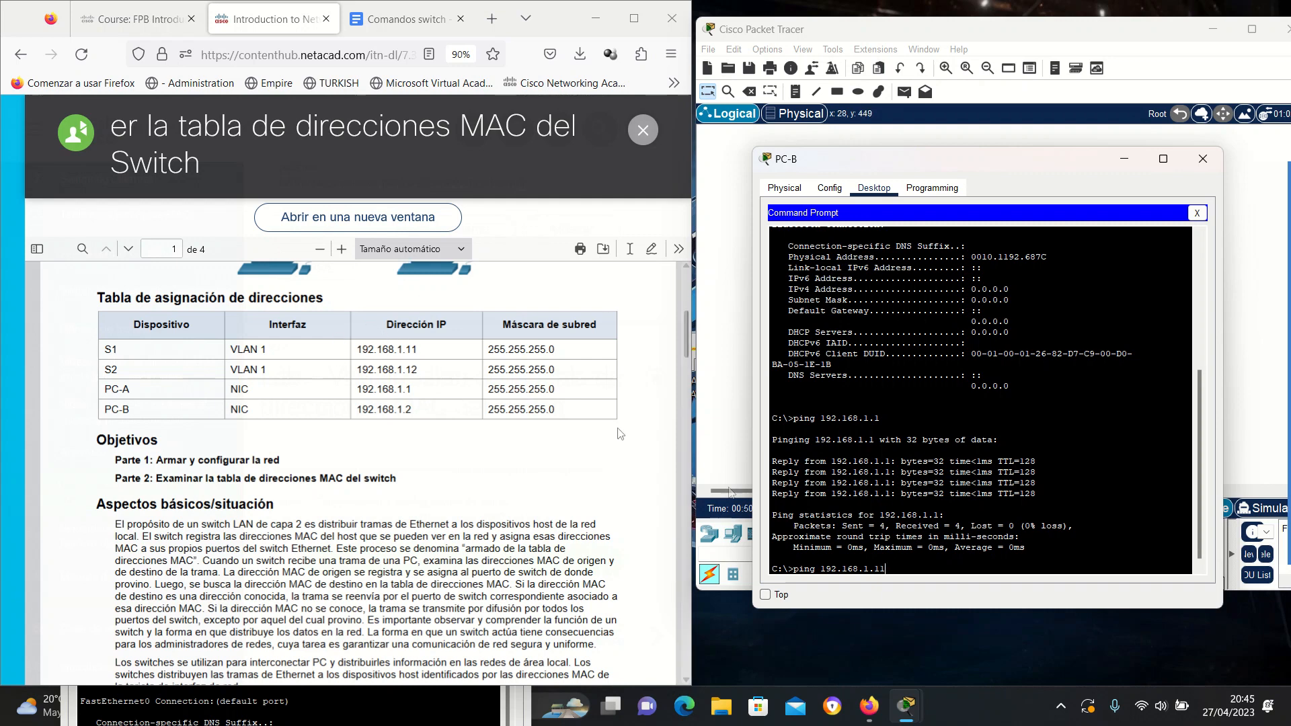
pyautogui.press('Return')
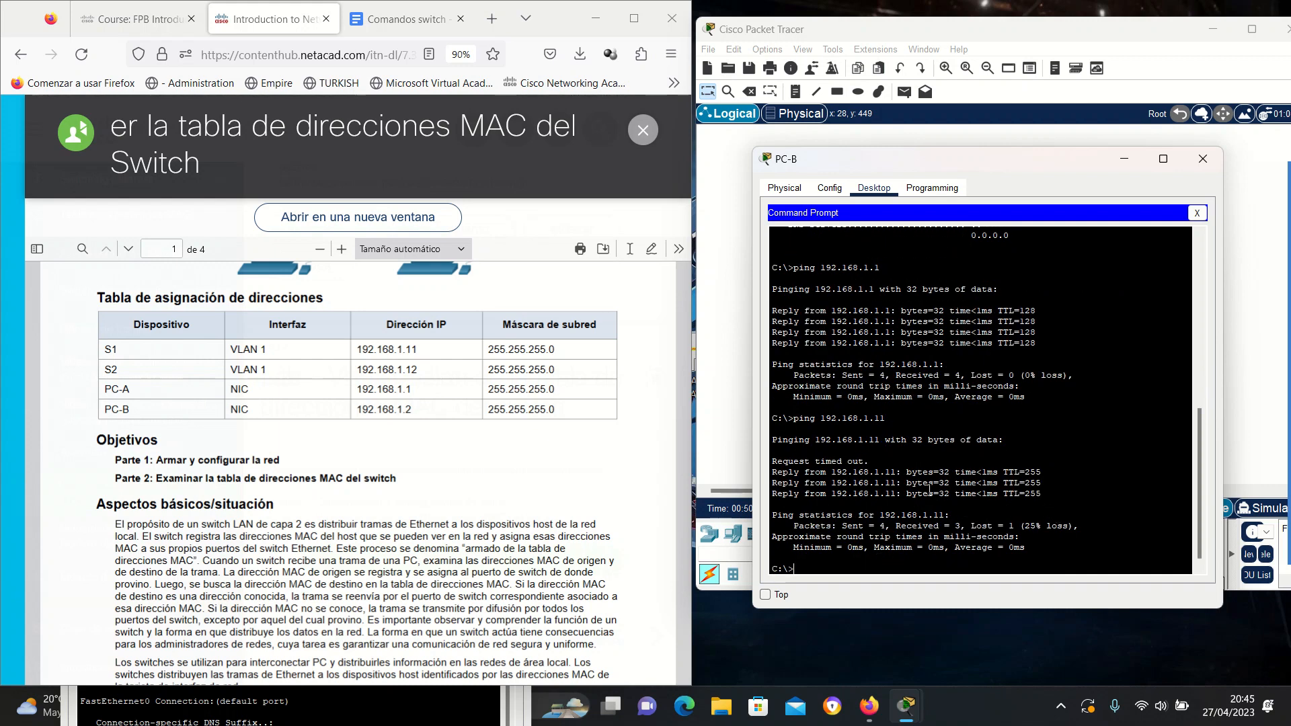
pyautogui.press('Up')
pyautogui.press('BackSpace')
pyautogui.write('2.168.1.12')
pyautogui.press('Return')
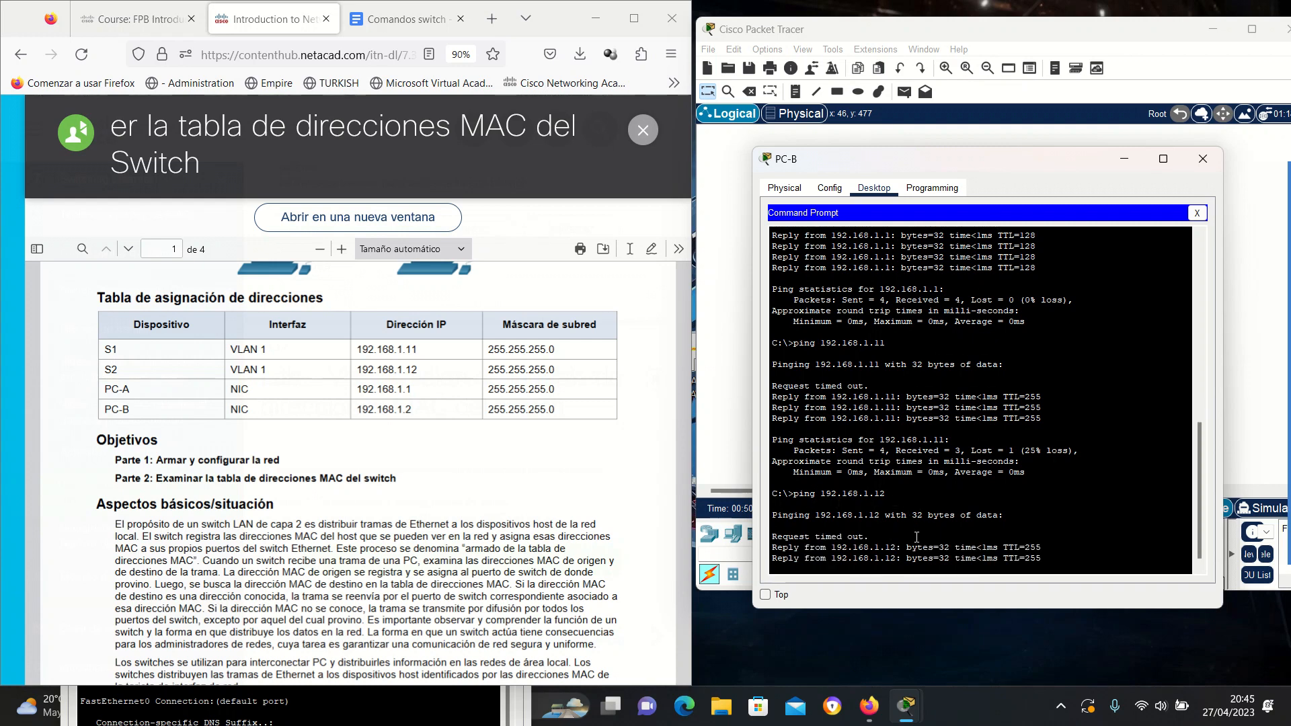
pyautogui.scroll(-15, 327, 517)
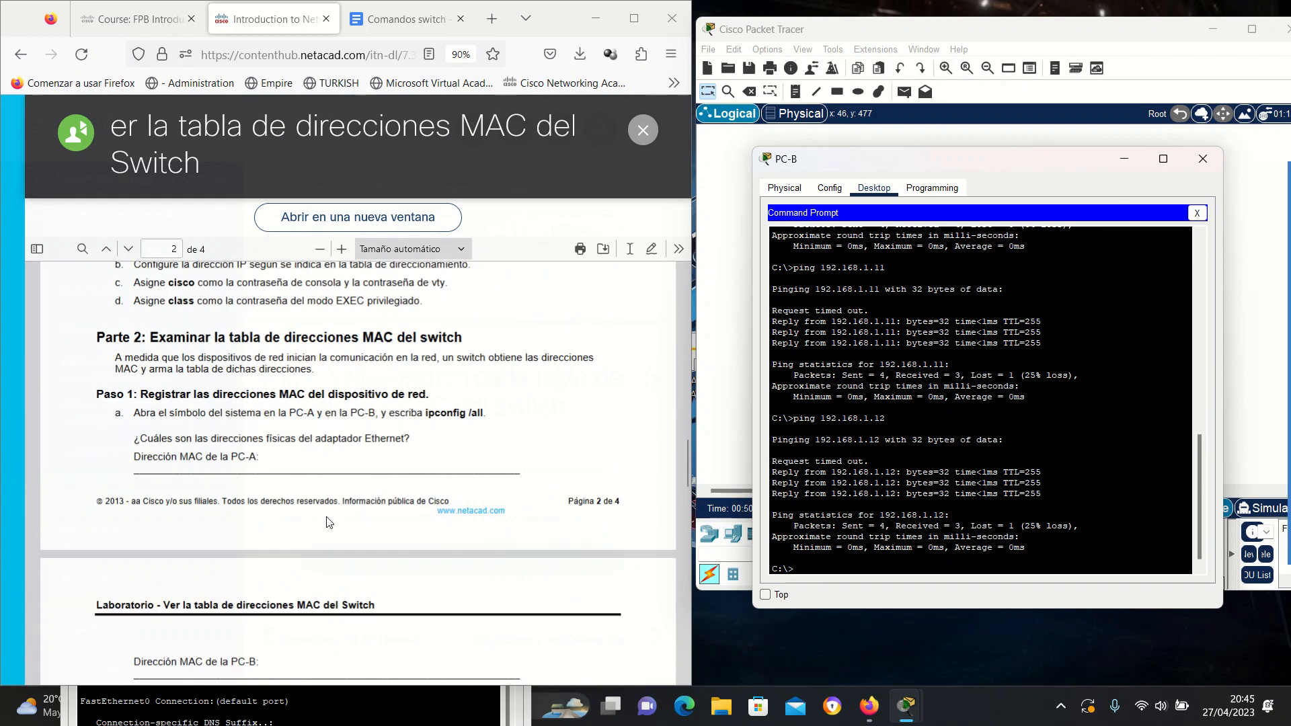
pyautogui.scroll(-12, 325, 522)
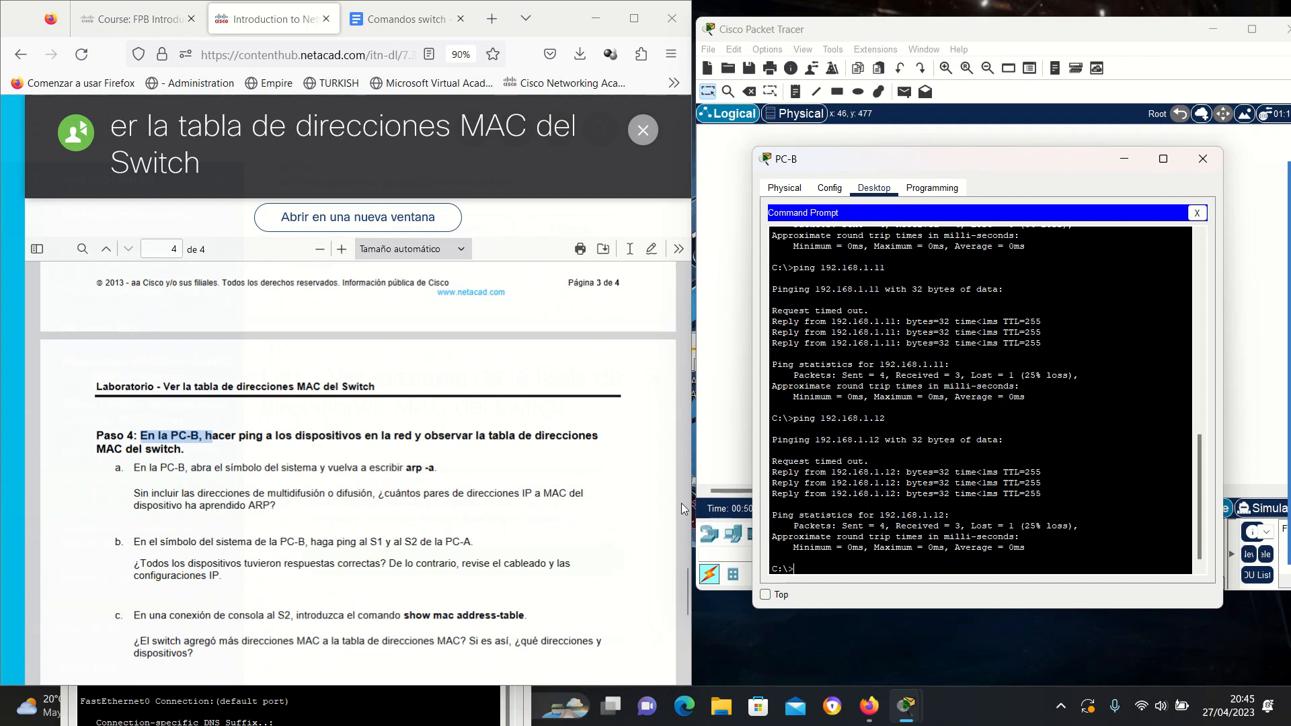
# Run arp -a on PC-B to list dynamic entries for 192.168.1.1, .11 and .12, then minimize it.
pyautogui.write('p -a')
pyautogui.press('Return')
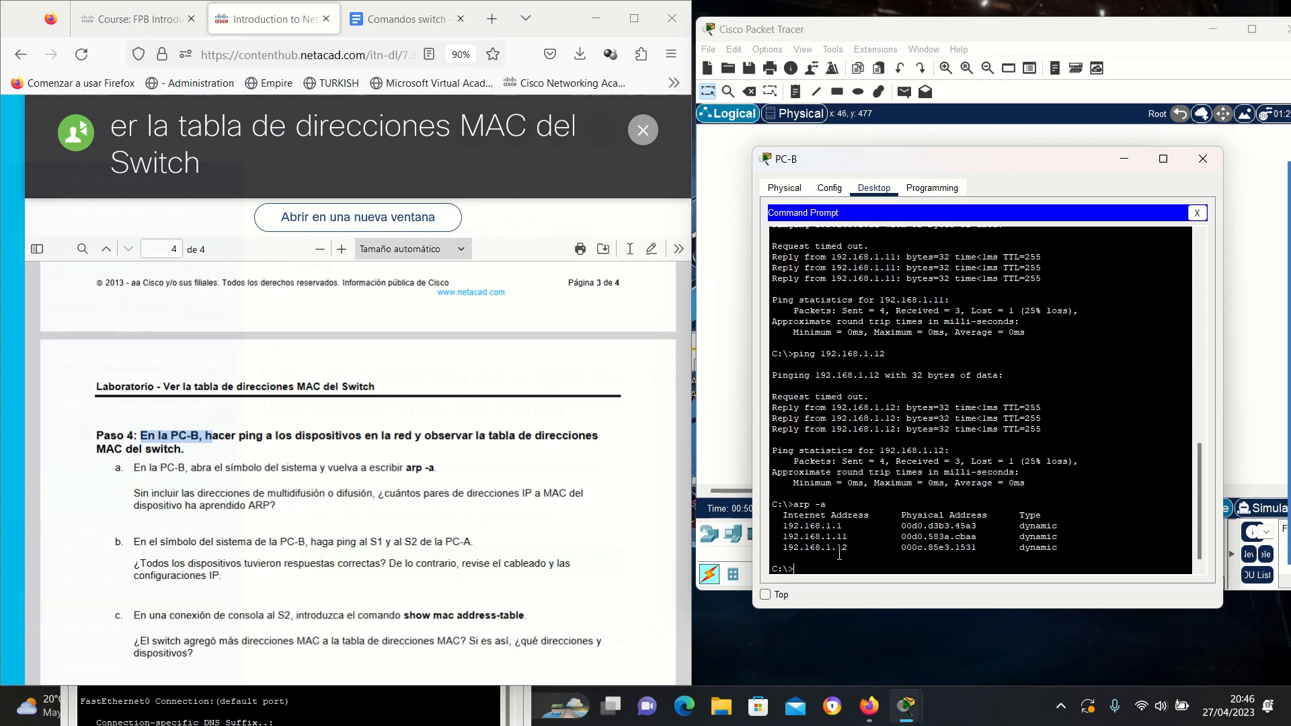
pyautogui.scroll(2, 978, 462)
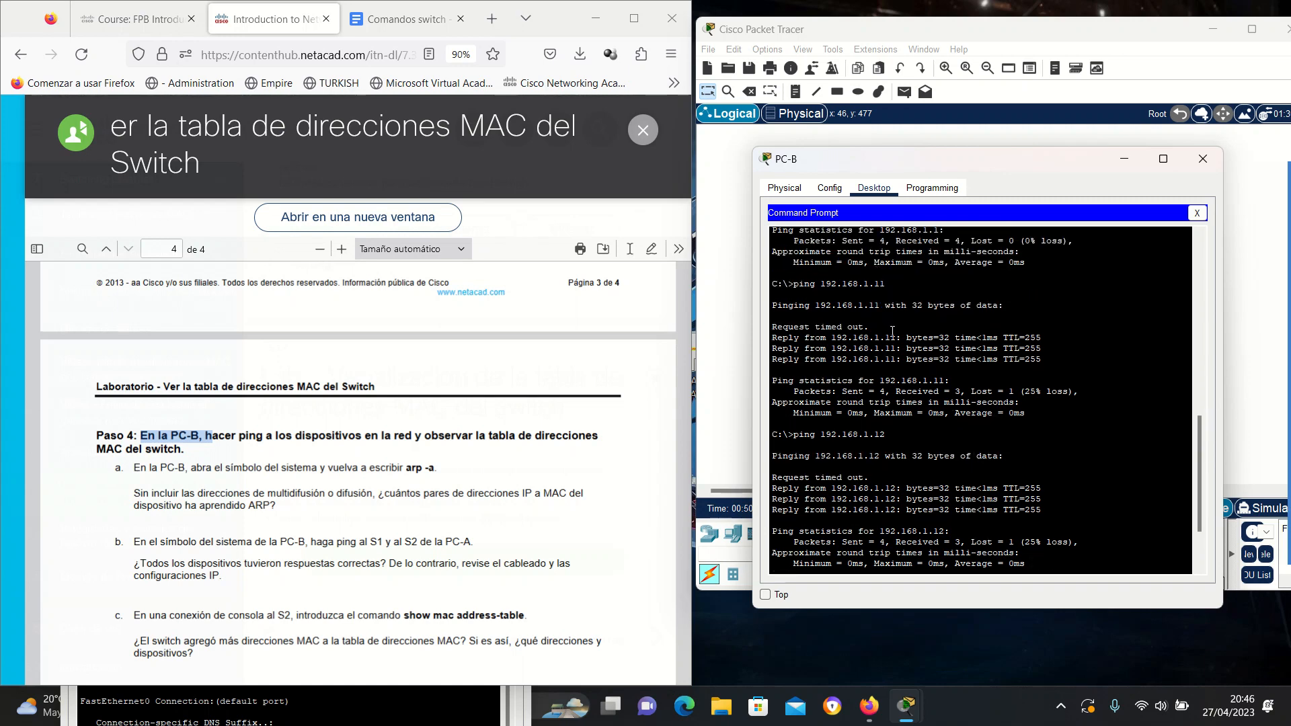
pyautogui.scroll(1, 892, 331)
pyautogui.scroll(2, 942, 301)
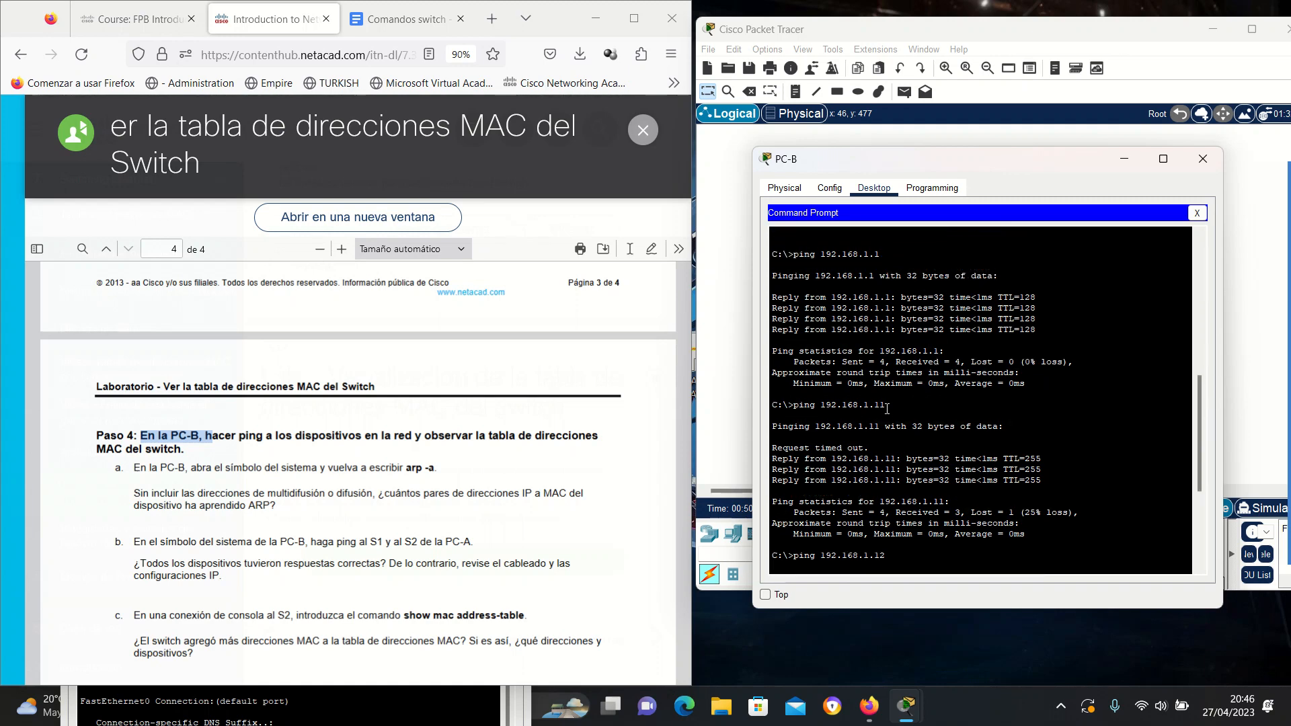
pyautogui.press('Return')
pyautogui.write('arp -a')
pyautogui.press('Return')
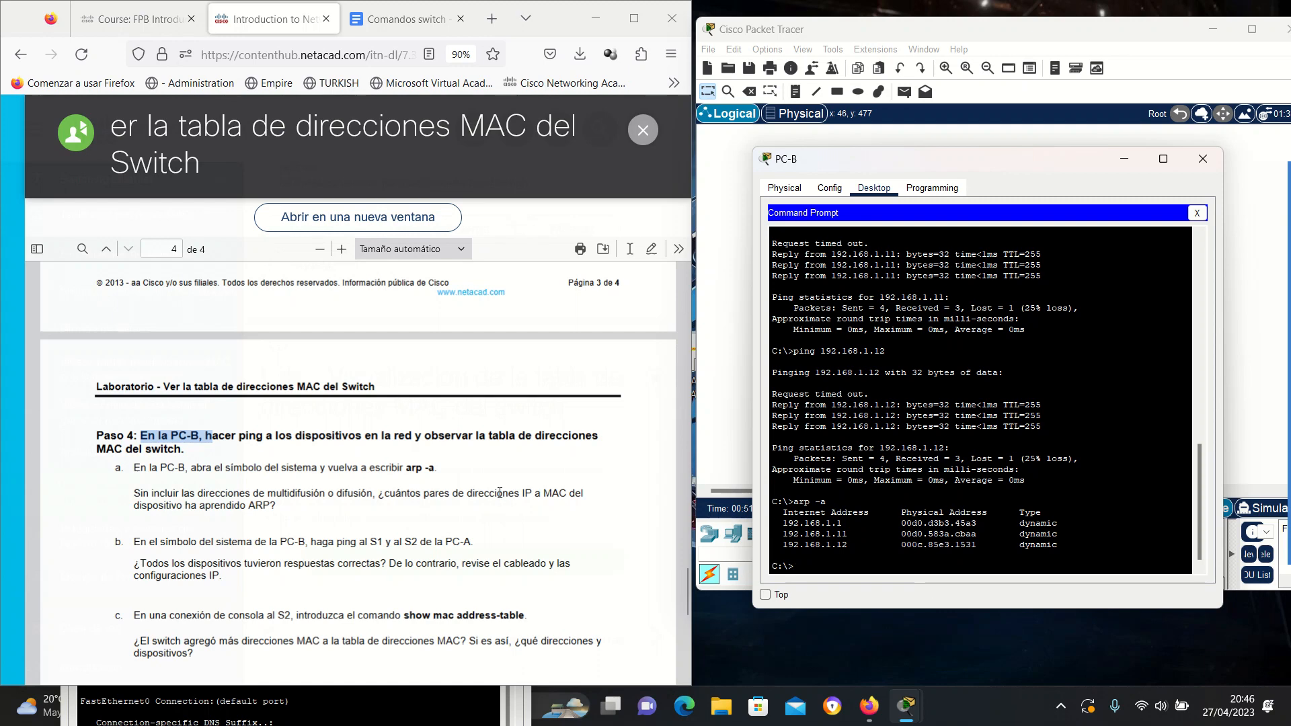
pyautogui.scroll(-3, 426, 499)
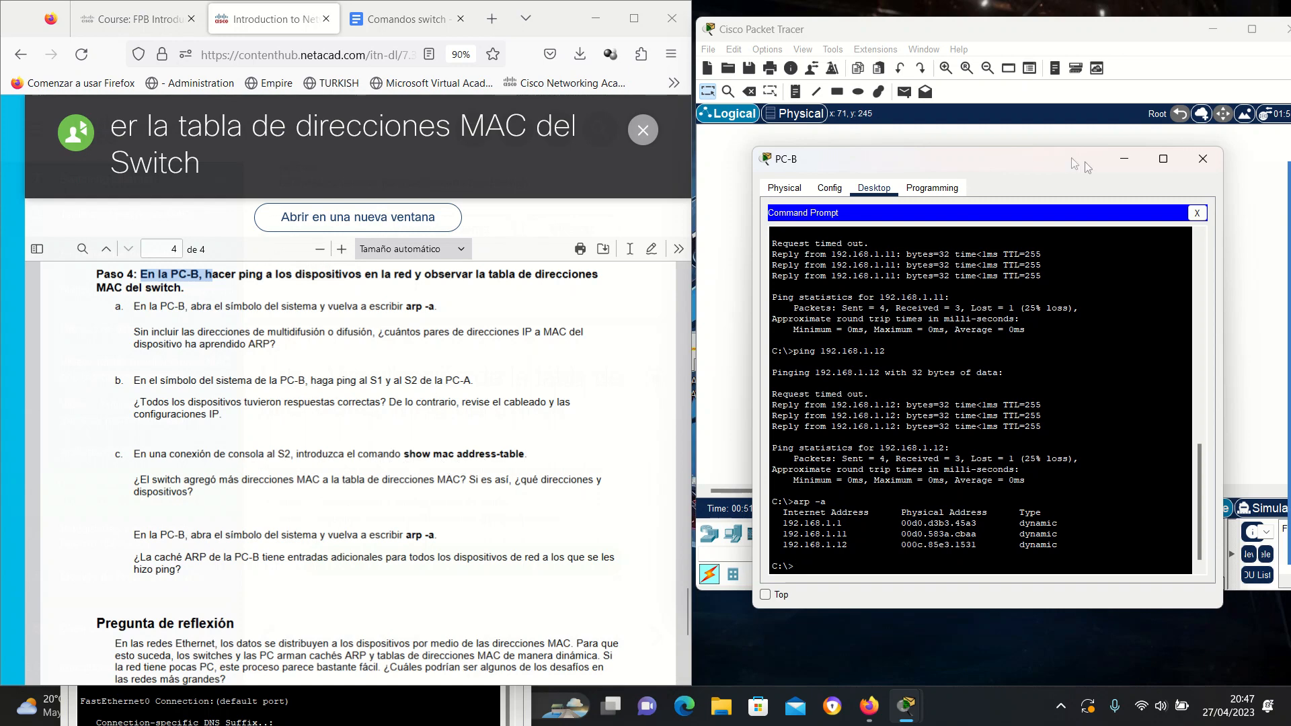
pyautogui.click(1123, 160)
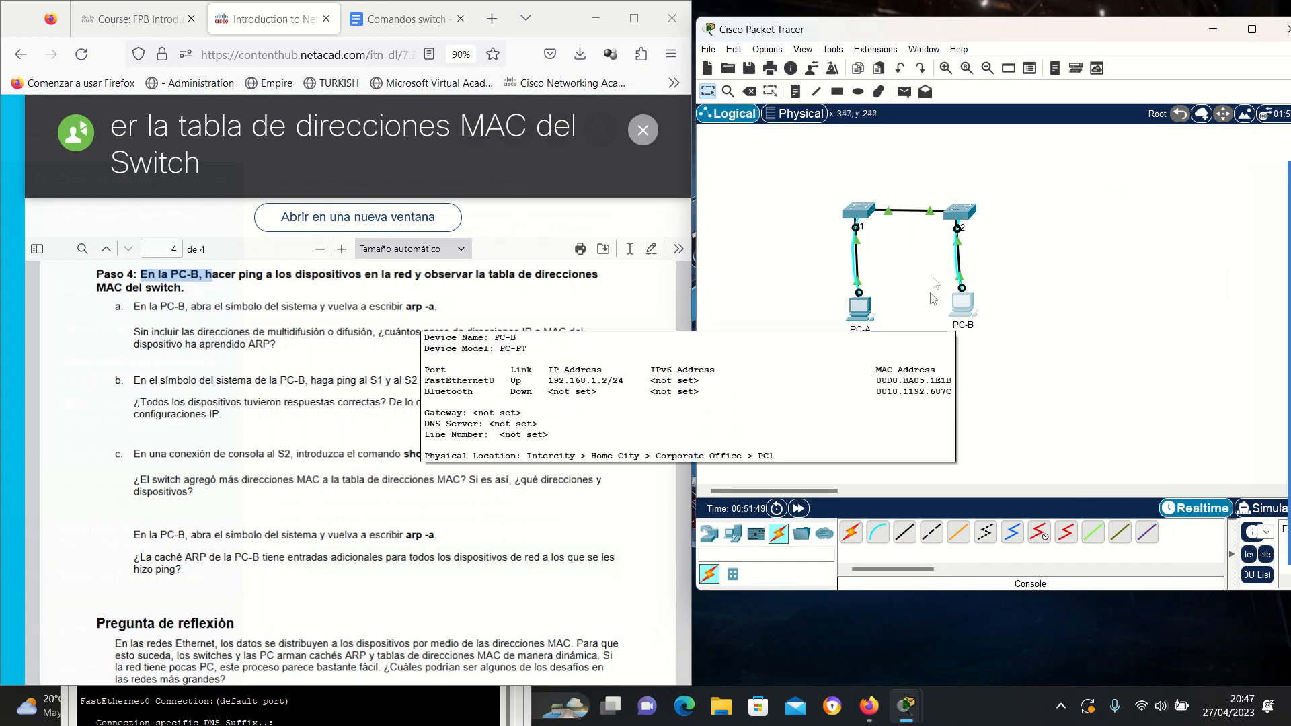
# Rerun show mac address-table on S2, showing PC-B's 00d0.ba05.1e1b on Fa0/18, and dock it right.
pyautogui.click(964, 217)
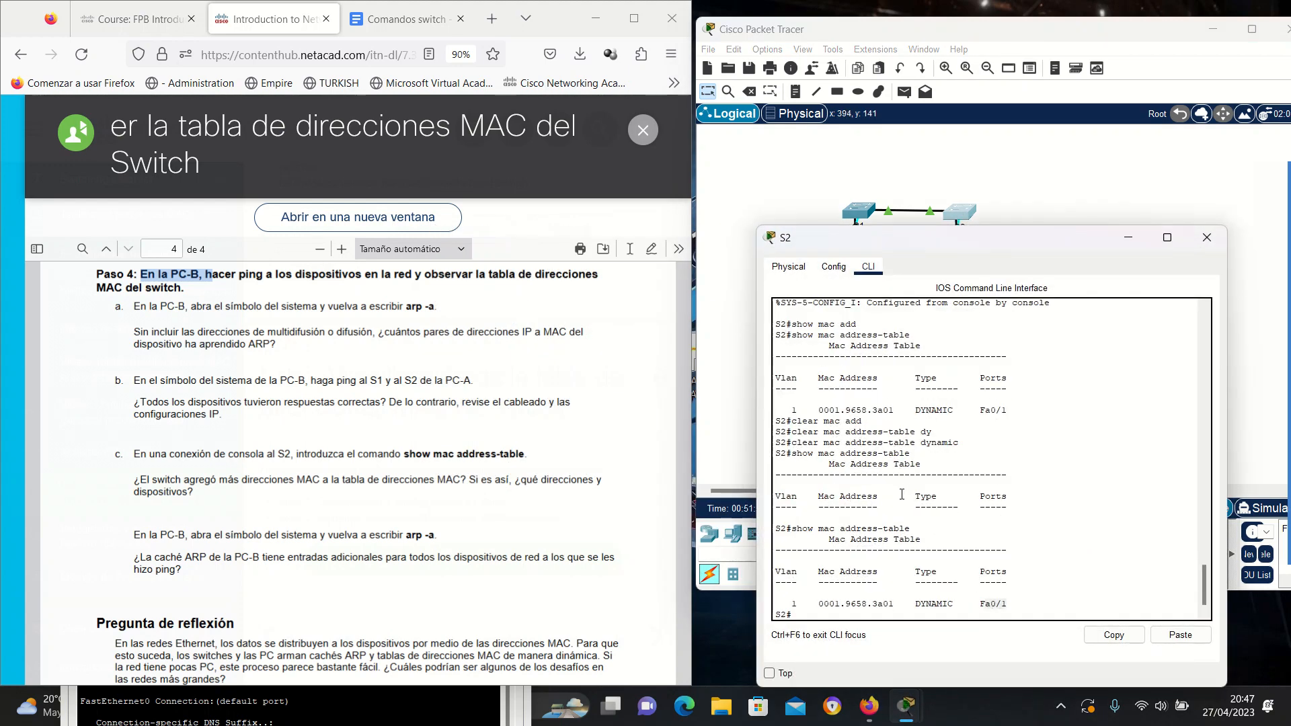
pyautogui.click(821, 614)
pyautogui.press('Up')
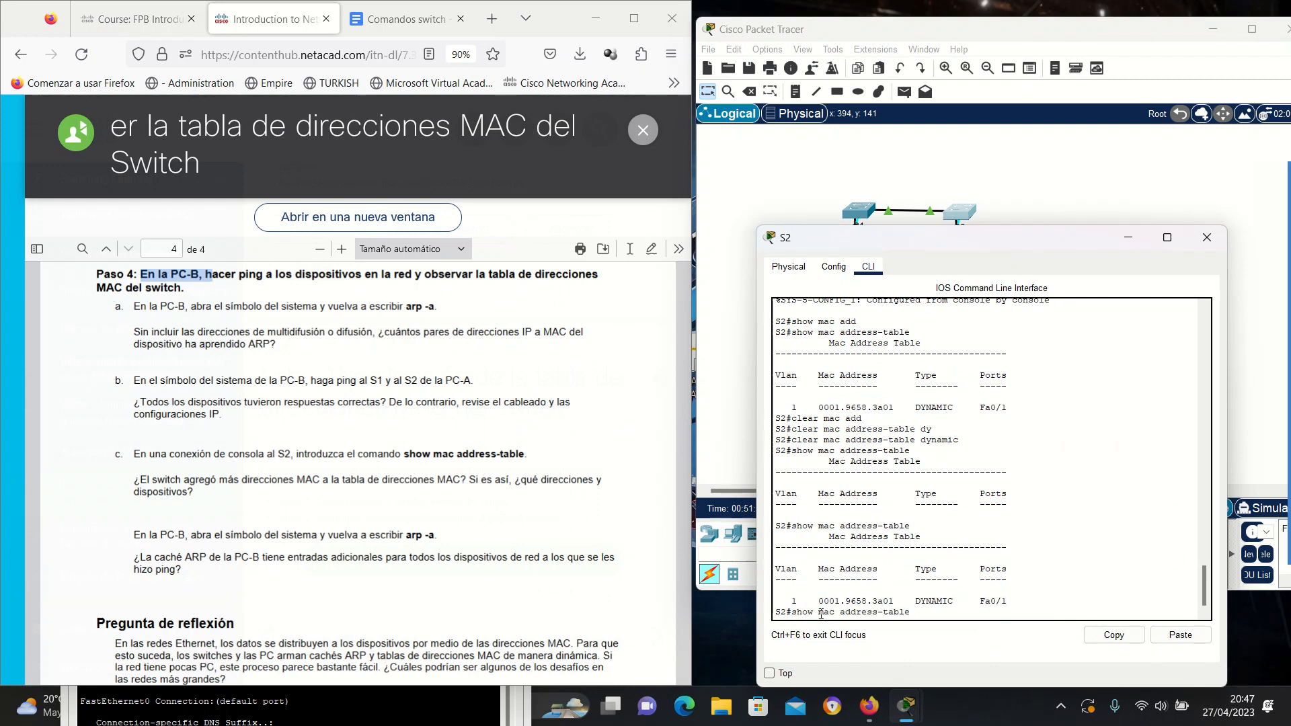
pyautogui.press('Return')
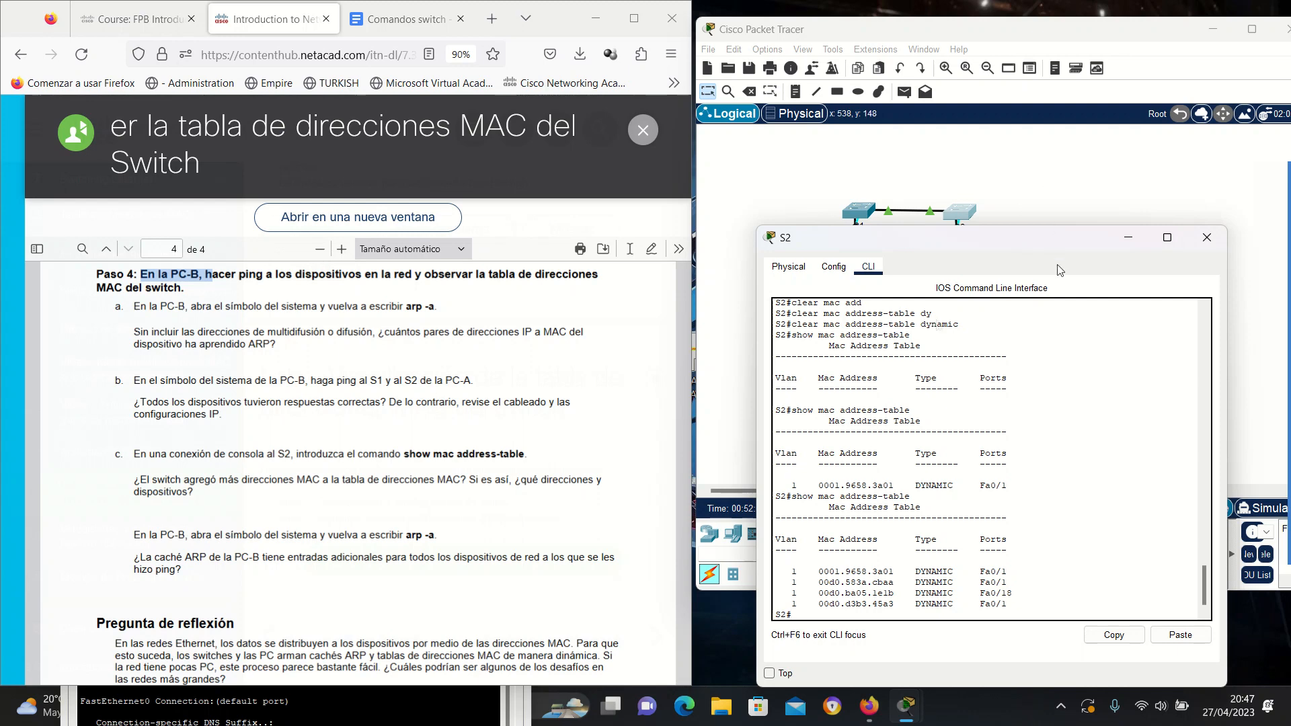
pyautogui.moveTo(1031, 245); pyautogui.dragTo(548, 222)
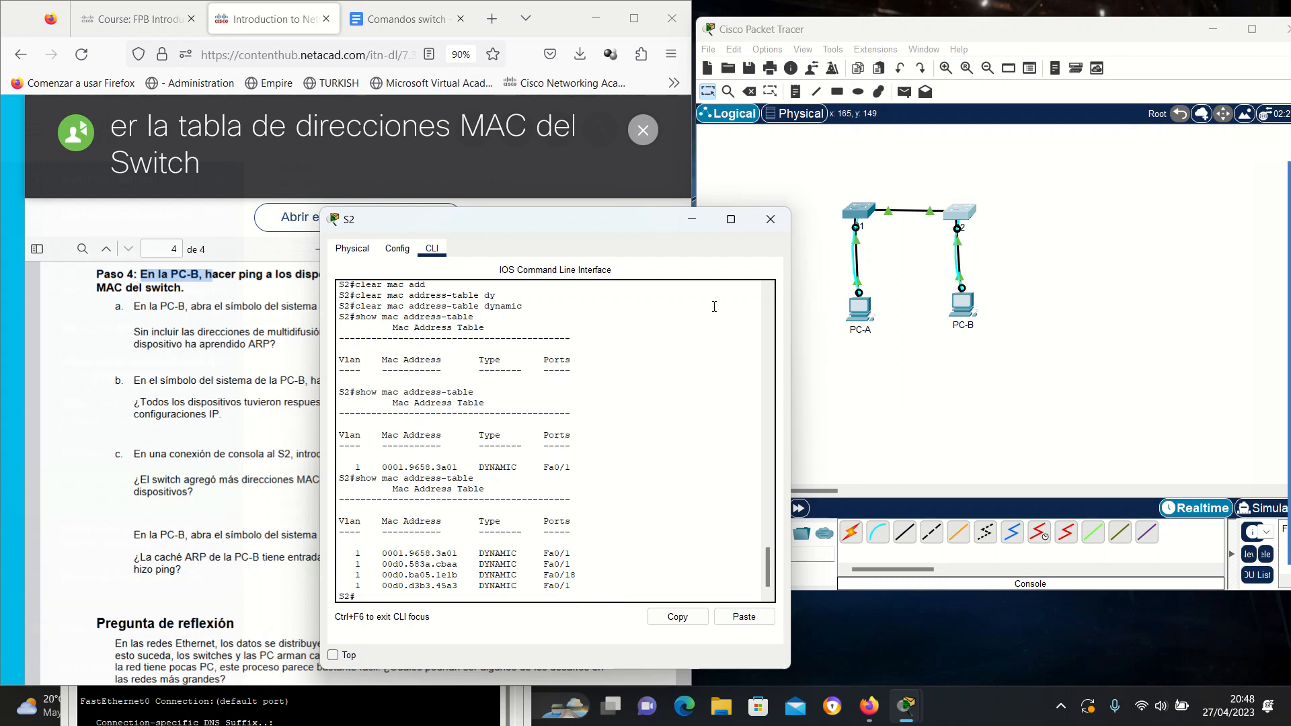
pyautogui.moveTo(580, 219); pyautogui.dragTo(989, 197)
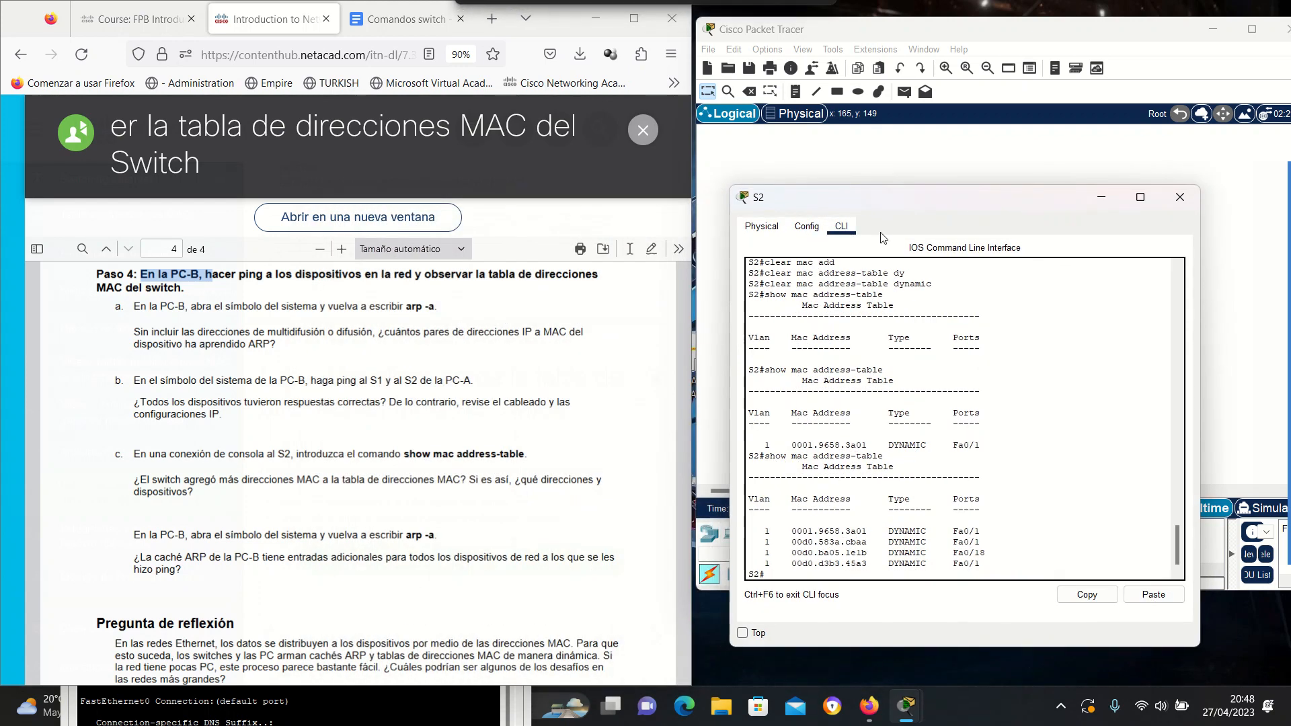
pyautogui.scroll(-2, 322, 497)
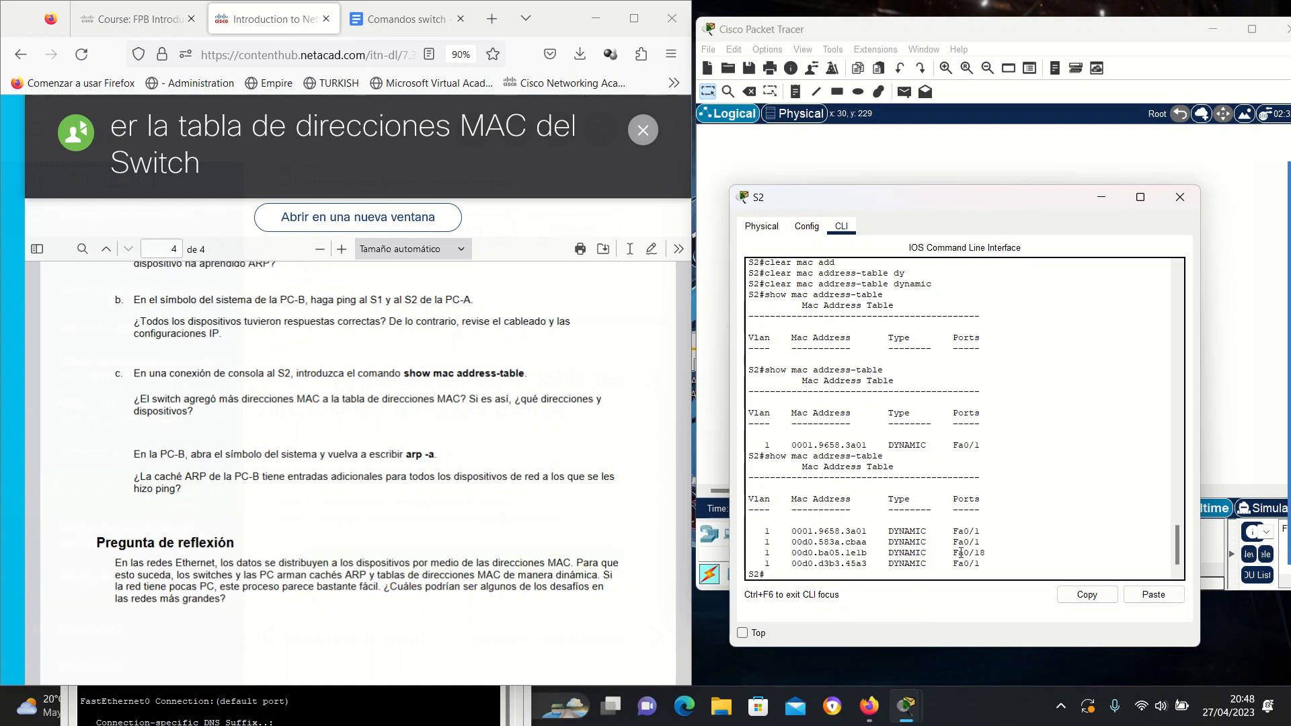
# Bring PC-A's command prompt forward and move it up to compare with S2's table.
pyautogui.moveTo(904, 714)
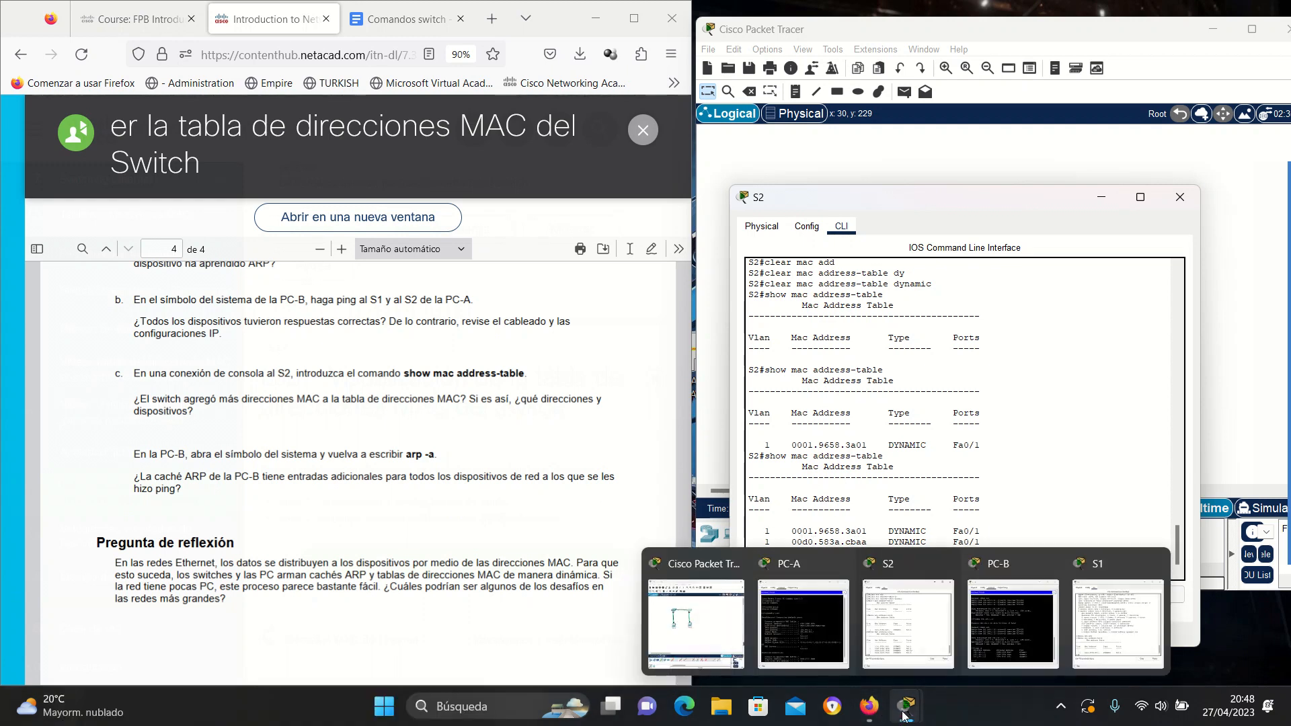
pyautogui.click(797, 634)
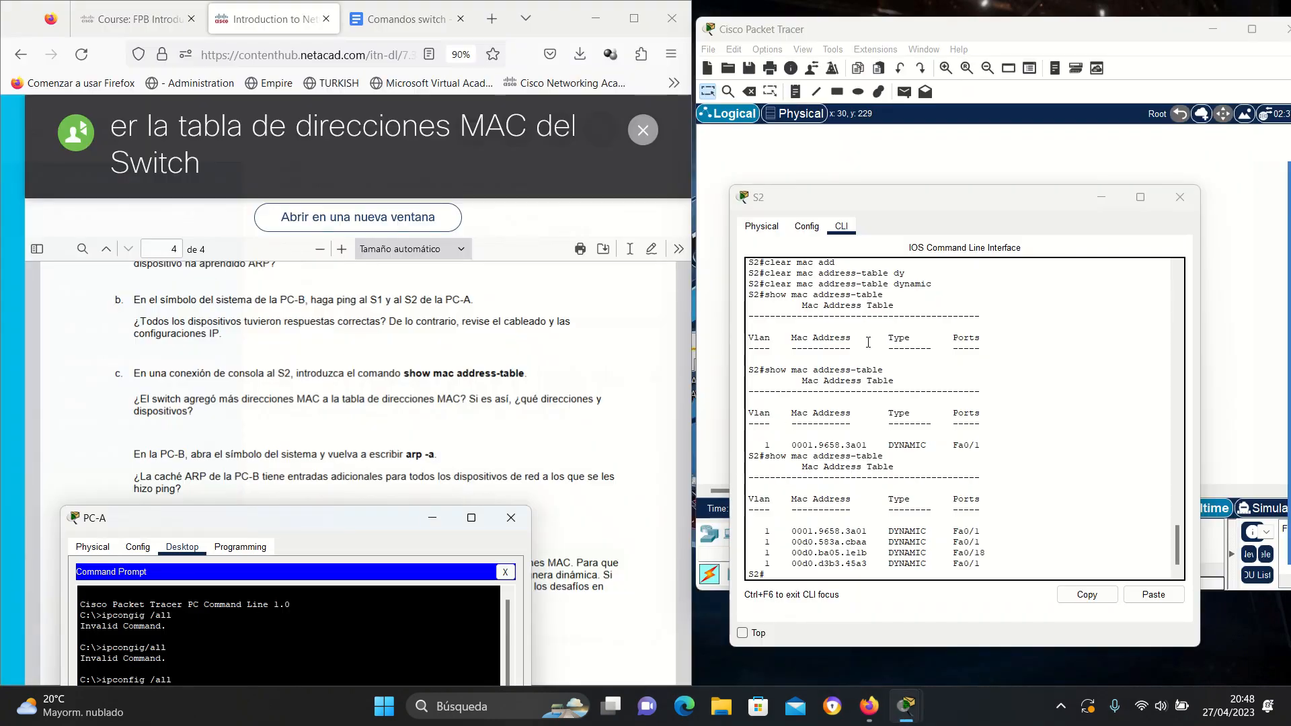
pyautogui.moveTo(353, 518); pyautogui.dragTo(426, 120)
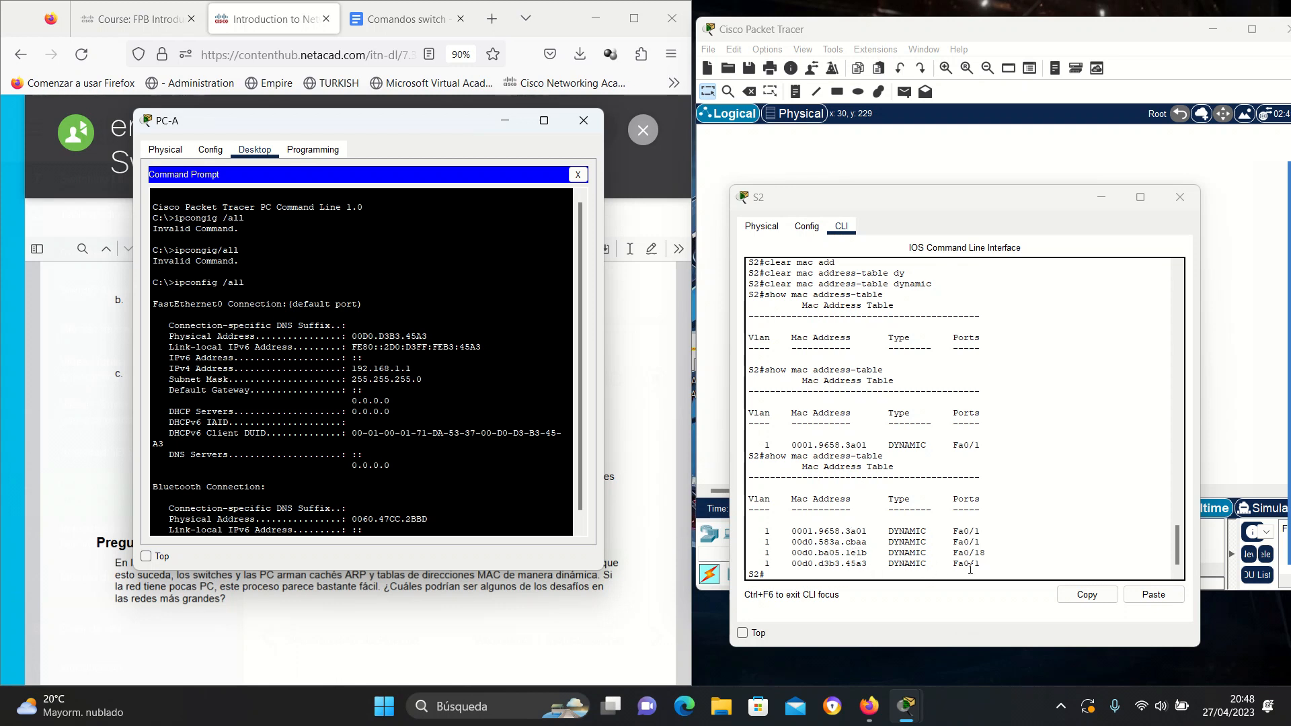
# Put away S1's and PC-A's windows, leaving S2's MAC table beside the lab instructions.
pyautogui.moveTo(901, 707)
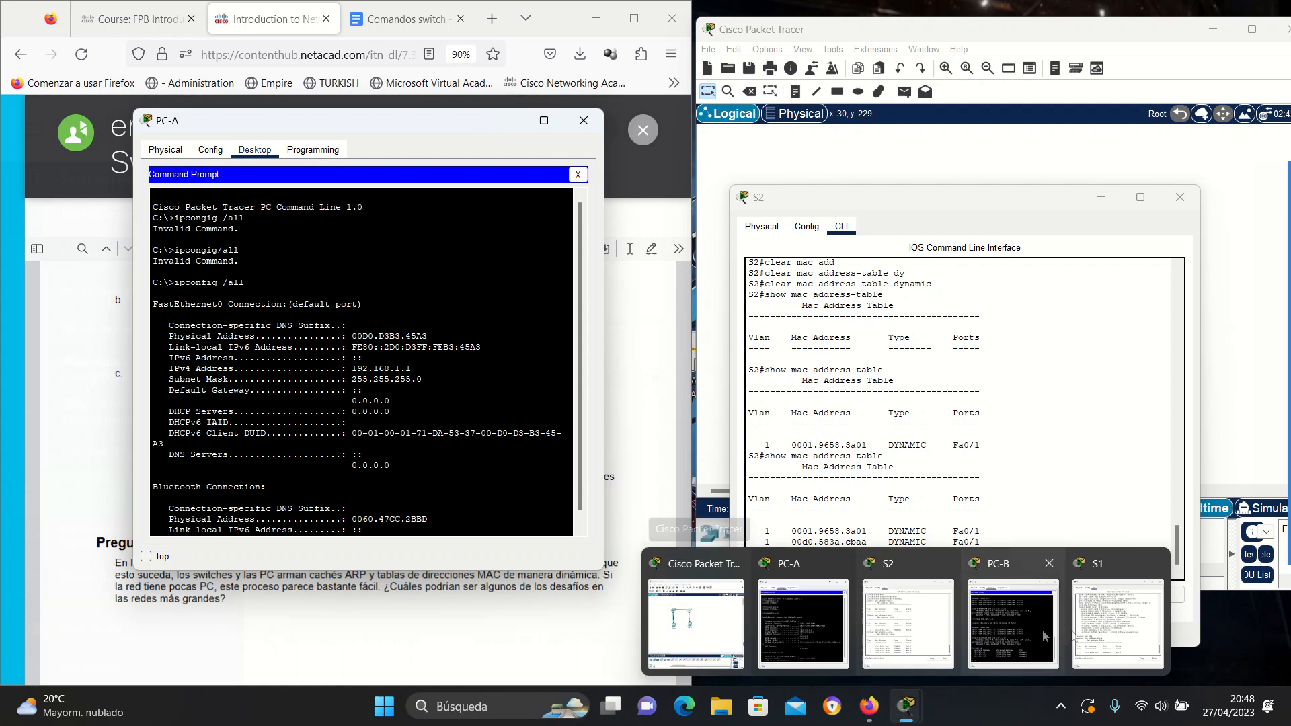
pyautogui.click(1117, 620)
pyautogui.scroll(4, 546, 396)
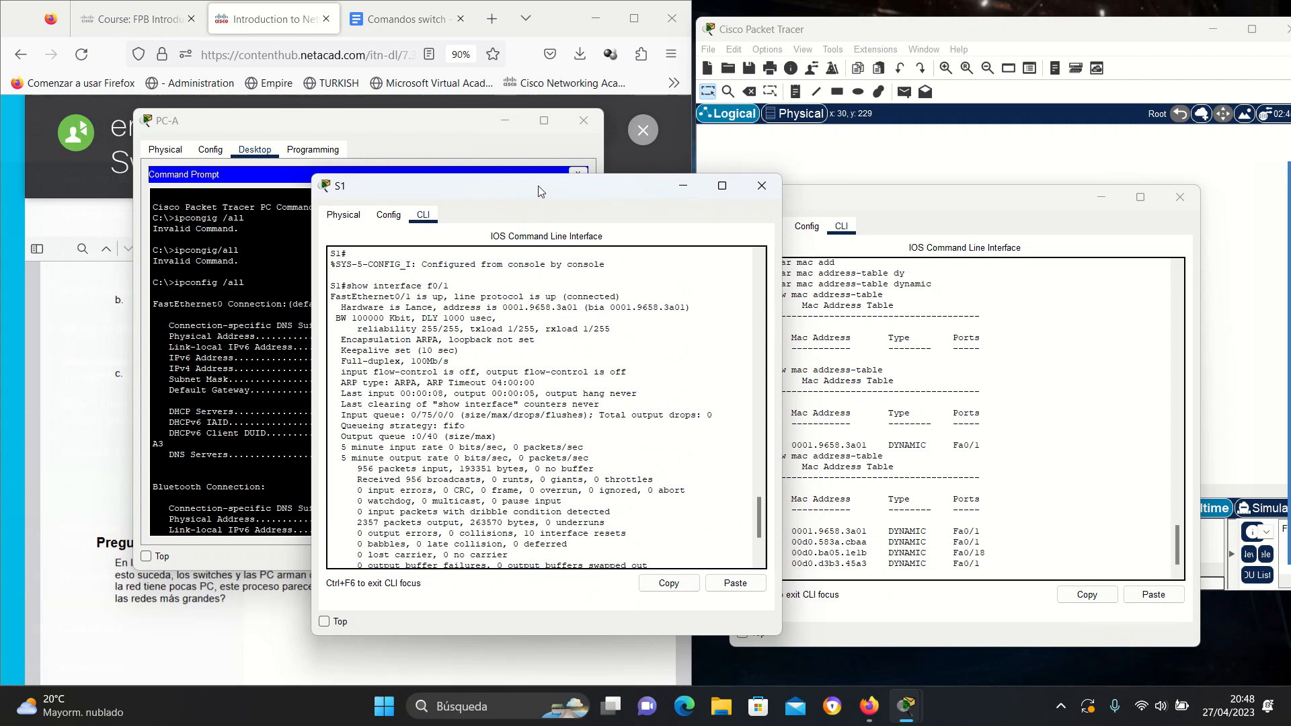
pyautogui.moveTo(541, 192); pyautogui.dragTo(455, 195)
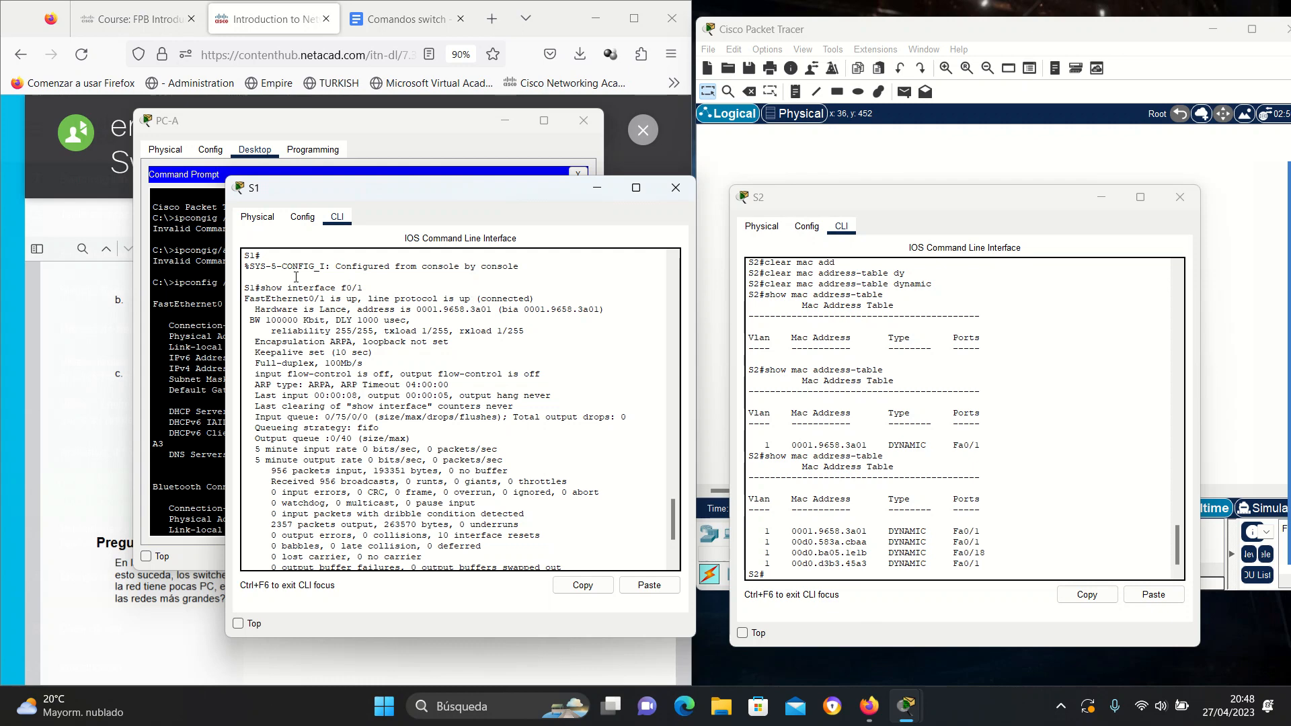
pyautogui.click(597, 187)
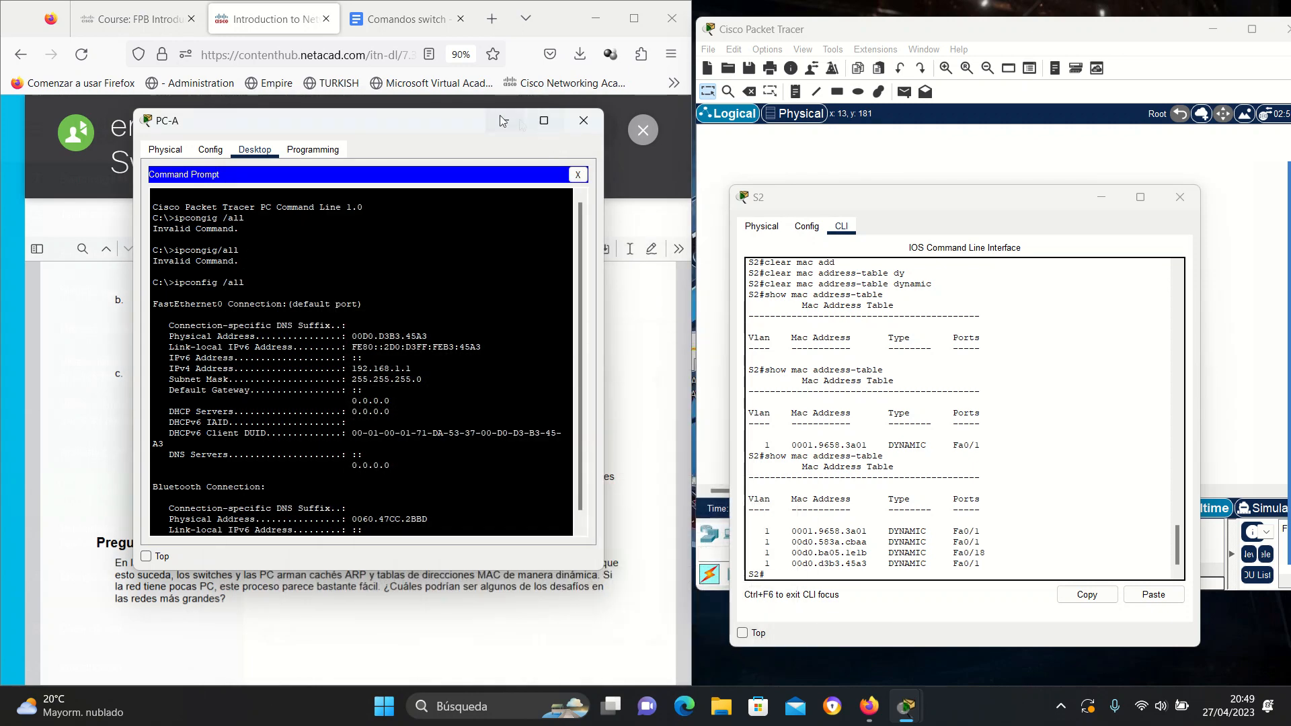
pyautogui.click(500, 121)
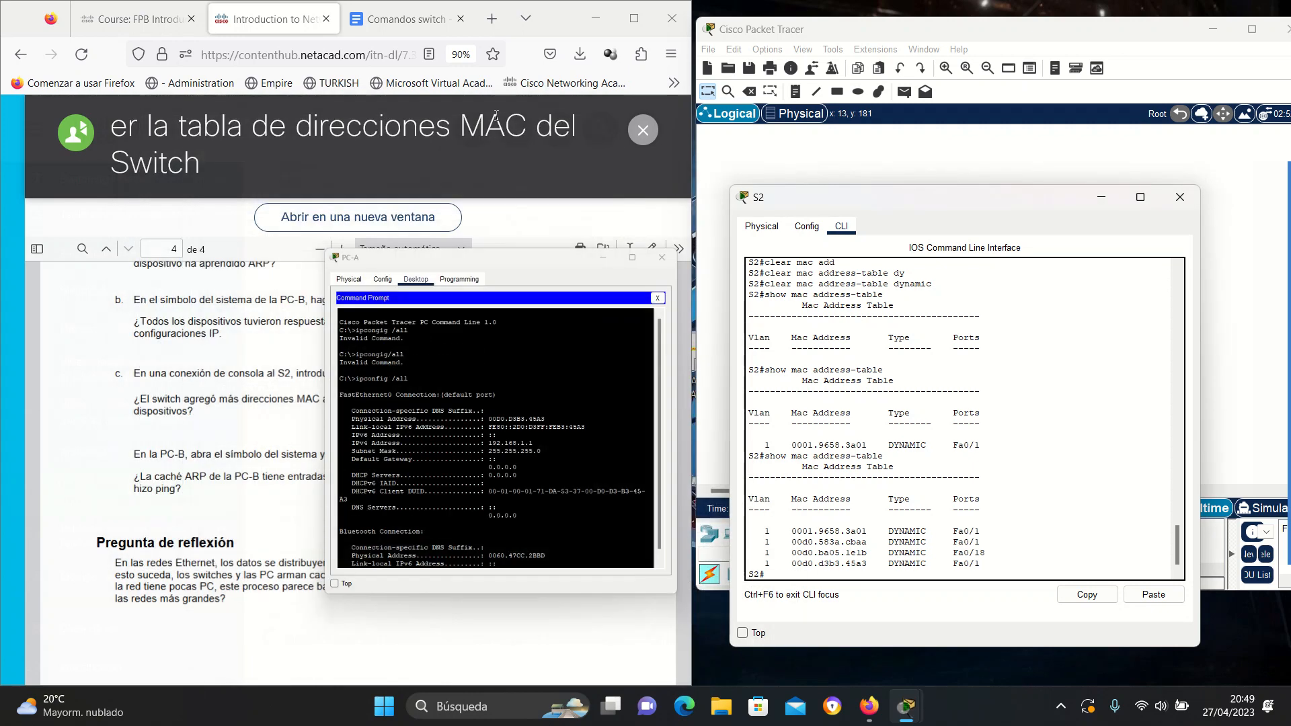
# Place PC-B's ipconfig output on the left beside S2's MAC table for comparison.
pyautogui.moveTo(906, 706)
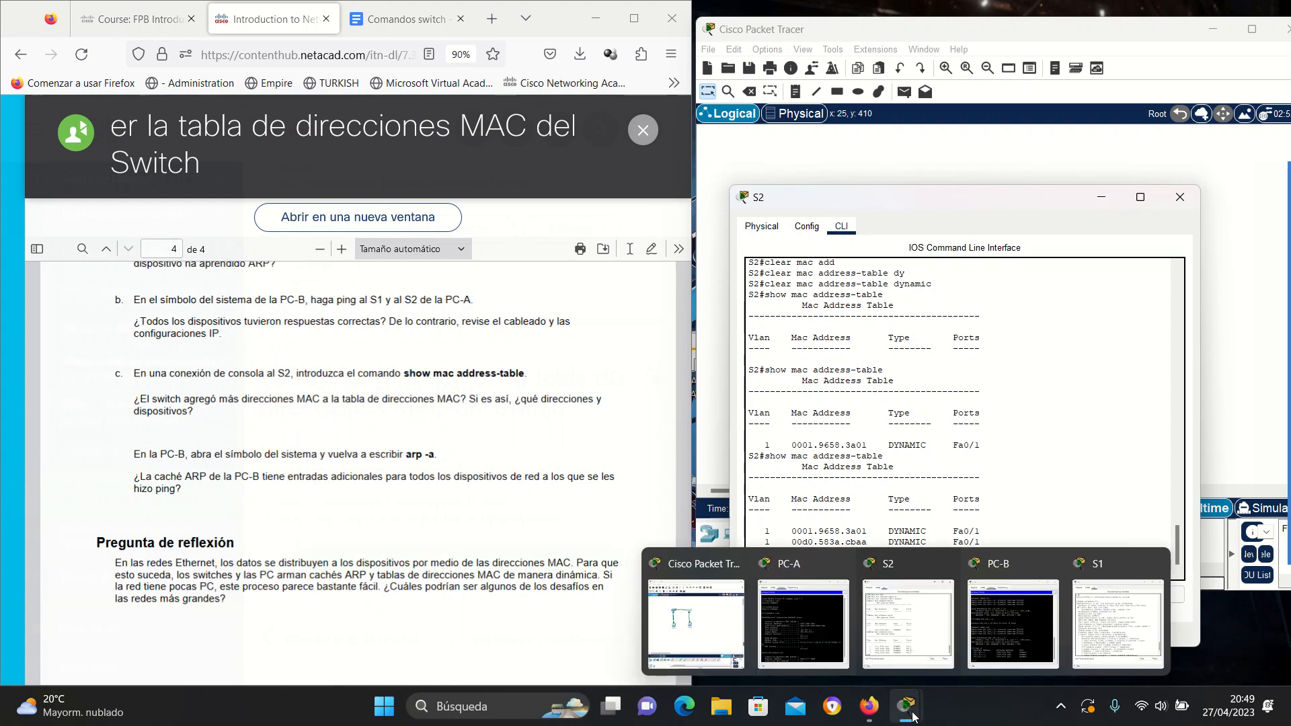
pyautogui.click(962, 593)
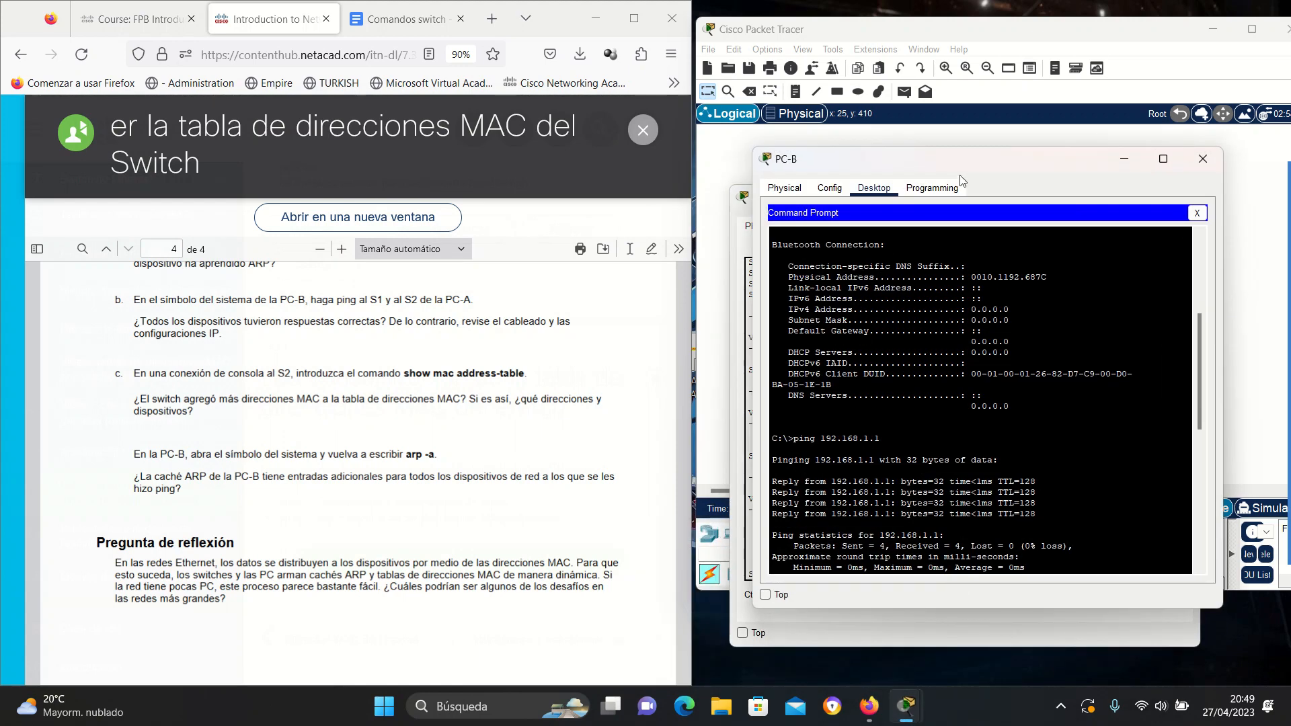
pyautogui.moveTo(946, 168); pyautogui.dragTo(359, 165)
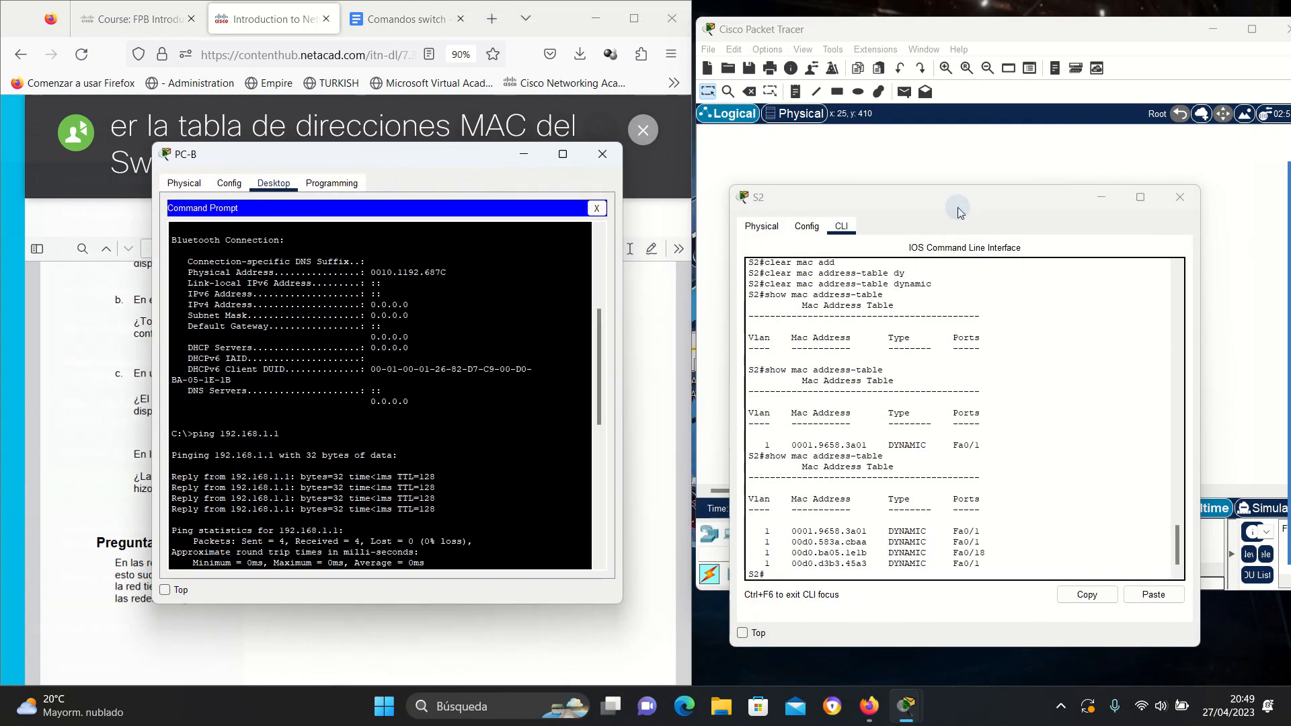
pyautogui.moveTo(957, 205); pyautogui.dragTo(968, 333)
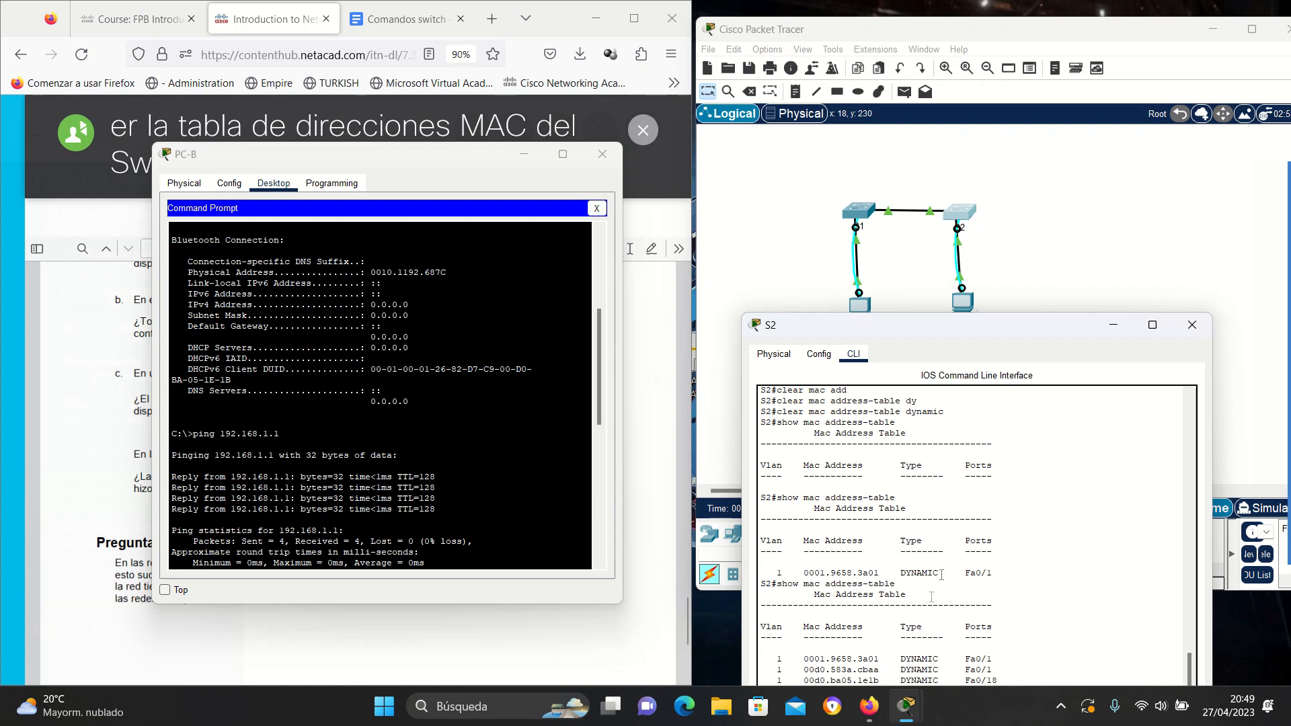
pyautogui.moveTo(1027, 329); pyautogui.dragTo(968, 208)
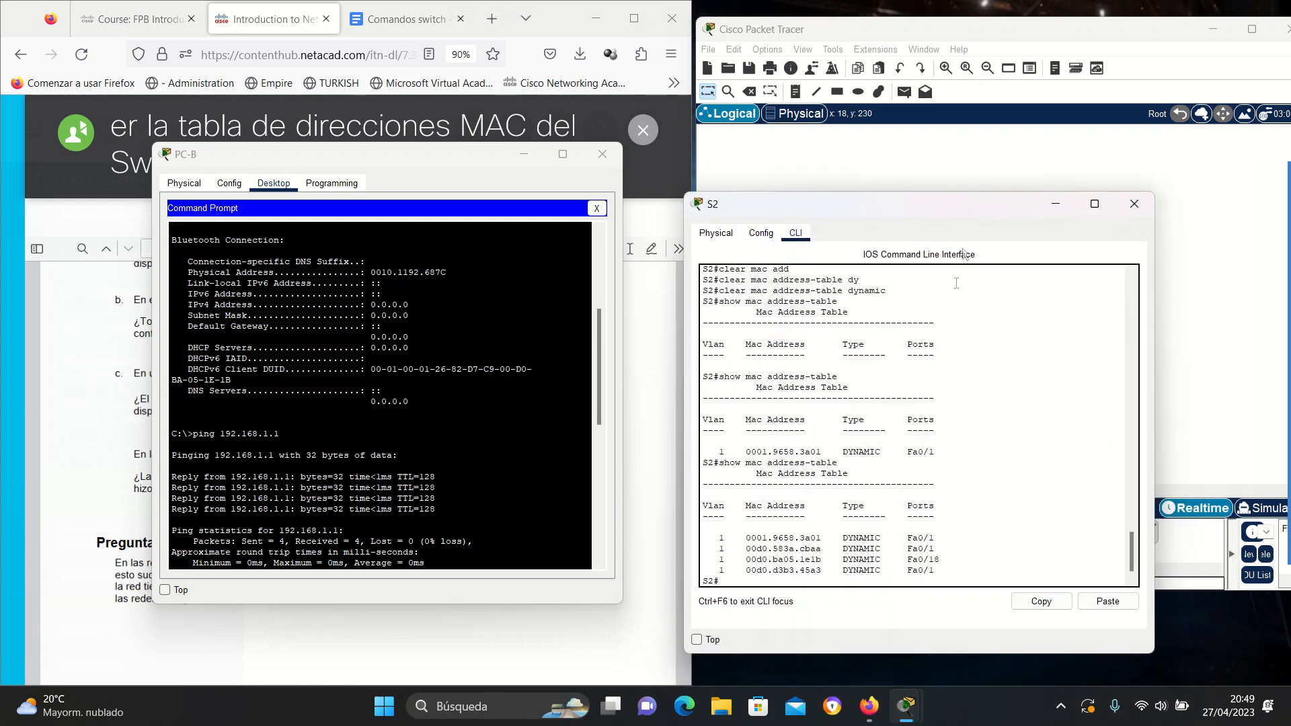
pyautogui.scroll(5, 435, 342)
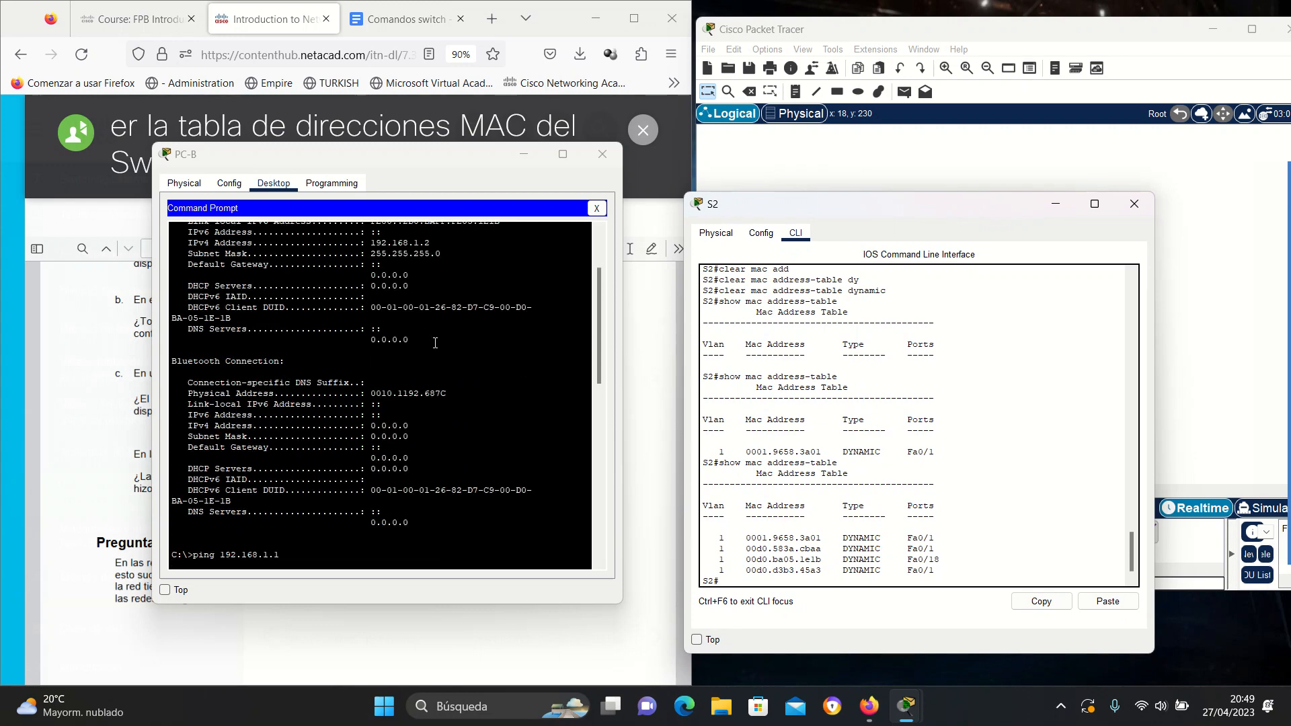
pyautogui.scroll(2, 435, 343)
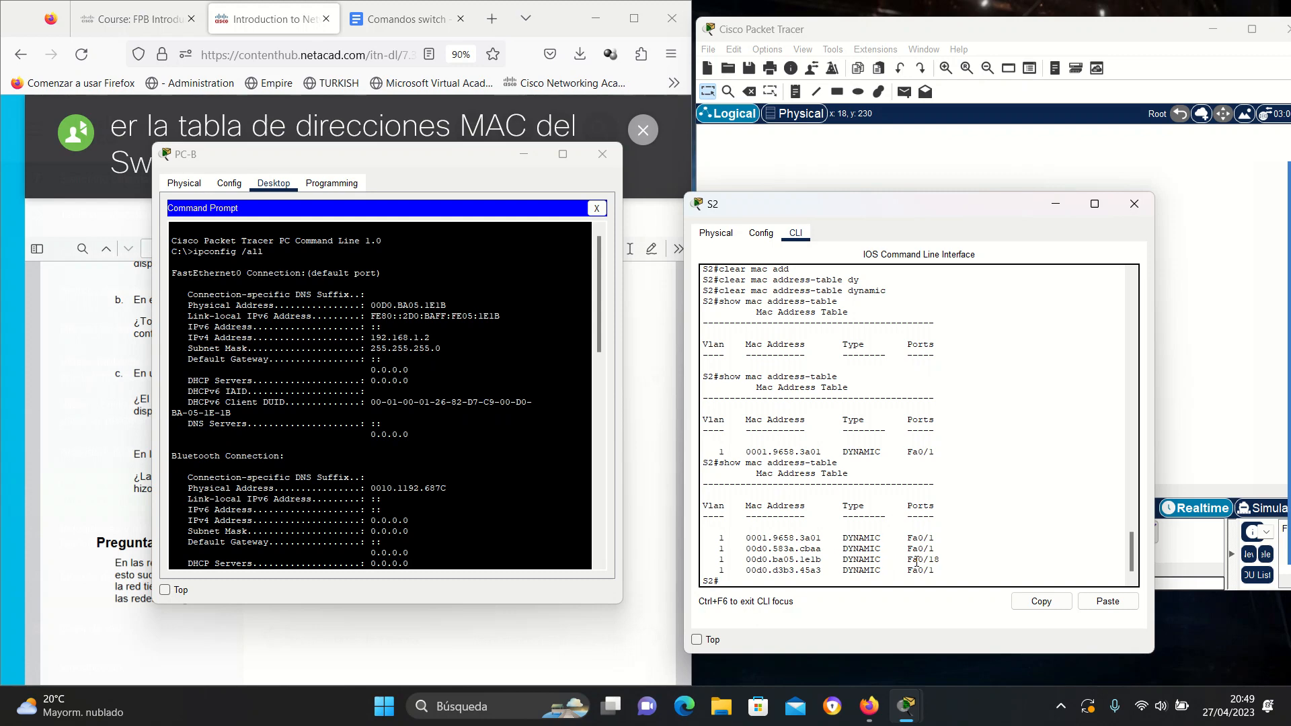
# Put PC-B's window away and position S2's table beside the lab instructions.
pyautogui.click(527, 153)
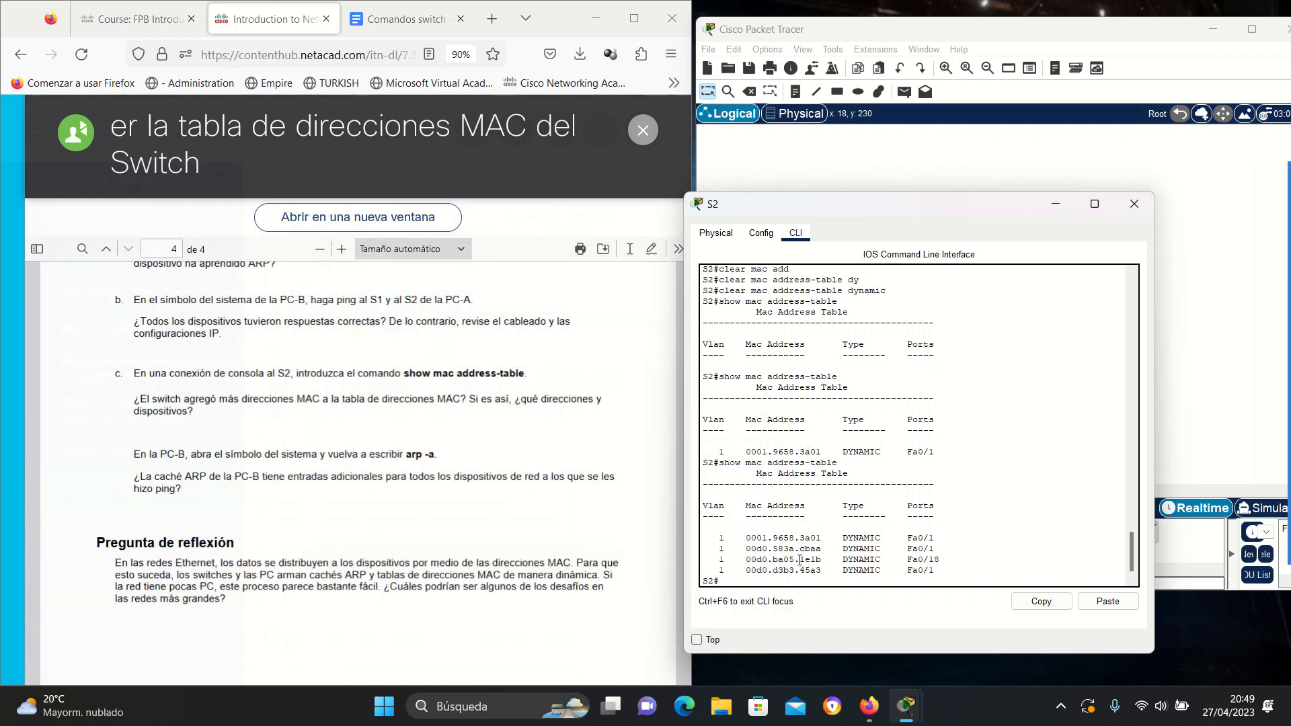
pyautogui.click(911, 221)
pyautogui.click(914, 216)
pyautogui.moveTo(913, 216); pyautogui.dragTo(941, 347)
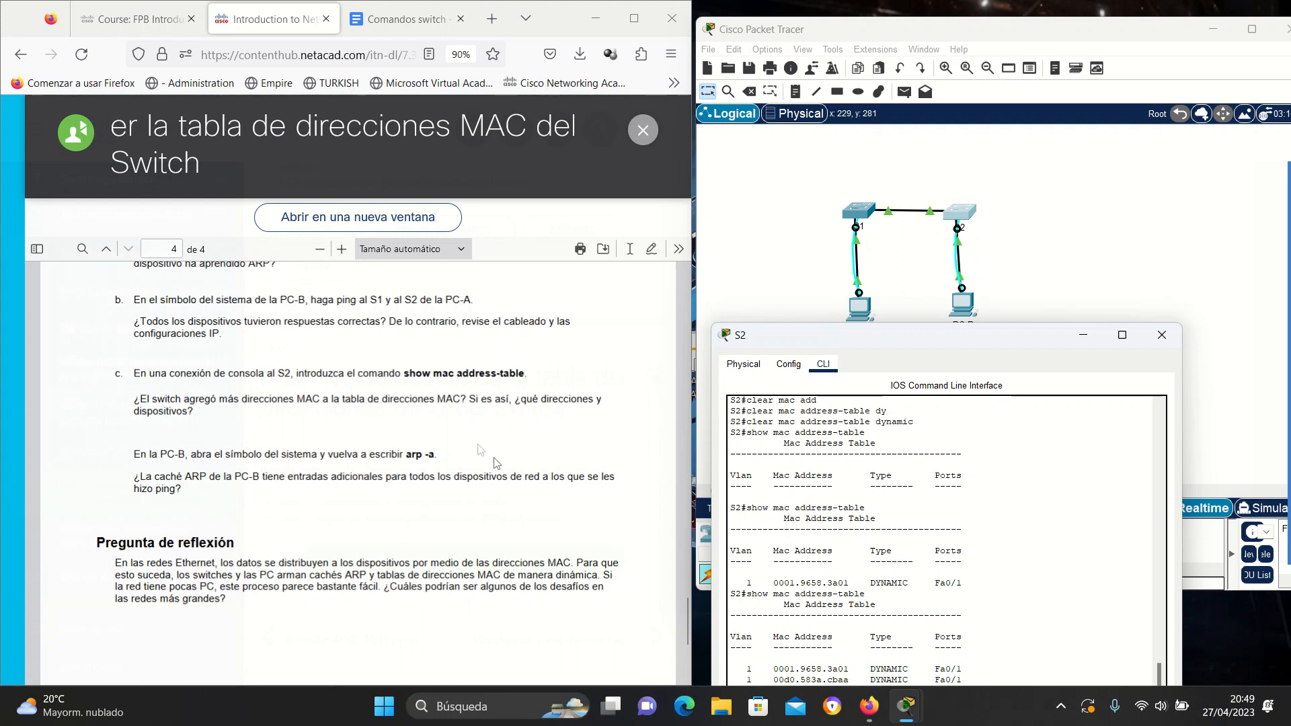
pyautogui.moveTo(951, 344); pyautogui.dragTo(929, 173)
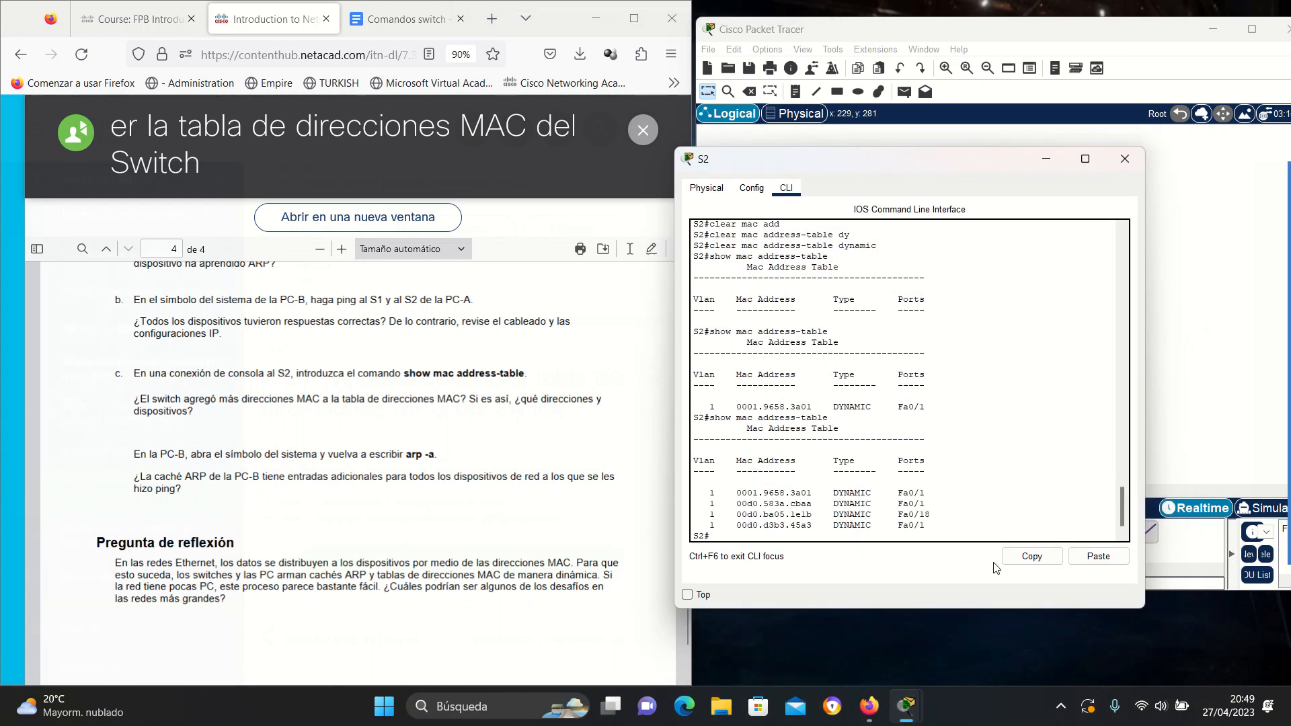
pyautogui.moveTo(905, 706)
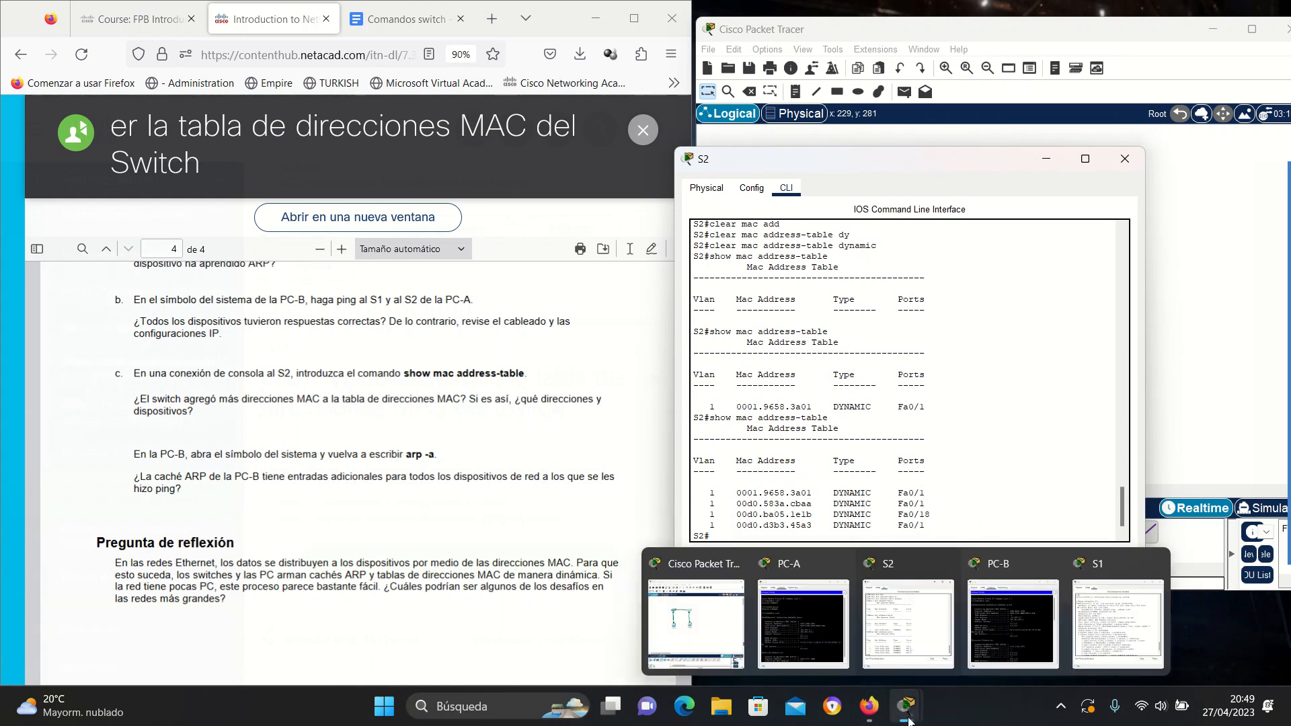
# Rerun arp -a on PC-B to confirm 192.168.1.1, .11 and .12 are dynamic, then return to the lab PDF.
pyautogui.click(915, 616)
pyautogui.scroll(-15, 506, 457)
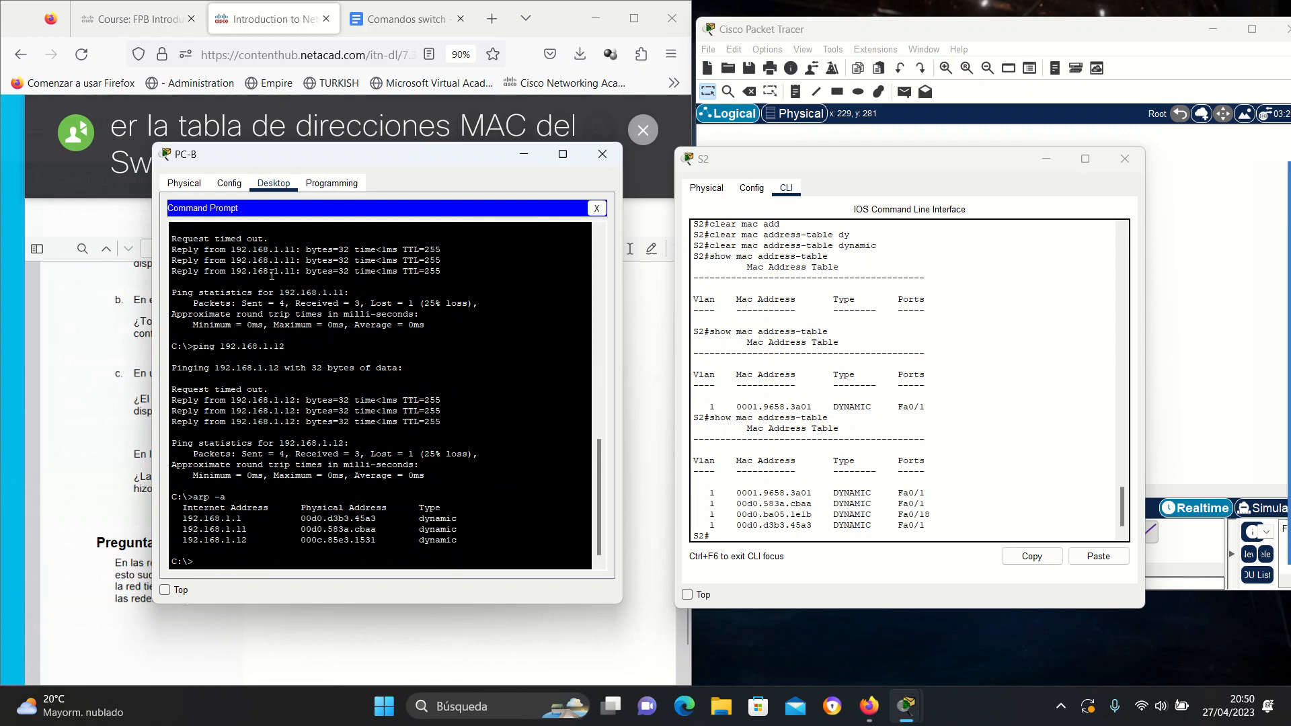
pyautogui.moveTo(467, 162); pyautogui.dragTo(887, 160)
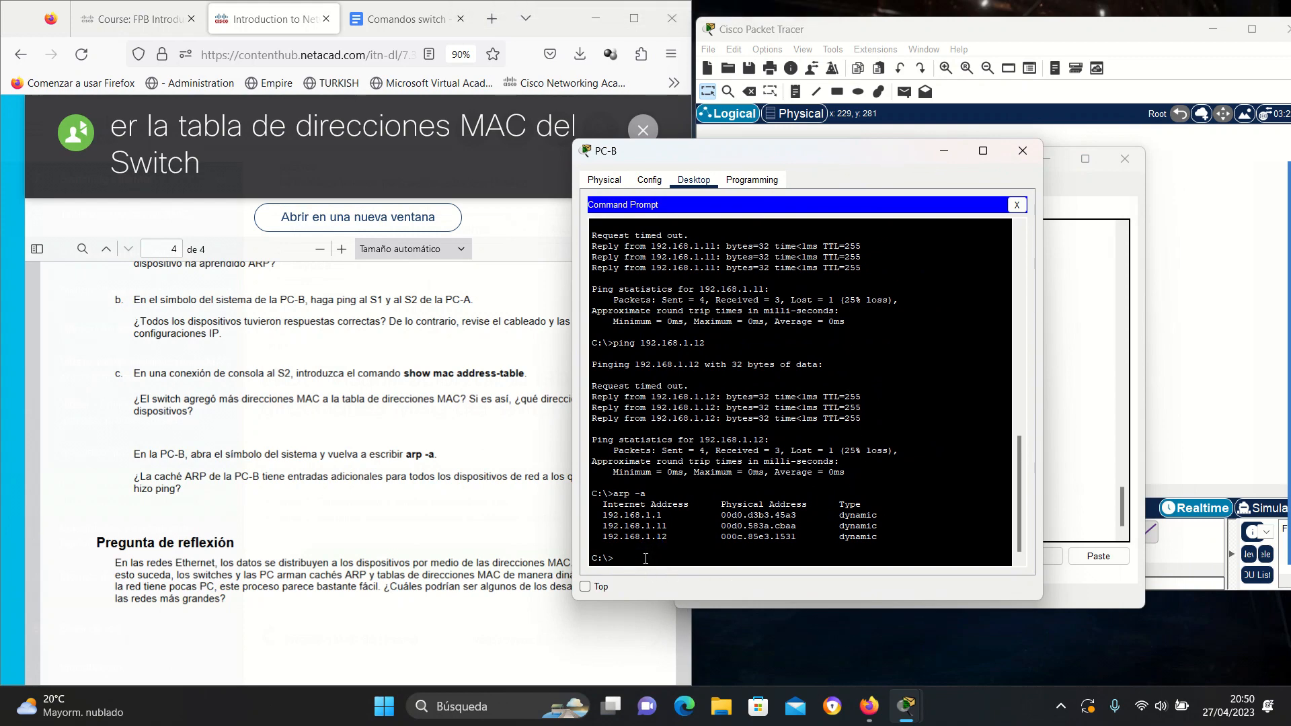
pyautogui.press('Up')
pyautogui.press('Return')
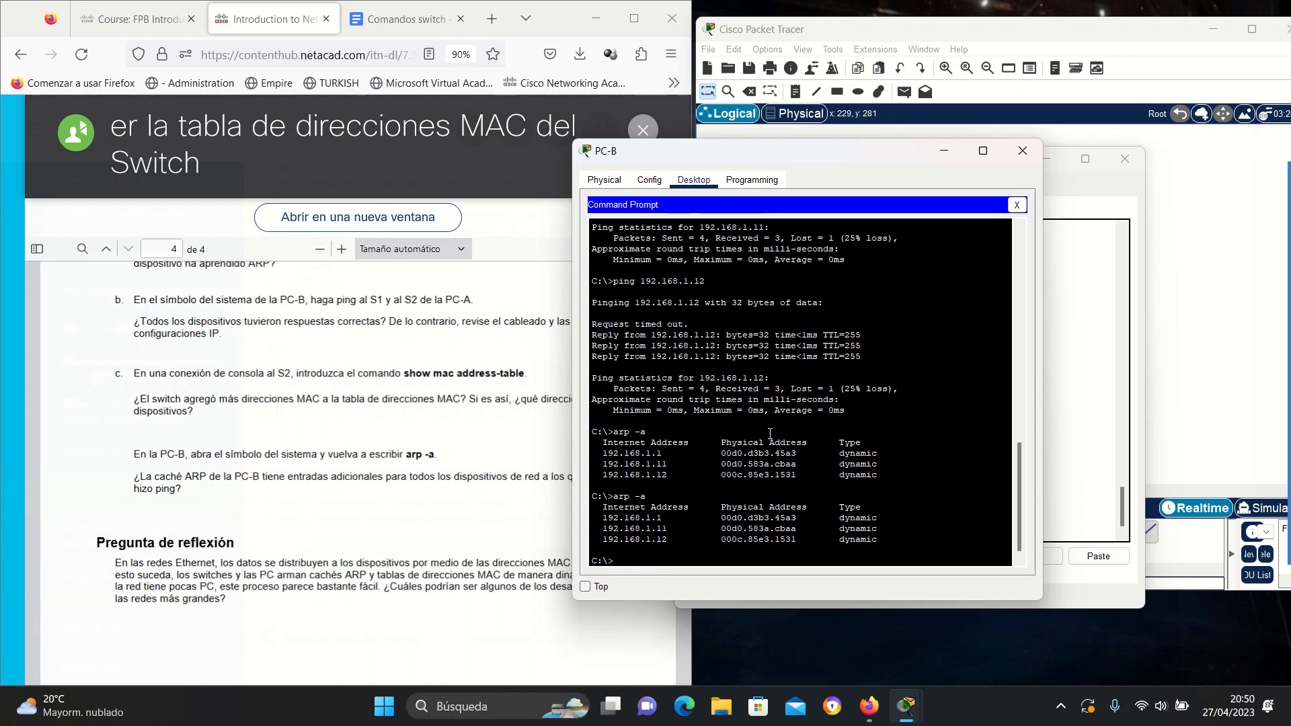
pyautogui.click(357, 516)
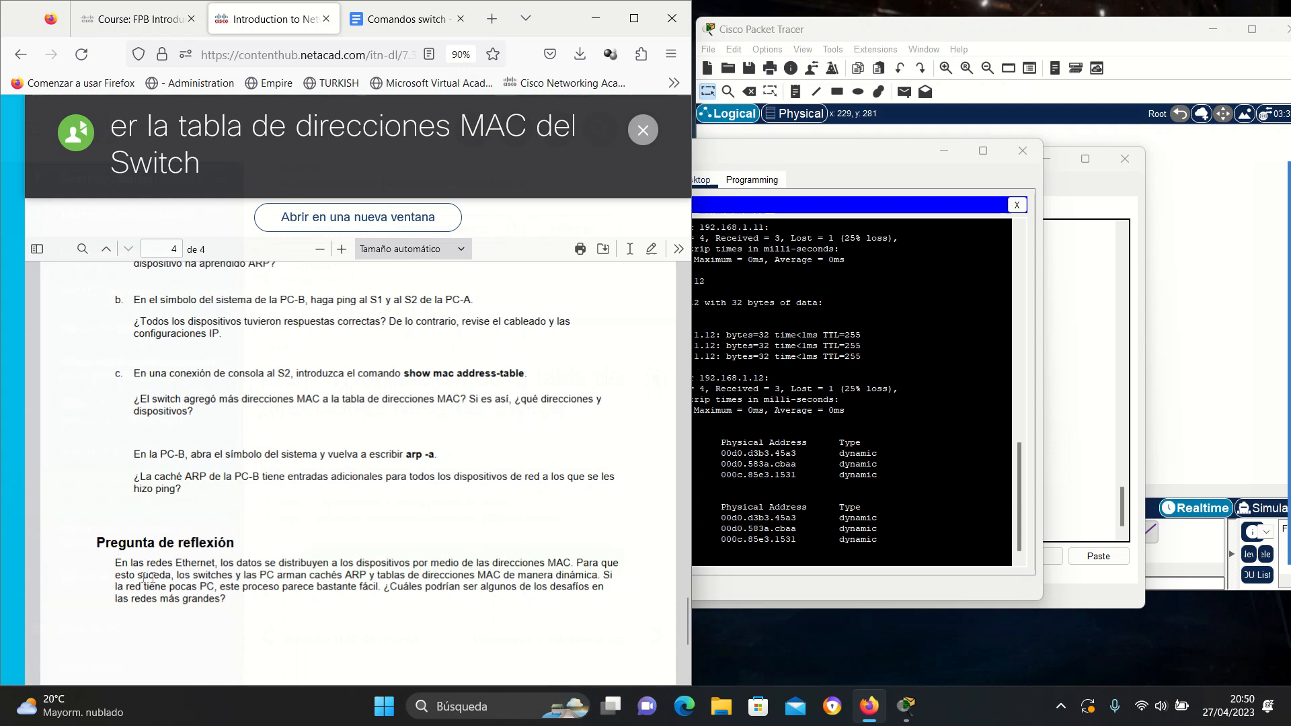
# Highlight the phrase about the process seeming easy in the Pregunta de reflexión paragraph.
pyautogui.moveTo(191, 574); pyautogui.dragTo(598, 577)
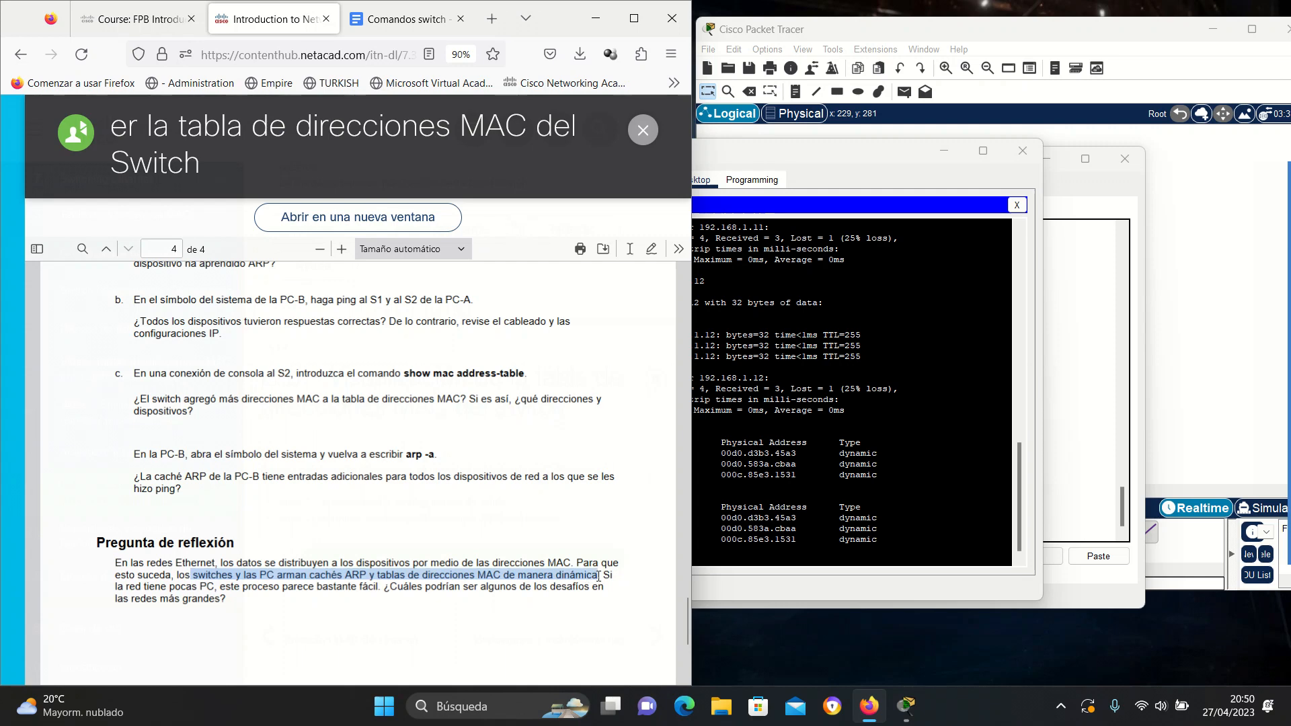
pyautogui.click(622, 582)
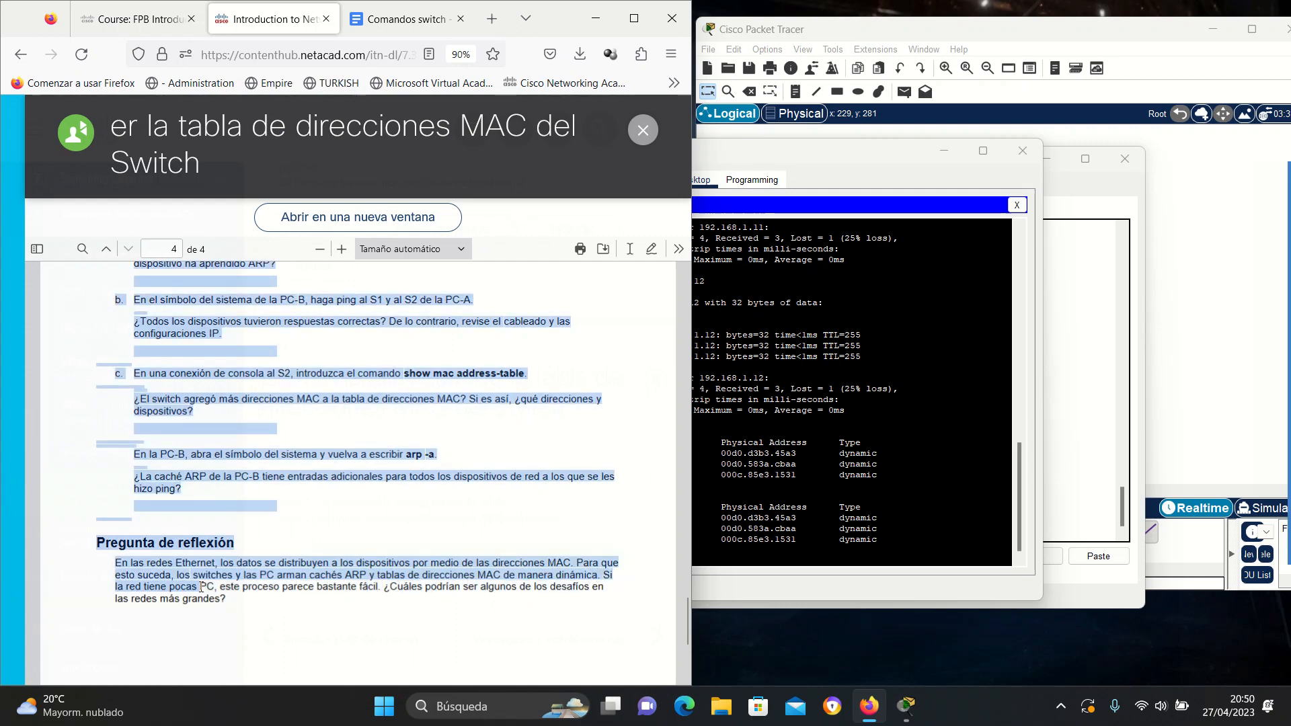
pyautogui.moveTo(199, 586); pyautogui.dragTo(393, 589)
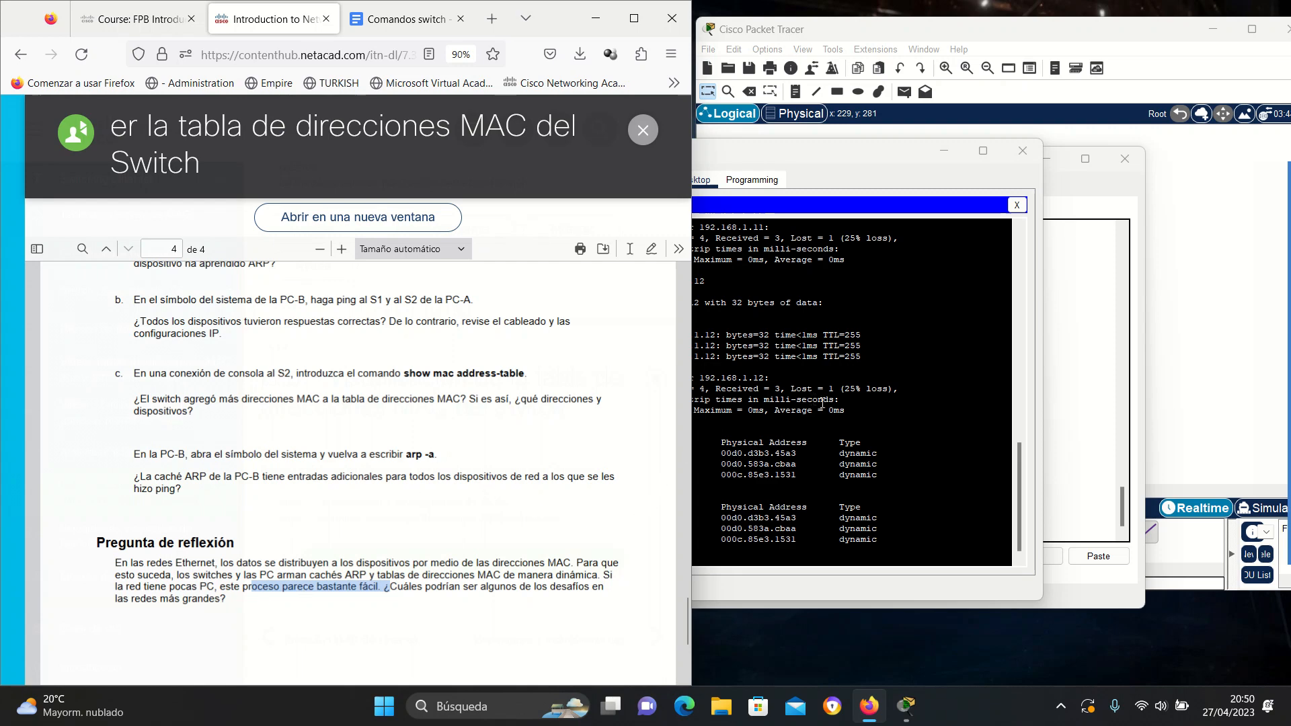
pyautogui.click(1262, 307)
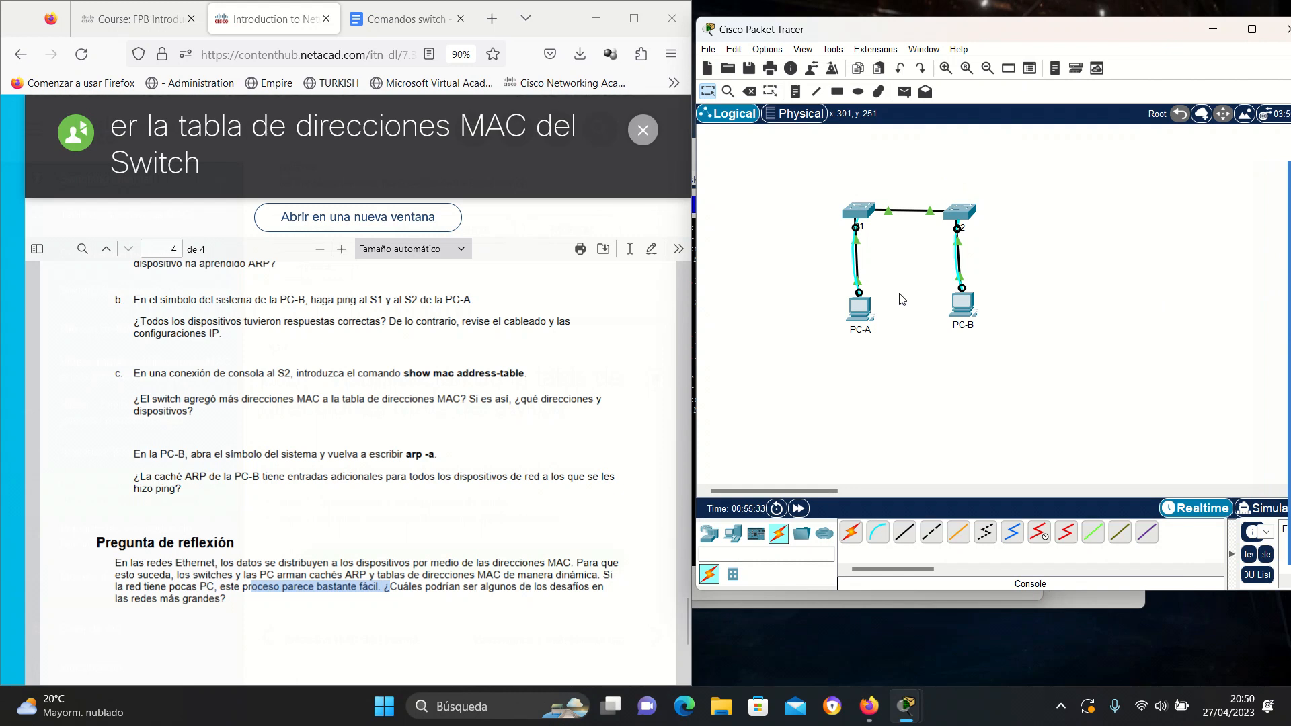
pyautogui.moveTo(1285, 268)
pyautogui.moveTo(909, 723)
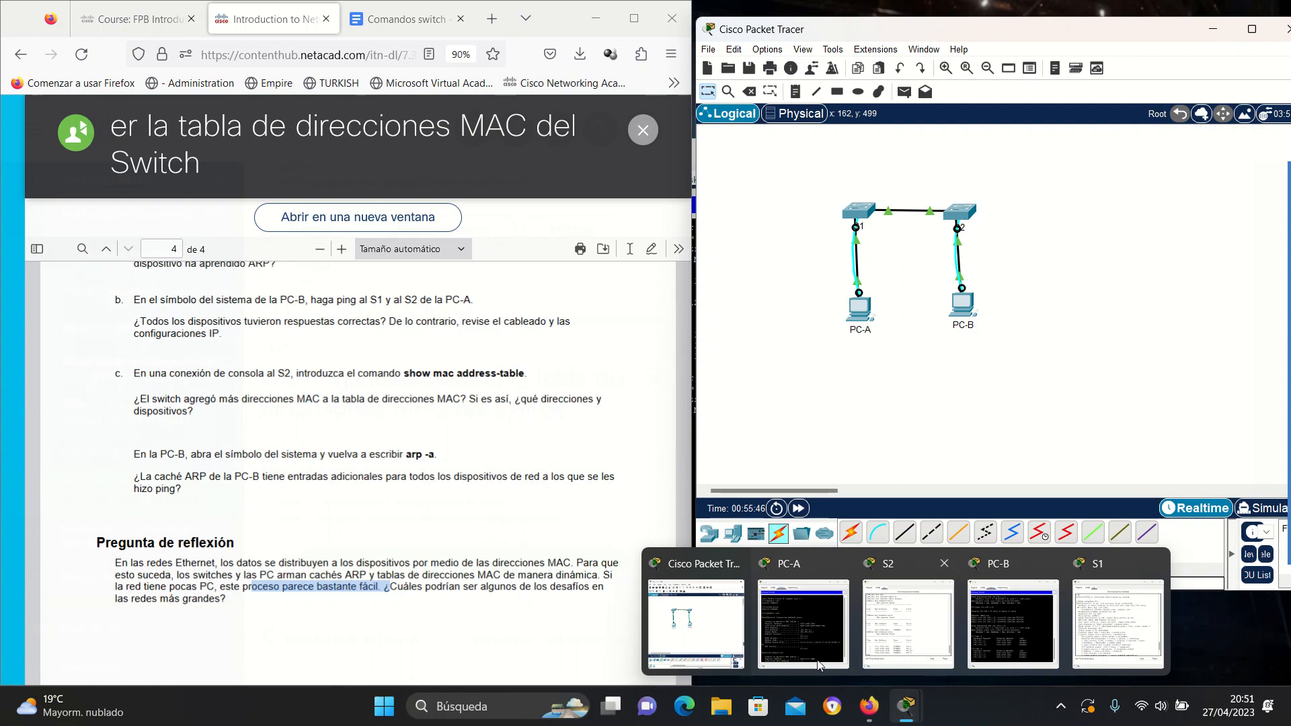
pyautogui.moveTo(1098, 661)
pyautogui.click(696, 622)
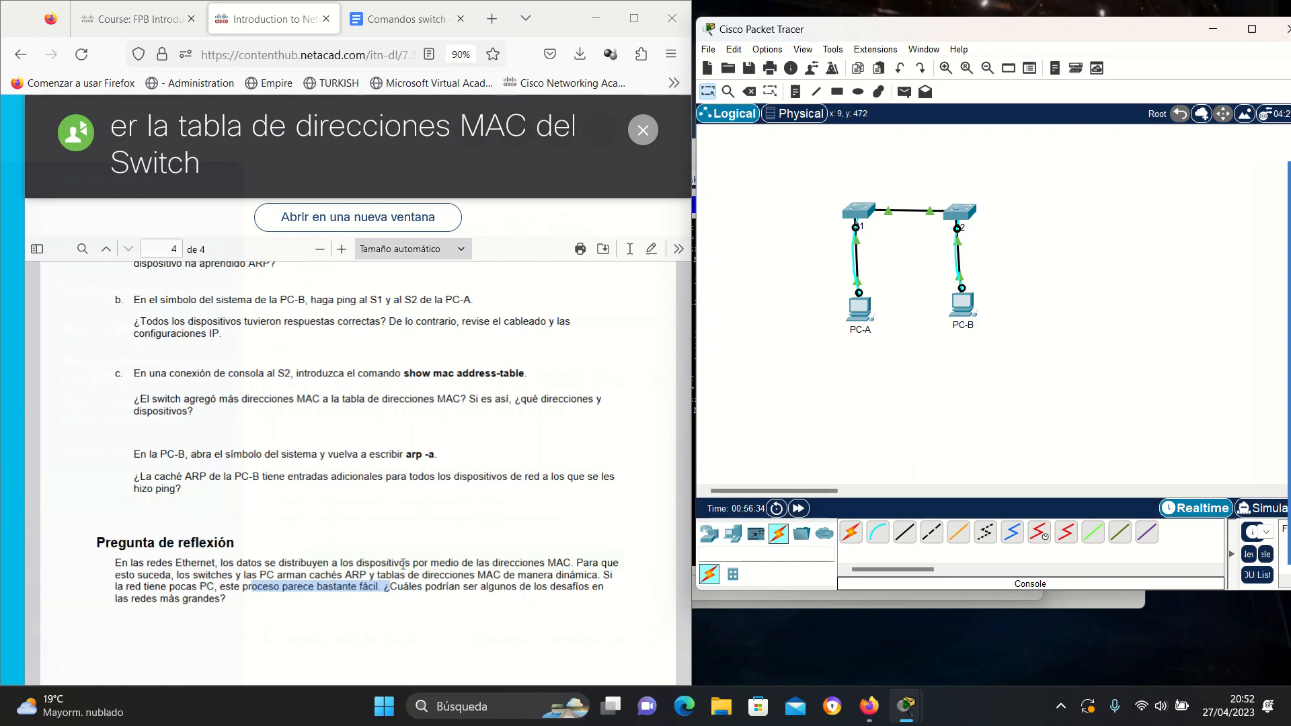
# Show the Tabla de asignación de direcciones on PDF page 1 and reopen S2's four-entry MAC table.
pyautogui.scroll(-3, 513, 441)
pyautogui.scroll(15, 513, 442)
pyautogui.scroll(15, 513, 442)
pyautogui.scroll(-3, 513, 443)
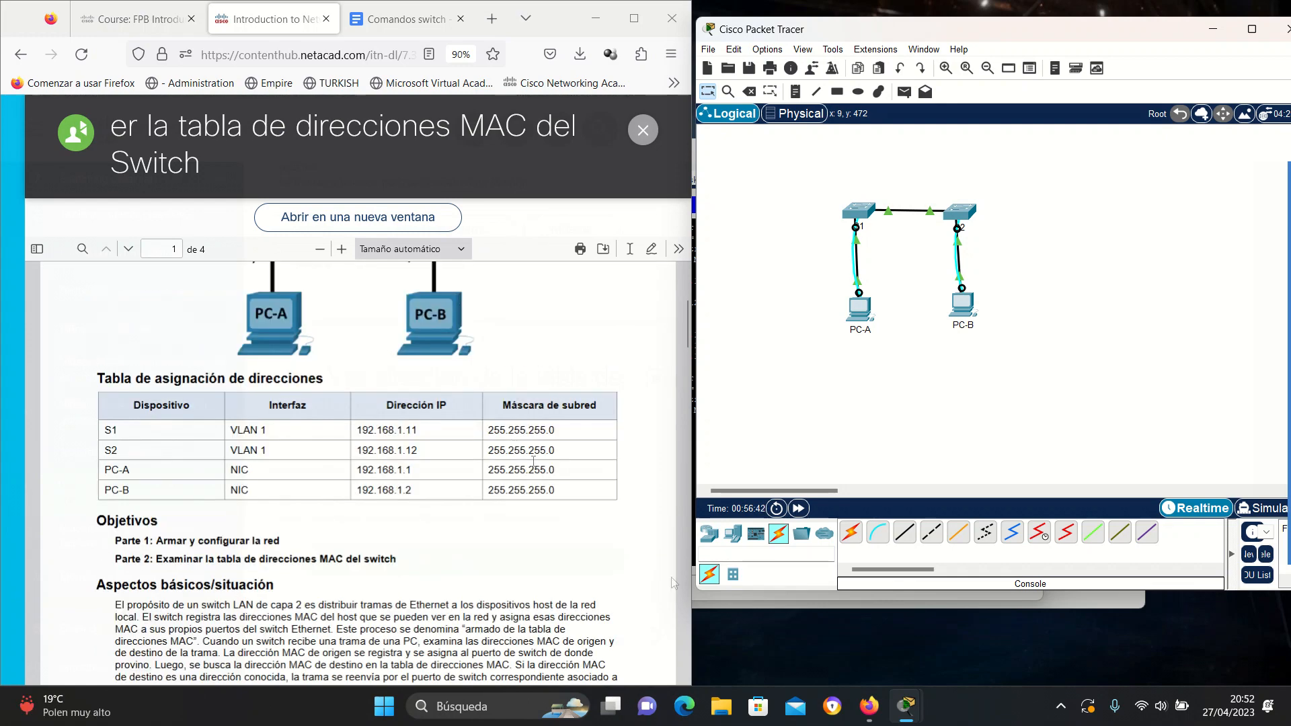
pyautogui.moveTo(908, 711)
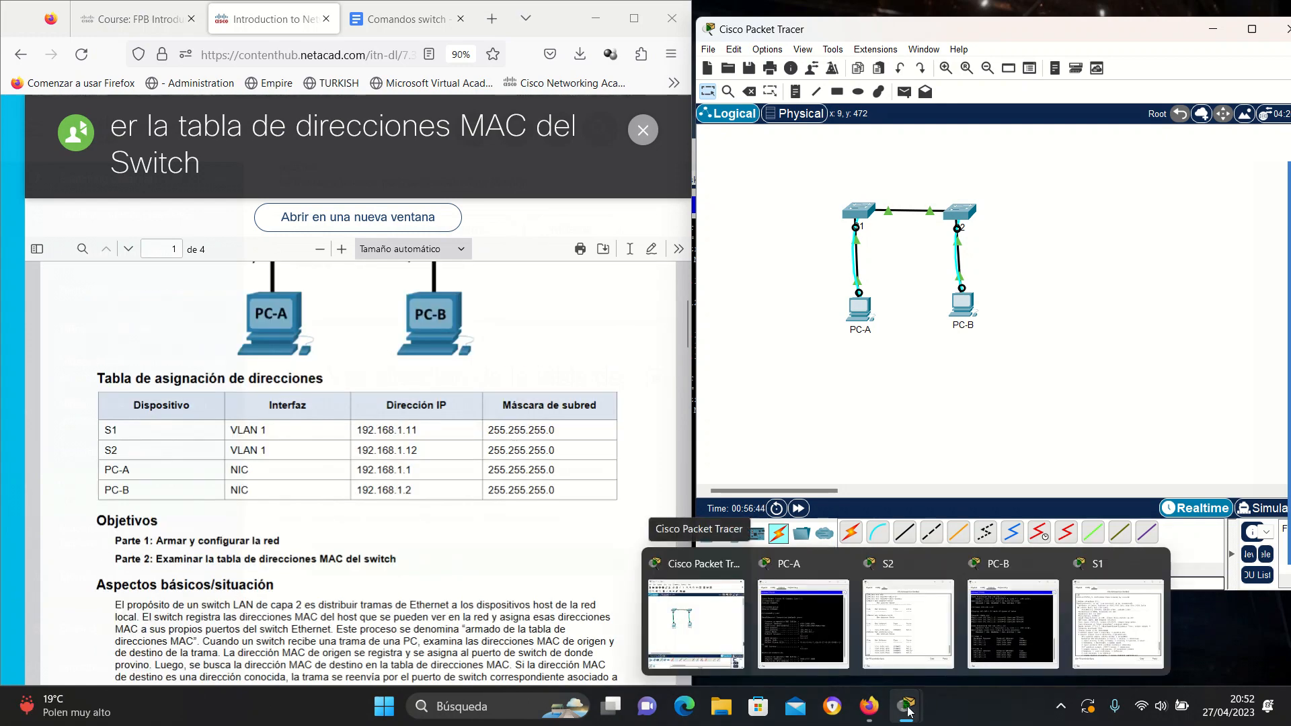
pyautogui.click(907, 630)
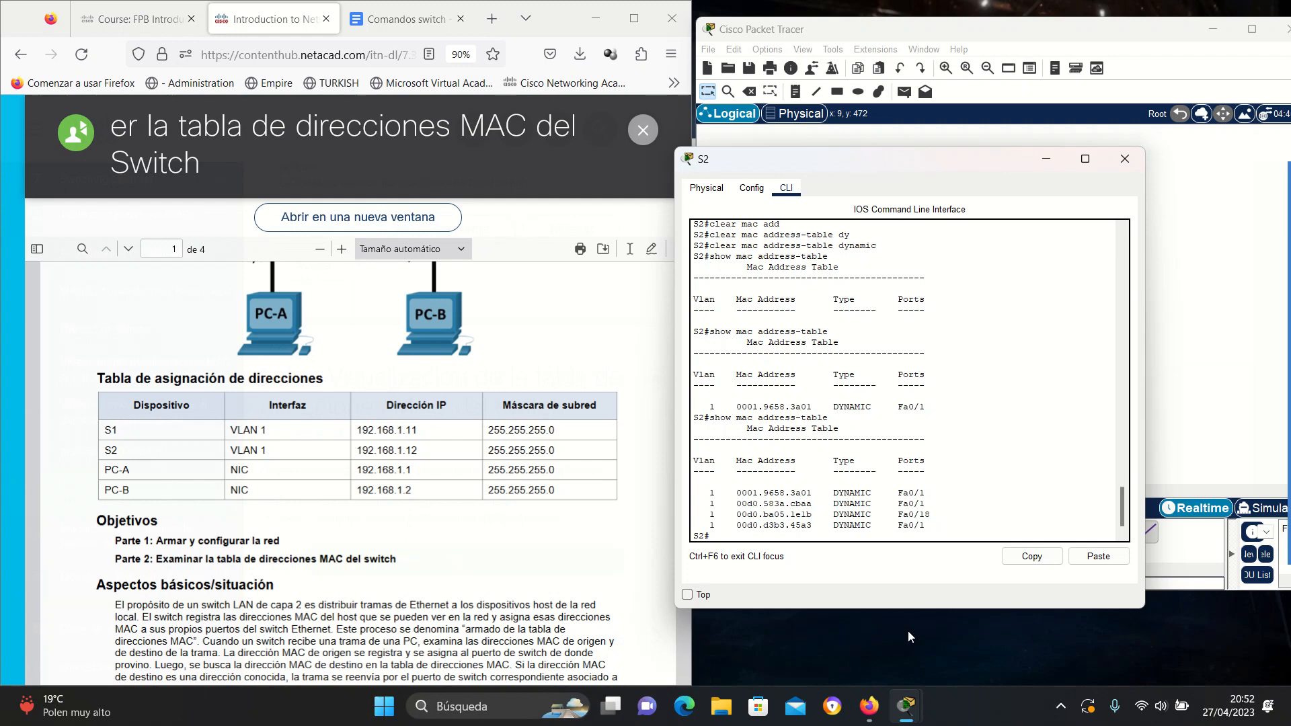
pyautogui.moveTo(1284, 299)
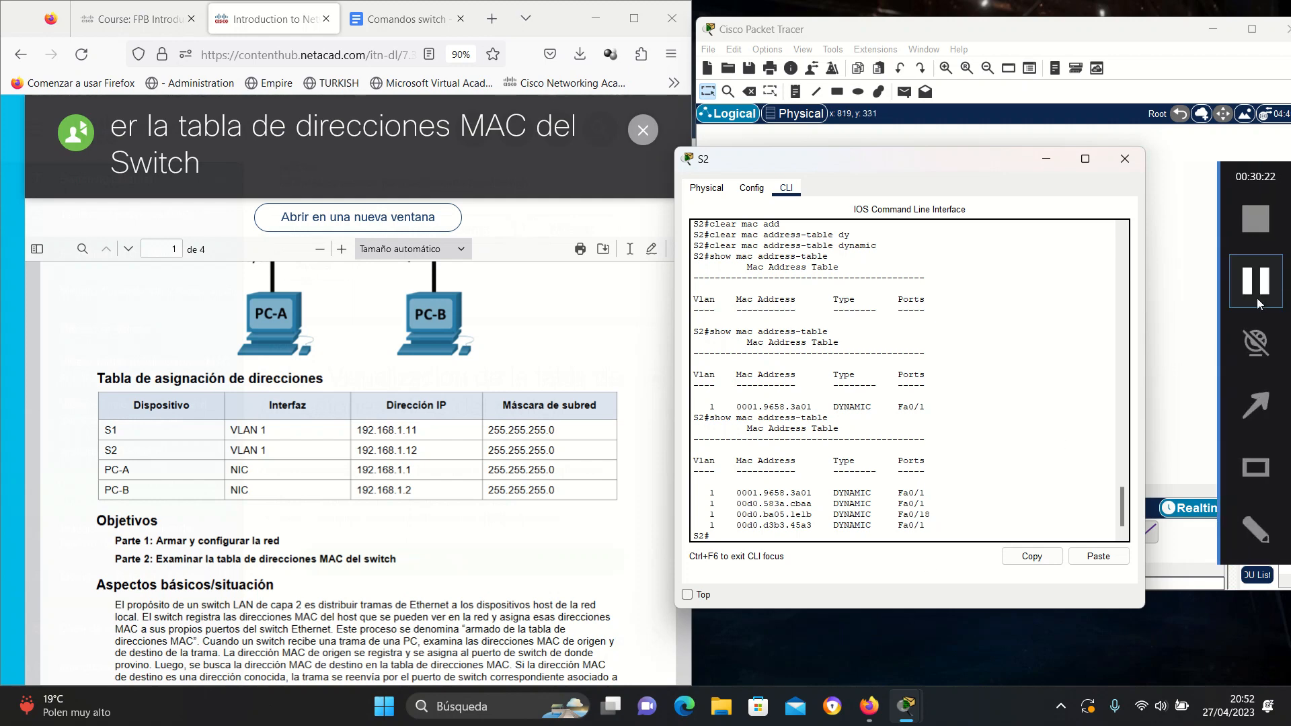